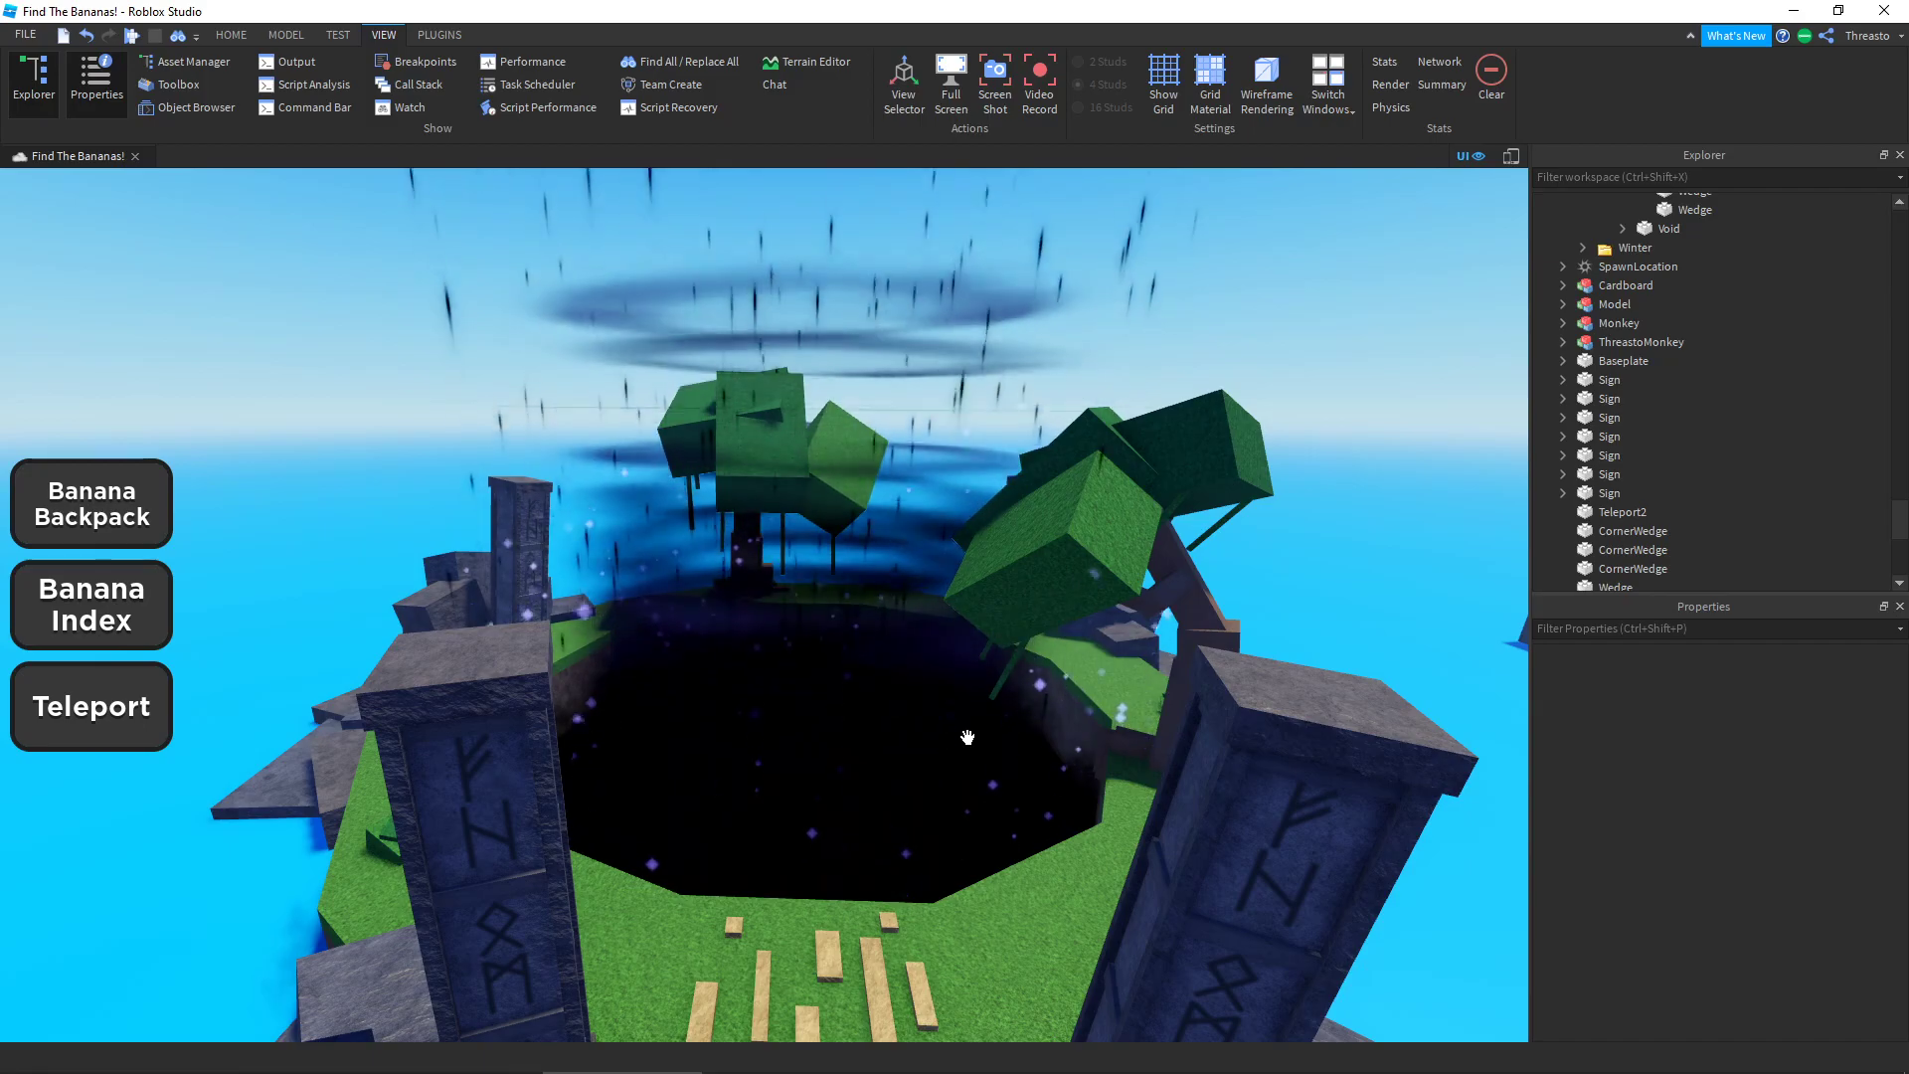
Step: Disable all four particle emitters of the black Void part in the hole, including the one inside its attachment
{"action": "key", "text": "a"}
{"action": "key", "text": "w"}
{"action": "right_click_drag", "start_coordinate": [908, 690], "coordinate": [908, 647]}
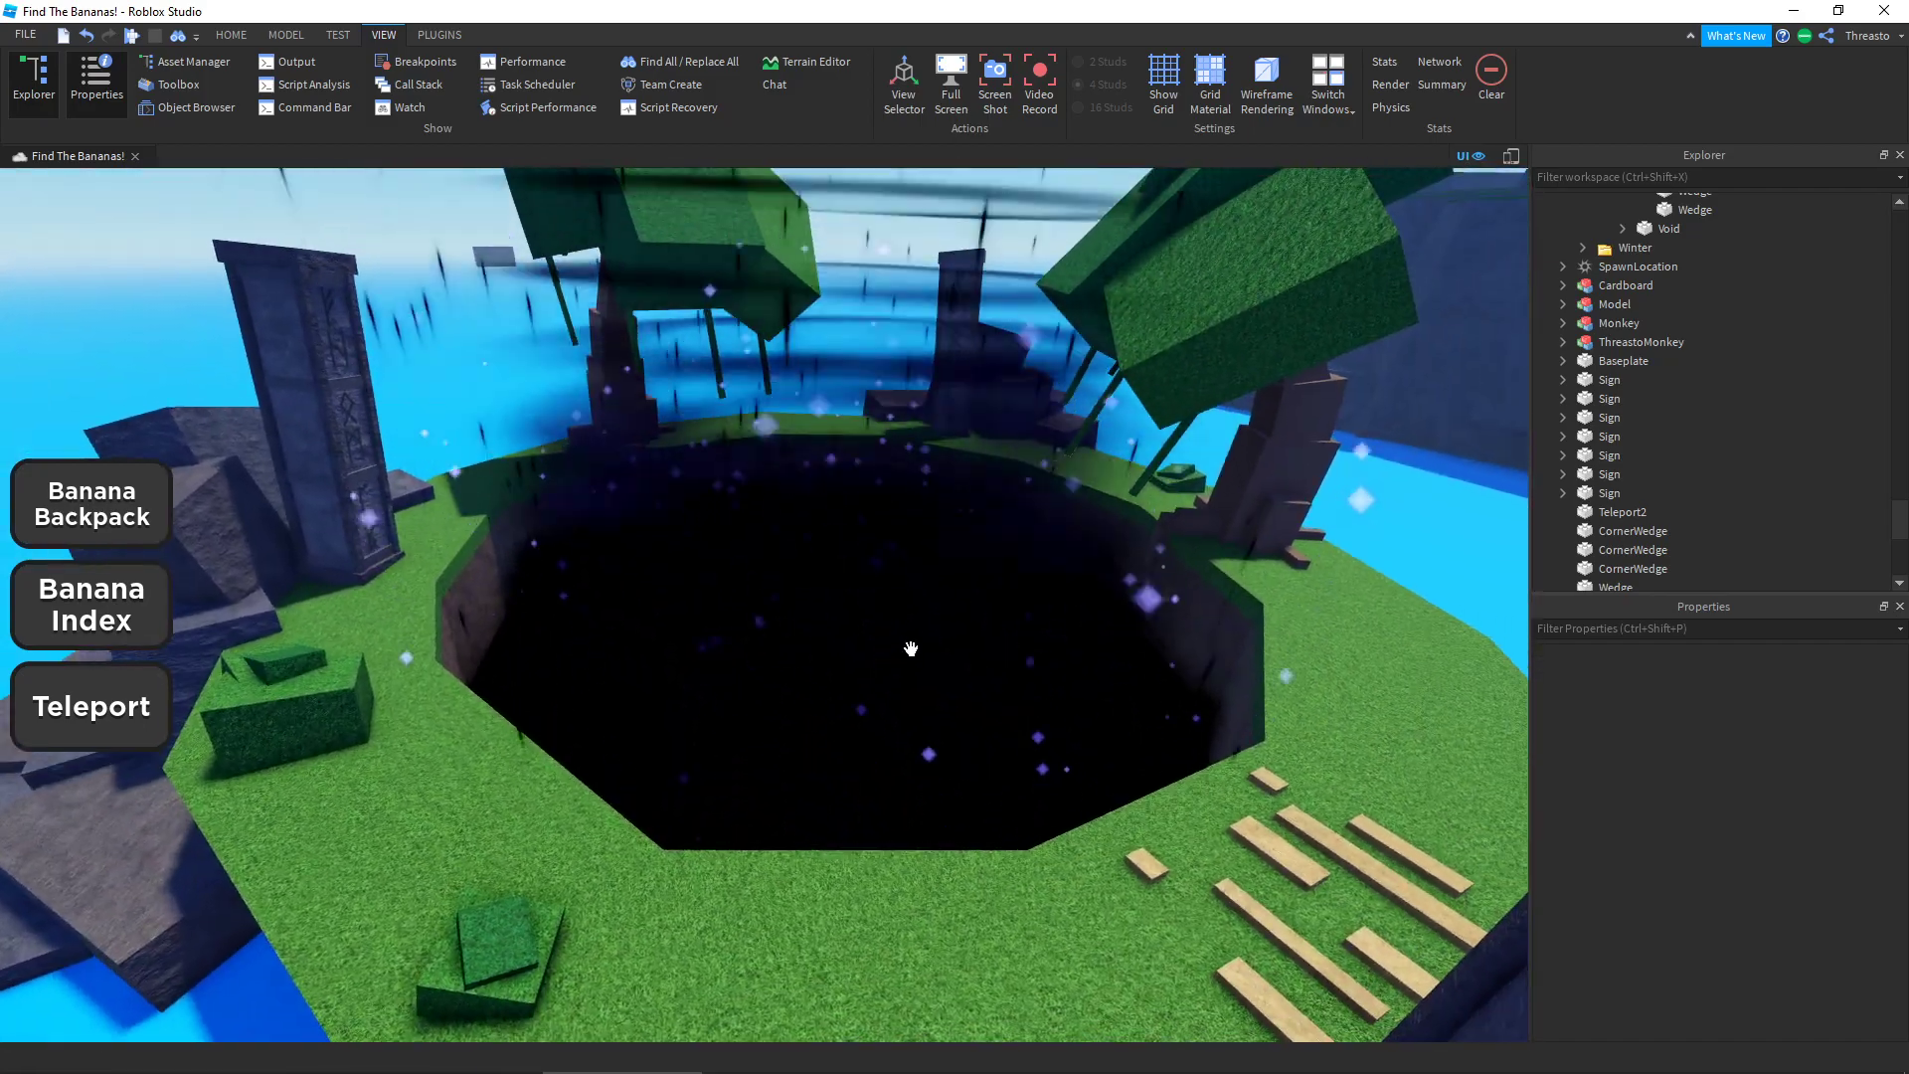
{"action": "key", "text": "w"}
{"action": "left_click", "coordinate": [881, 747]}
{"action": "left_click", "coordinate": [1623, 229]}
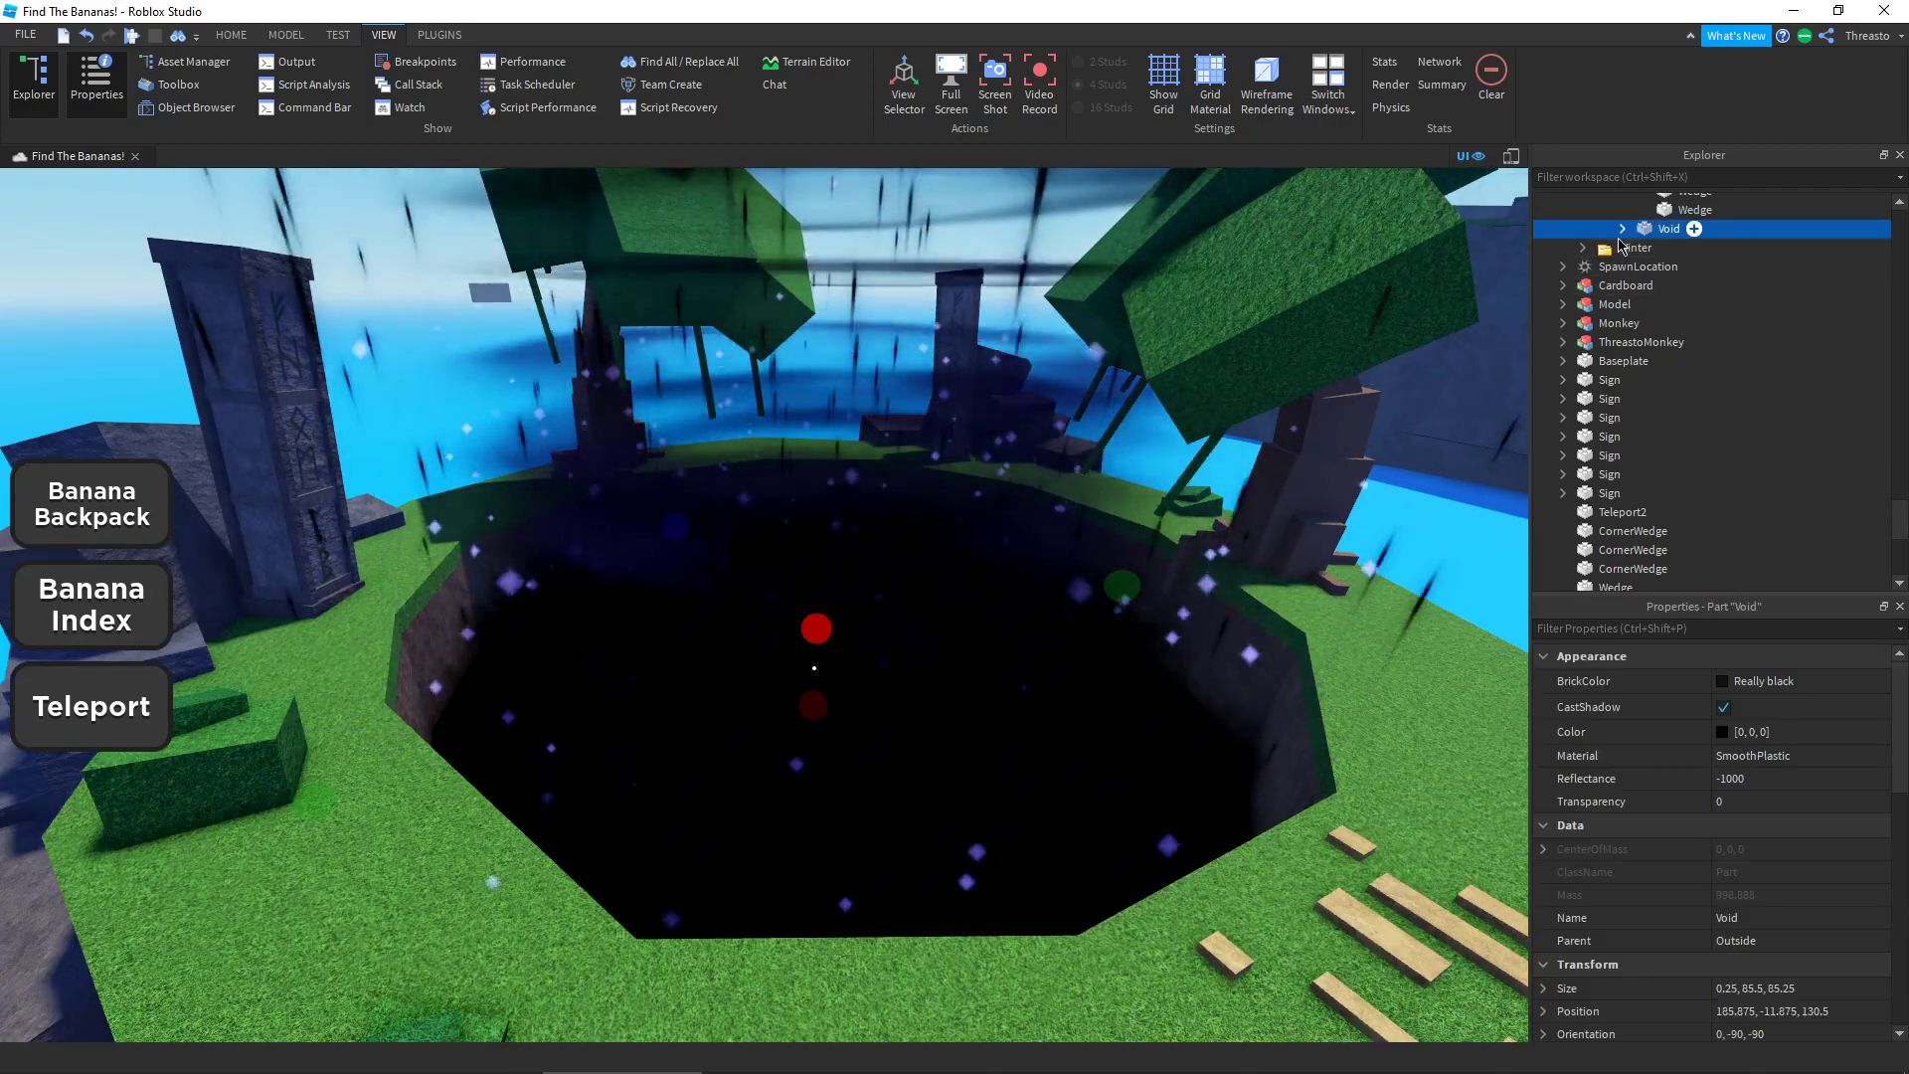
{"action": "left_click", "coordinate": [1642, 247]}
{"action": "left_click", "coordinate": [1667, 267]}
{"action": "left_click", "coordinate": [1701, 285], "text": "shift"}
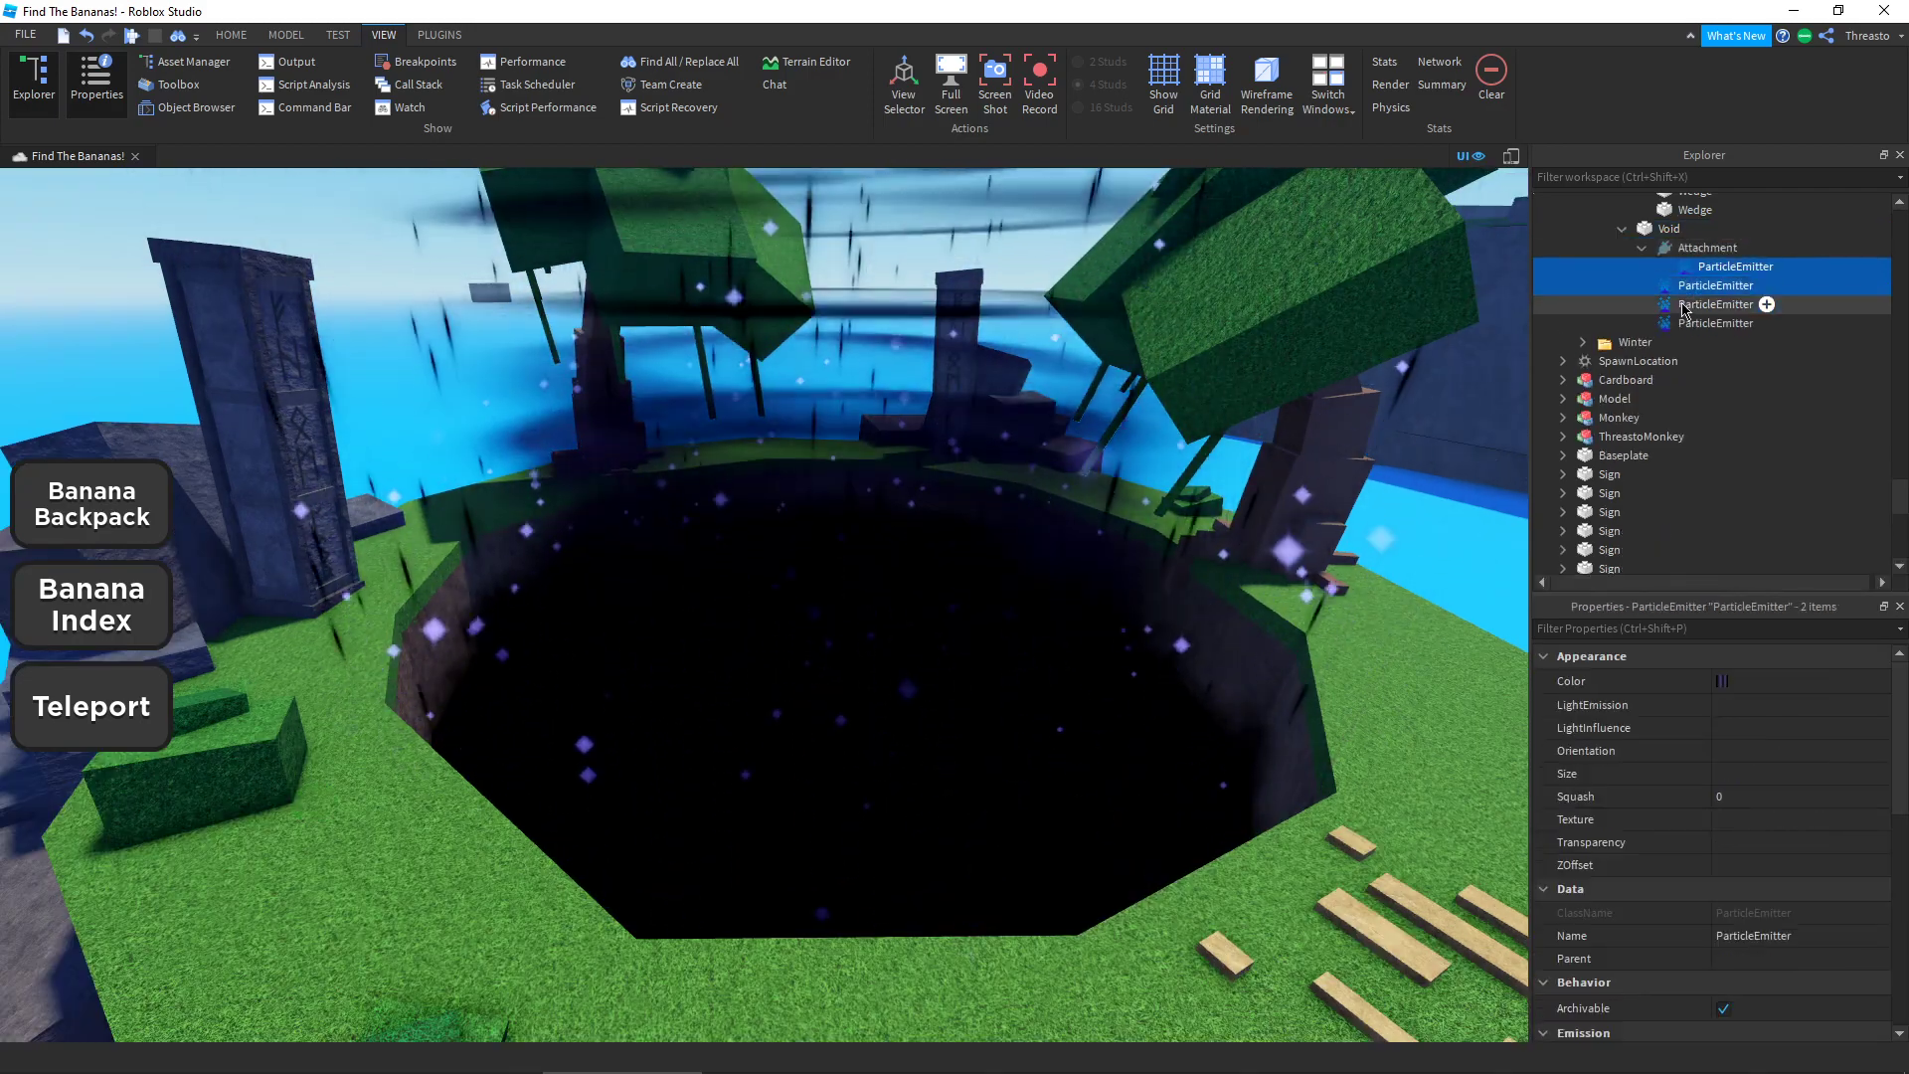
{"action": "left_click", "coordinate": [1702, 305], "text": "shift"}
{"action": "left_click", "coordinate": [1700, 323], "text": "shift"}
{"action": "scroll", "coordinate": [1750, 875], "scroll_direction": "down", "scroll_amount": 2}
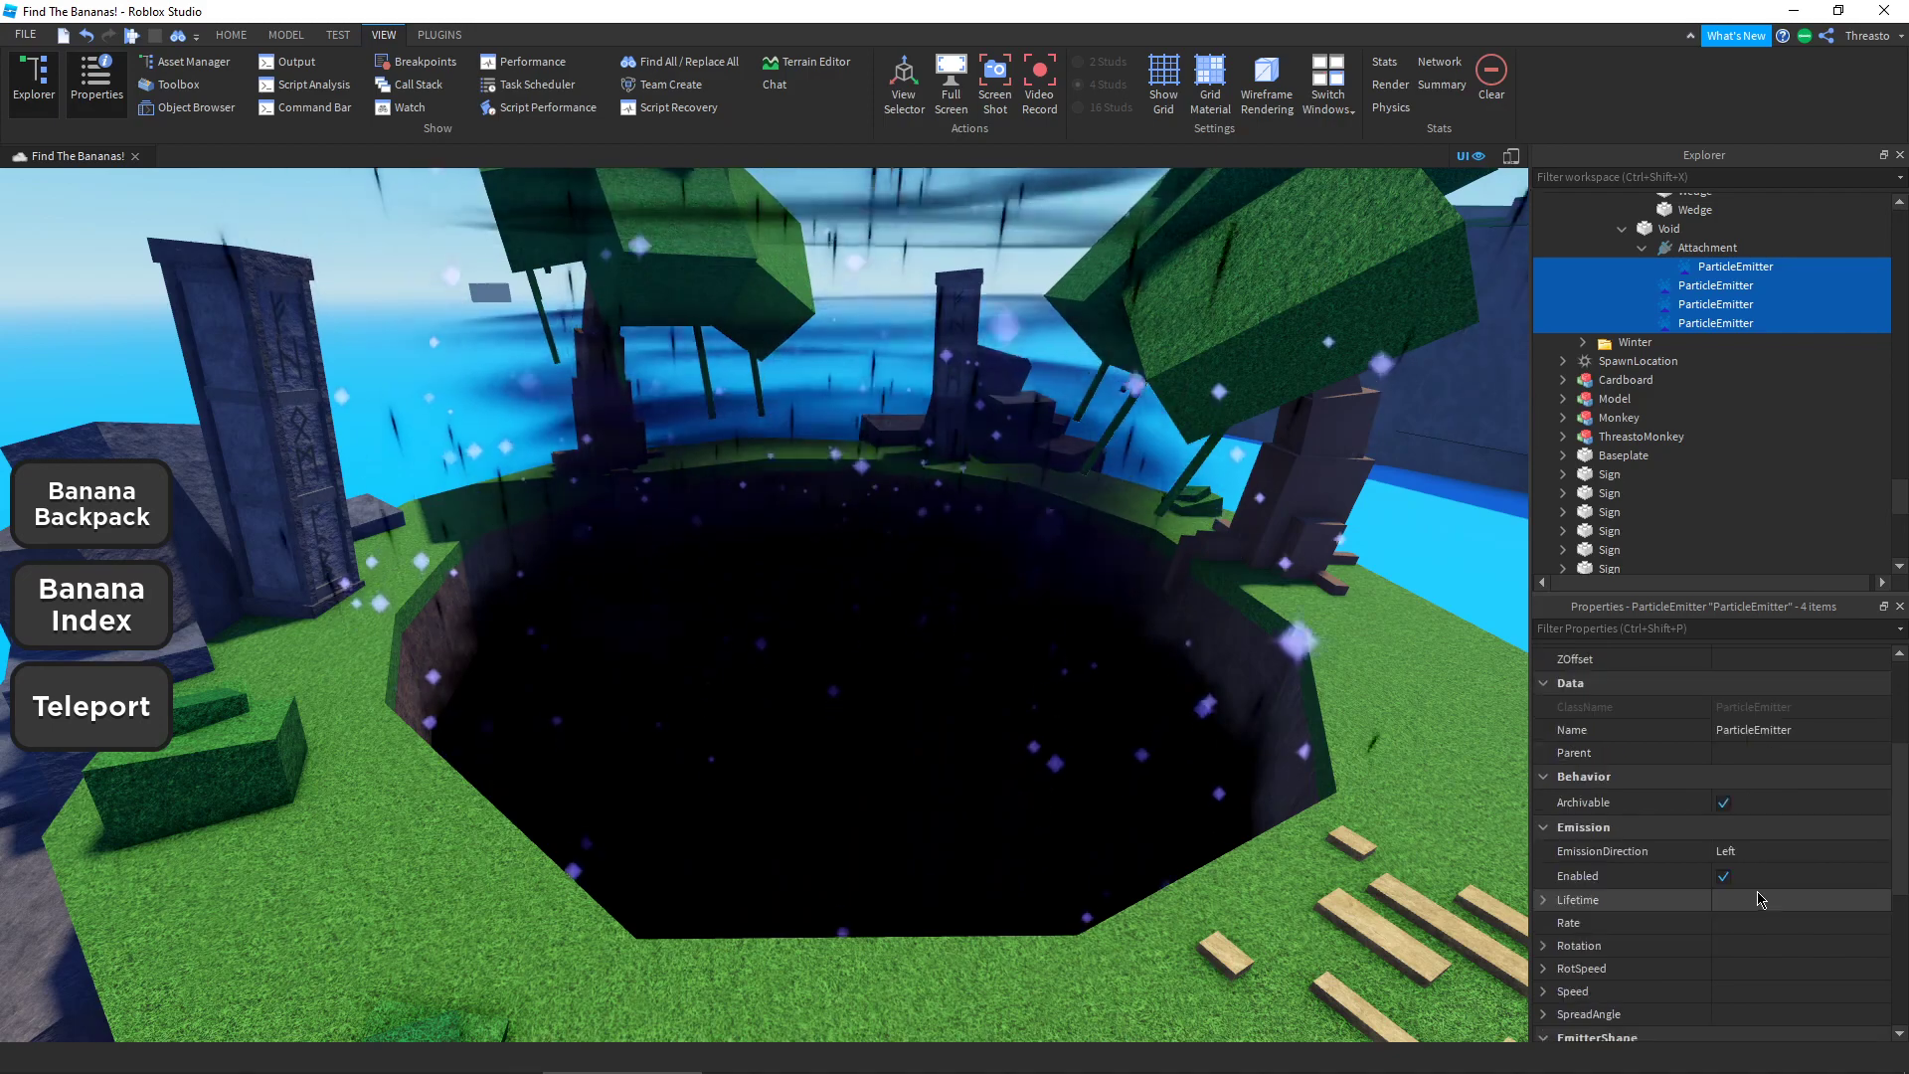
{"action": "left_click", "coordinate": [1723, 876]}
Step: Raise the Void disc out of the hole to a Y position of about 36, and undo the move
{"action": "middle_click_drag", "start_coordinate": [1084, 636], "coordinate": [1145, 474]}
{"action": "left_click", "coordinate": [1074, 652]}
{"action": "scroll", "coordinate": [1074, 652], "scroll_direction": "up", "scroll_amount": 3}
{"action": "right_click_drag", "start_coordinate": [1145, 473], "coordinate": [826, 659]}
{"action": "left_click", "coordinate": [840, 699]}
{"action": "left_click_drag", "start_coordinate": [817, 609], "coordinate": [812, 338]}
{"action": "scroll", "coordinate": [811, 338], "scroll_direction": "down", "scroll_amount": 4}
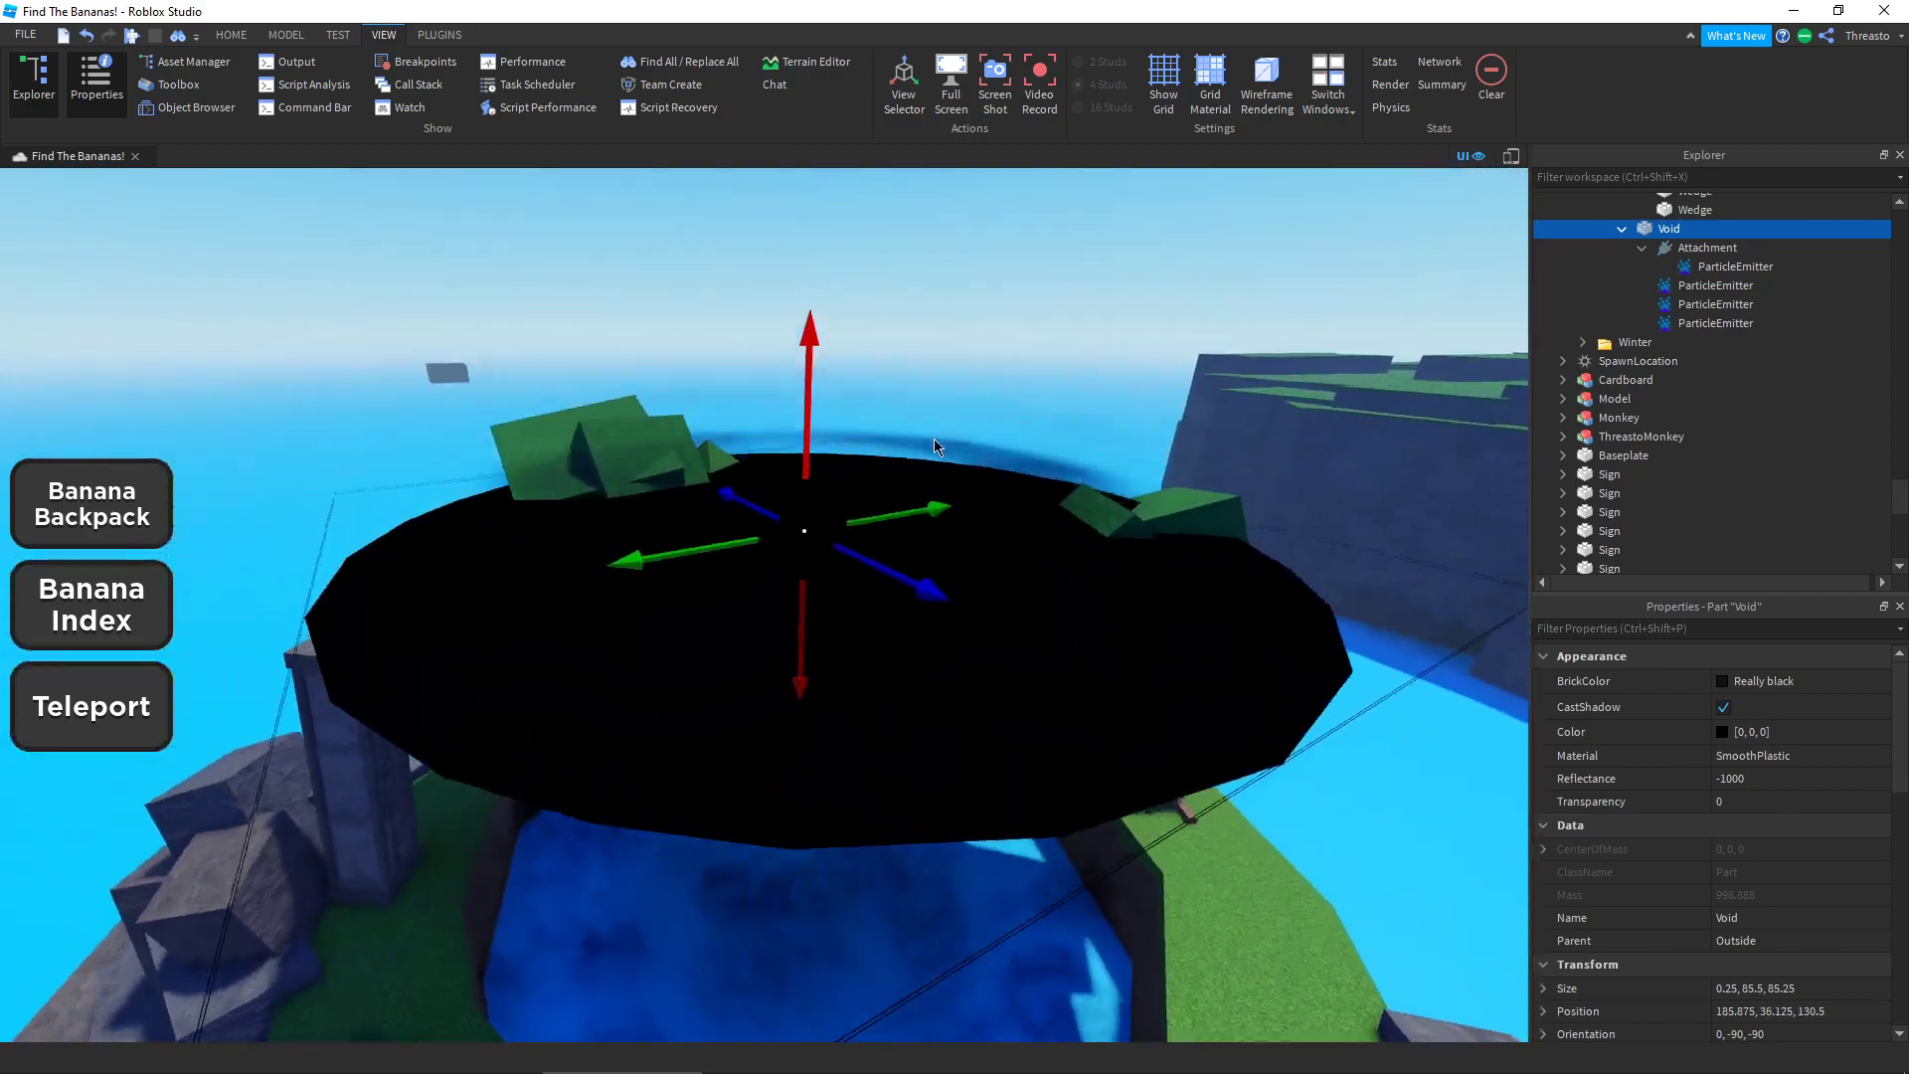
{"action": "right_click_drag", "start_coordinate": [843, 597], "coordinate": [842, 618]}
{"action": "key", "text": "ctrl+z"}
{"action": "scroll", "coordinate": [845, 618], "scroll_direction": "up", "scroll_amount": 5}
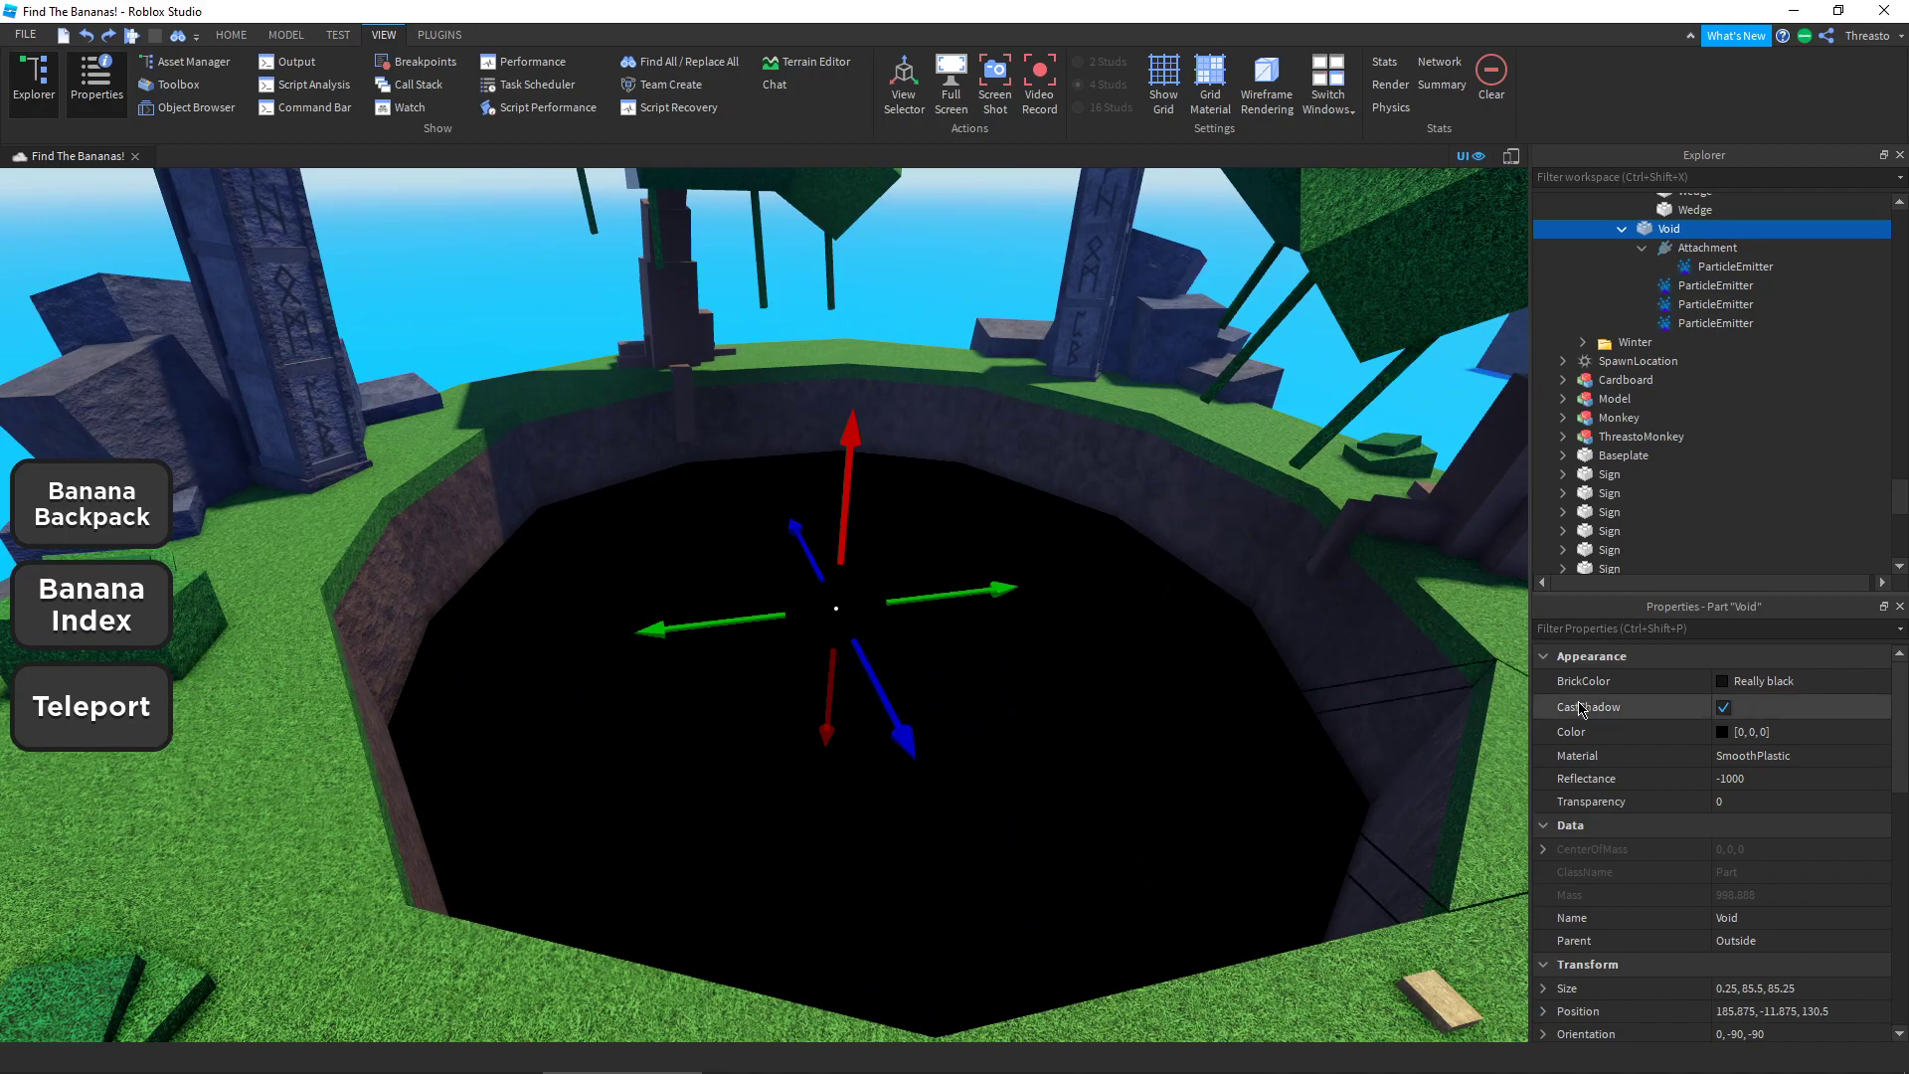
Step: Examine the properties of the Void part and of its particle emitters
{"action": "scroll", "coordinate": [1678, 792], "scroll_direction": "down", "scroll_amount": 10}
{"action": "scroll", "coordinate": [1681, 775], "scroll_direction": "up", "scroll_amount": 4}
{"action": "left_click", "coordinate": [1710, 266]}
{"action": "left_click", "coordinate": [1670, 229]}
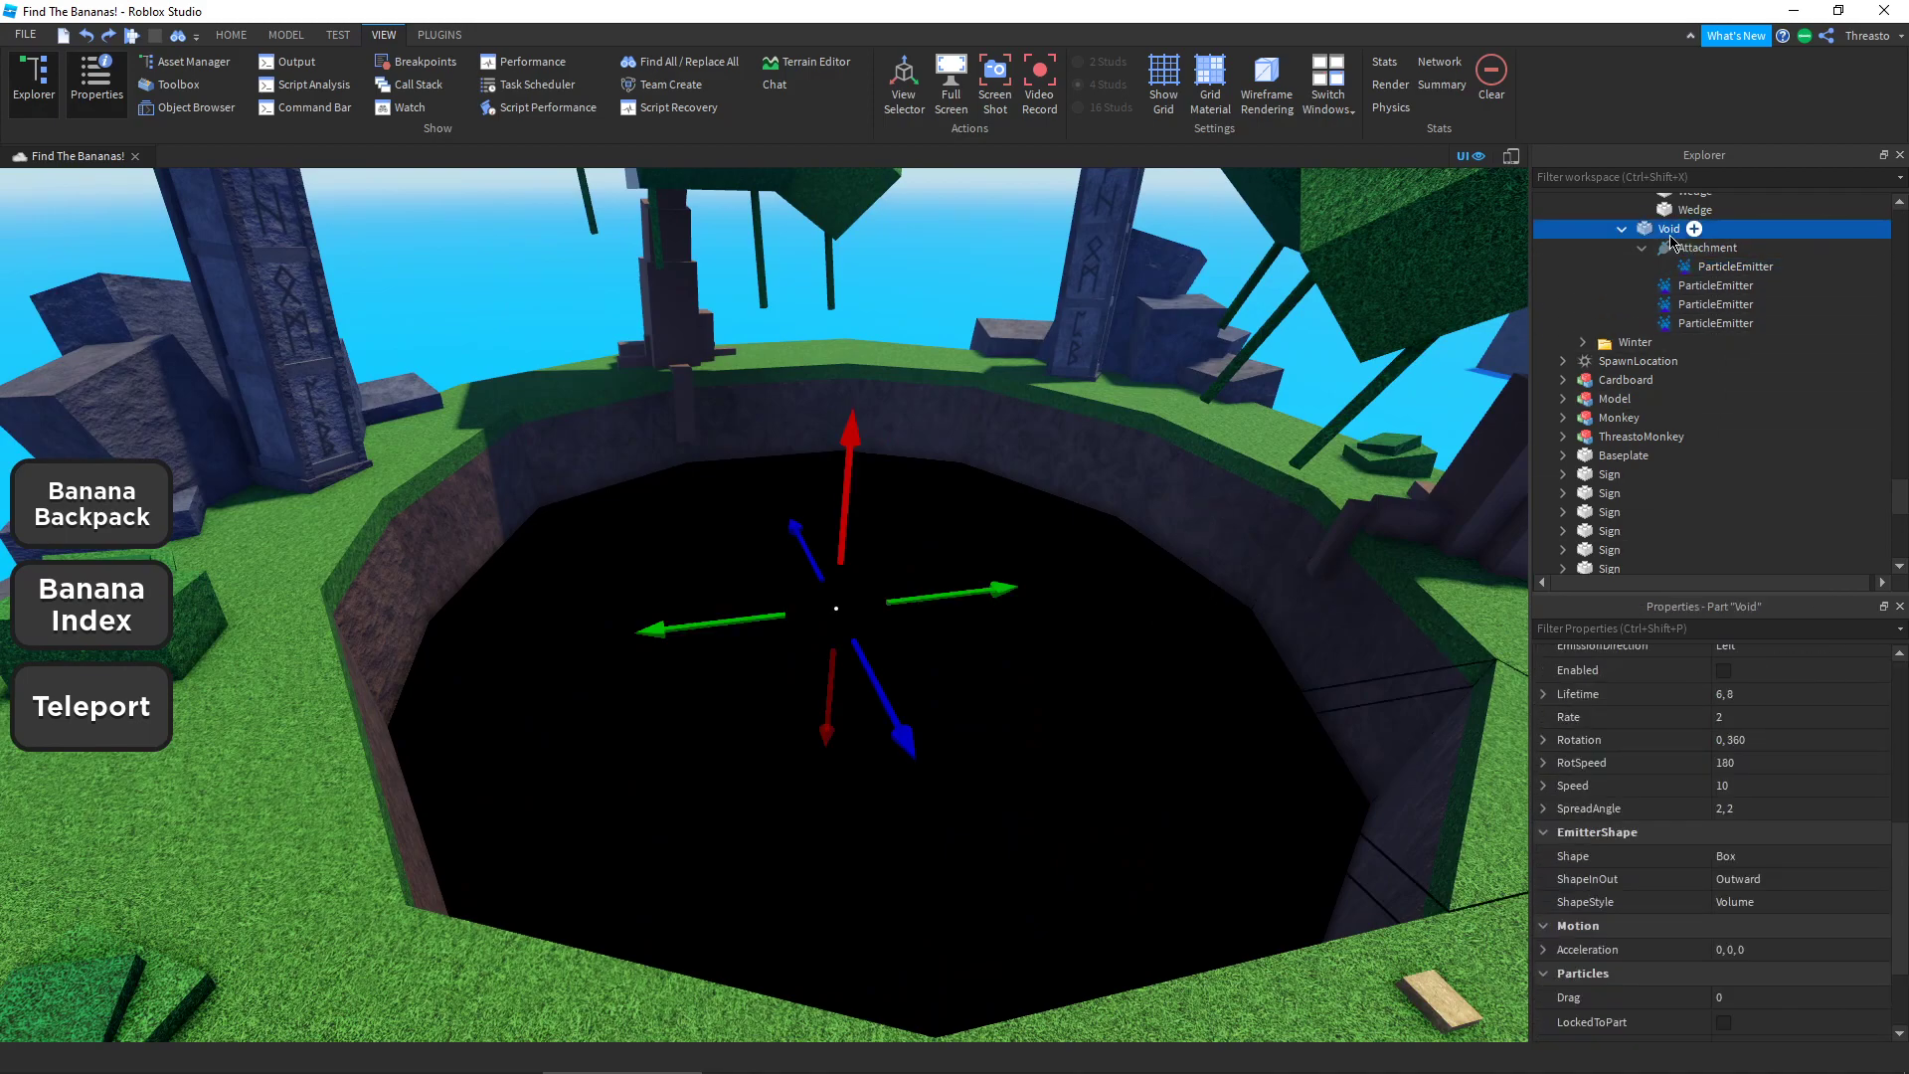
{"action": "left_click", "coordinate": [1683, 267]}
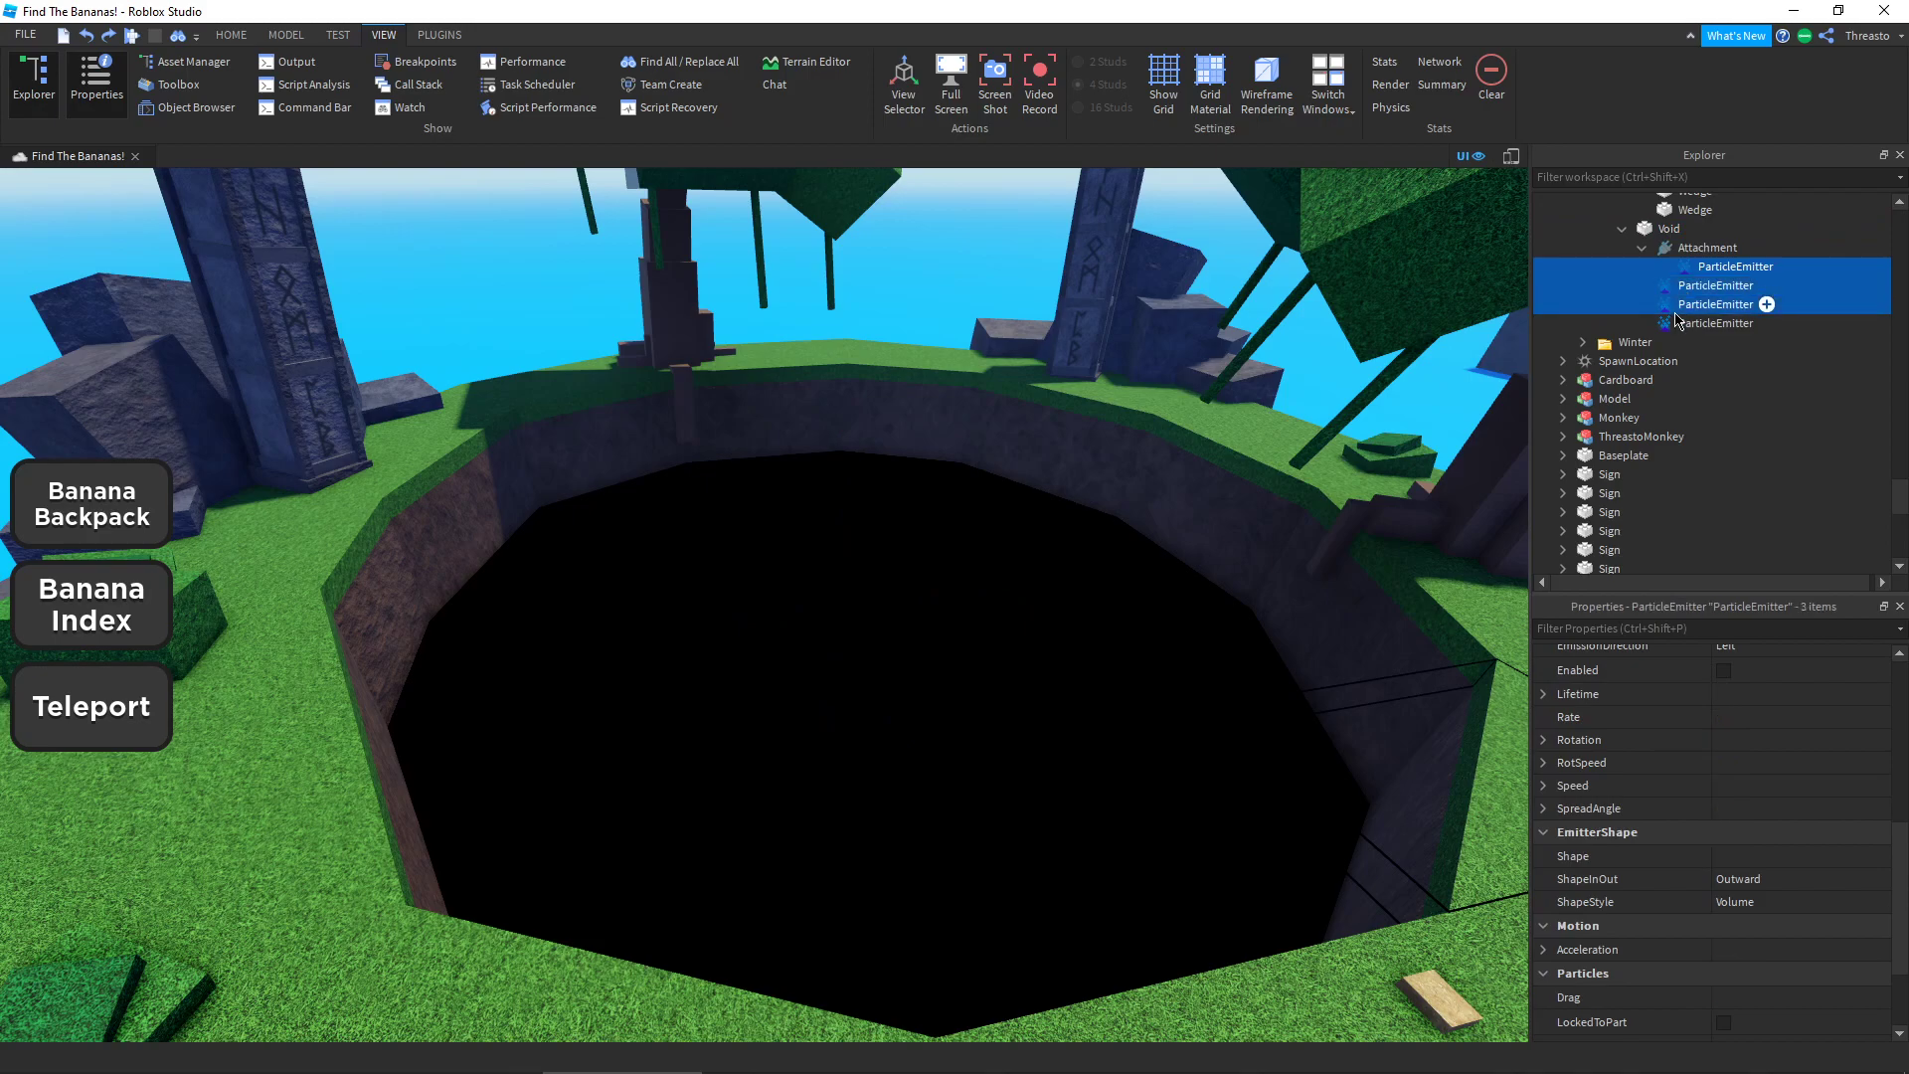
{"action": "scroll", "coordinate": [1740, 736], "scroll_direction": "down", "scroll_amount": 2}
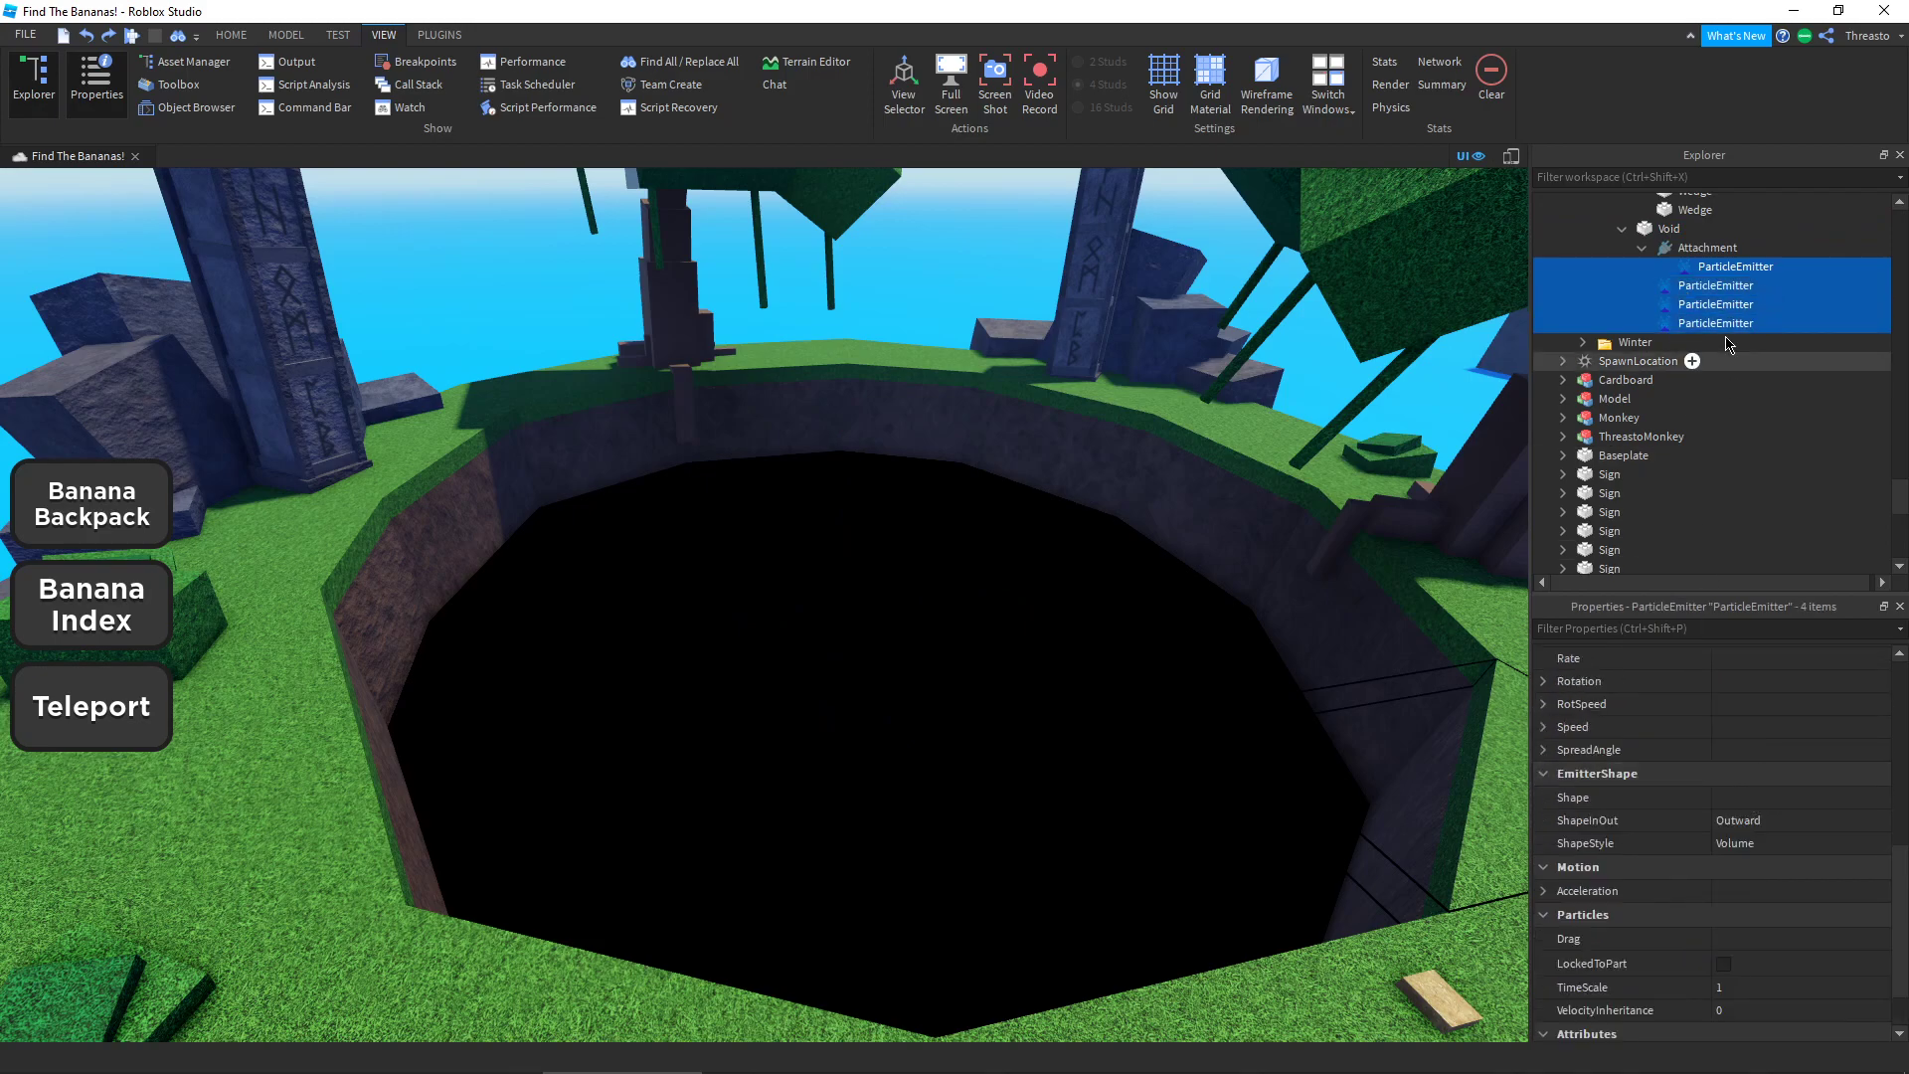
{"action": "left_click", "coordinate": [1693, 229]}
{"action": "left_click", "coordinate": [1828, 266]}
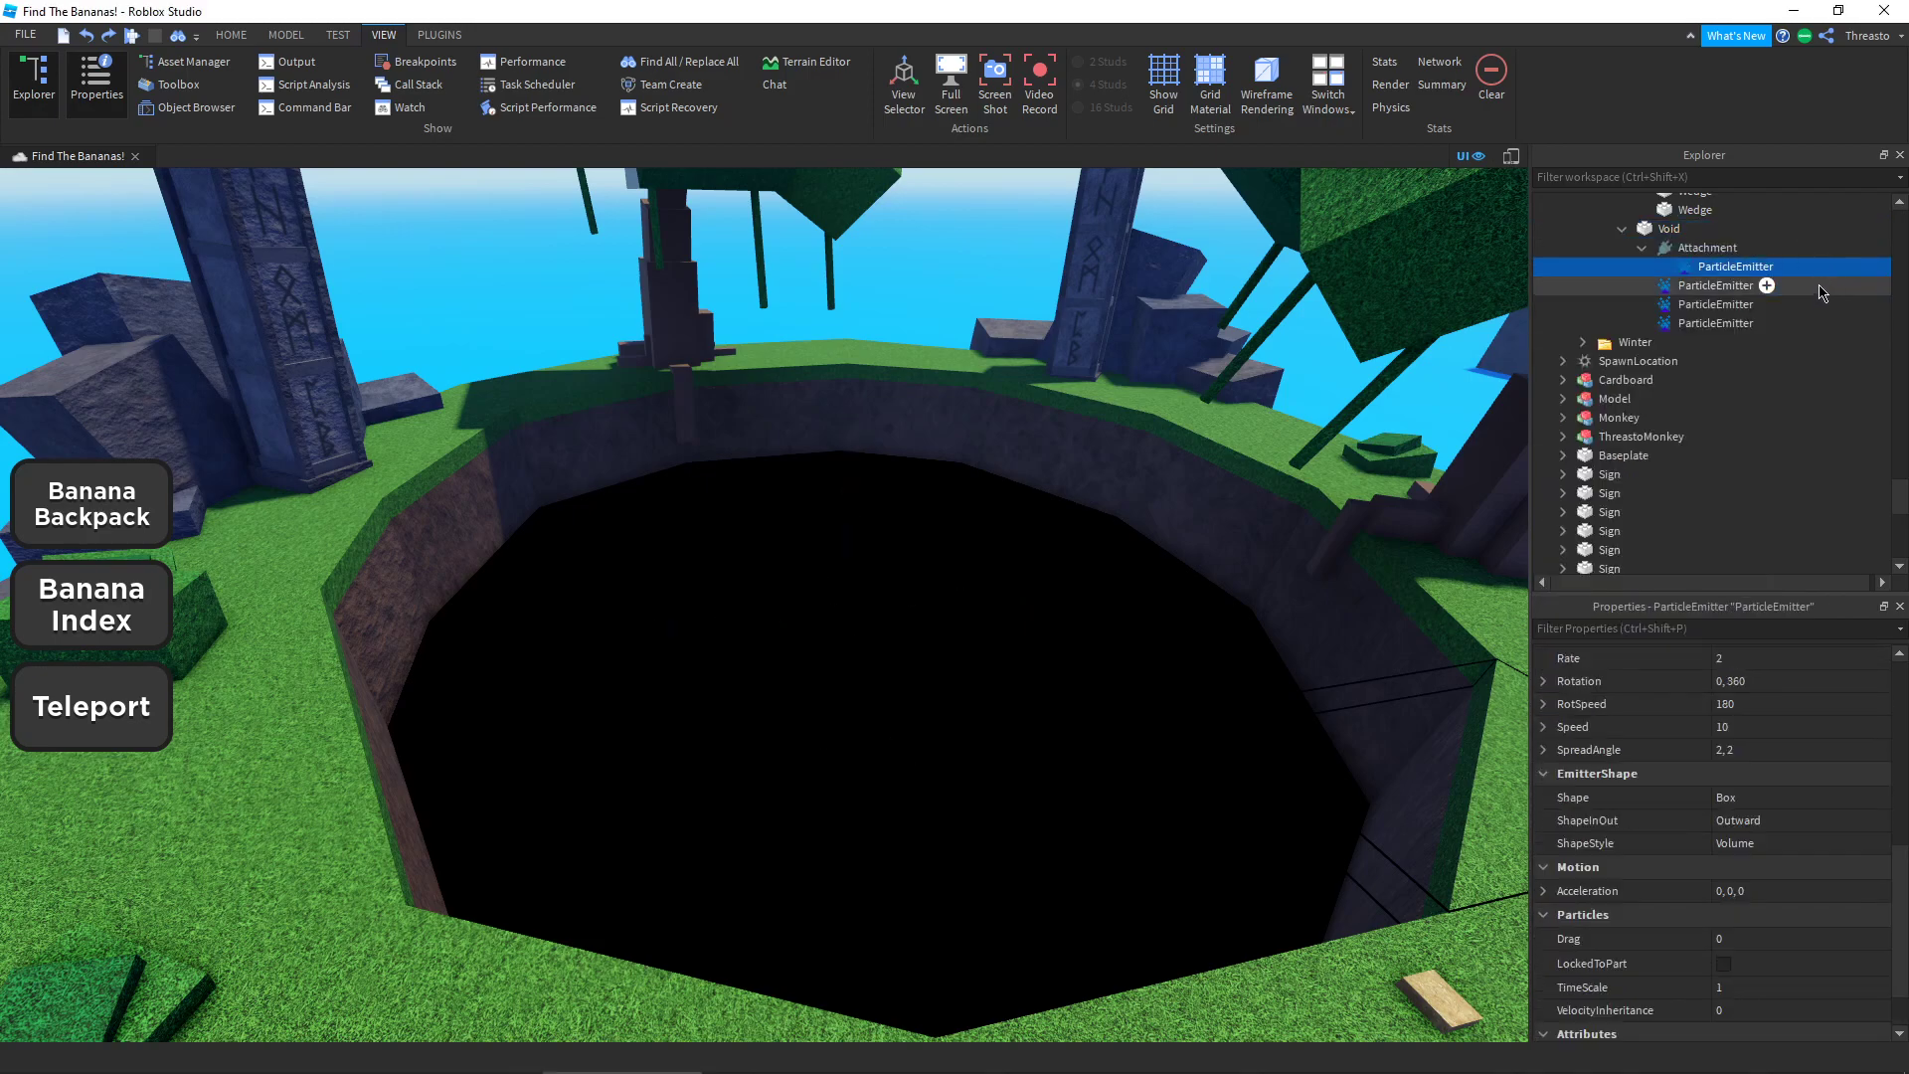
{"action": "left_click", "coordinate": [1728, 285]}
{"action": "scroll", "coordinate": [682, 467], "scroll_direction": "up", "scroll_amount": 5}
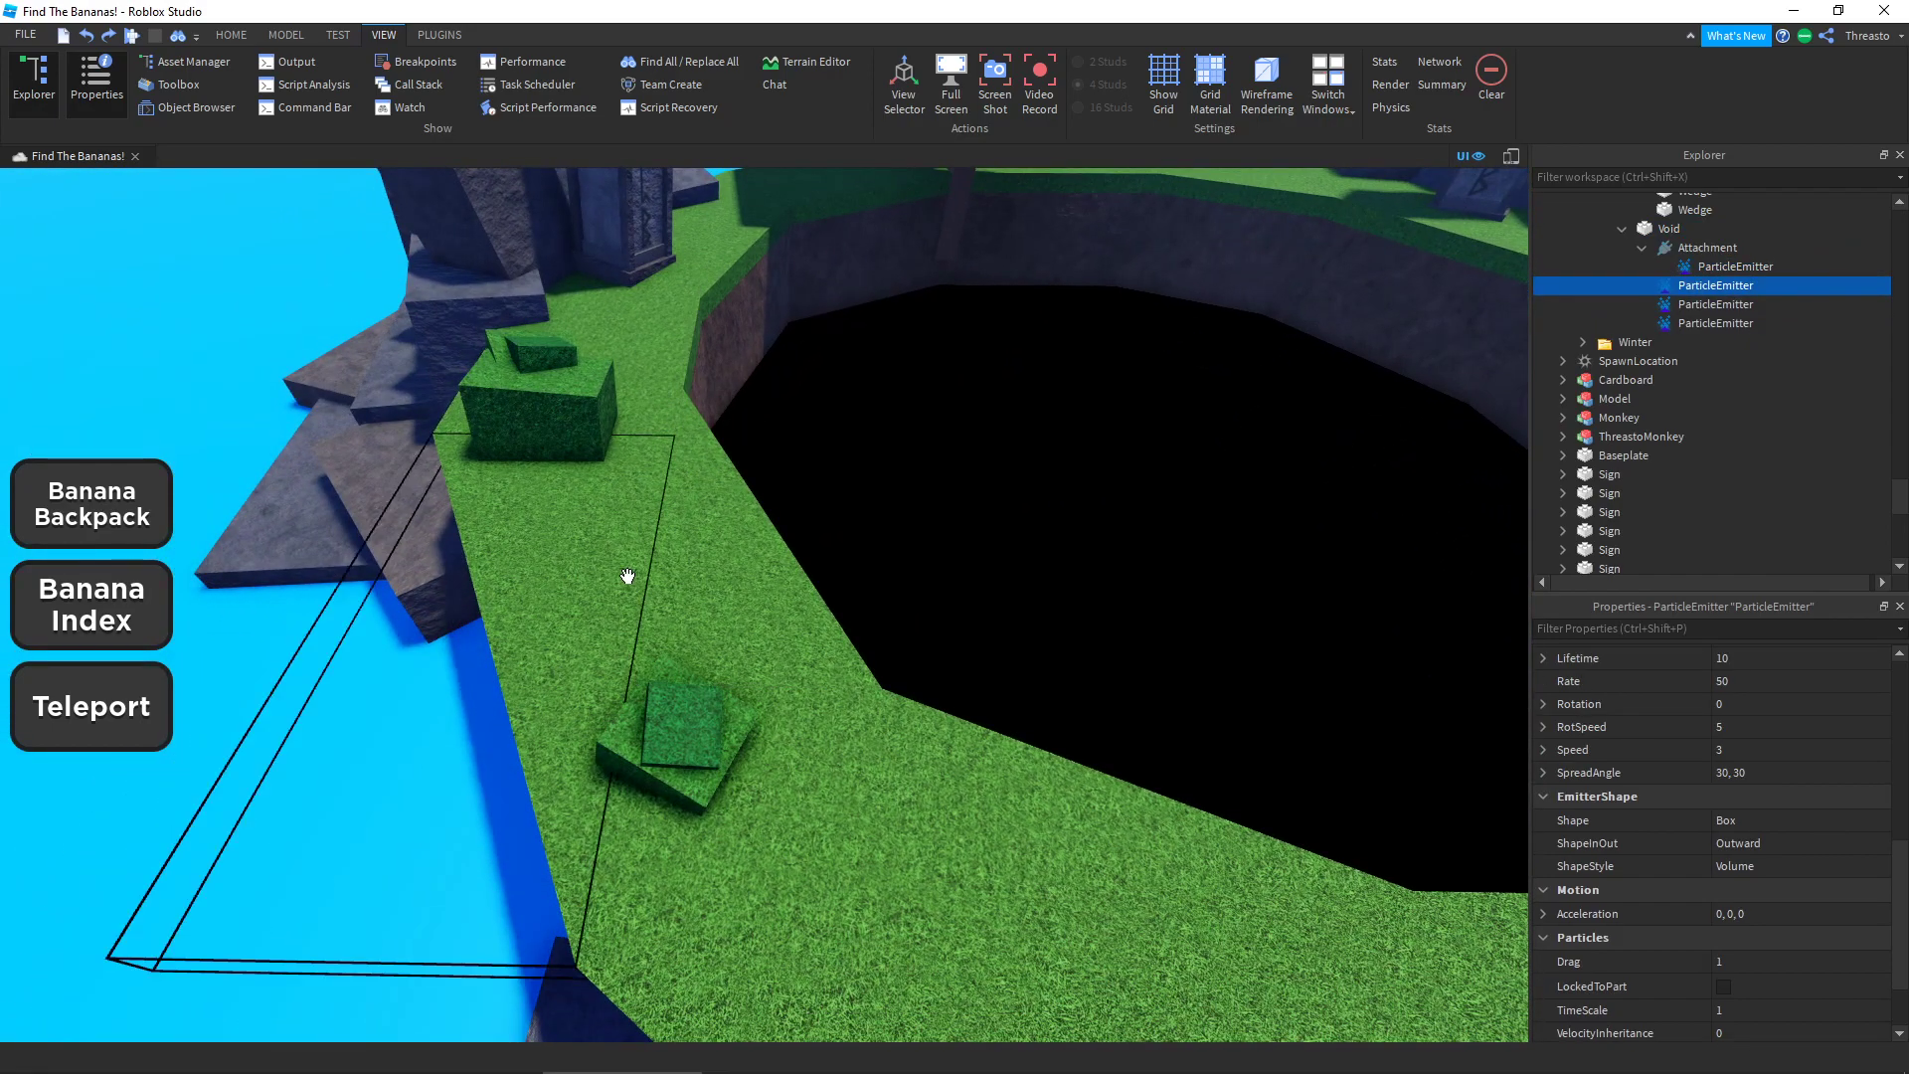
Step: Lift the Void disc above the island once more to view its cylinder shape, and undo that move
{"action": "key", "text": "d"}
{"action": "scroll", "coordinate": [879, 537], "scroll_direction": "down", "scroll_amount": 5}
{"action": "left_click_drag", "start_coordinate": [917, 512], "coordinate": [876, 264]}
{"action": "key", "text": "e"}
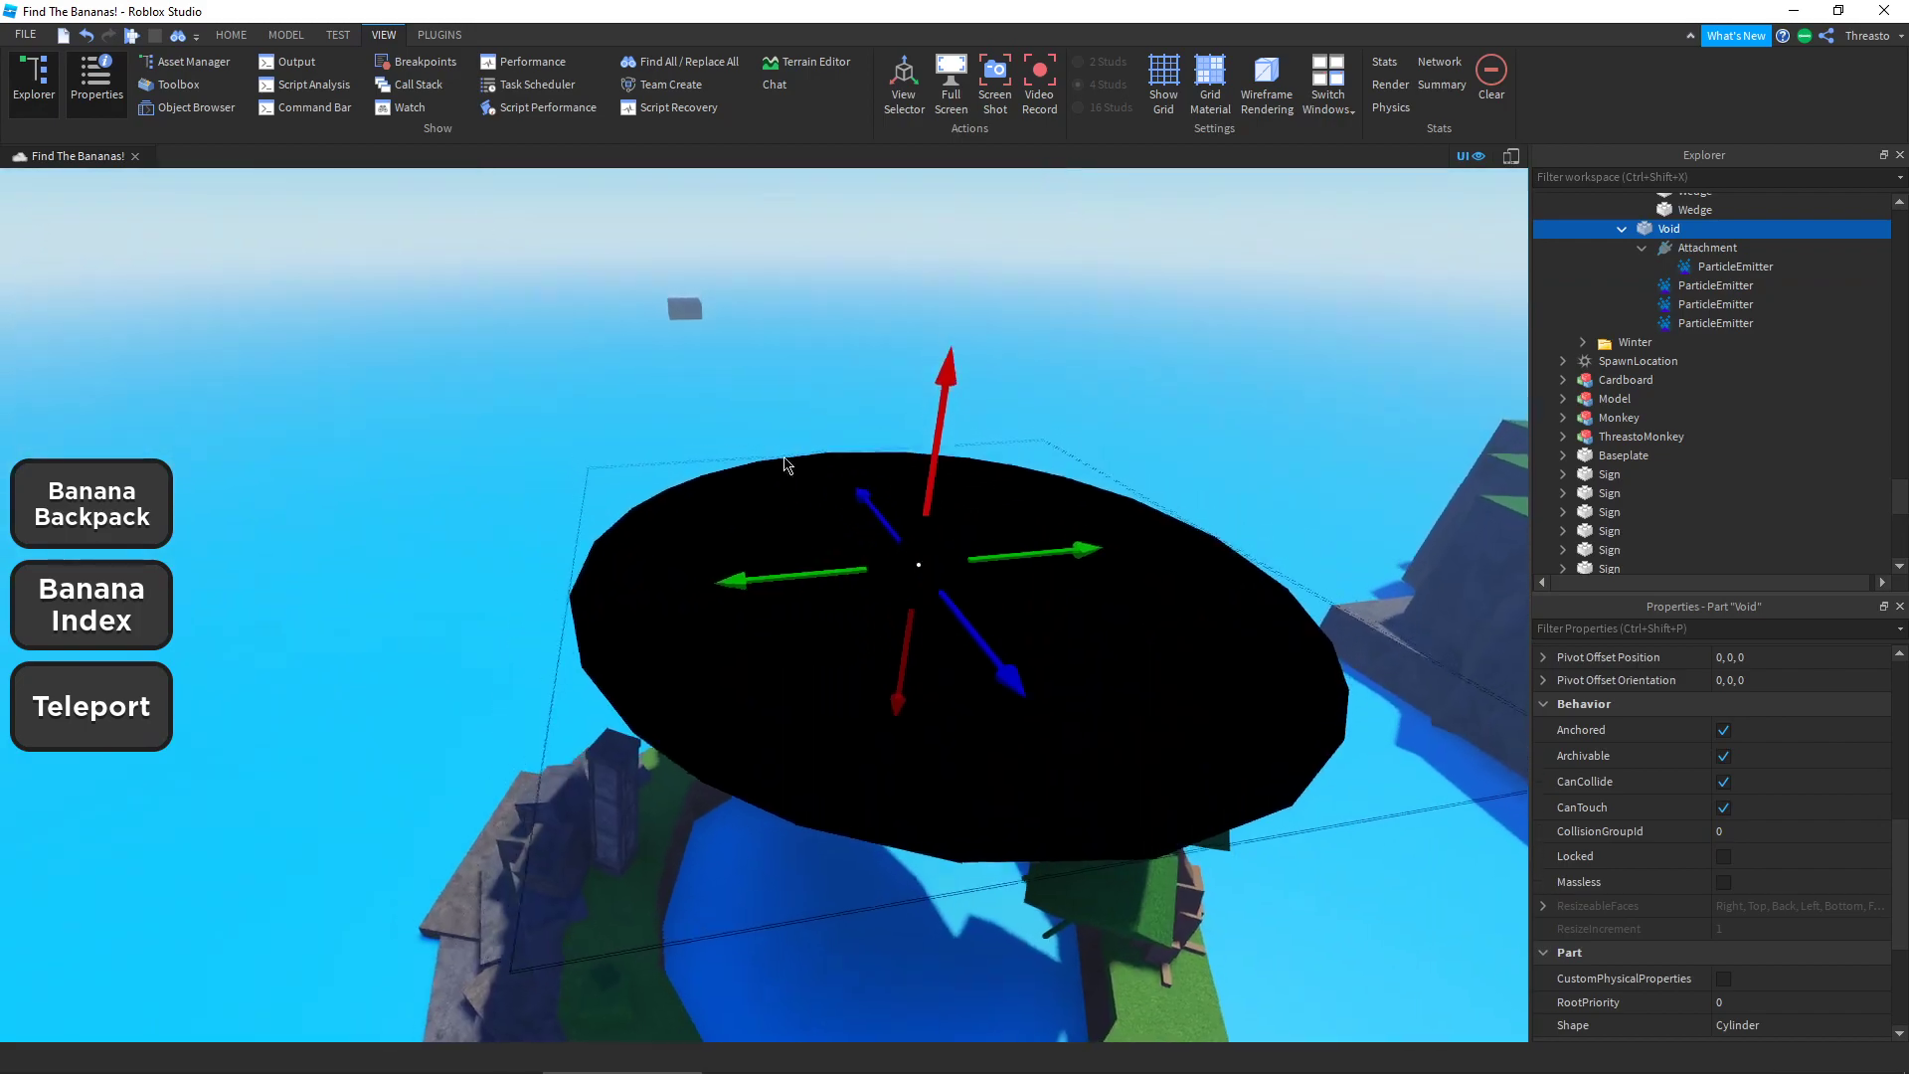
{"action": "right_click_drag", "start_coordinate": [784, 457], "coordinate": [713, 484]}
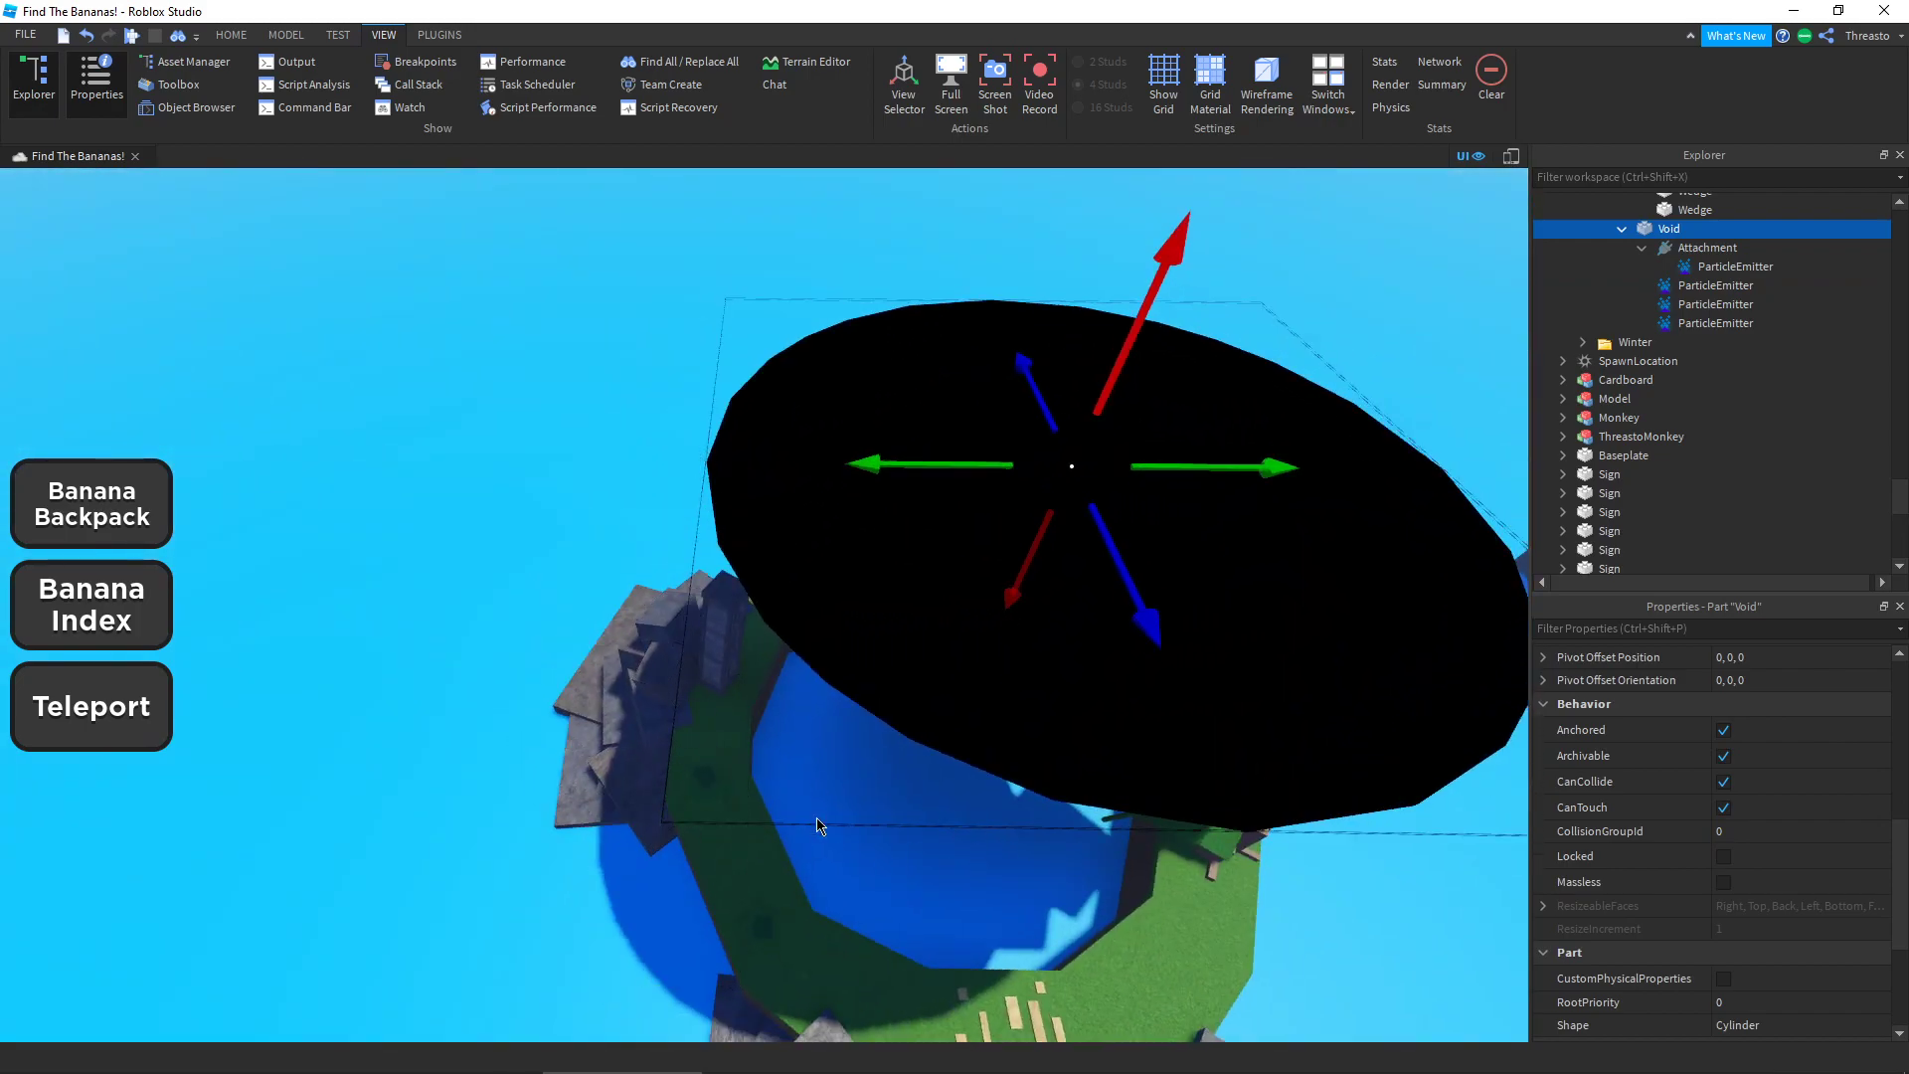
{"action": "right_click_drag", "start_coordinate": [806, 743], "coordinate": [888, 338]}
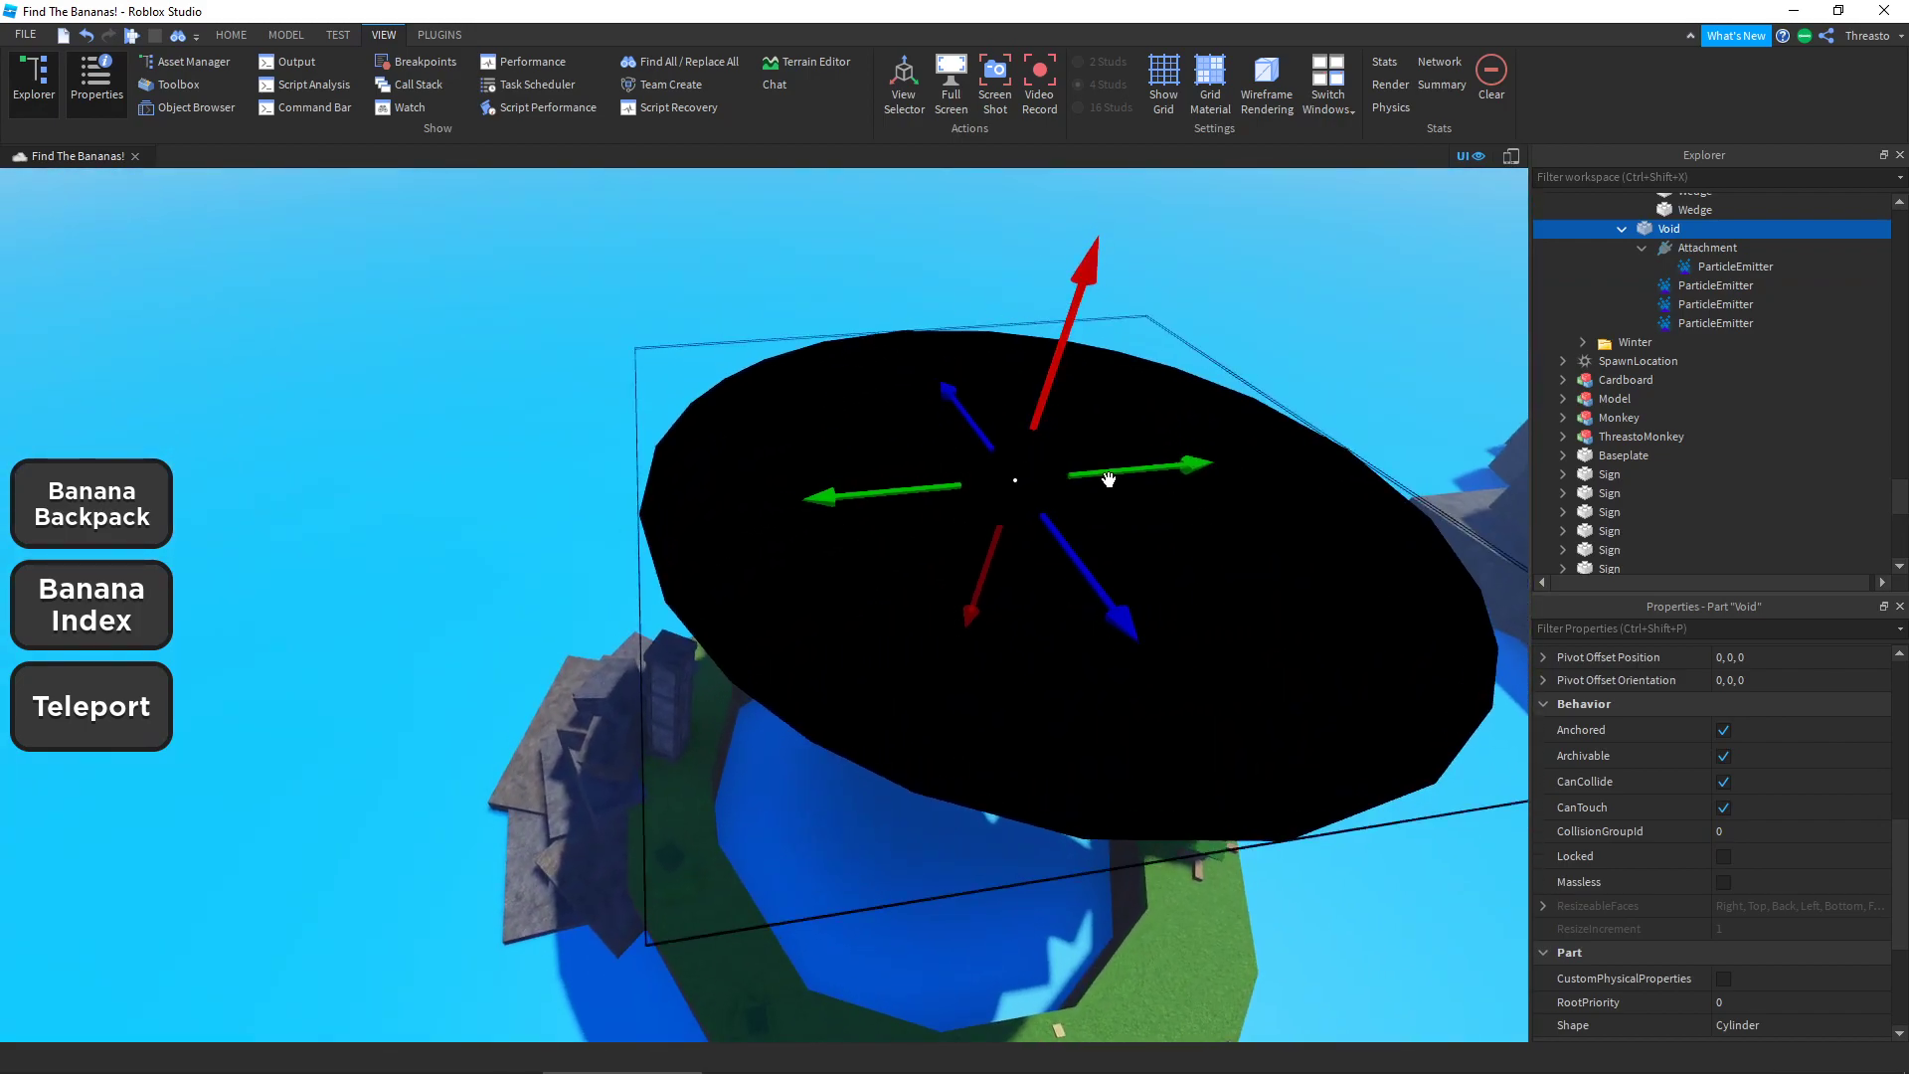
{"action": "key", "text": "ctrl+z"}
{"action": "key", "text": "w"}
{"action": "right_click_drag", "start_coordinate": [900, 686], "coordinate": [942, 536]}
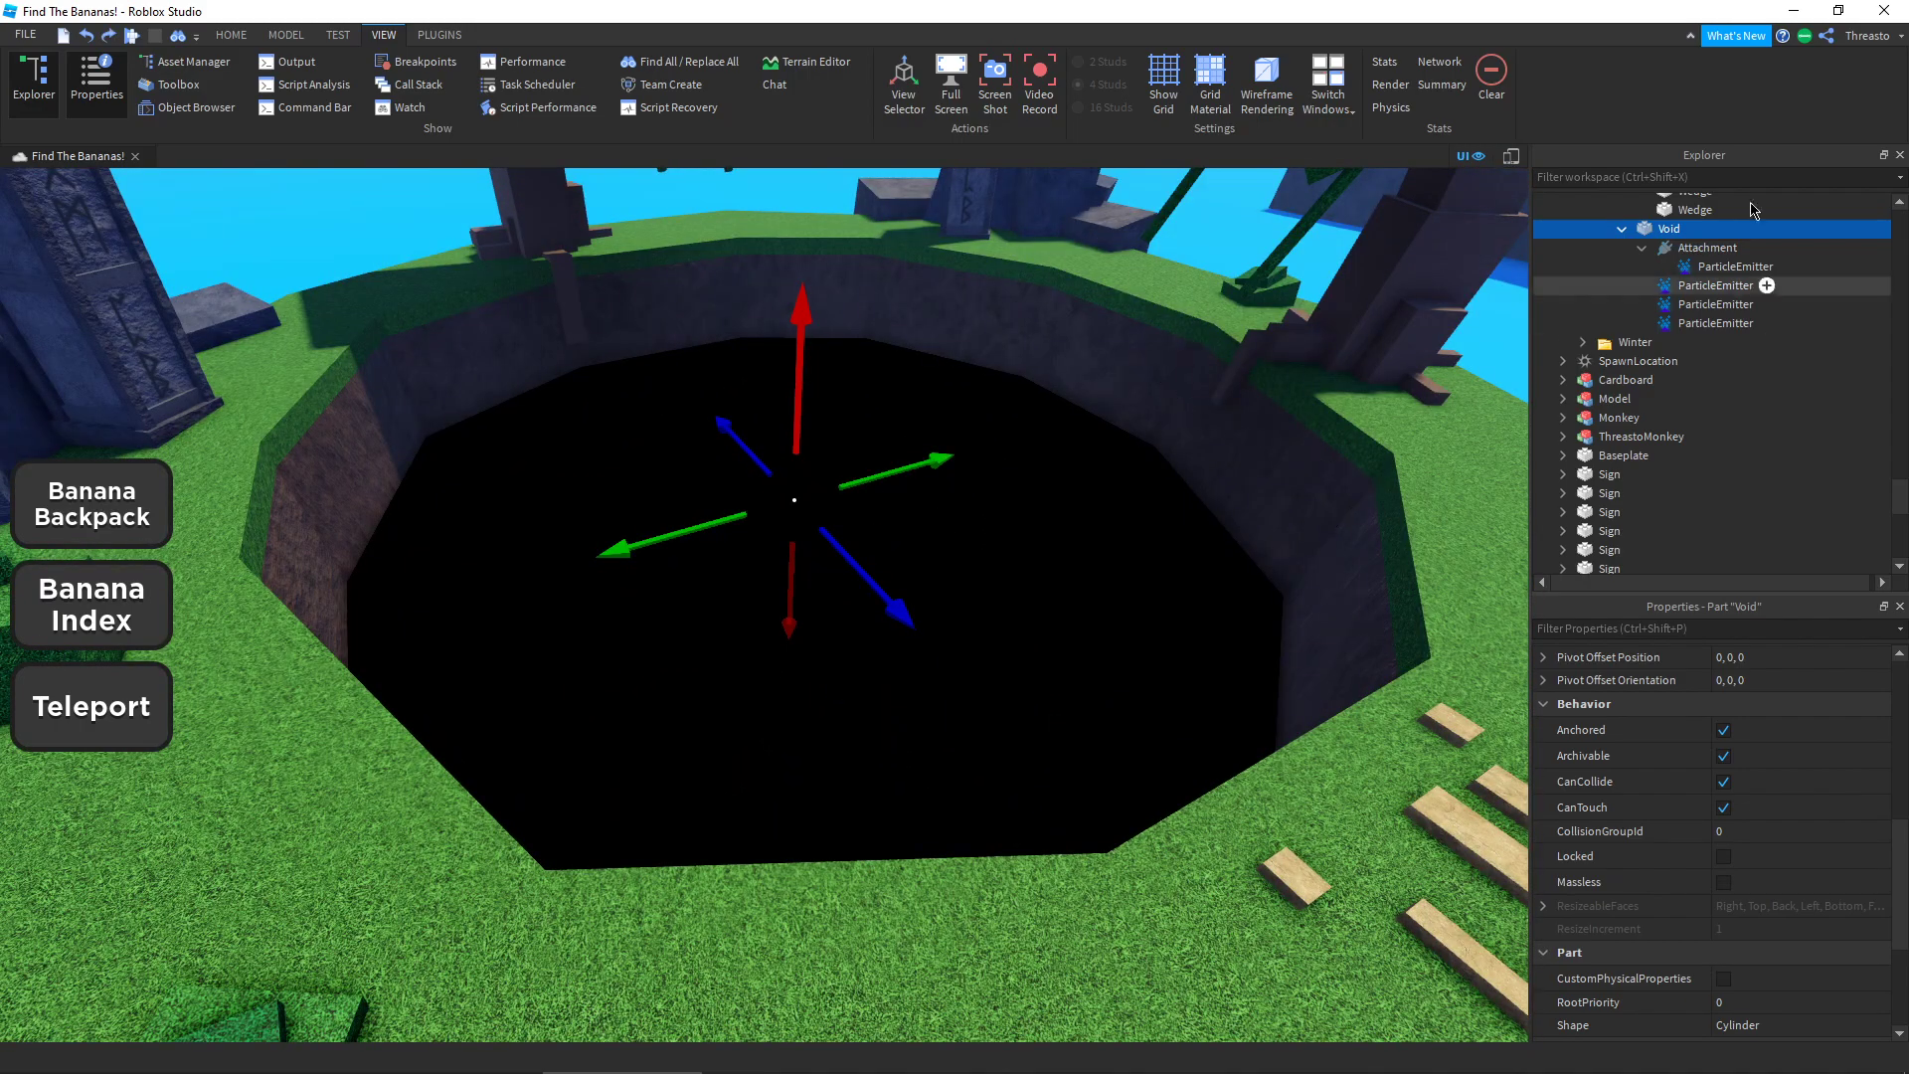
Step: Enable the second of the three particle emitters directly under the Void part
{"action": "left_click", "coordinate": [1690, 285]}
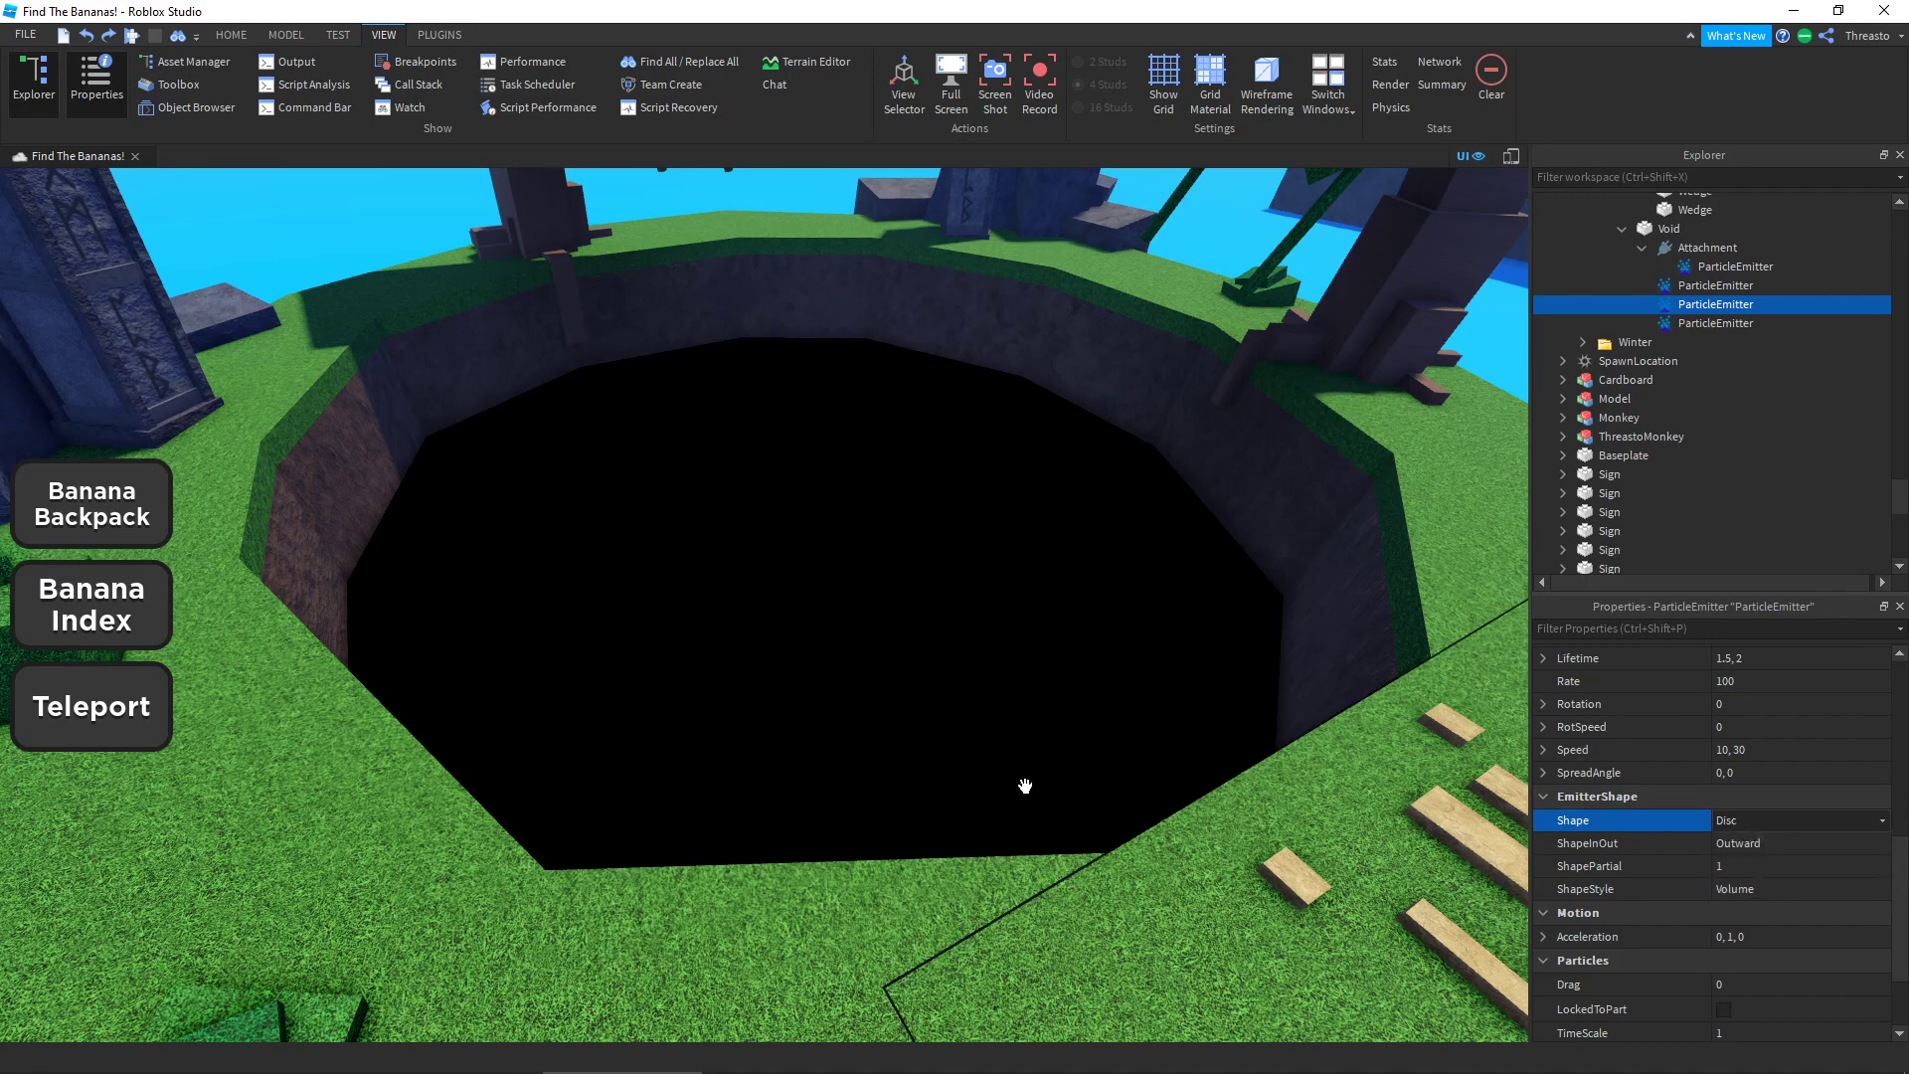
{"action": "right_click_drag", "start_coordinate": [865, 641], "coordinate": [863, 640]}
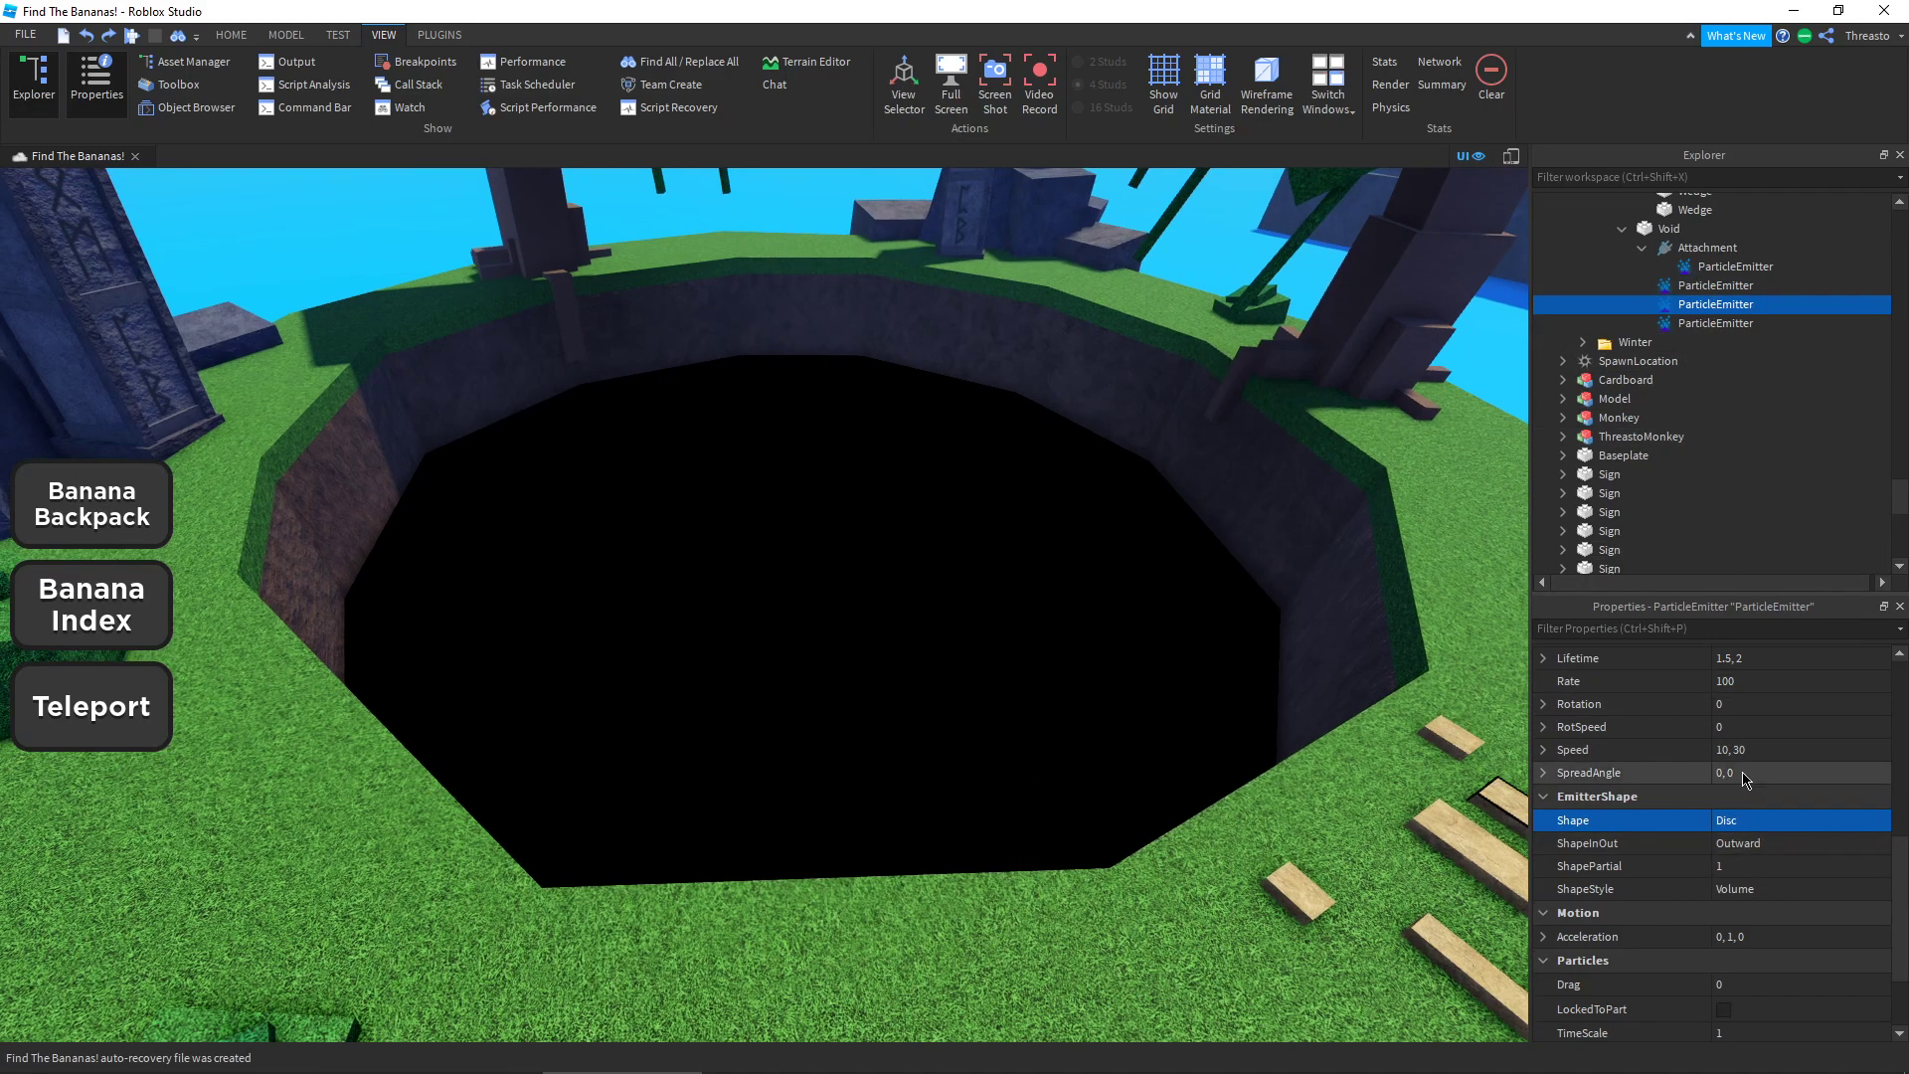
{"action": "scroll", "coordinate": [1747, 776], "scroll_direction": "up", "scroll_amount": 5}
{"action": "right_click_drag", "start_coordinate": [1068, 695], "coordinate": [940, 670]}
{"action": "scroll", "coordinate": [664, 566], "scroll_direction": "up", "scroll_amount": 1}
{"action": "scroll", "coordinate": [665, 566], "scroll_direction": "down", "scroll_amount": 1}
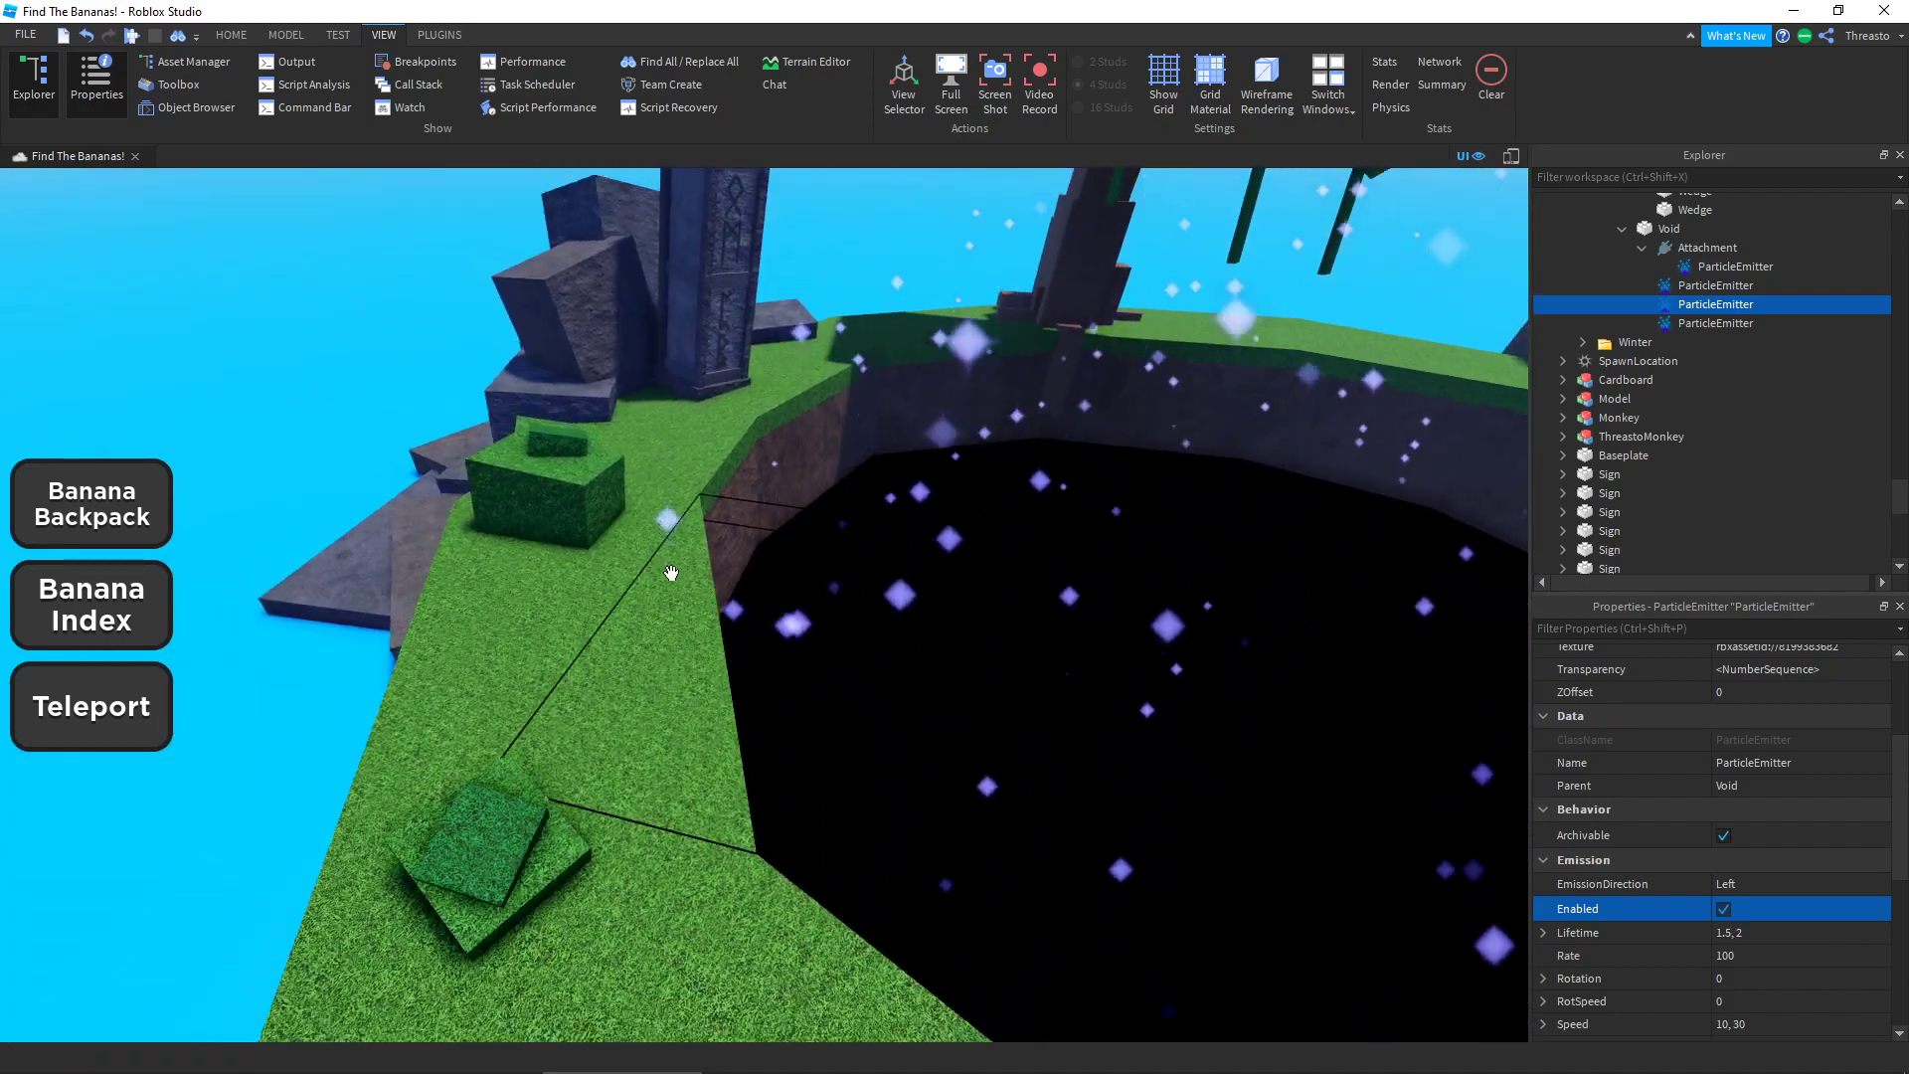
Step: Examine the purple sparkle particles above the hole from several angles, along with their emission and appearance properties
{"action": "right_click_drag", "start_coordinate": [664, 566], "coordinate": [747, 665]}
{"action": "right_click_drag", "start_coordinate": [865, 680], "coordinate": [826, 582]}
{"action": "scroll", "coordinate": [826, 583], "scroll_direction": "down", "scroll_amount": 5}
{"action": "scroll", "coordinate": [712, 732], "scroll_direction": "up", "scroll_amount": 5}
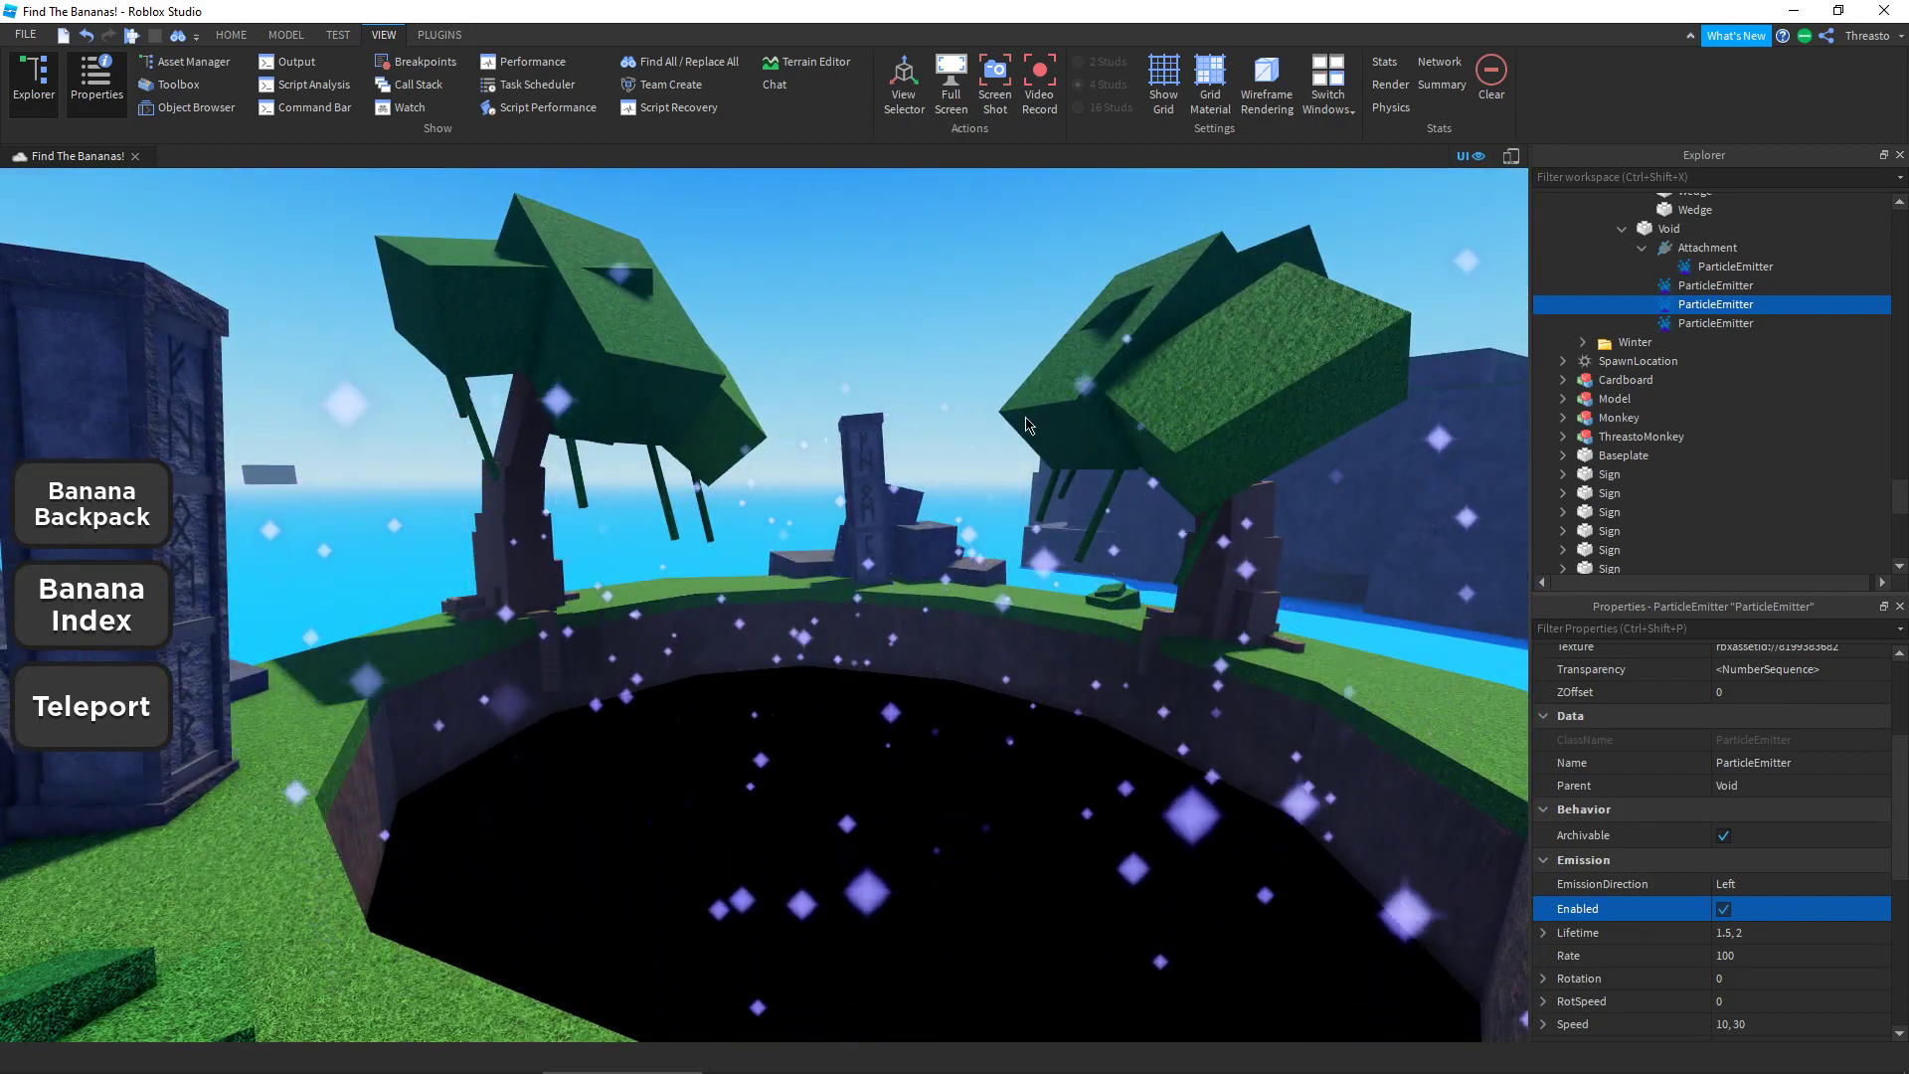
{"action": "right_click_drag", "start_coordinate": [841, 610], "coordinate": [1149, 705]}
{"action": "scroll", "coordinate": [1646, 824], "scroll_direction": "down", "scroll_amount": 2}
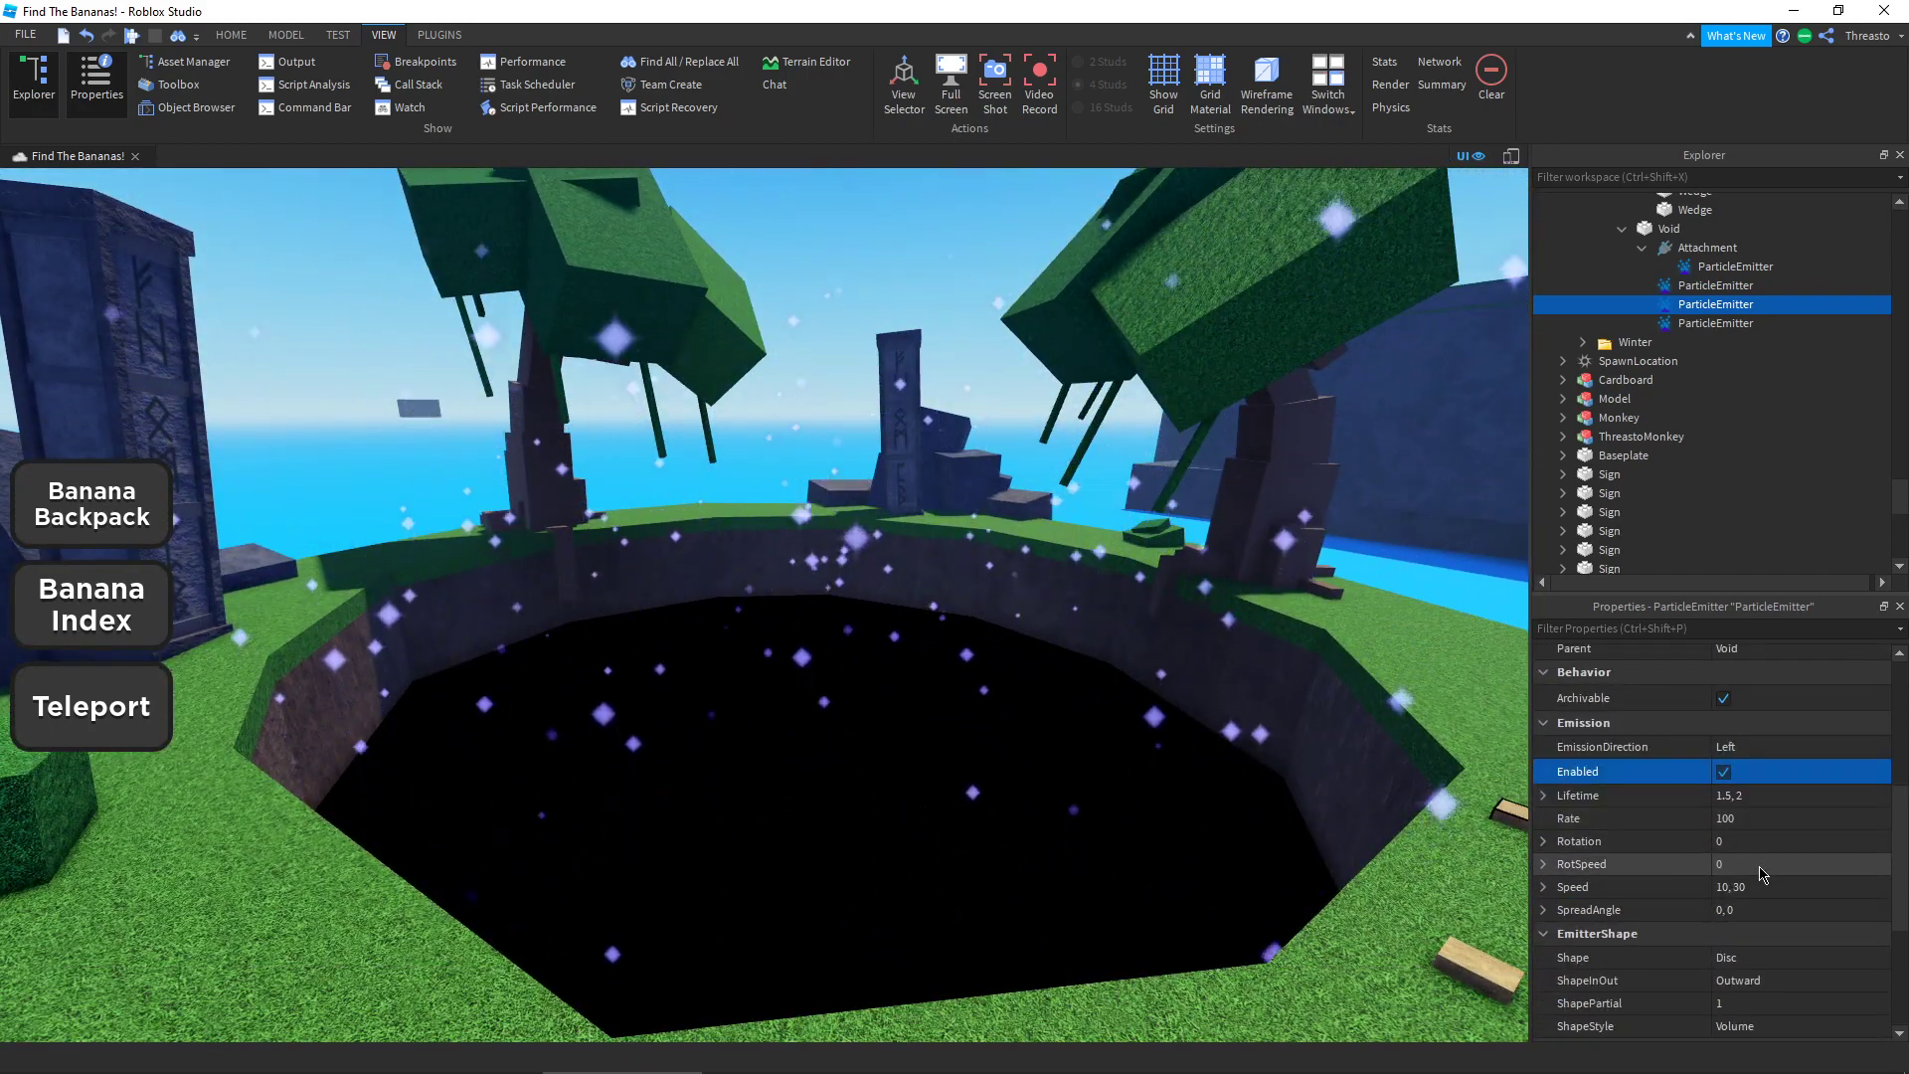
{"action": "scroll", "coordinate": [1761, 873], "scroll_direction": "up", "scroll_amount": 5}
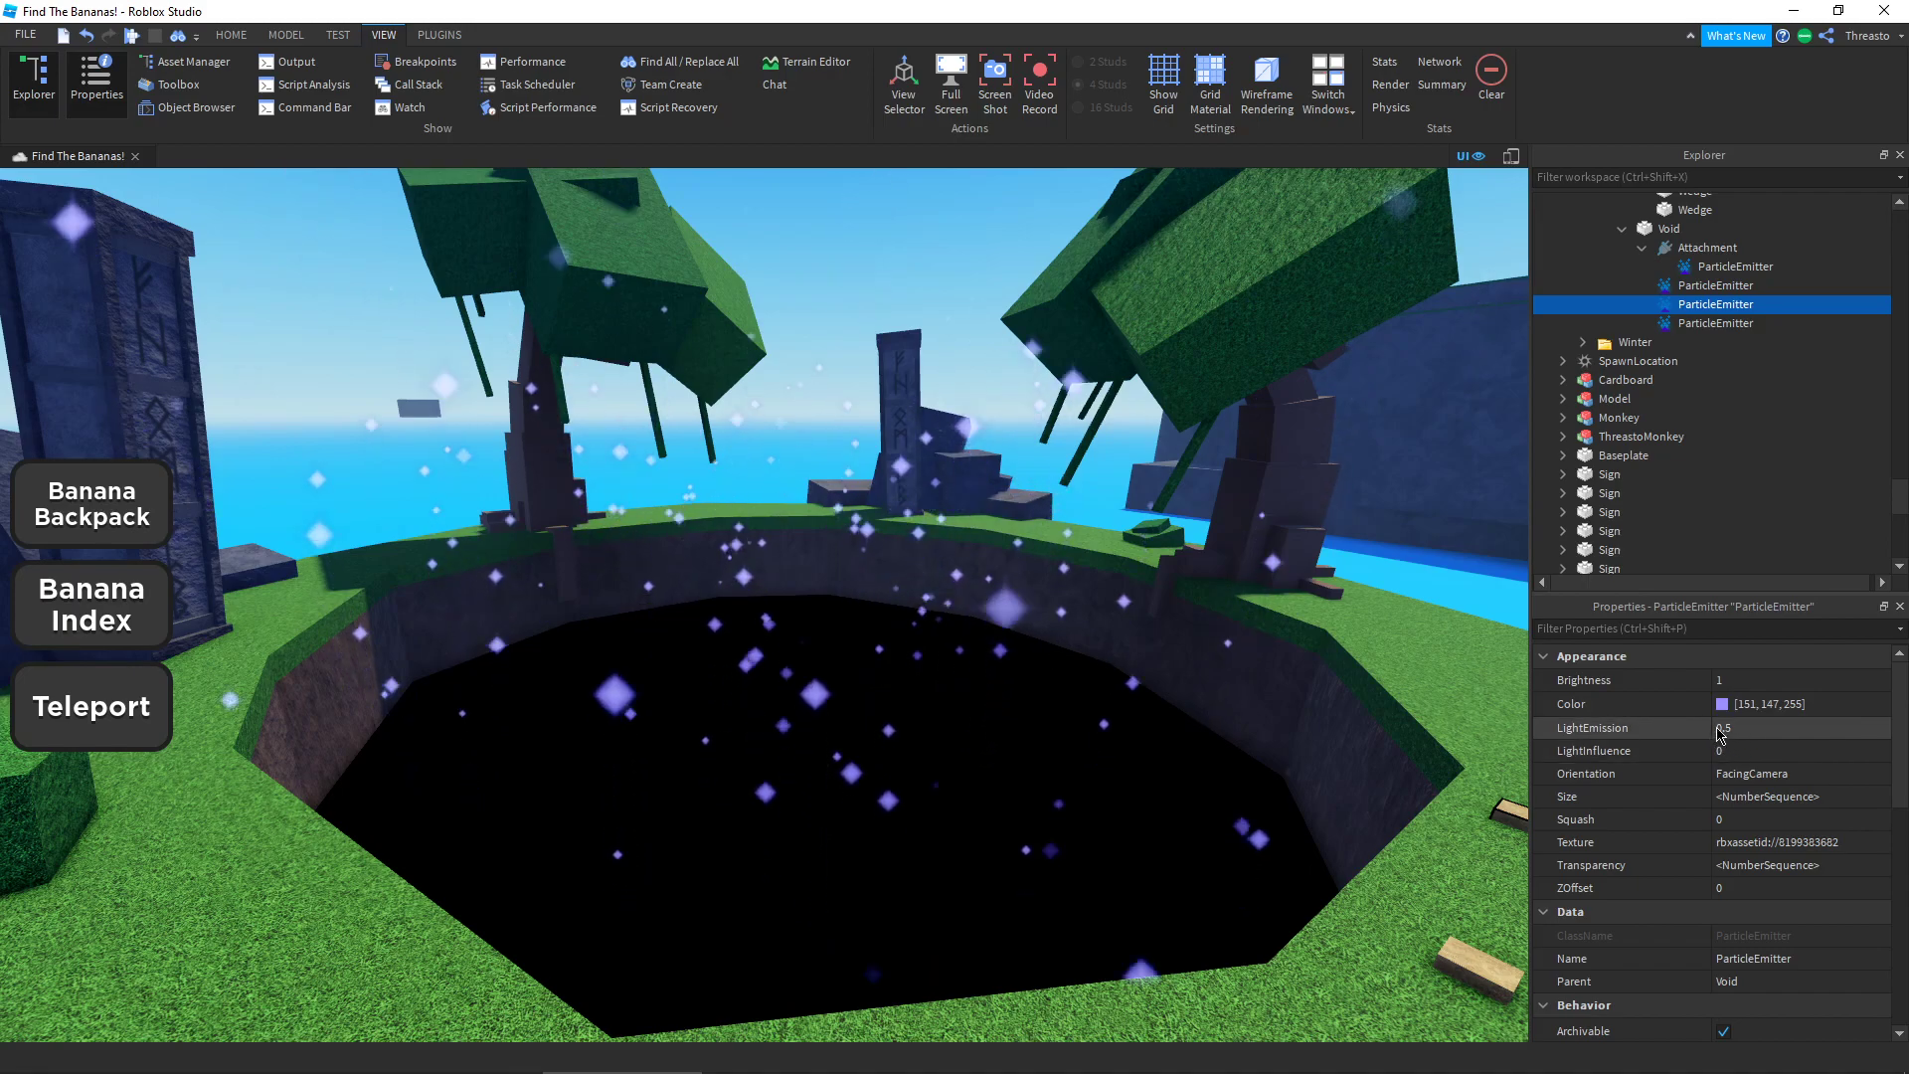
{"action": "right_click_drag", "start_coordinate": [1236, 765], "coordinate": [791, 563]}
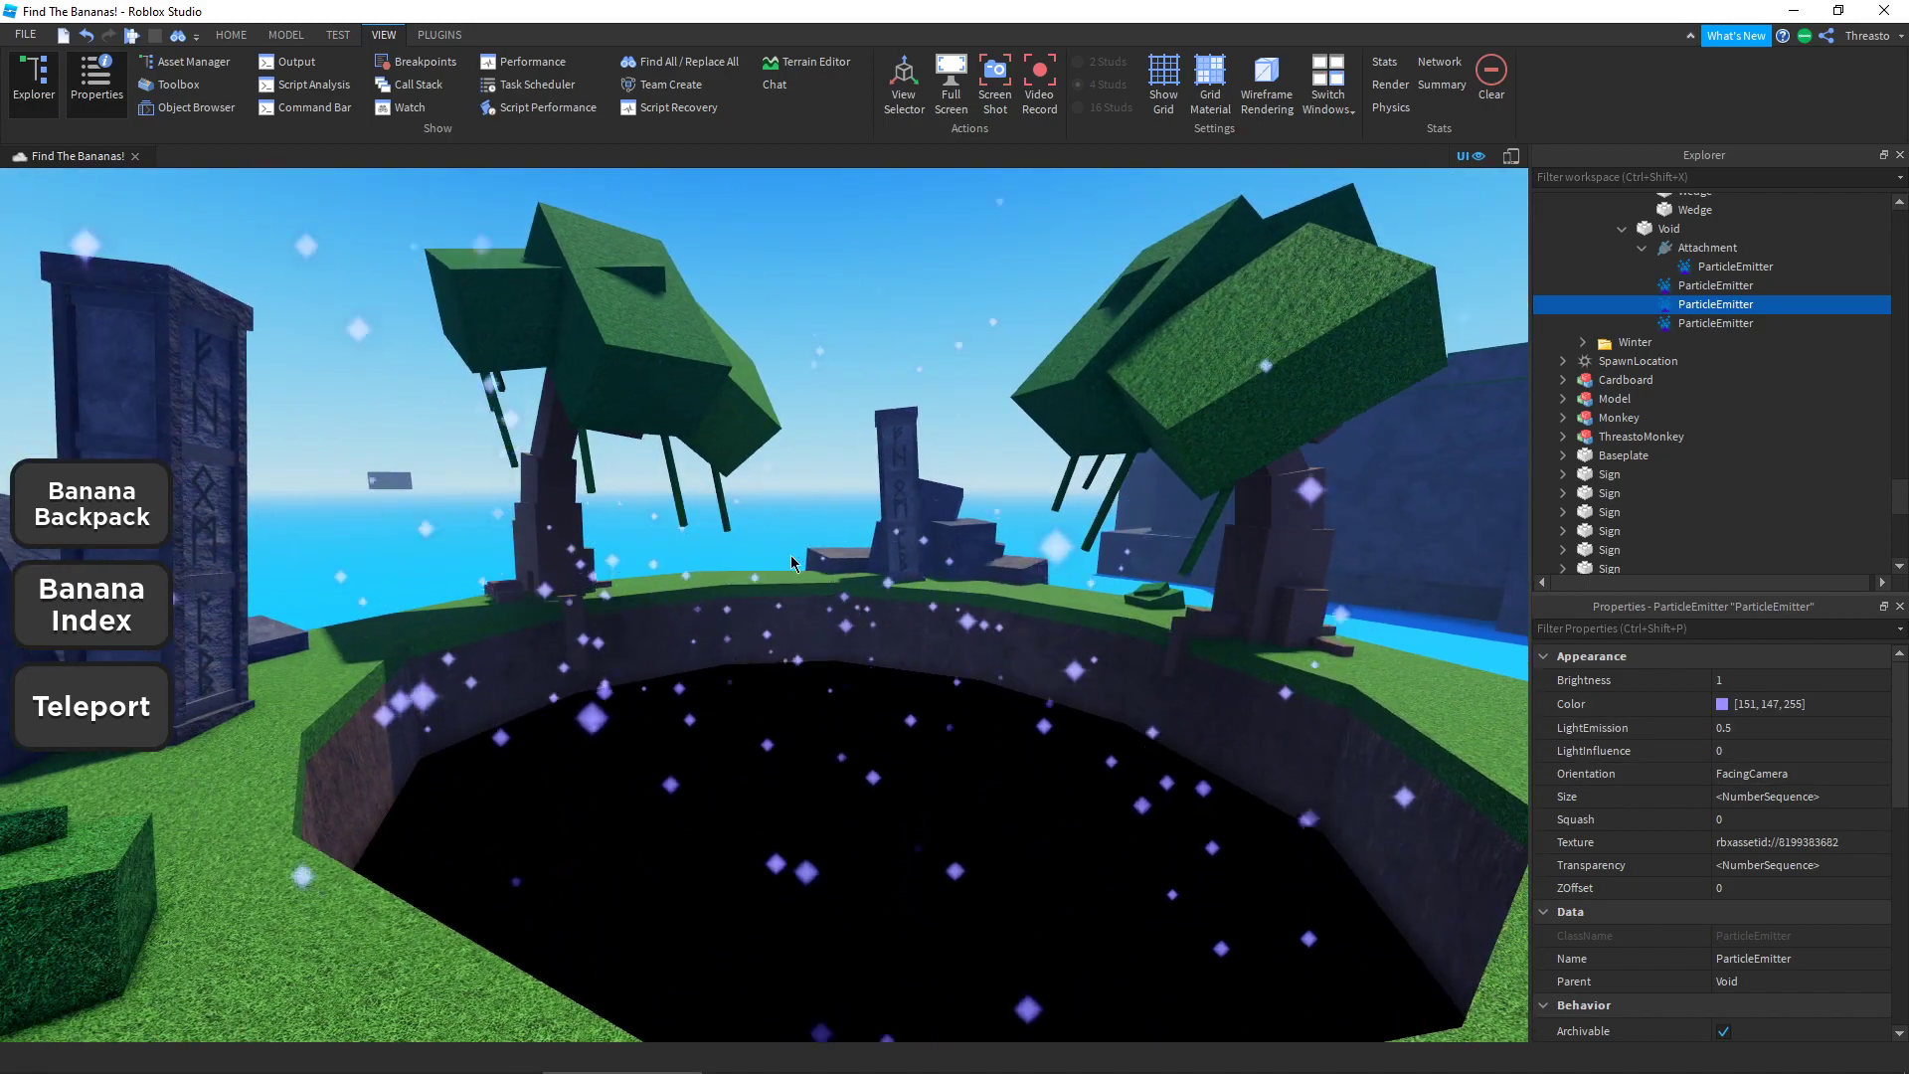
Step: View the sparkle emitter's Size number sequence graph and close it unchanged
{"action": "left_click", "coordinate": [1870, 799]}
{"action": "left_click", "coordinate": [1876, 798]}
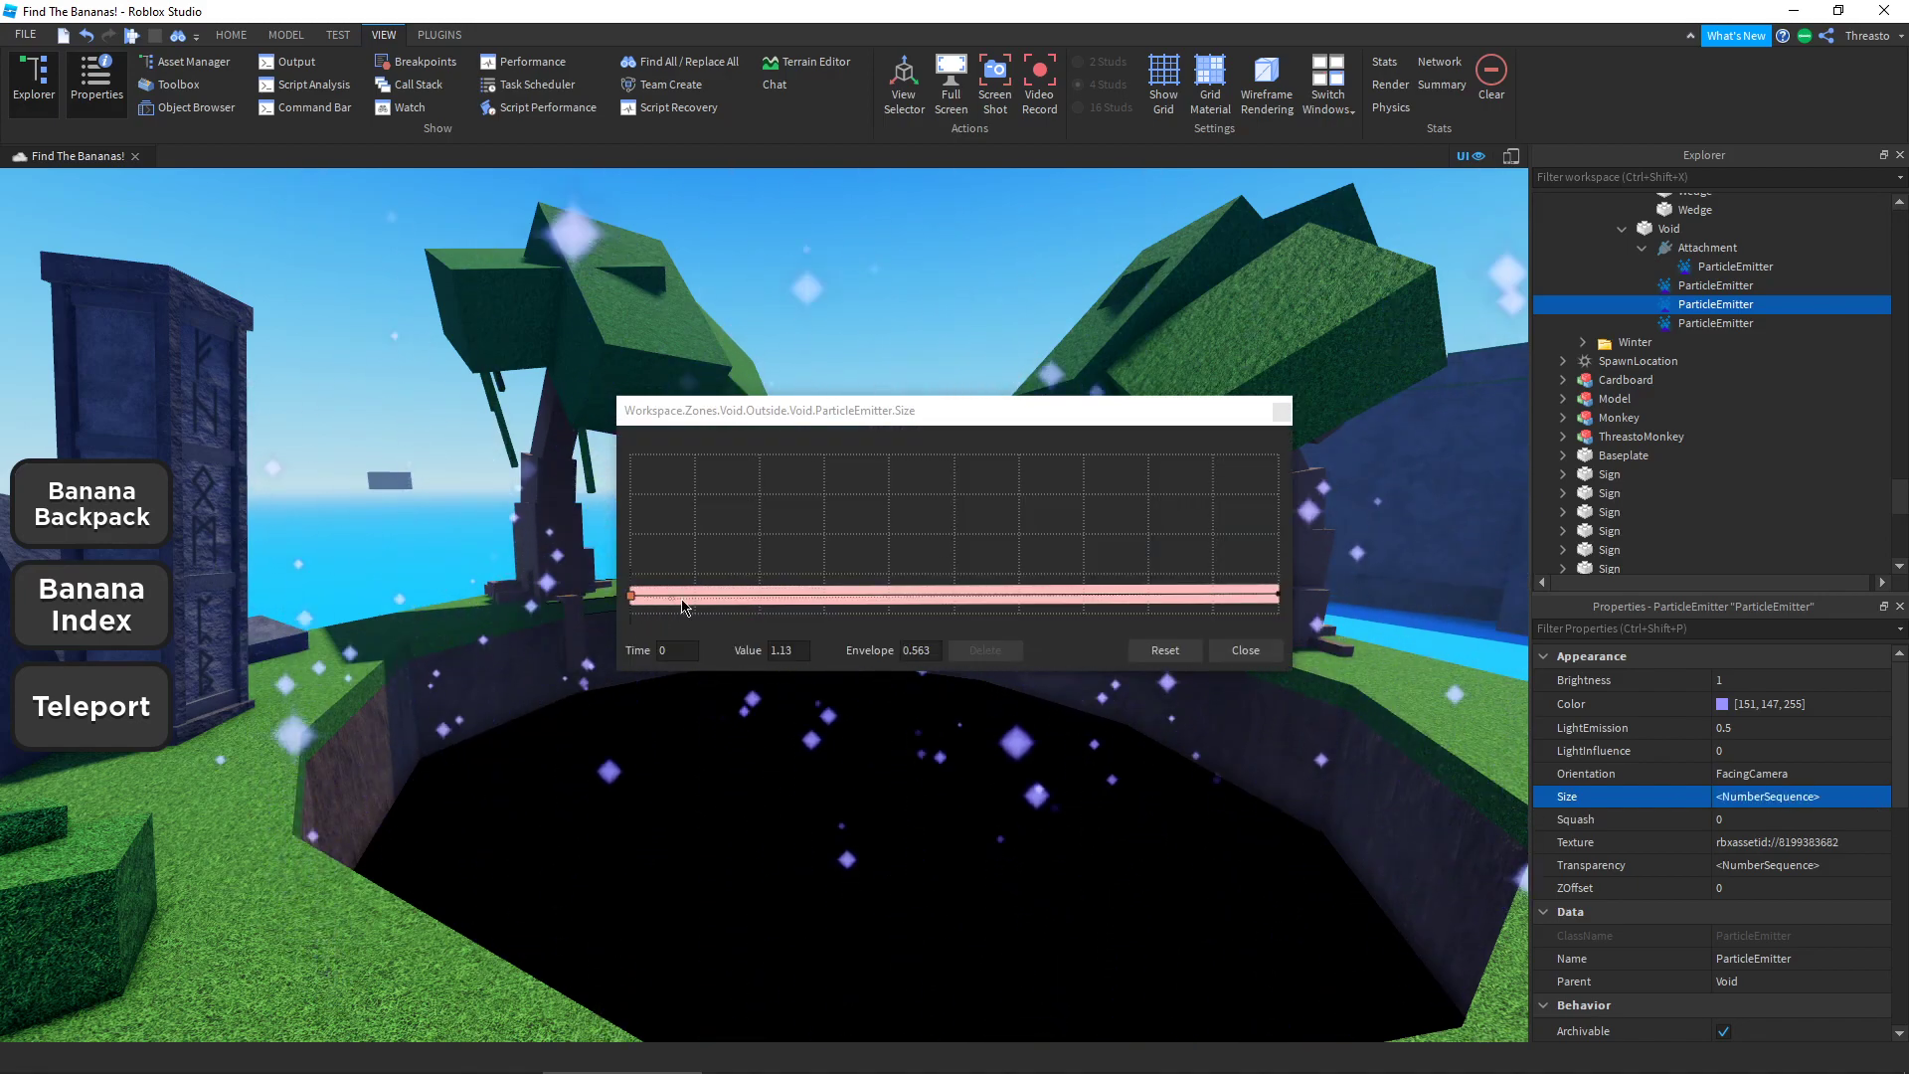
{"action": "left_click", "coordinate": [1245, 656]}
Step: Disable the sparkle particle emitter of the Void part
{"action": "scroll", "coordinate": [1194, 657], "scroll_direction": "down", "scroll_amount": 3}
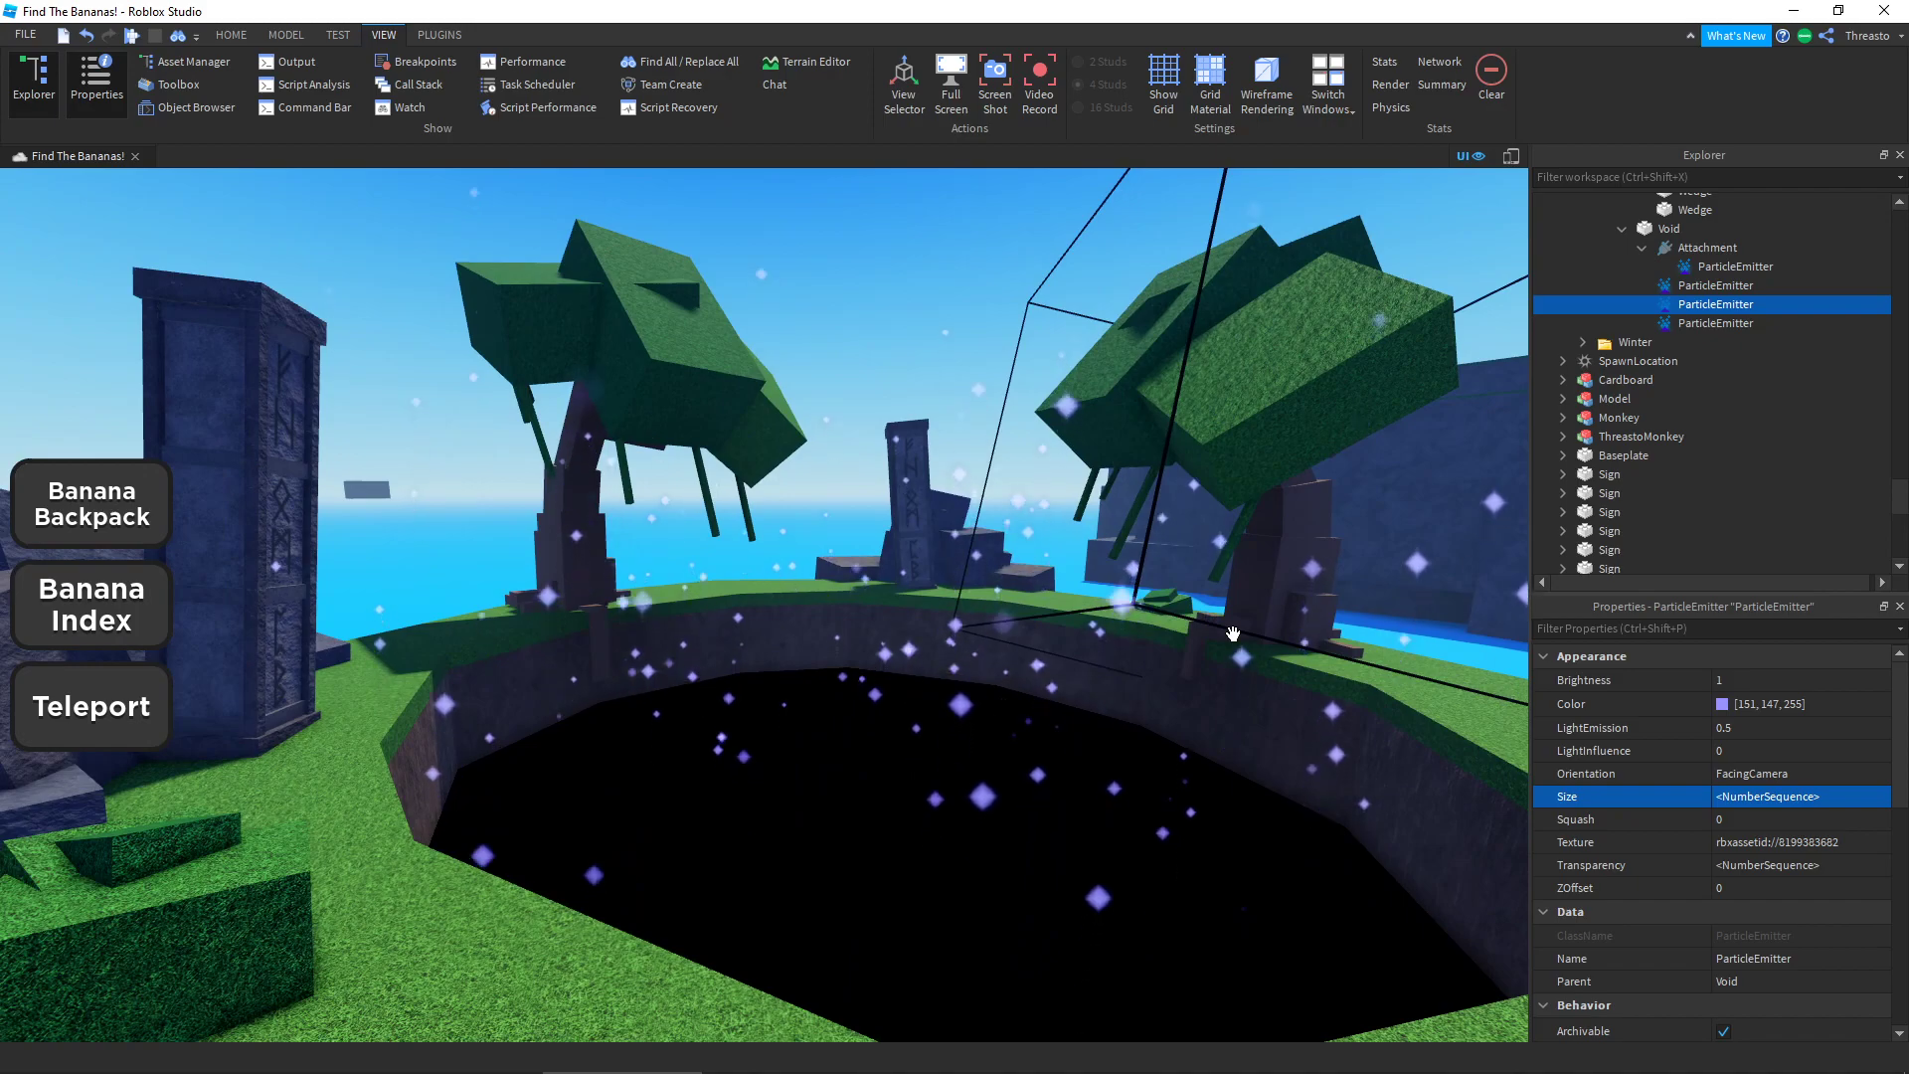
{"action": "right_click_drag", "start_coordinate": [875, 808], "coordinate": [950, 723]}
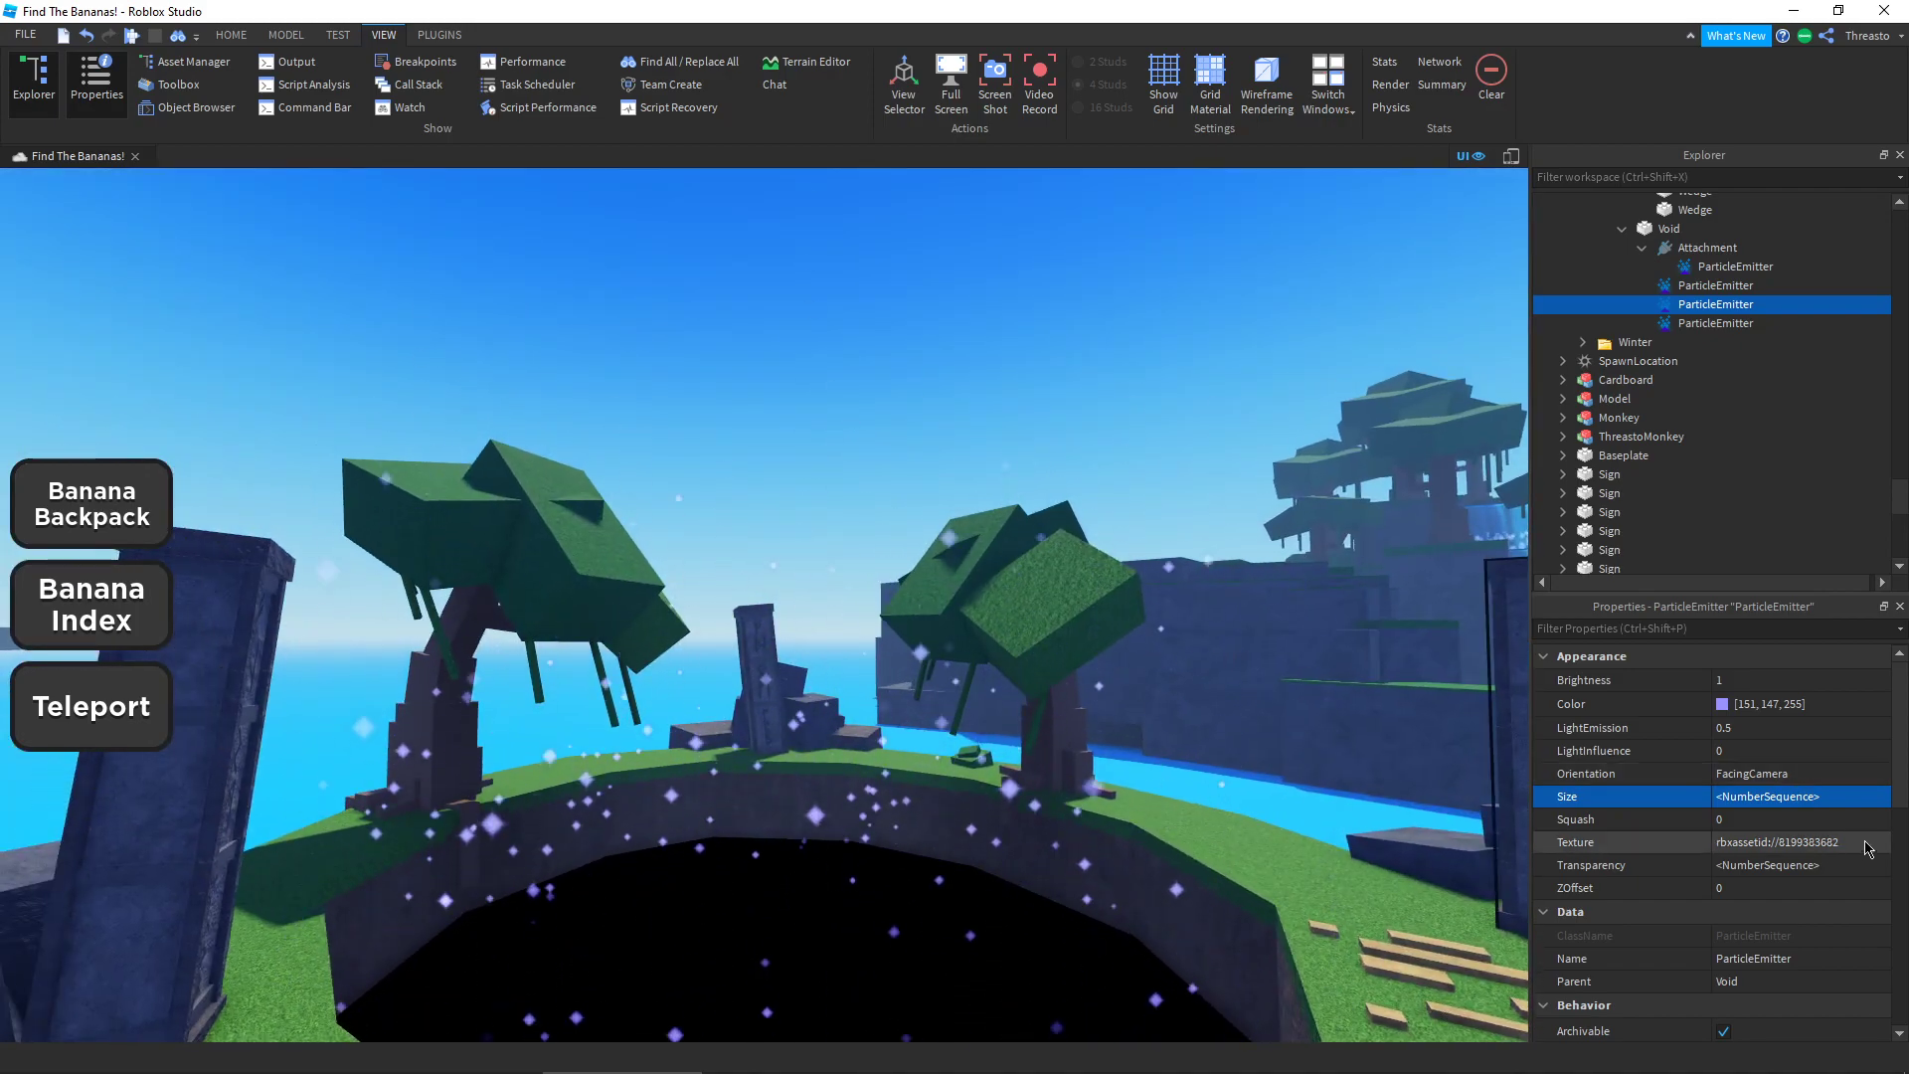
{"action": "scroll", "coordinate": [737, 641], "scroll_direction": "up", "scroll_amount": 3}
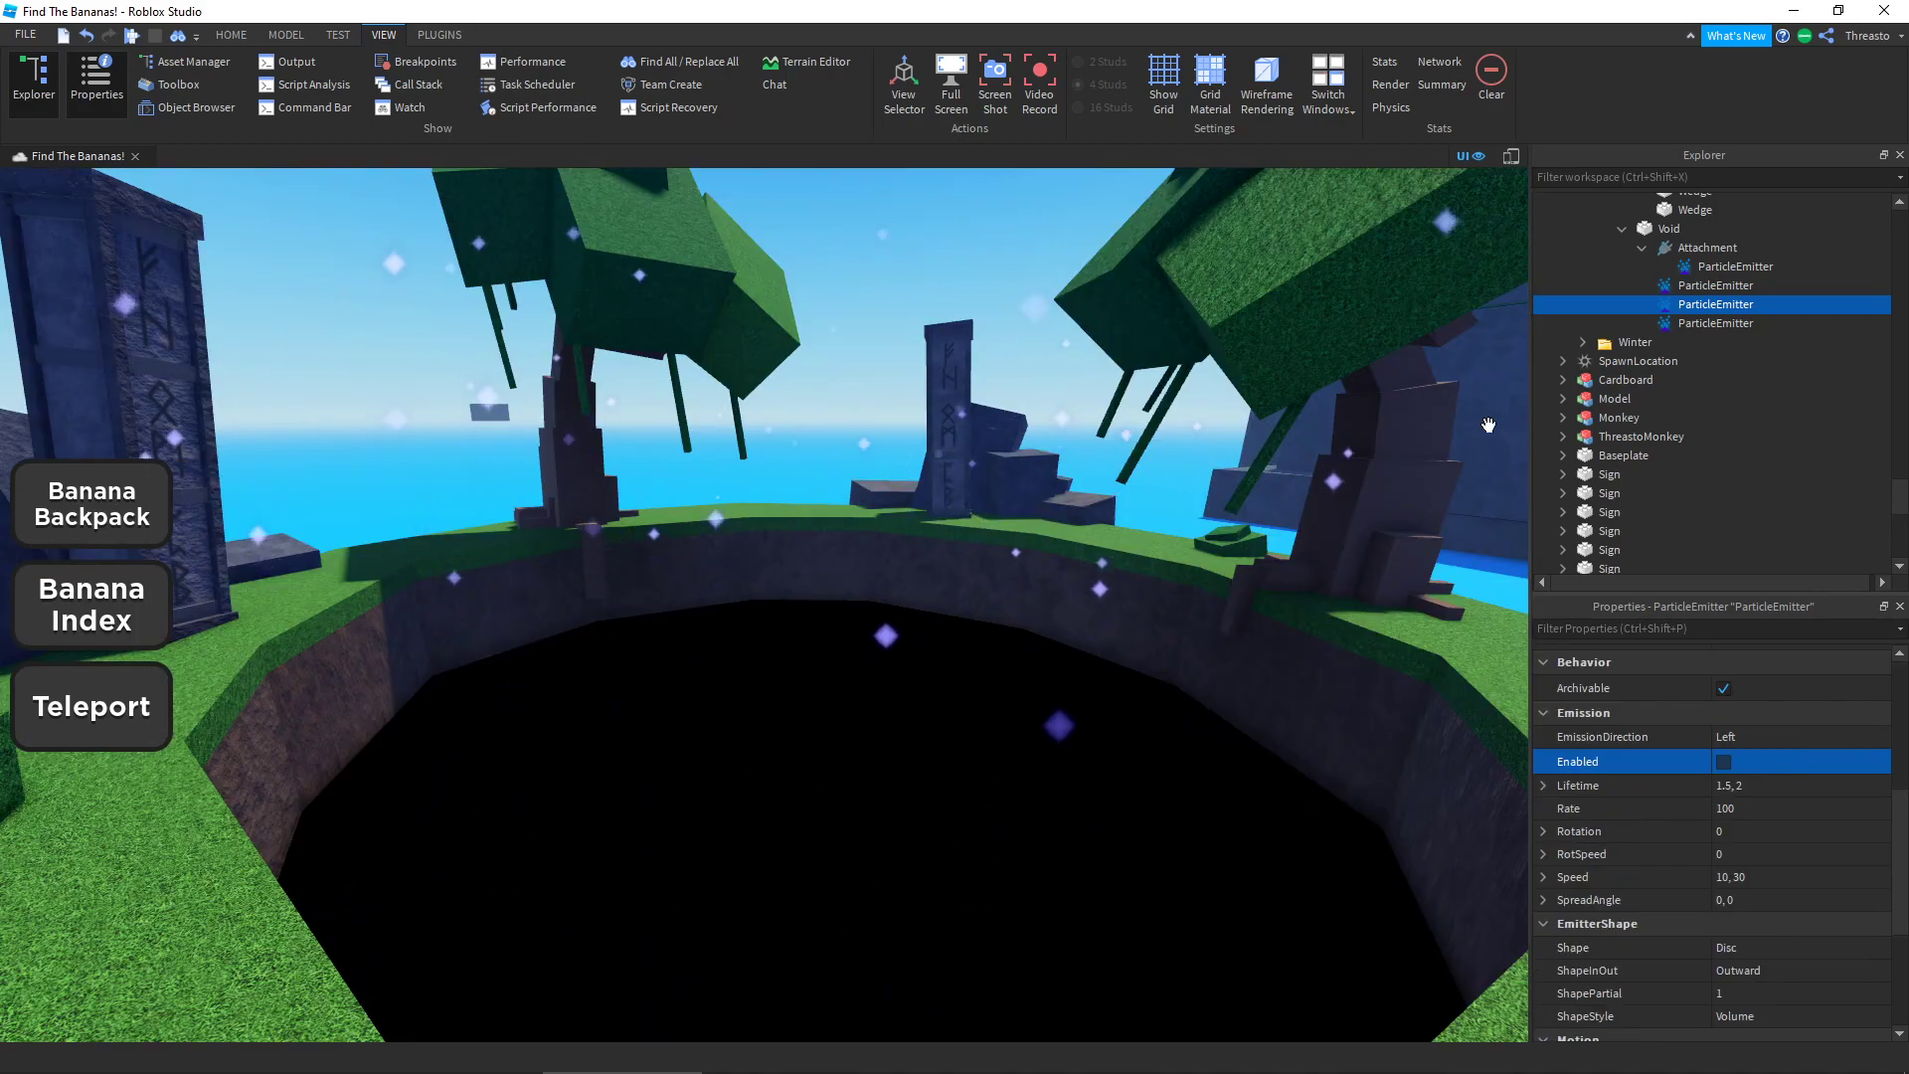
Step: Enable the first particle emitter directly under the Void part and clear the selection
{"action": "left_click", "coordinate": [1678, 287]}
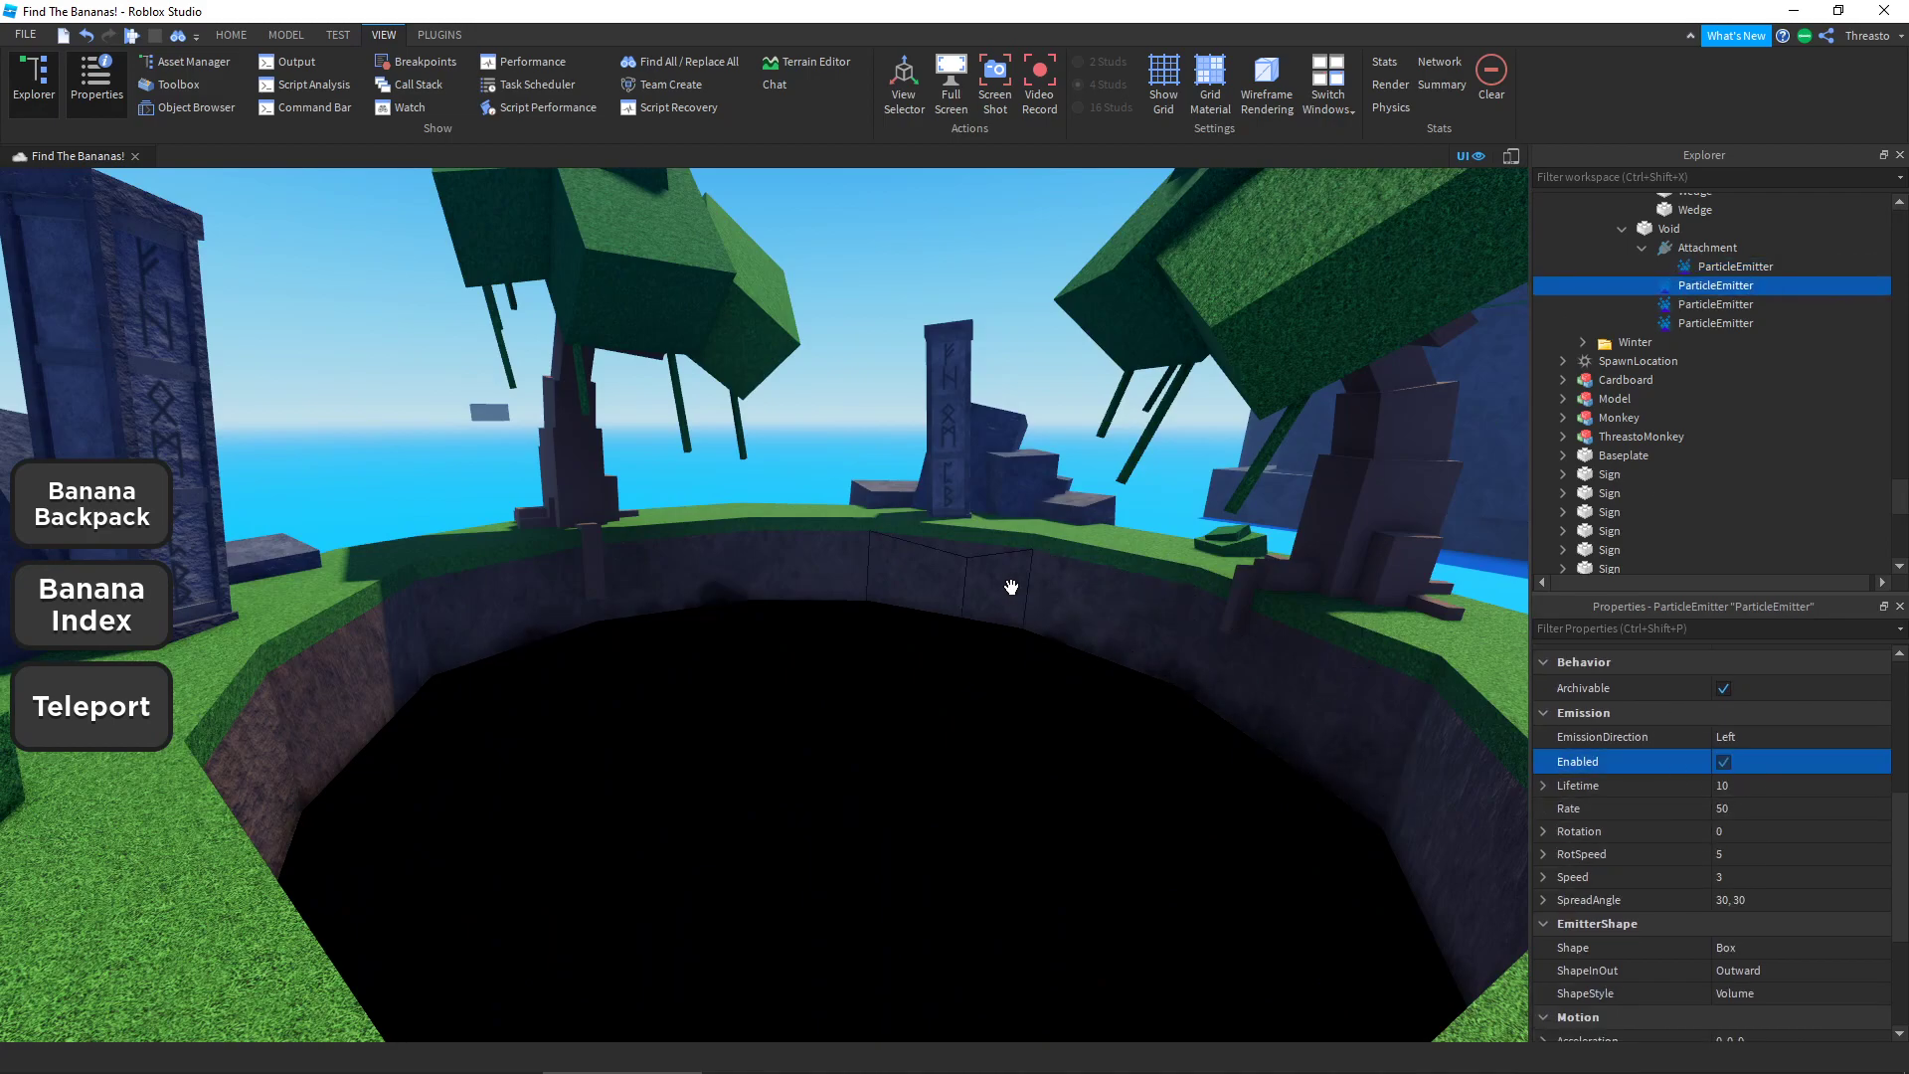
{"action": "scroll", "coordinate": [1011, 587], "scroll_direction": "down", "scroll_amount": 1}
{"action": "left_click", "coordinate": [793, 422]}
{"action": "left_click", "coordinate": [875, 398]}
{"action": "scroll", "coordinate": [837, 706], "scroll_direction": "up", "scroll_amount": 2}
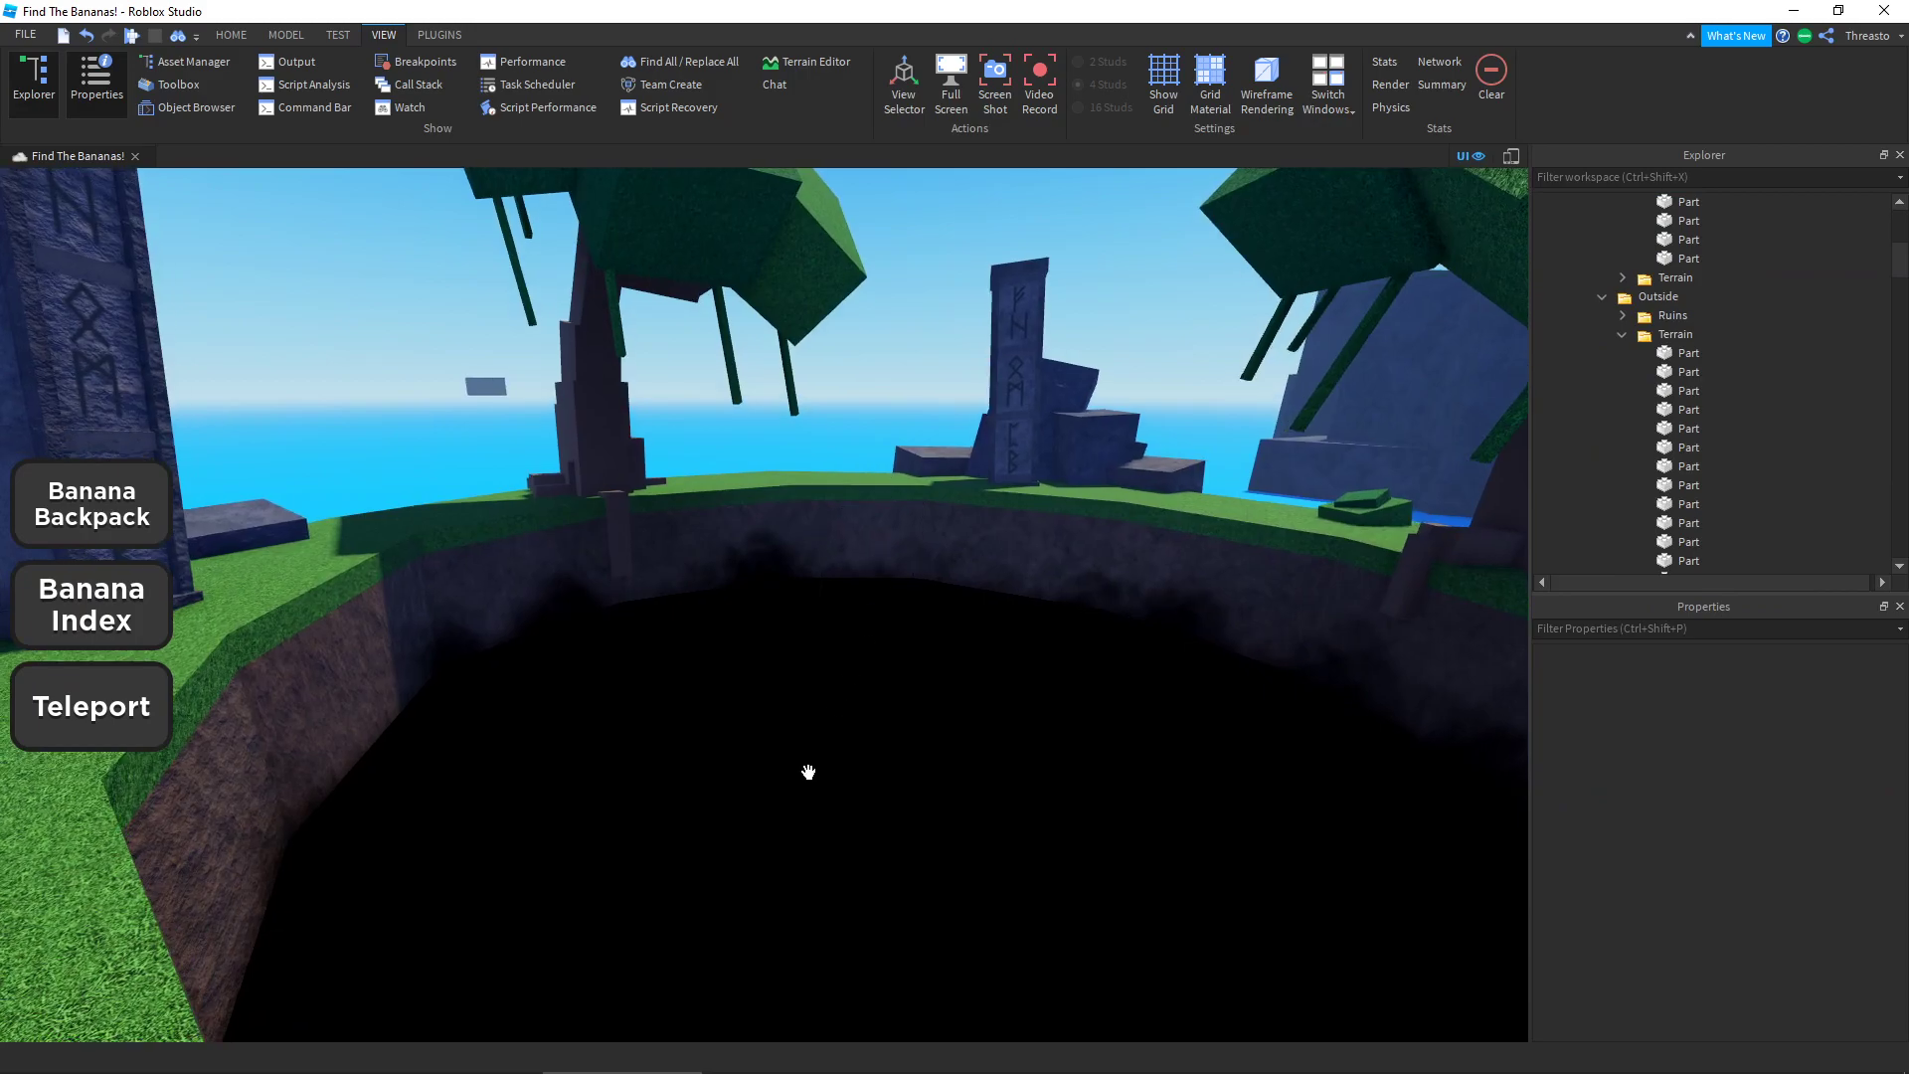
Step: Raise the Void part high above the island to a Y position of about 116, and deselect it
{"action": "right_click_drag", "start_coordinate": [796, 777], "coordinate": [1148, 616]}
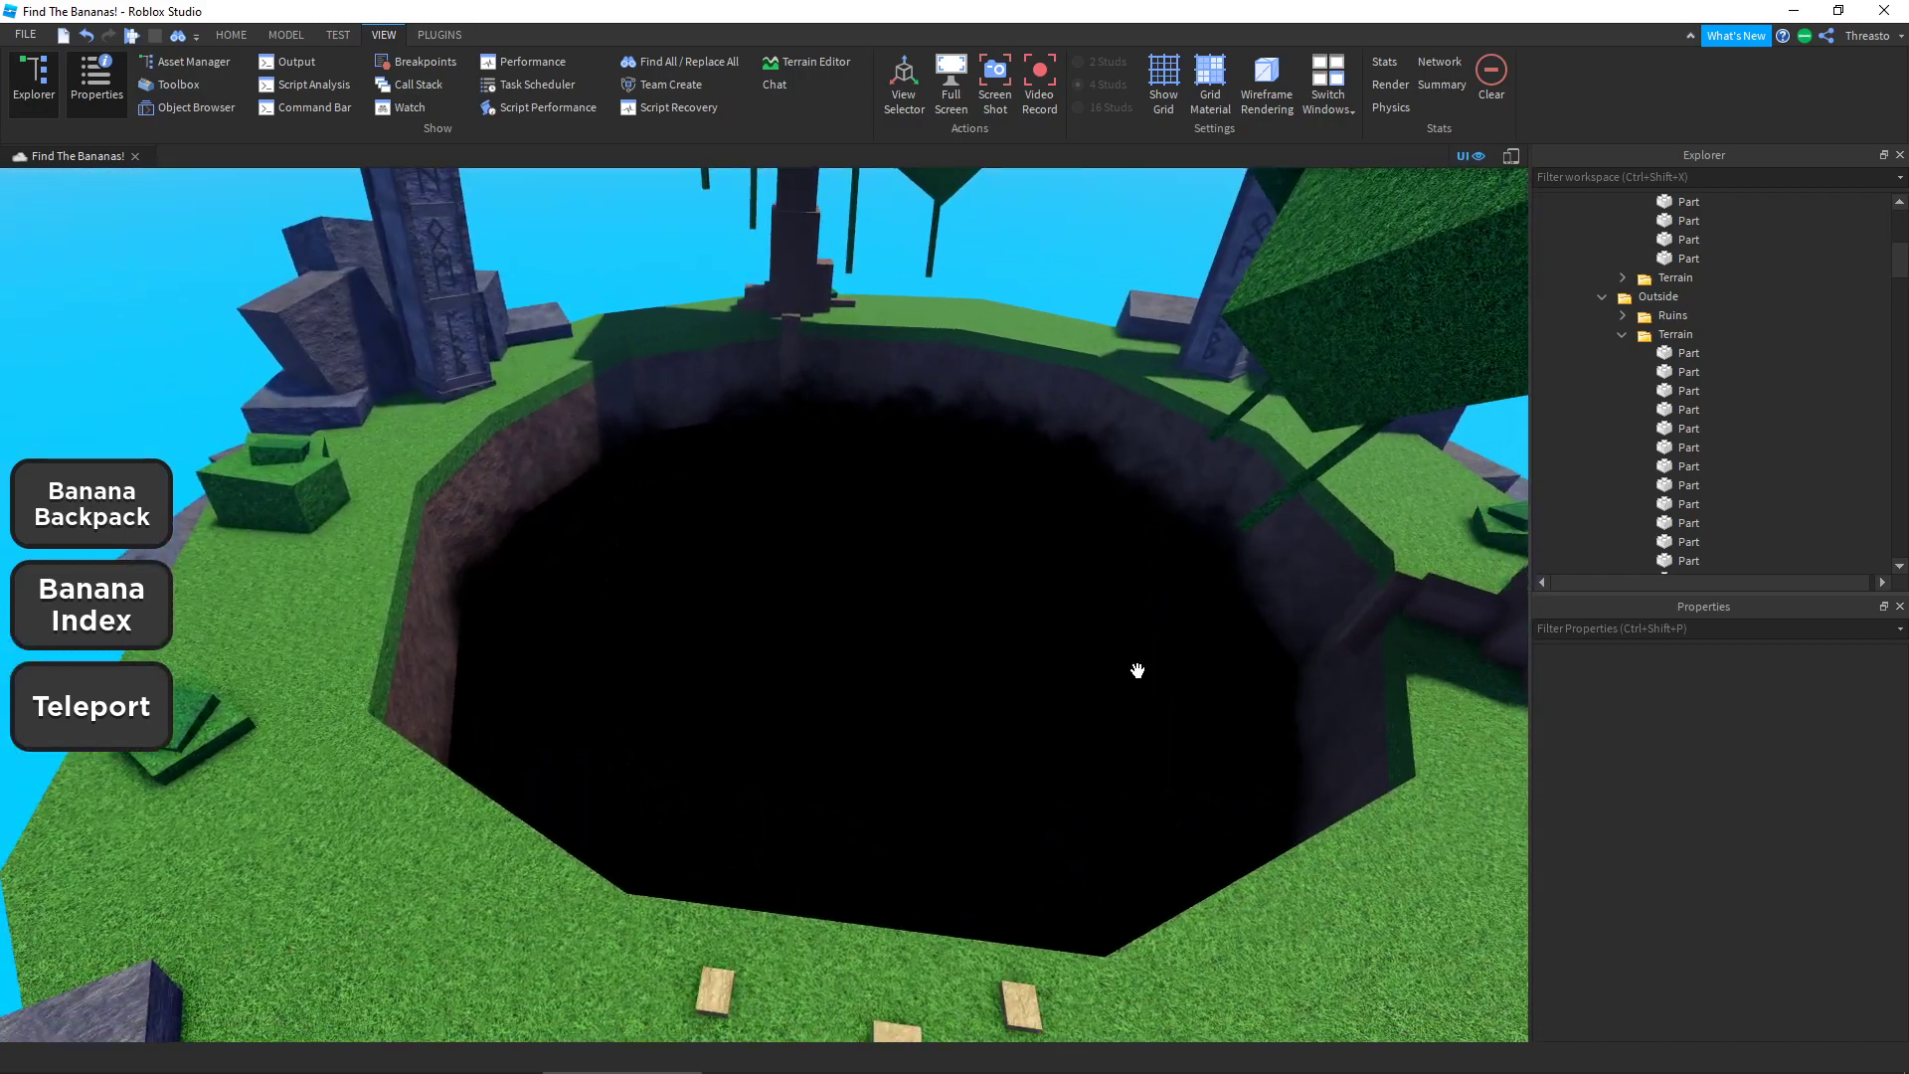
{"action": "right_click_drag", "start_coordinate": [740, 624], "coordinate": [728, 475]}
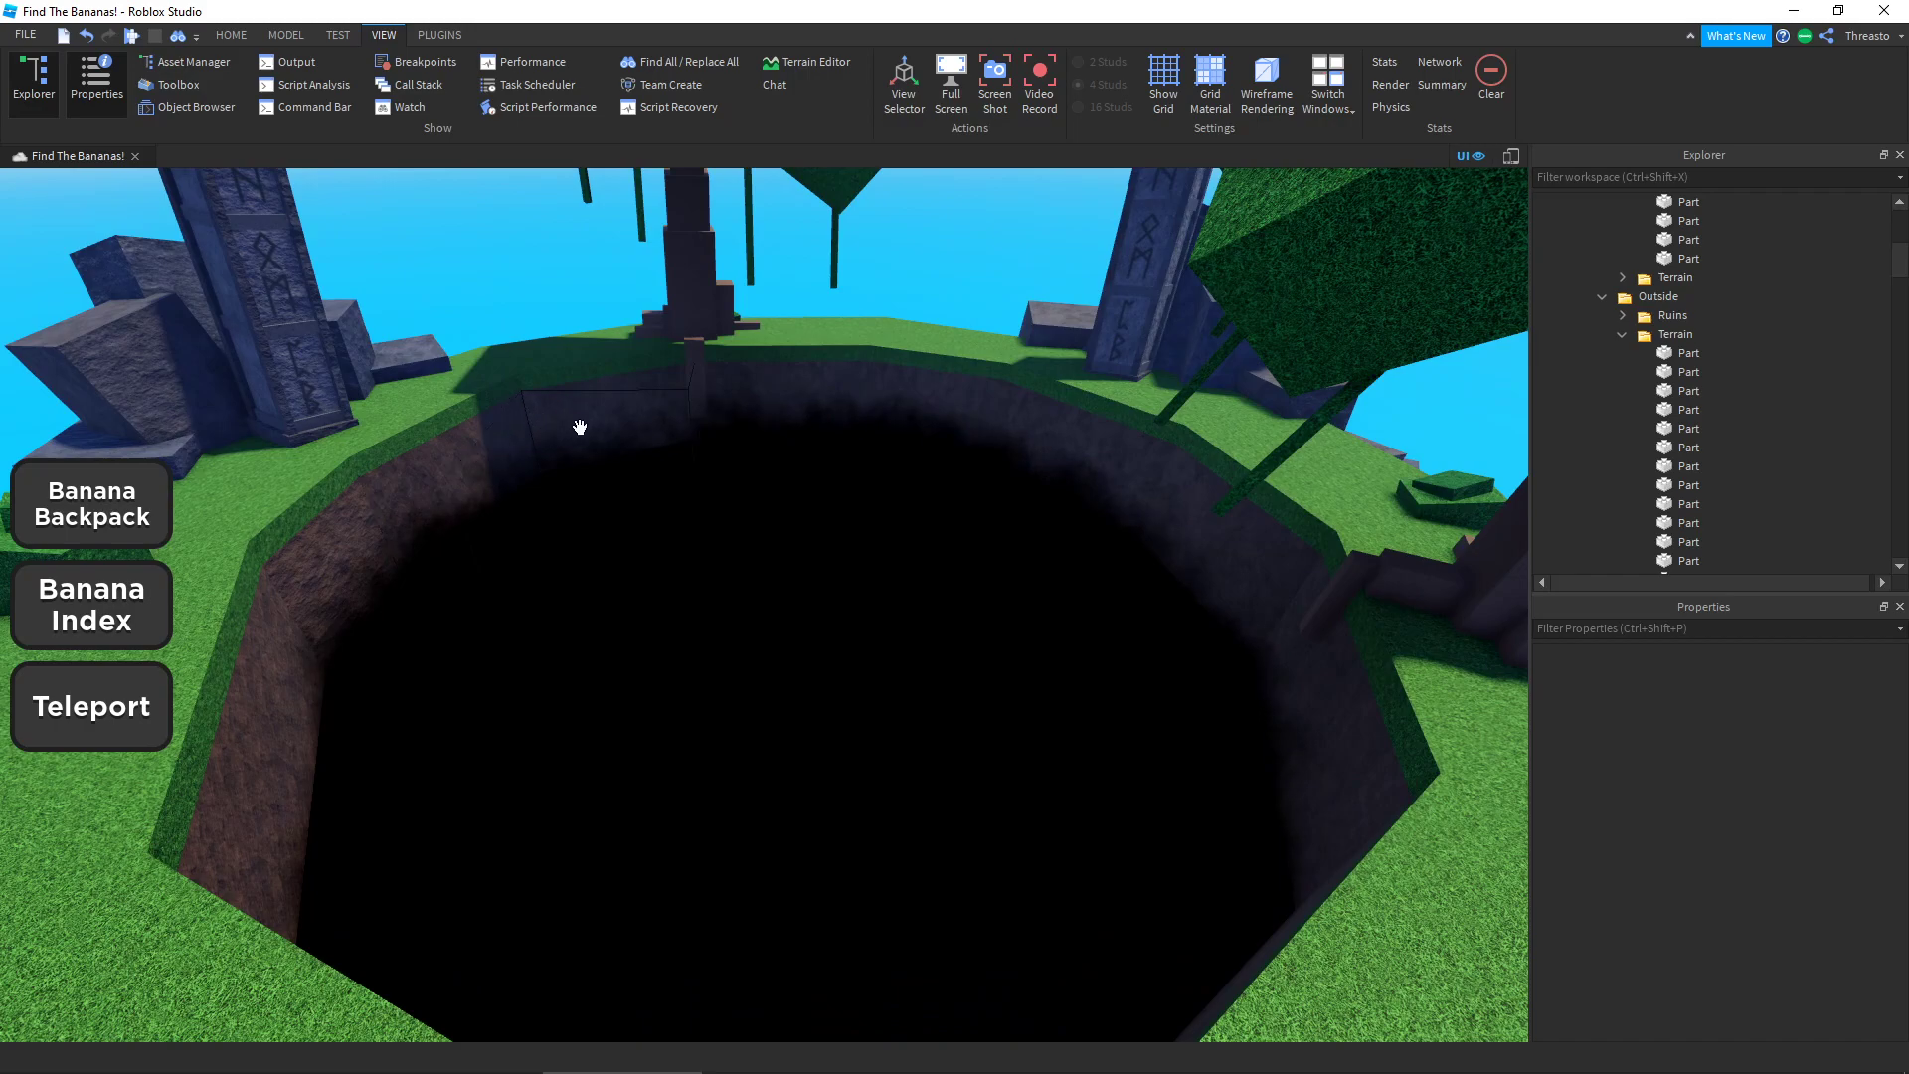
{"action": "right_click_drag", "start_coordinate": [771, 488], "coordinate": [968, 515]}
{"action": "left_click", "coordinate": [900, 744]}
{"action": "key", "text": "f"}
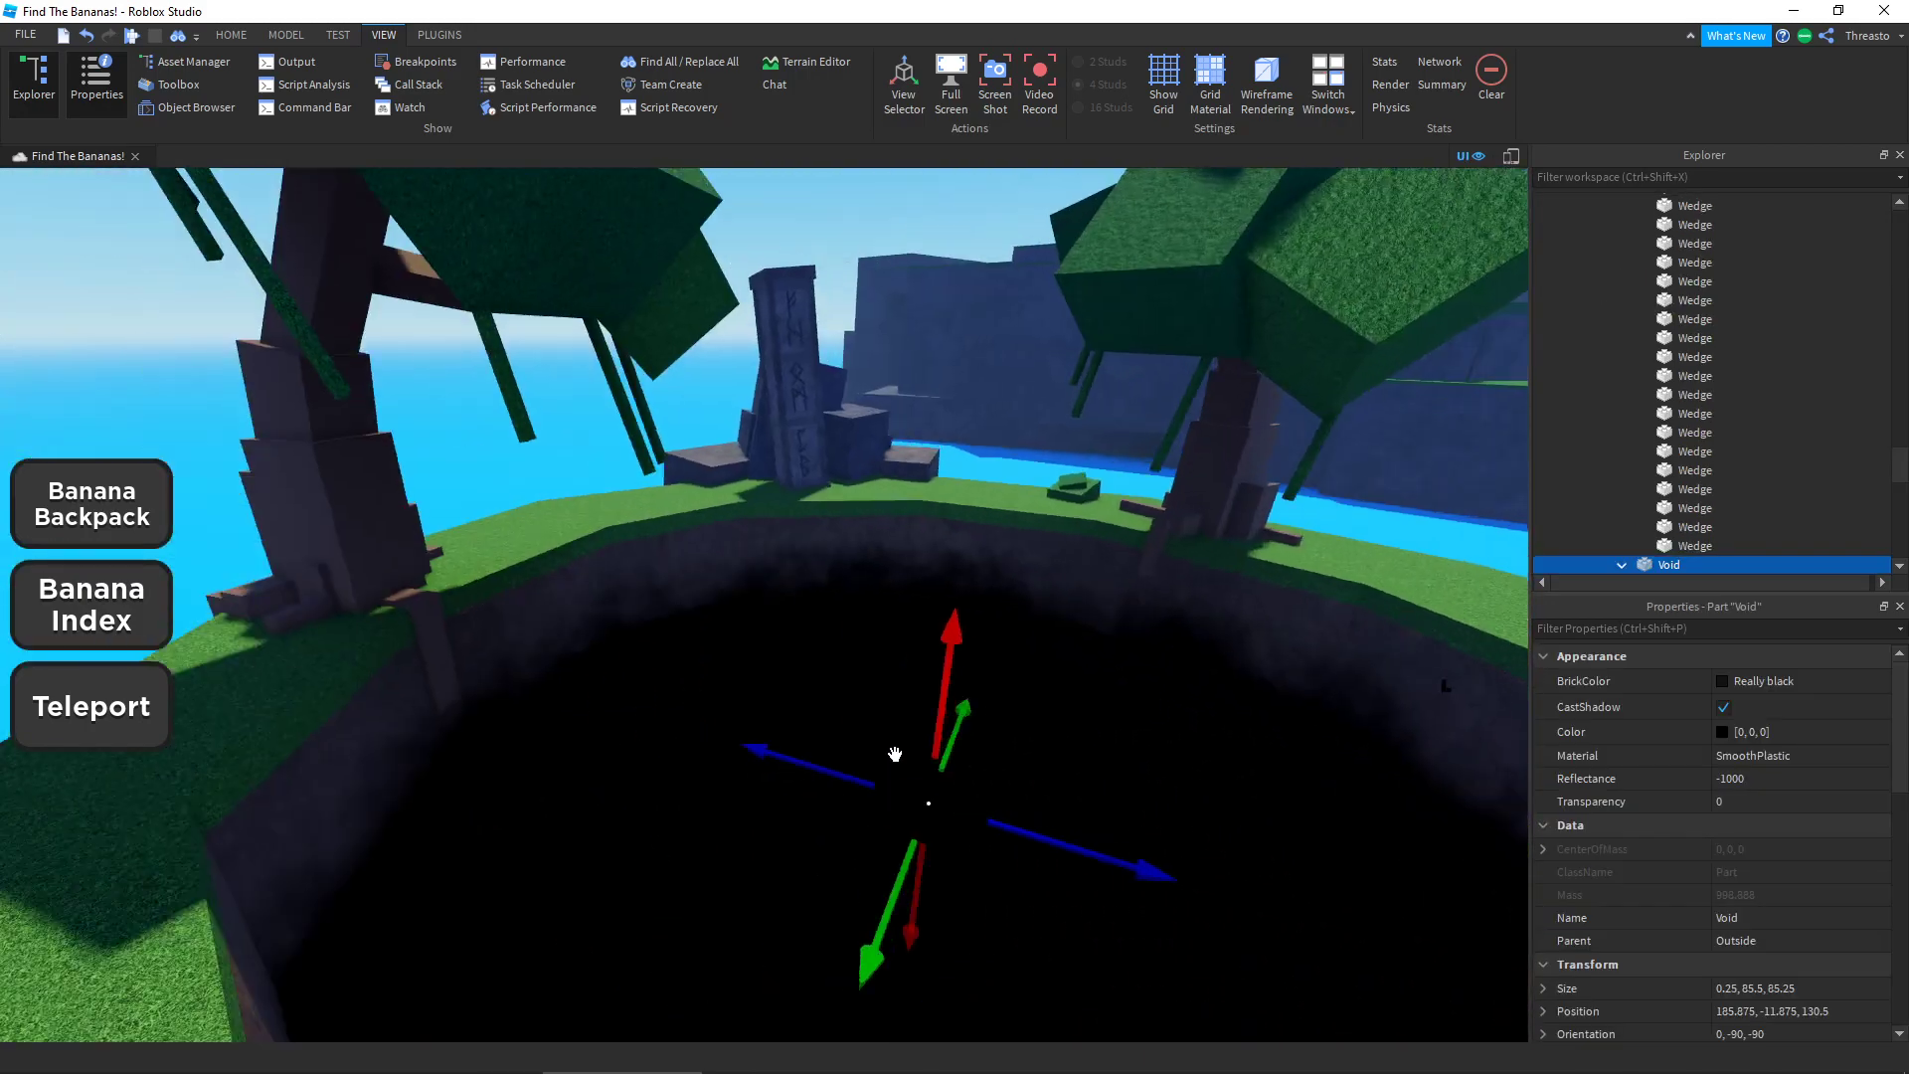
{"action": "left_click_drag", "start_coordinate": [804, 634], "coordinate": [809, 410]}
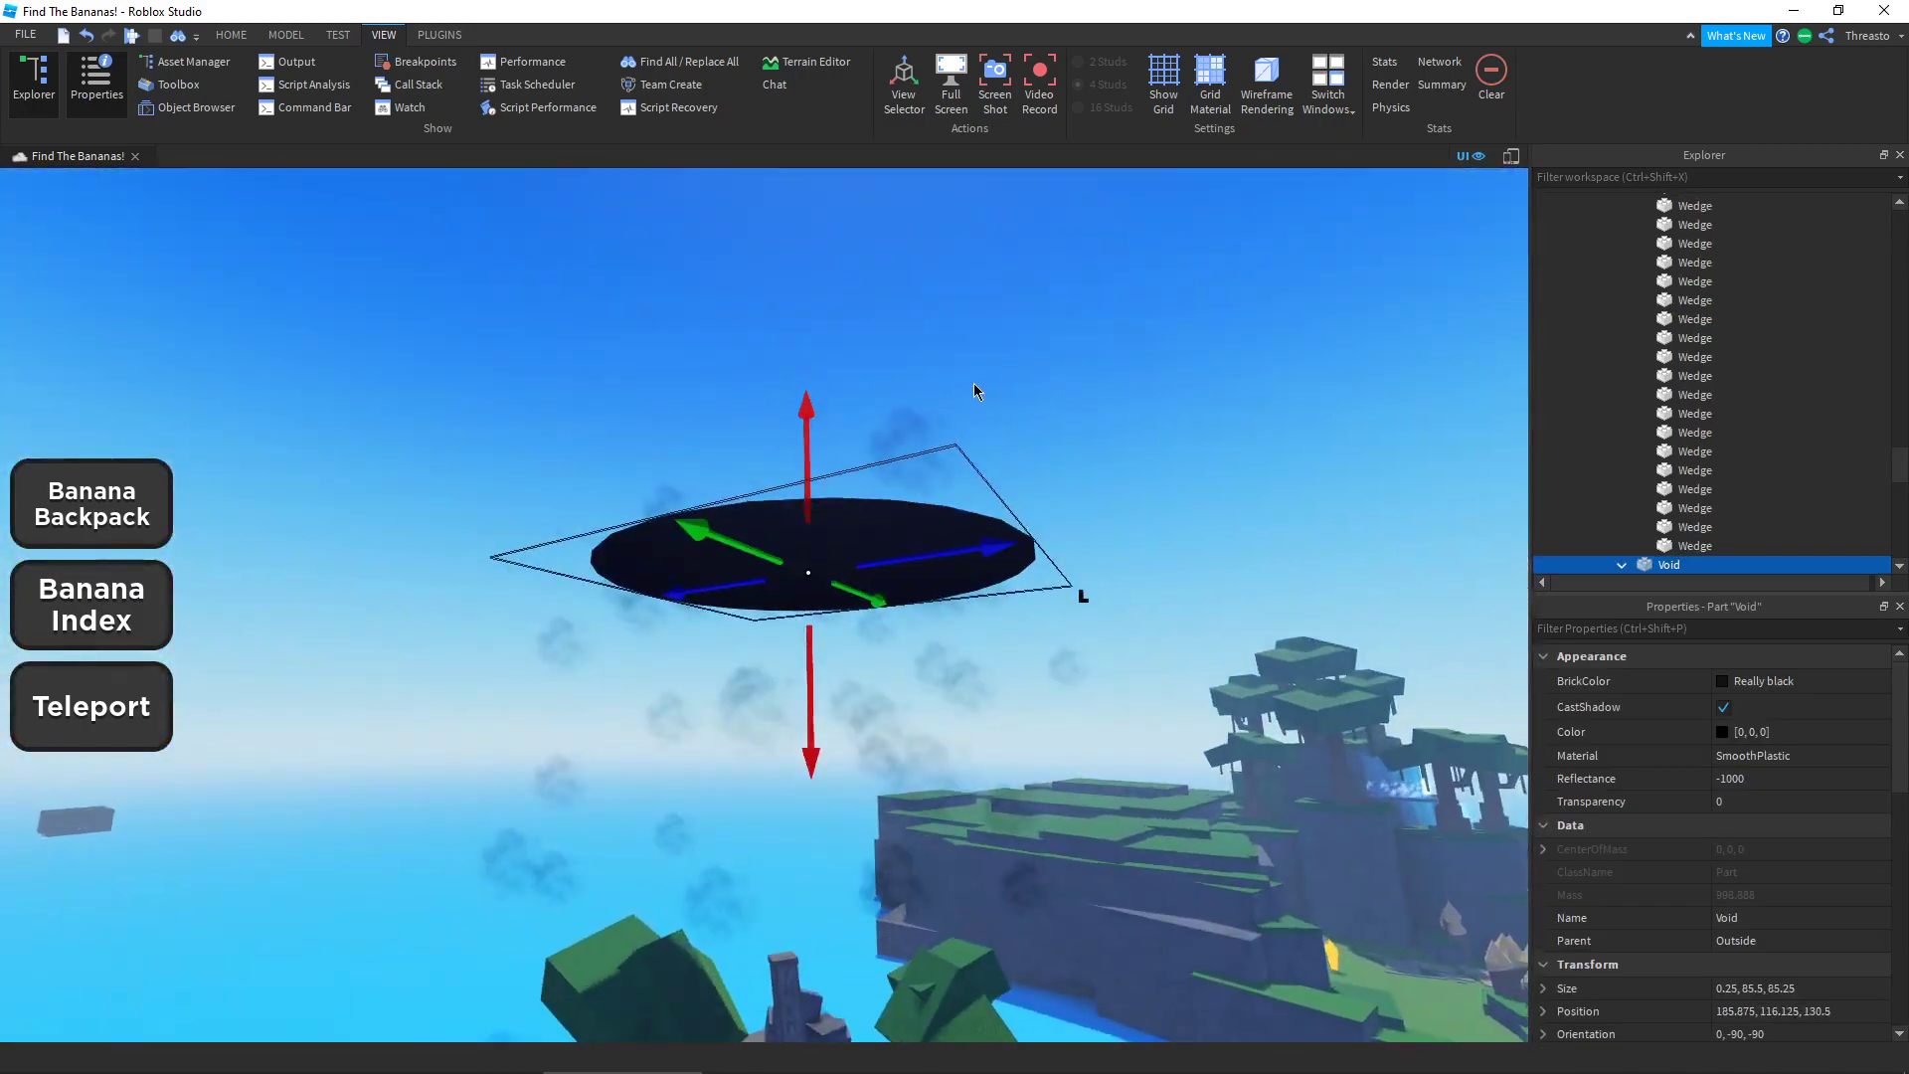
{"action": "left_click", "coordinate": [975, 384]}
Step: Examine the dark smoke particles around the raised Void disc from the side and from above
{"action": "right_click_drag", "start_coordinate": [964, 388], "coordinate": [903, 463]}
{"action": "key", "text": "w"}
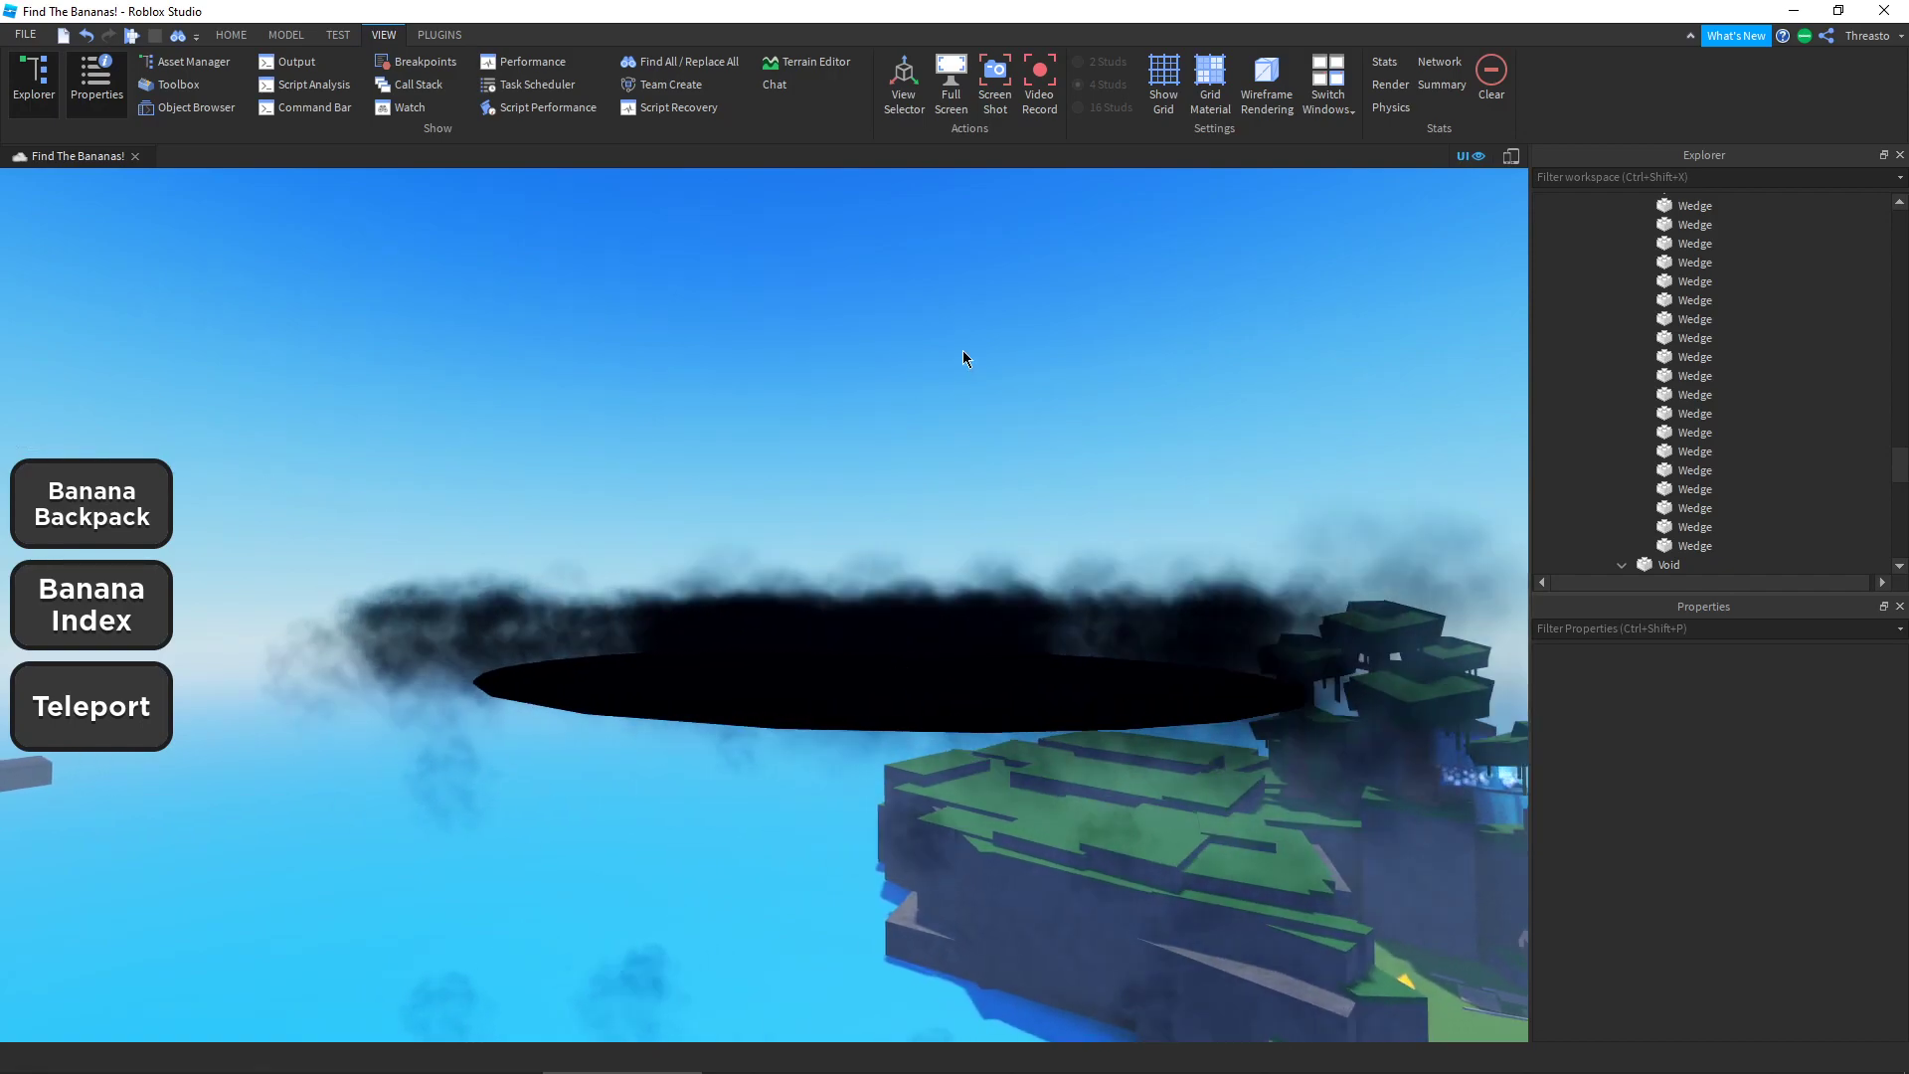
{"action": "key", "text": "e"}
{"action": "right_click_drag", "start_coordinate": [962, 350], "coordinate": [648, 665]}
{"action": "key", "text": "s"}
{"action": "right_click_drag", "start_coordinate": [863, 390], "coordinate": [801, 378]}
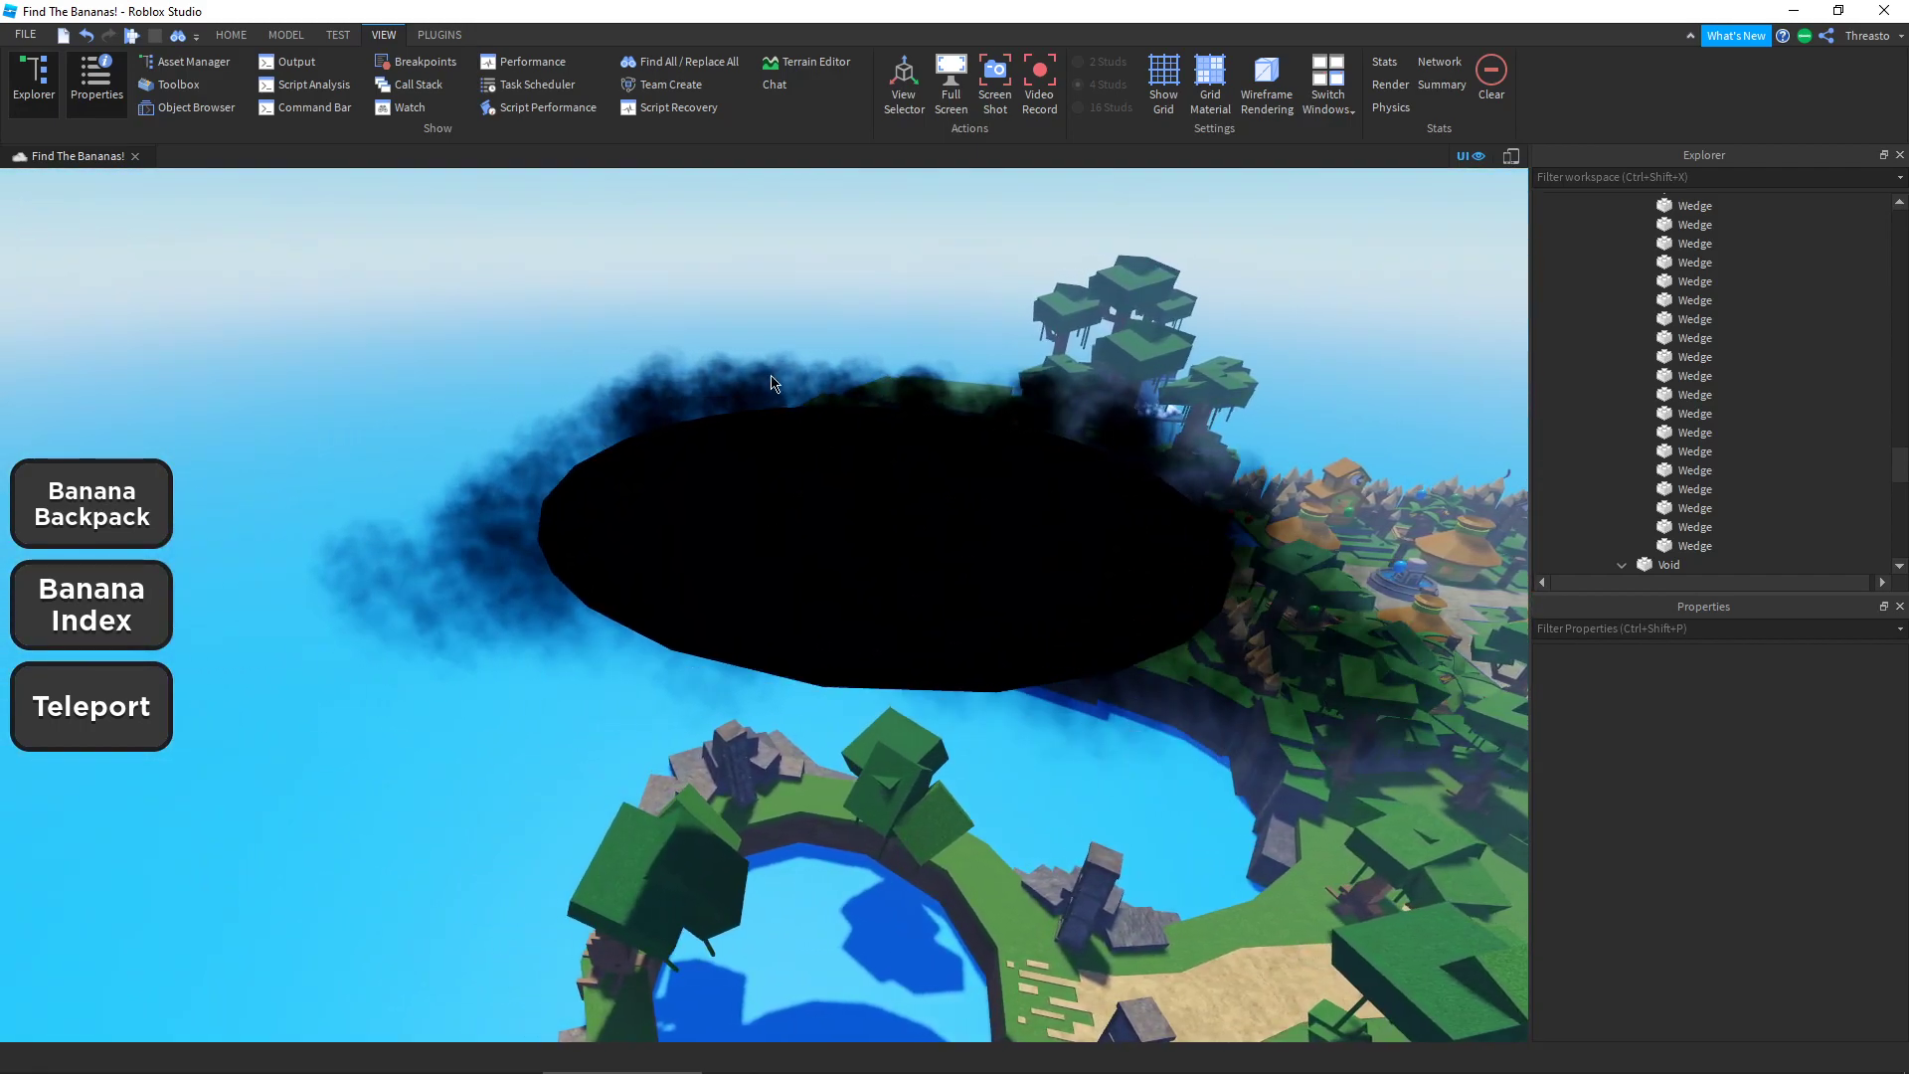
{"action": "right_click_drag", "start_coordinate": [808, 587], "coordinate": [849, 498]}
{"action": "key", "text": "w"}
{"action": "right_click_drag", "start_coordinate": [876, 785], "coordinate": [784, 736]}
{"action": "key", "text": "d"}
{"action": "key", "text": "q"}
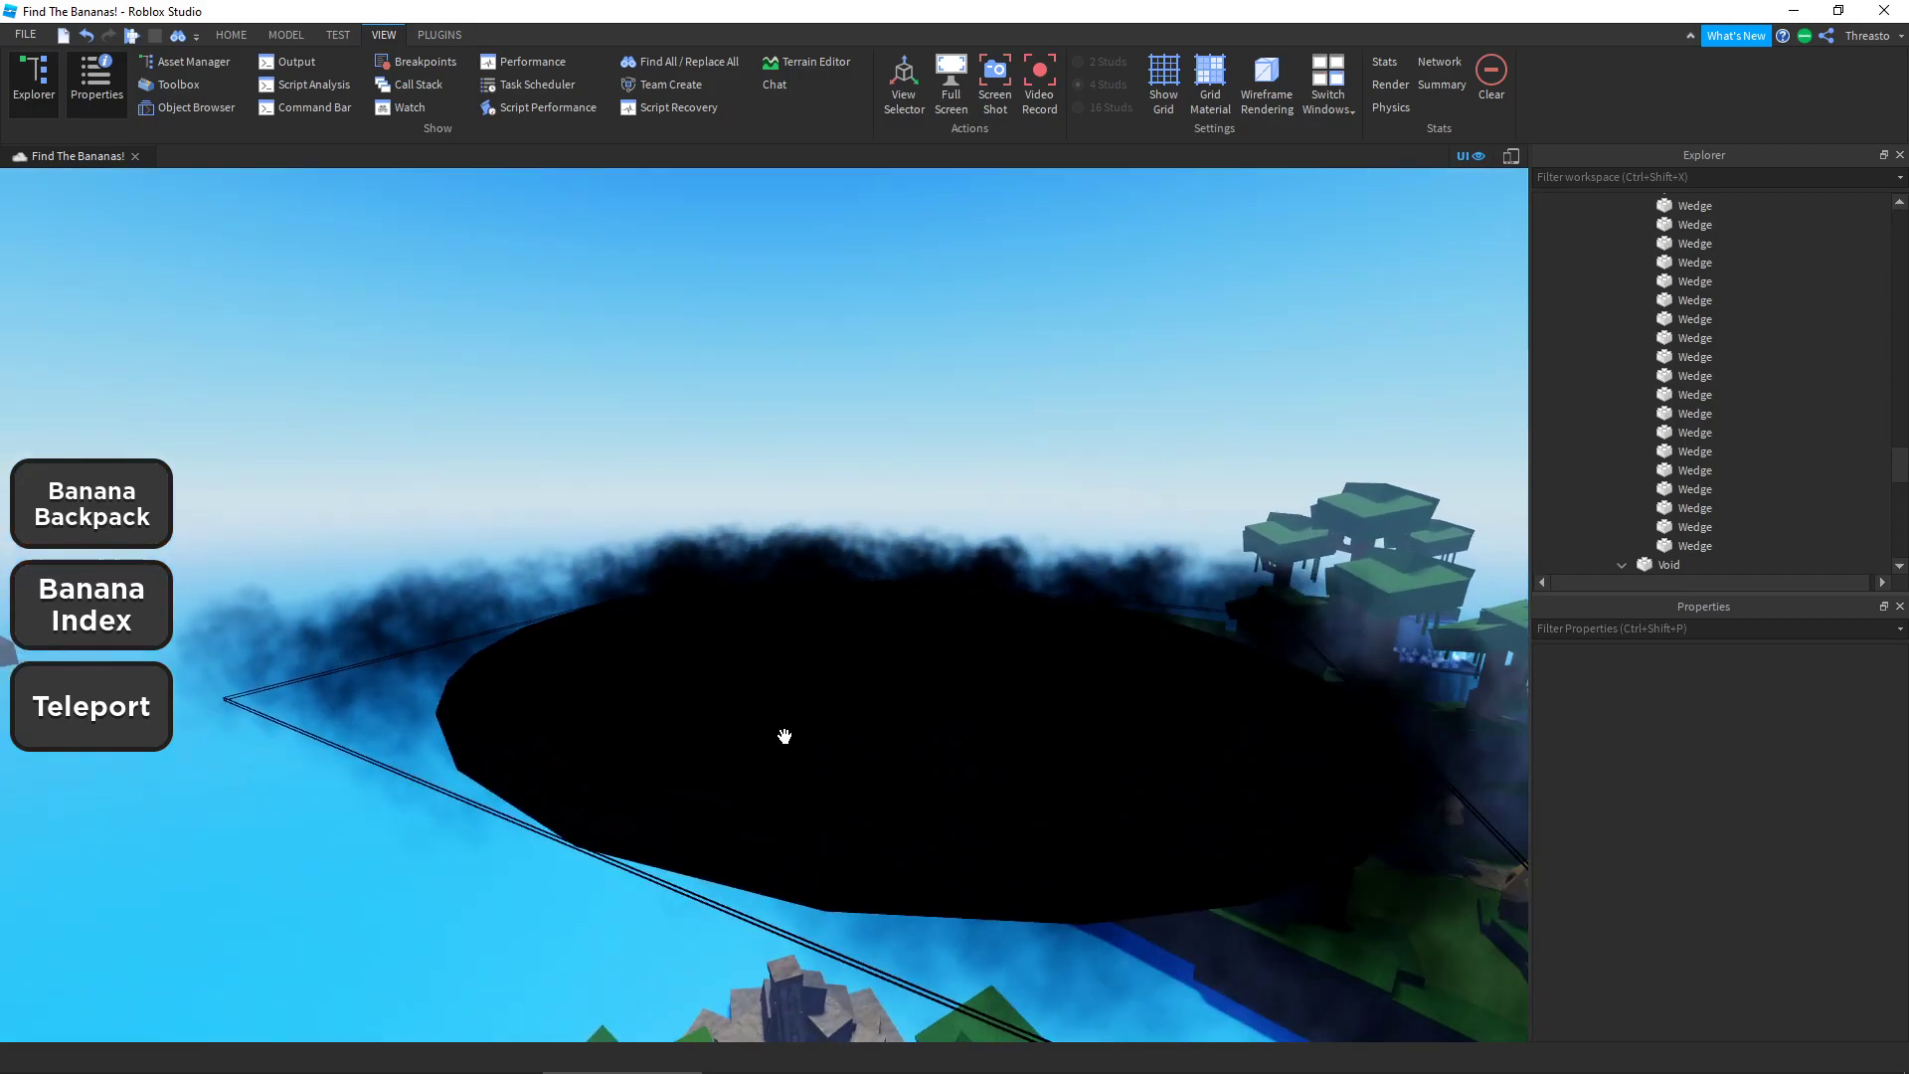
Step: Compare the emission settings of the attachment's particle emitter with those of the second emitter directly under the Void part
{"action": "left_click", "coordinate": [785, 736]}
{"action": "scroll", "coordinate": [1571, 357], "scroll_direction": "down", "scroll_amount": 3}
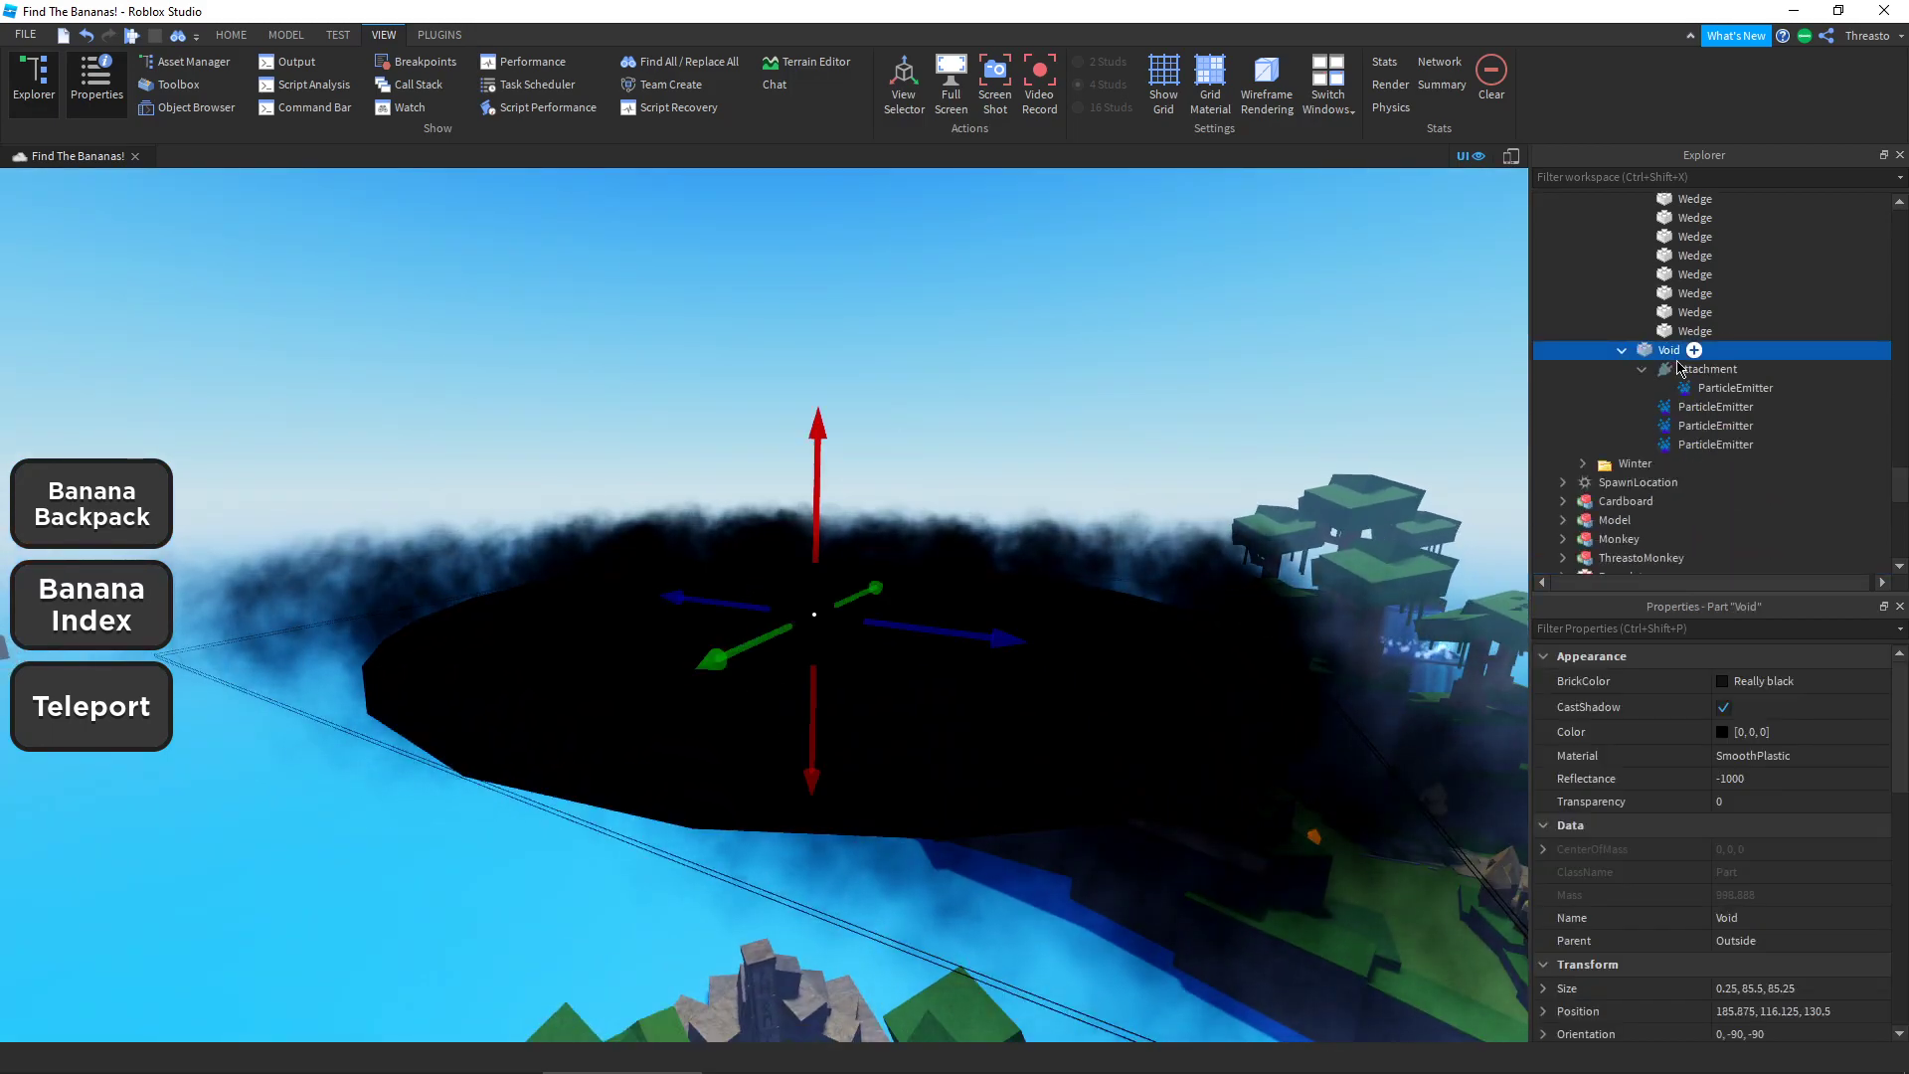
{"action": "left_click", "coordinate": [1684, 370]}
{"action": "left_click", "coordinate": [1692, 387]}
{"action": "key", "text": "w"}
{"action": "right_click_drag", "start_coordinate": [1323, 398], "coordinate": [594, 536]}
{"action": "key", "text": "q"}
{"action": "scroll", "coordinate": [1802, 774], "scroll_direction": "down", "scroll_amount": 5}
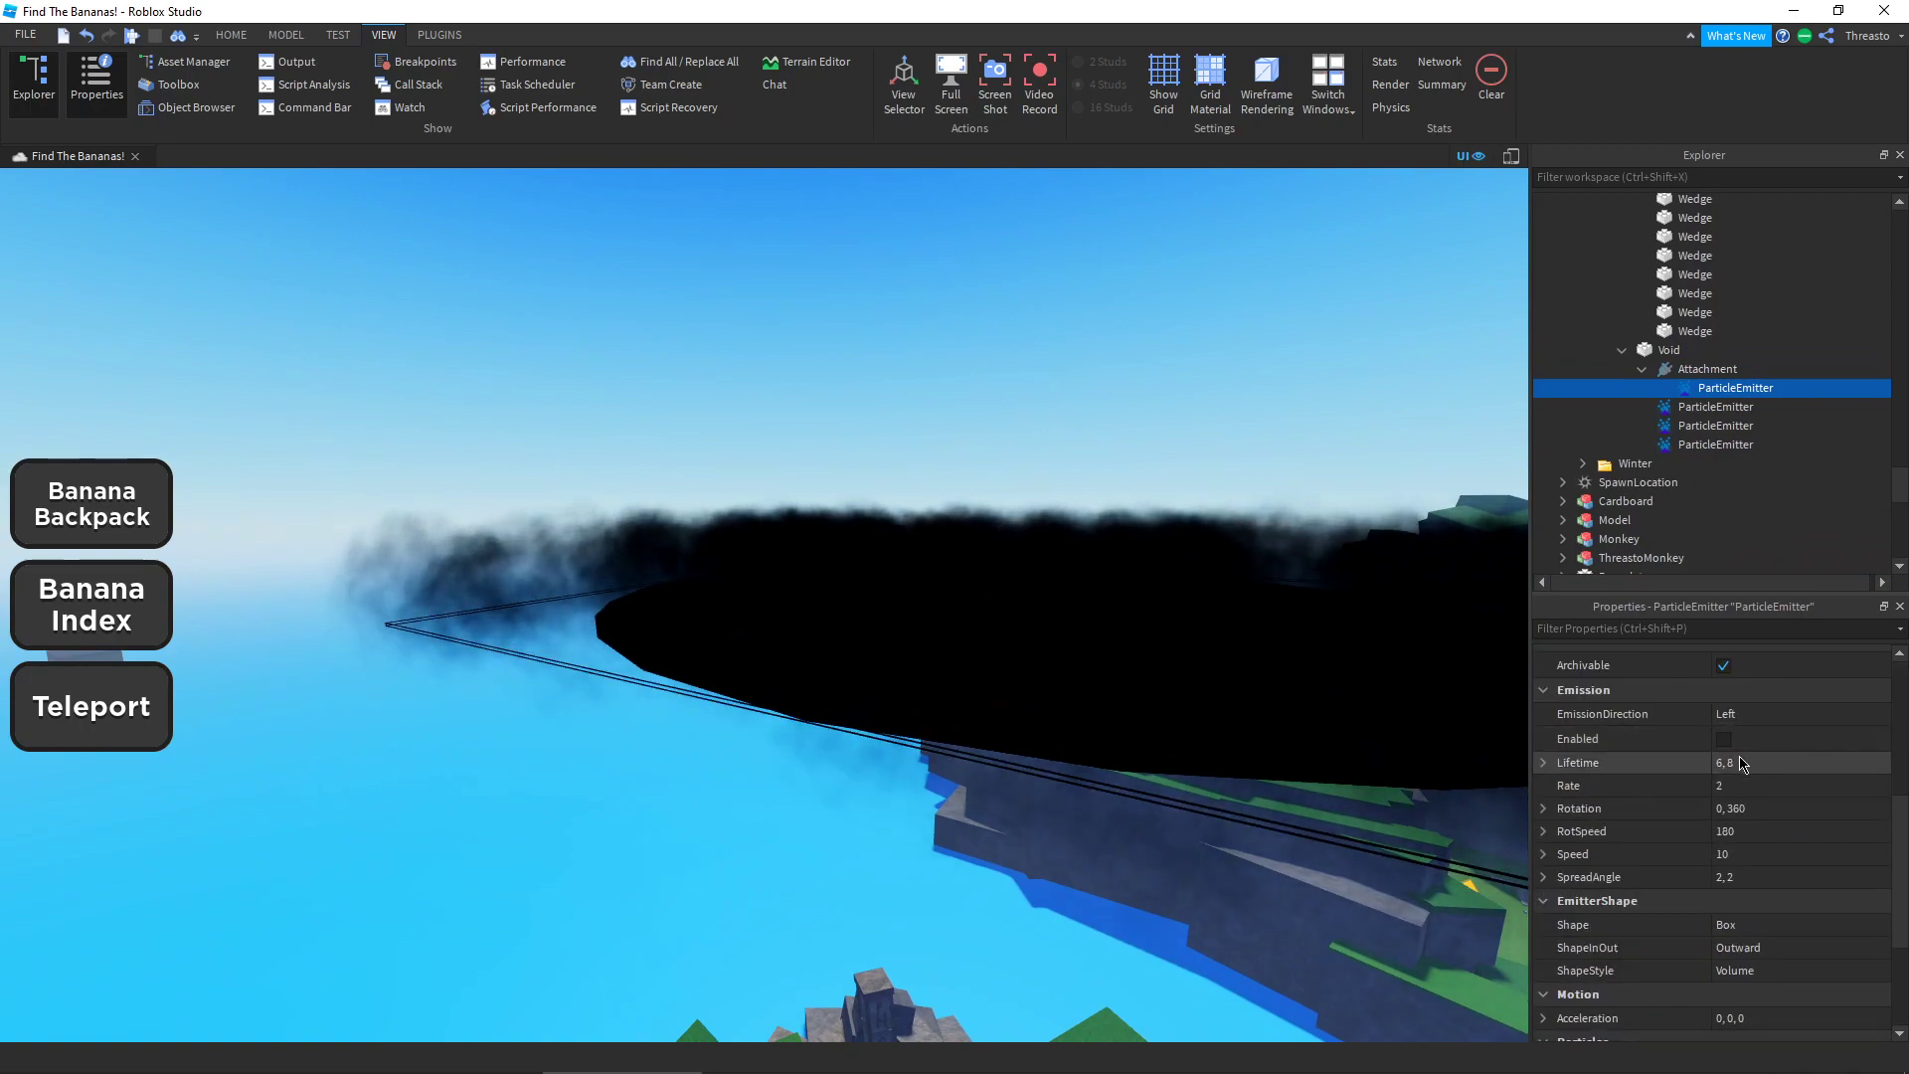
{"action": "left_click", "coordinate": [1683, 425]}
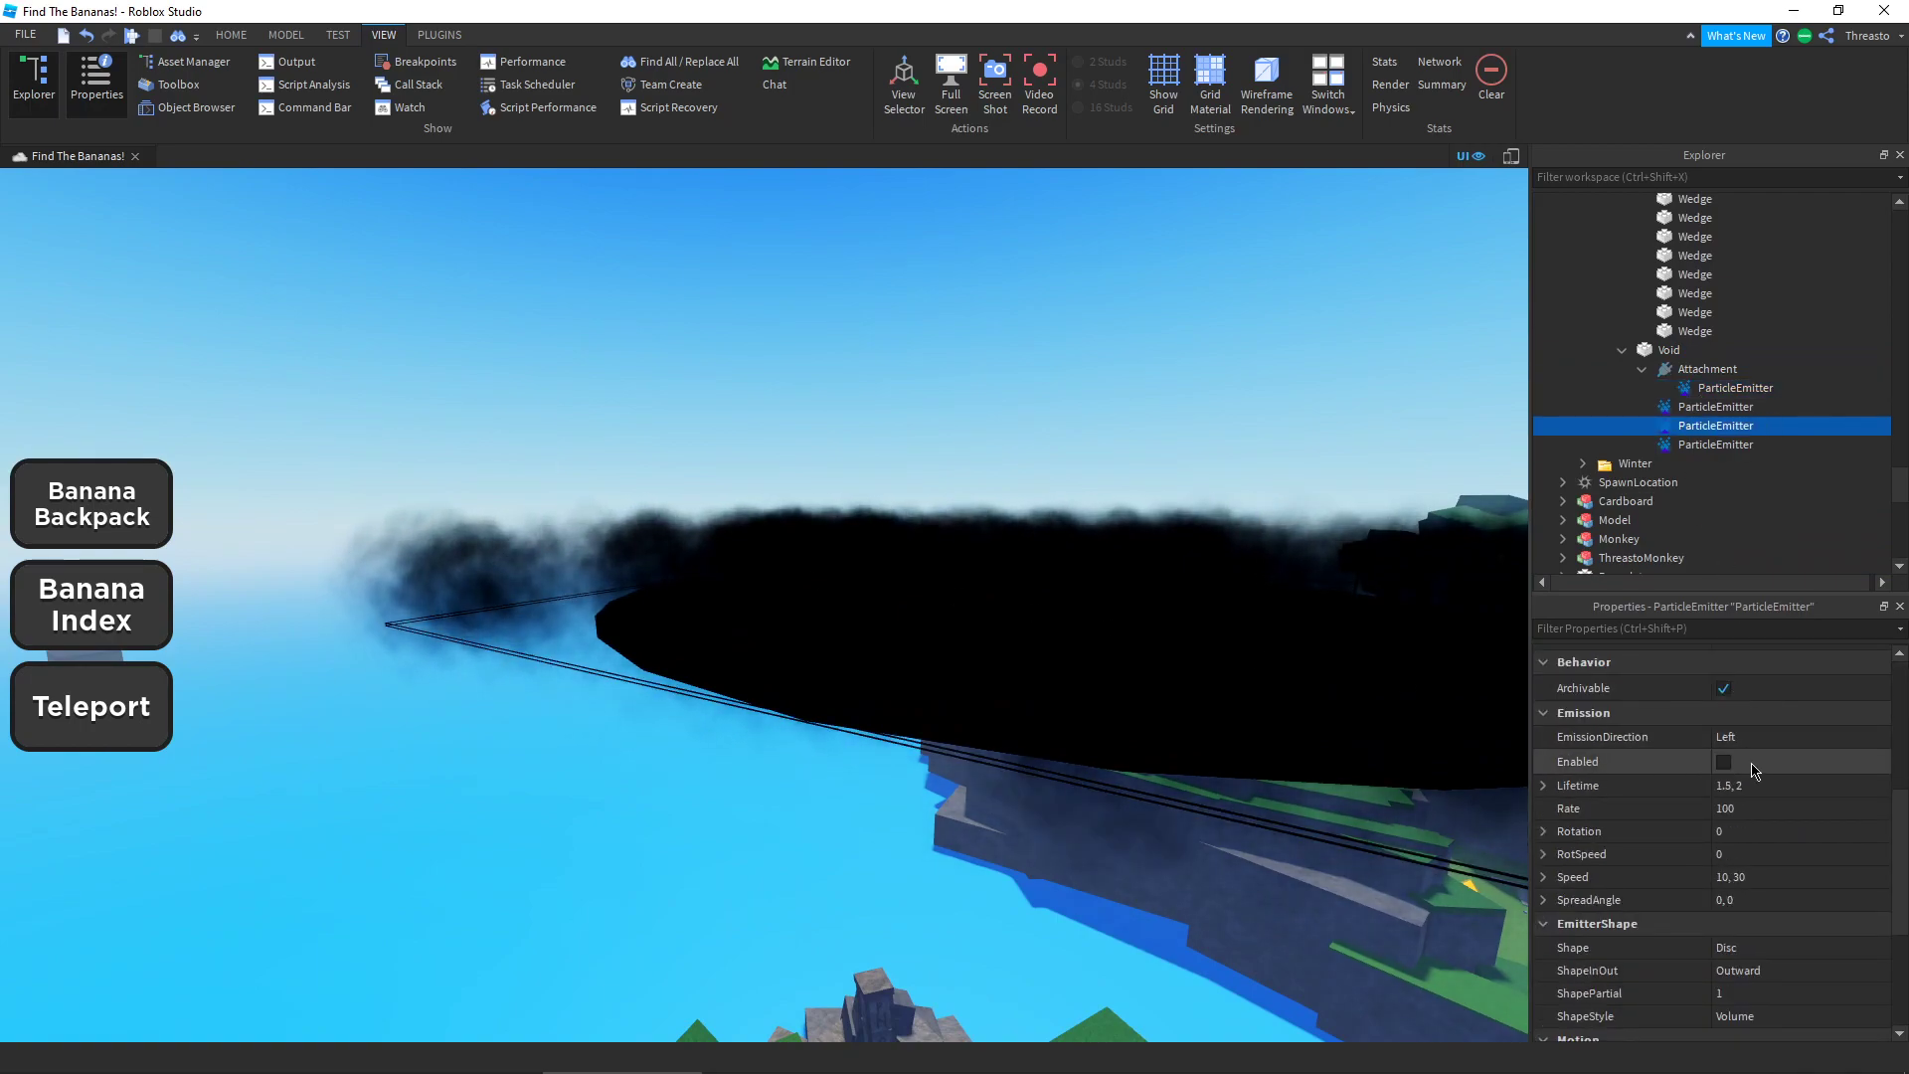
Step: Review the emission, shape, motion and particle settings of the first emitter directly under the Void part
{"action": "left_click", "coordinate": [1691, 406]}
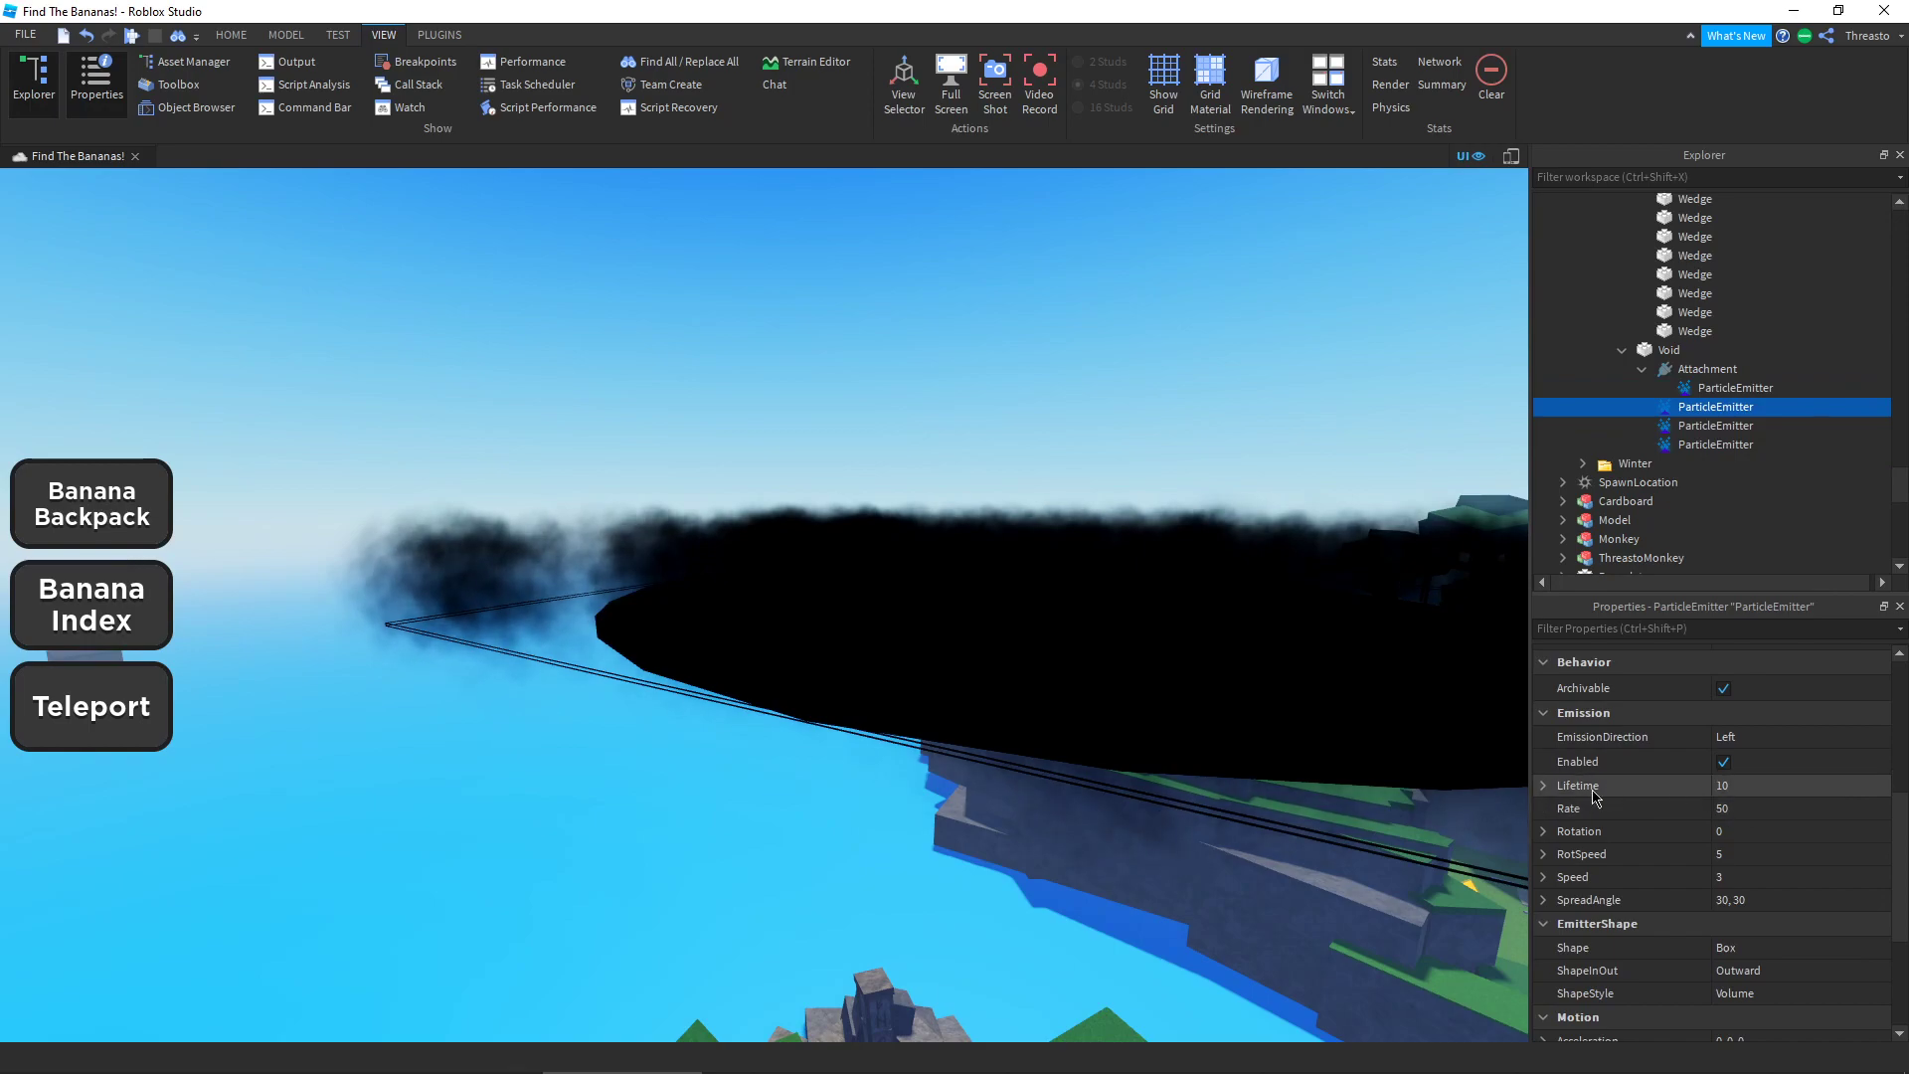
{"action": "left_click", "coordinate": [1543, 787]}
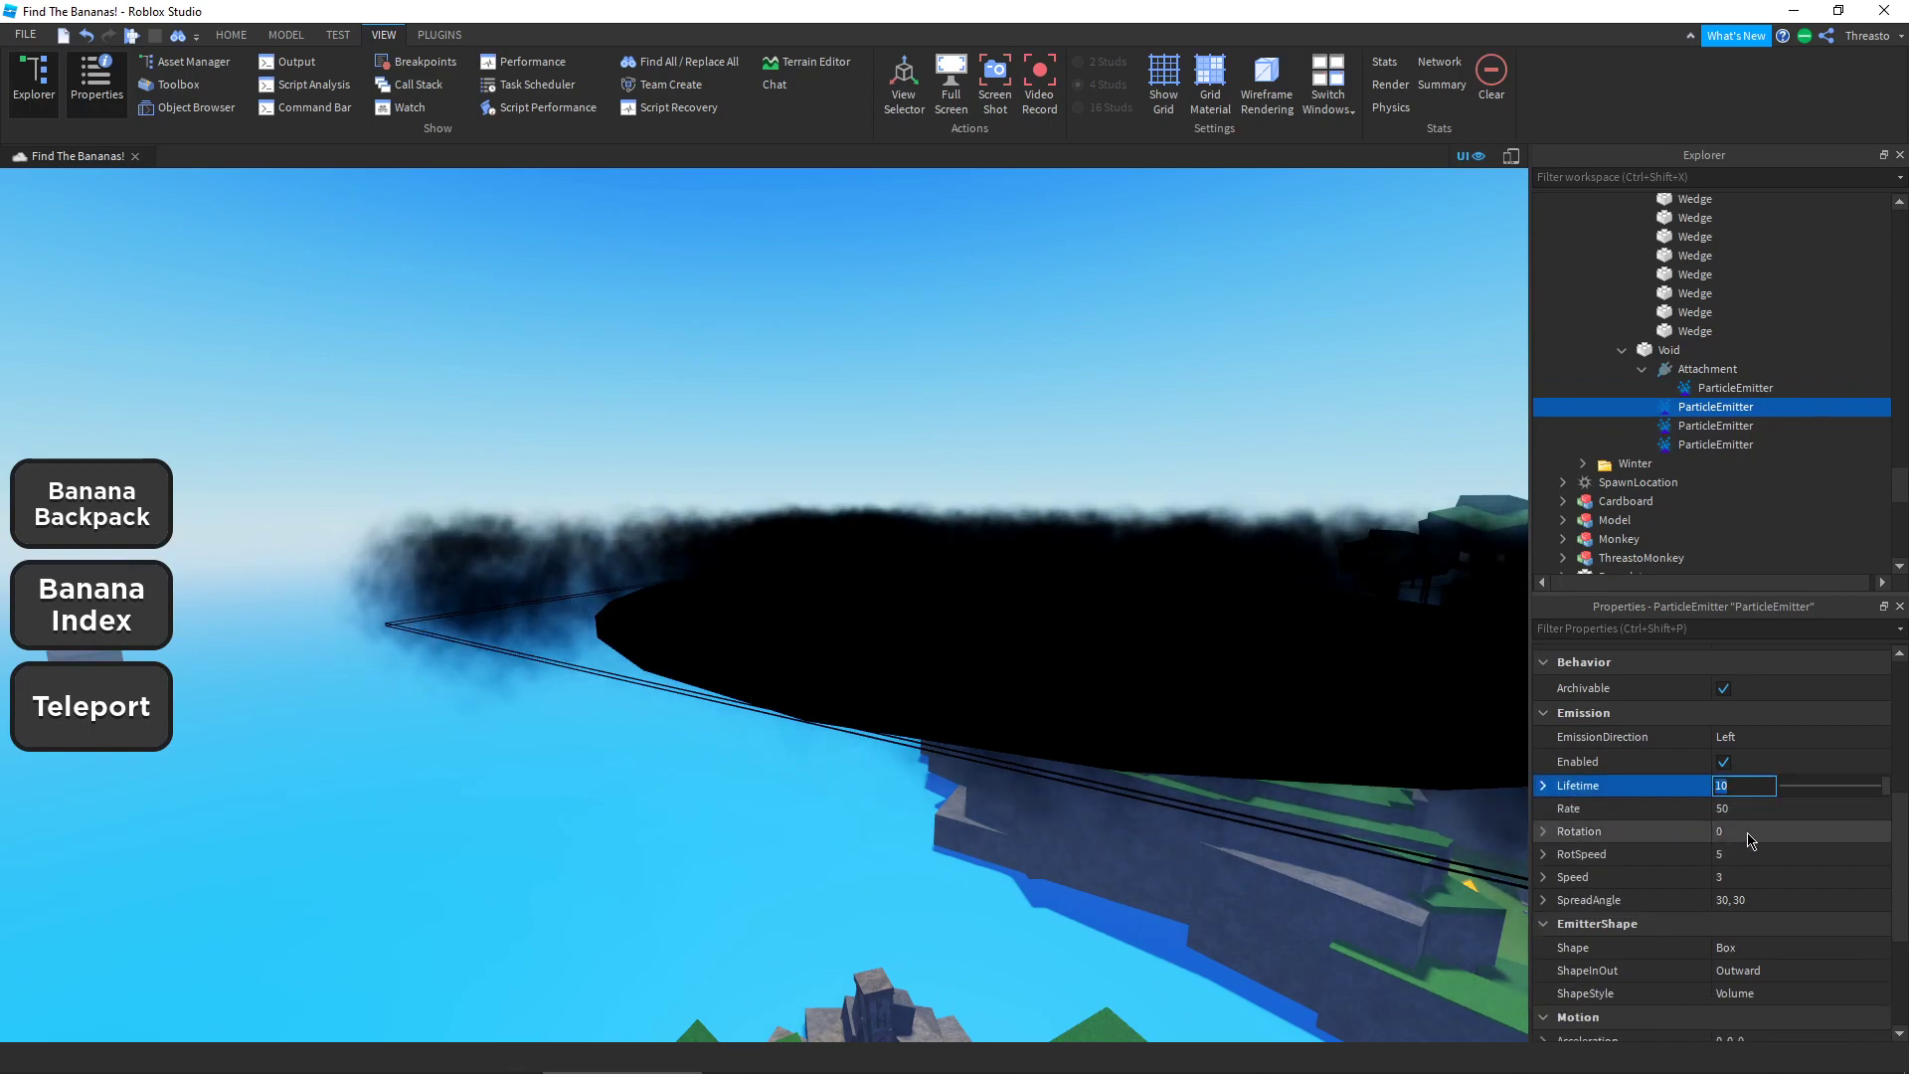
{"action": "scroll", "coordinate": [1750, 821], "scroll_direction": "up", "scroll_amount": 2}
{"action": "scroll", "coordinate": [1765, 806], "scroll_direction": "down", "scroll_amount": 5}
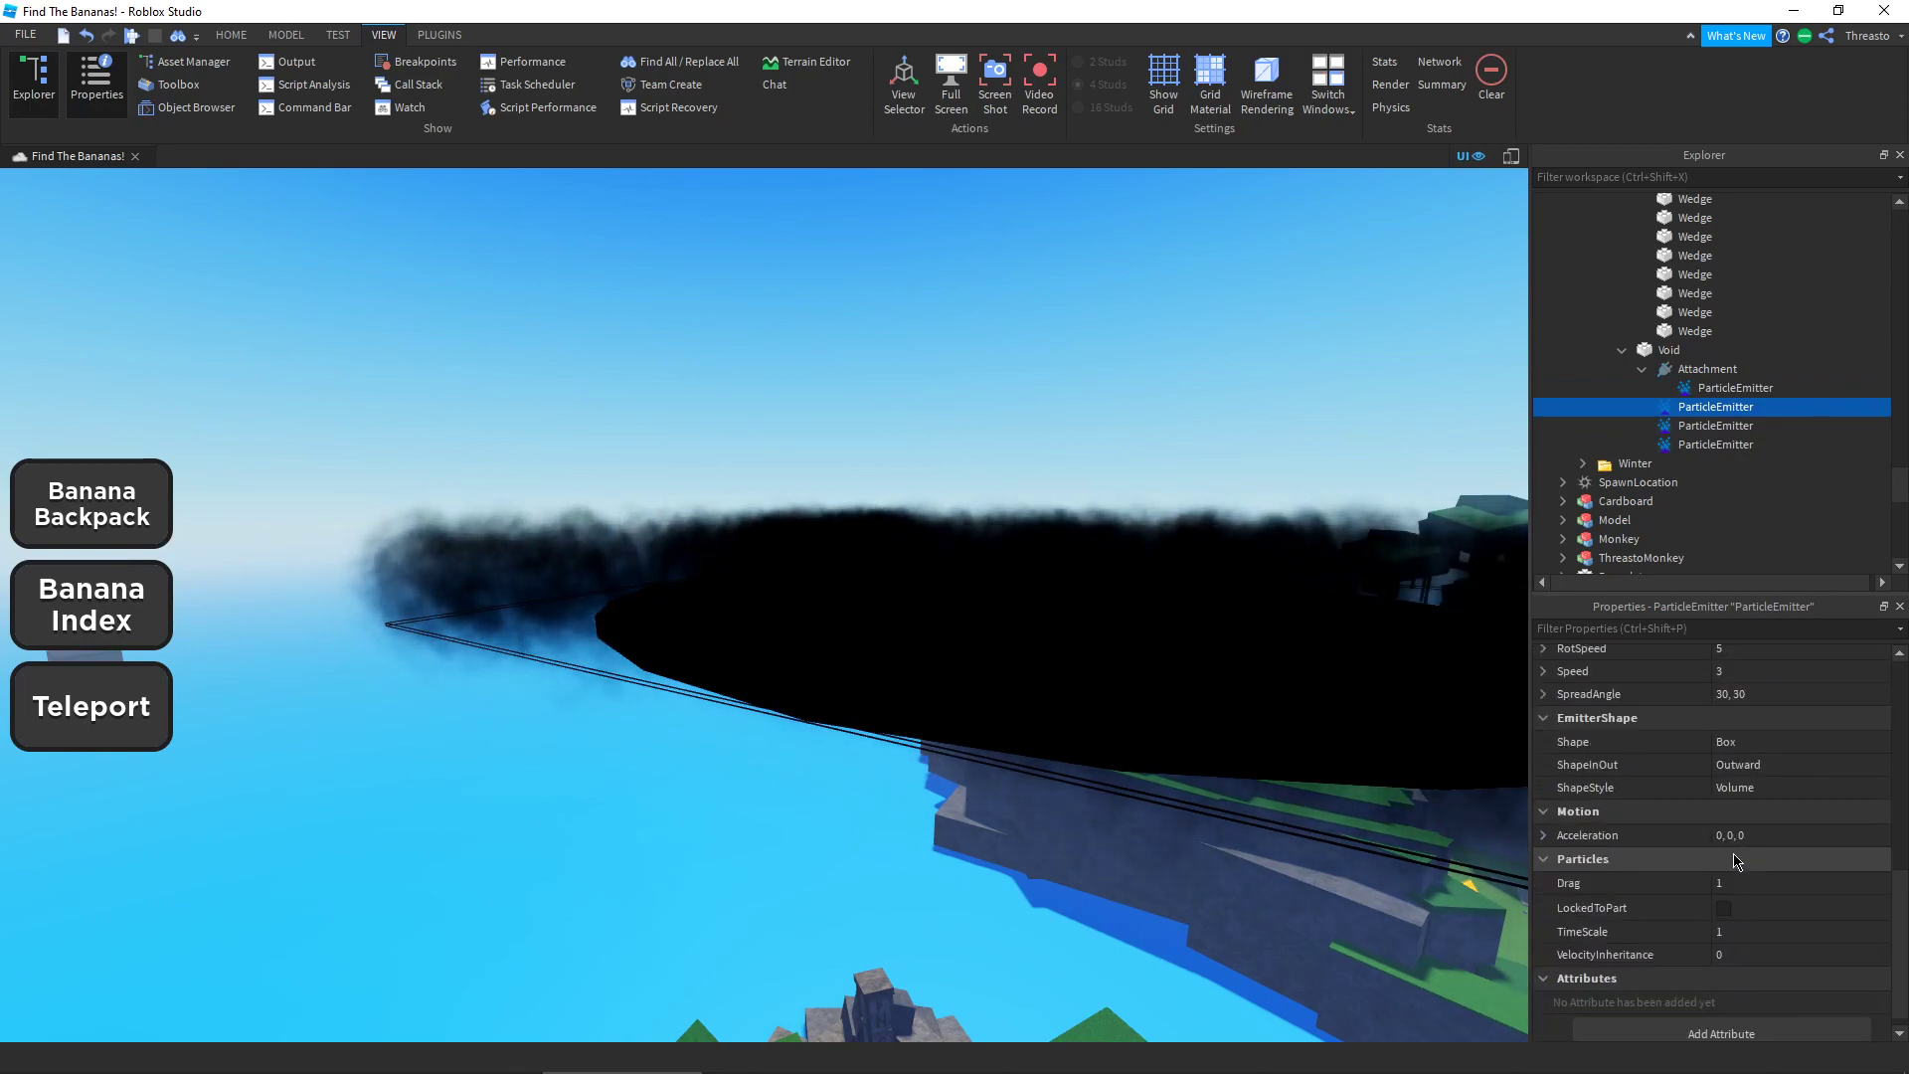
{"action": "scroll", "coordinate": [1775, 790], "scroll_direction": "up", "scroll_amount": 3}
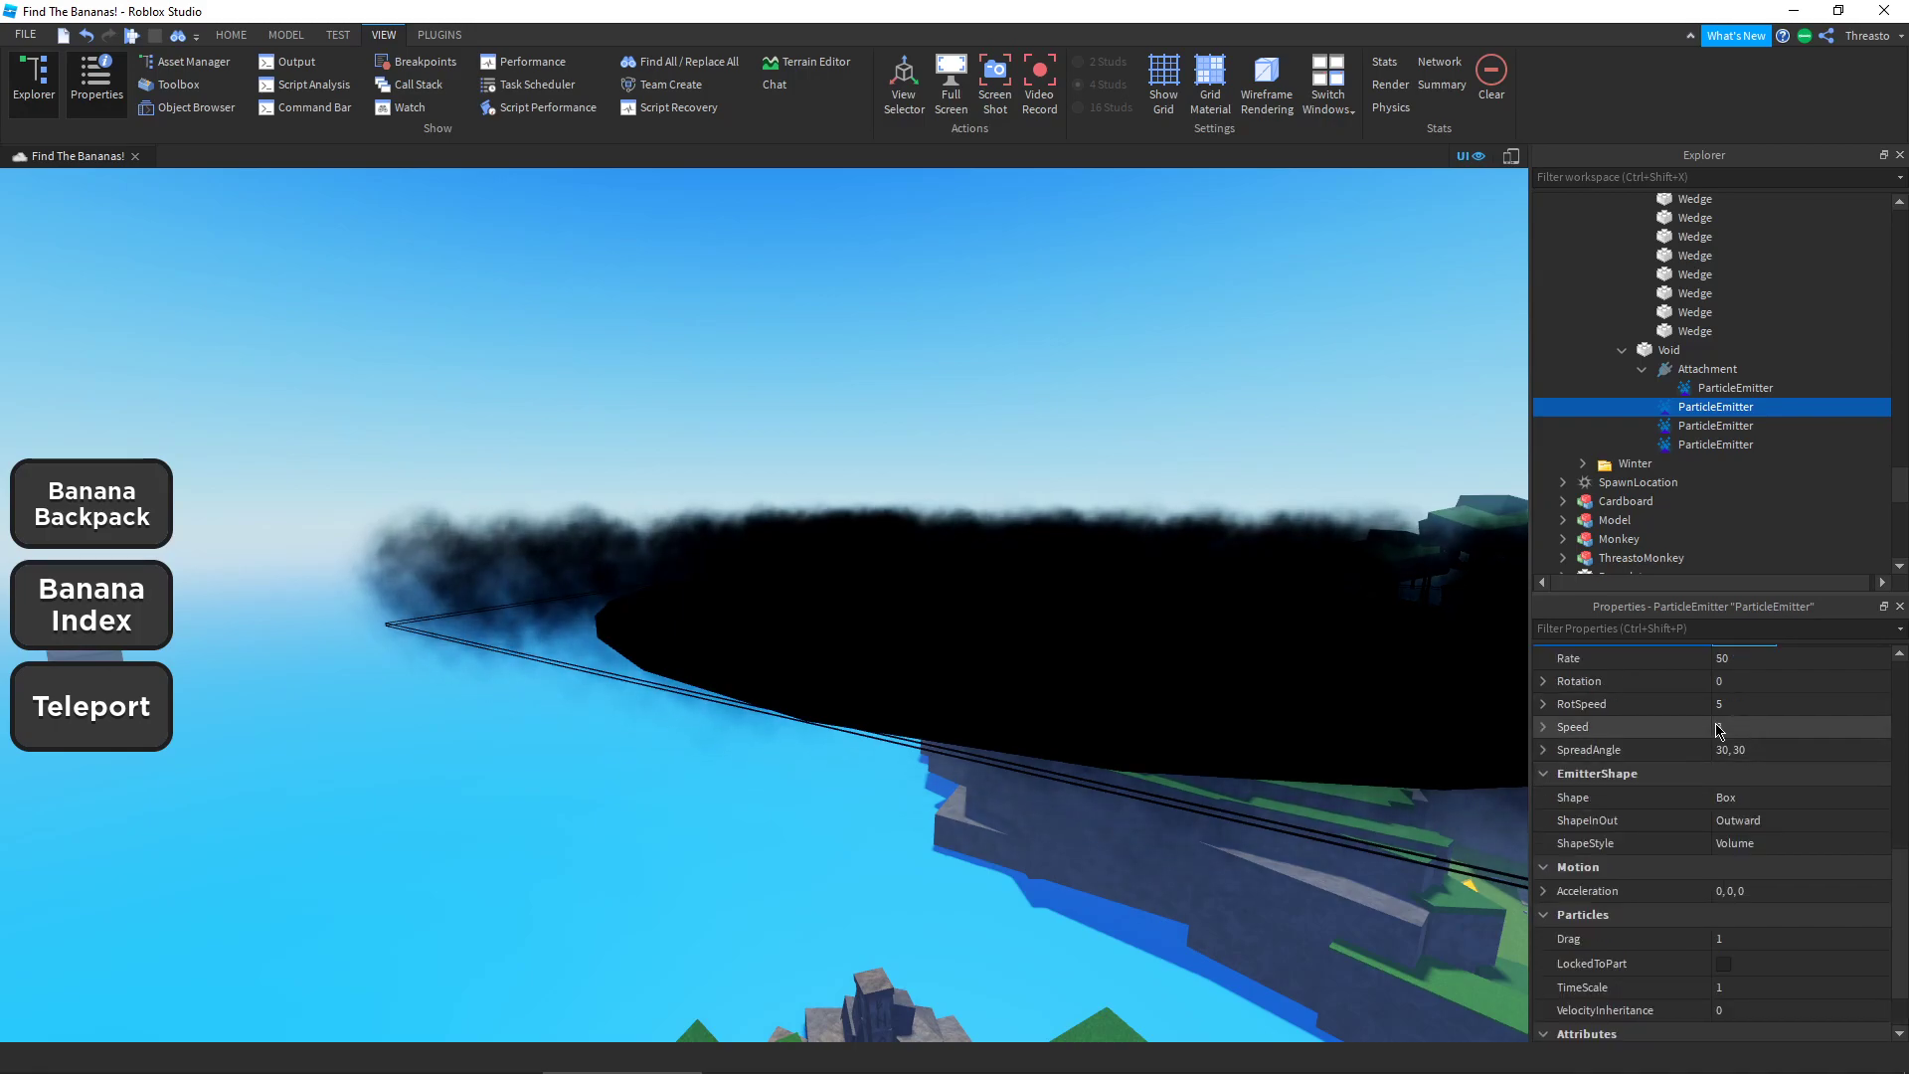
{"action": "scroll", "coordinate": [1765, 875], "scroll_direction": "down", "scroll_amount": 3}
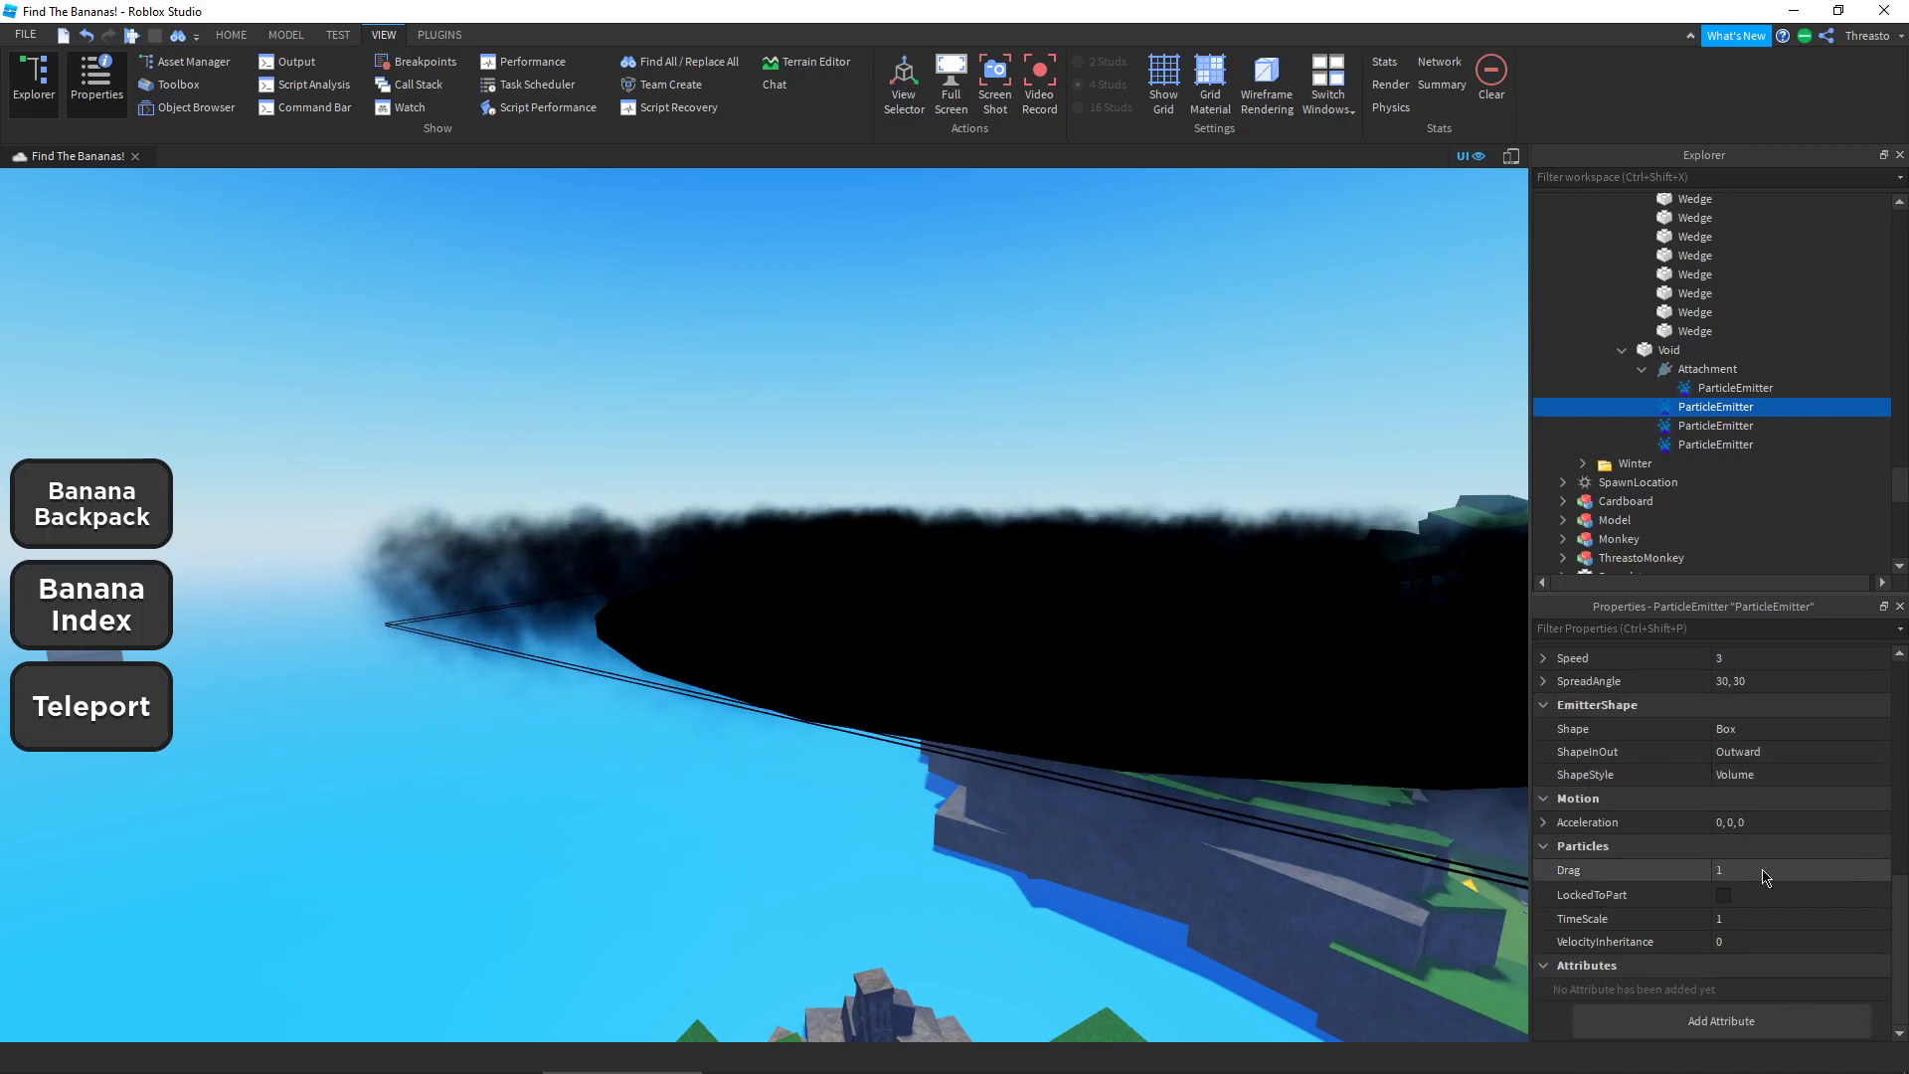
Step: Clear the selection and examine the smoke around the raised Void disc from the side and from farther away
{"action": "left_click", "coordinate": [904, 360]}
{"action": "right_click_drag", "start_coordinate": [917, 356], "coordinate": [917, 356]}
{"action": "key", "text": "a"}
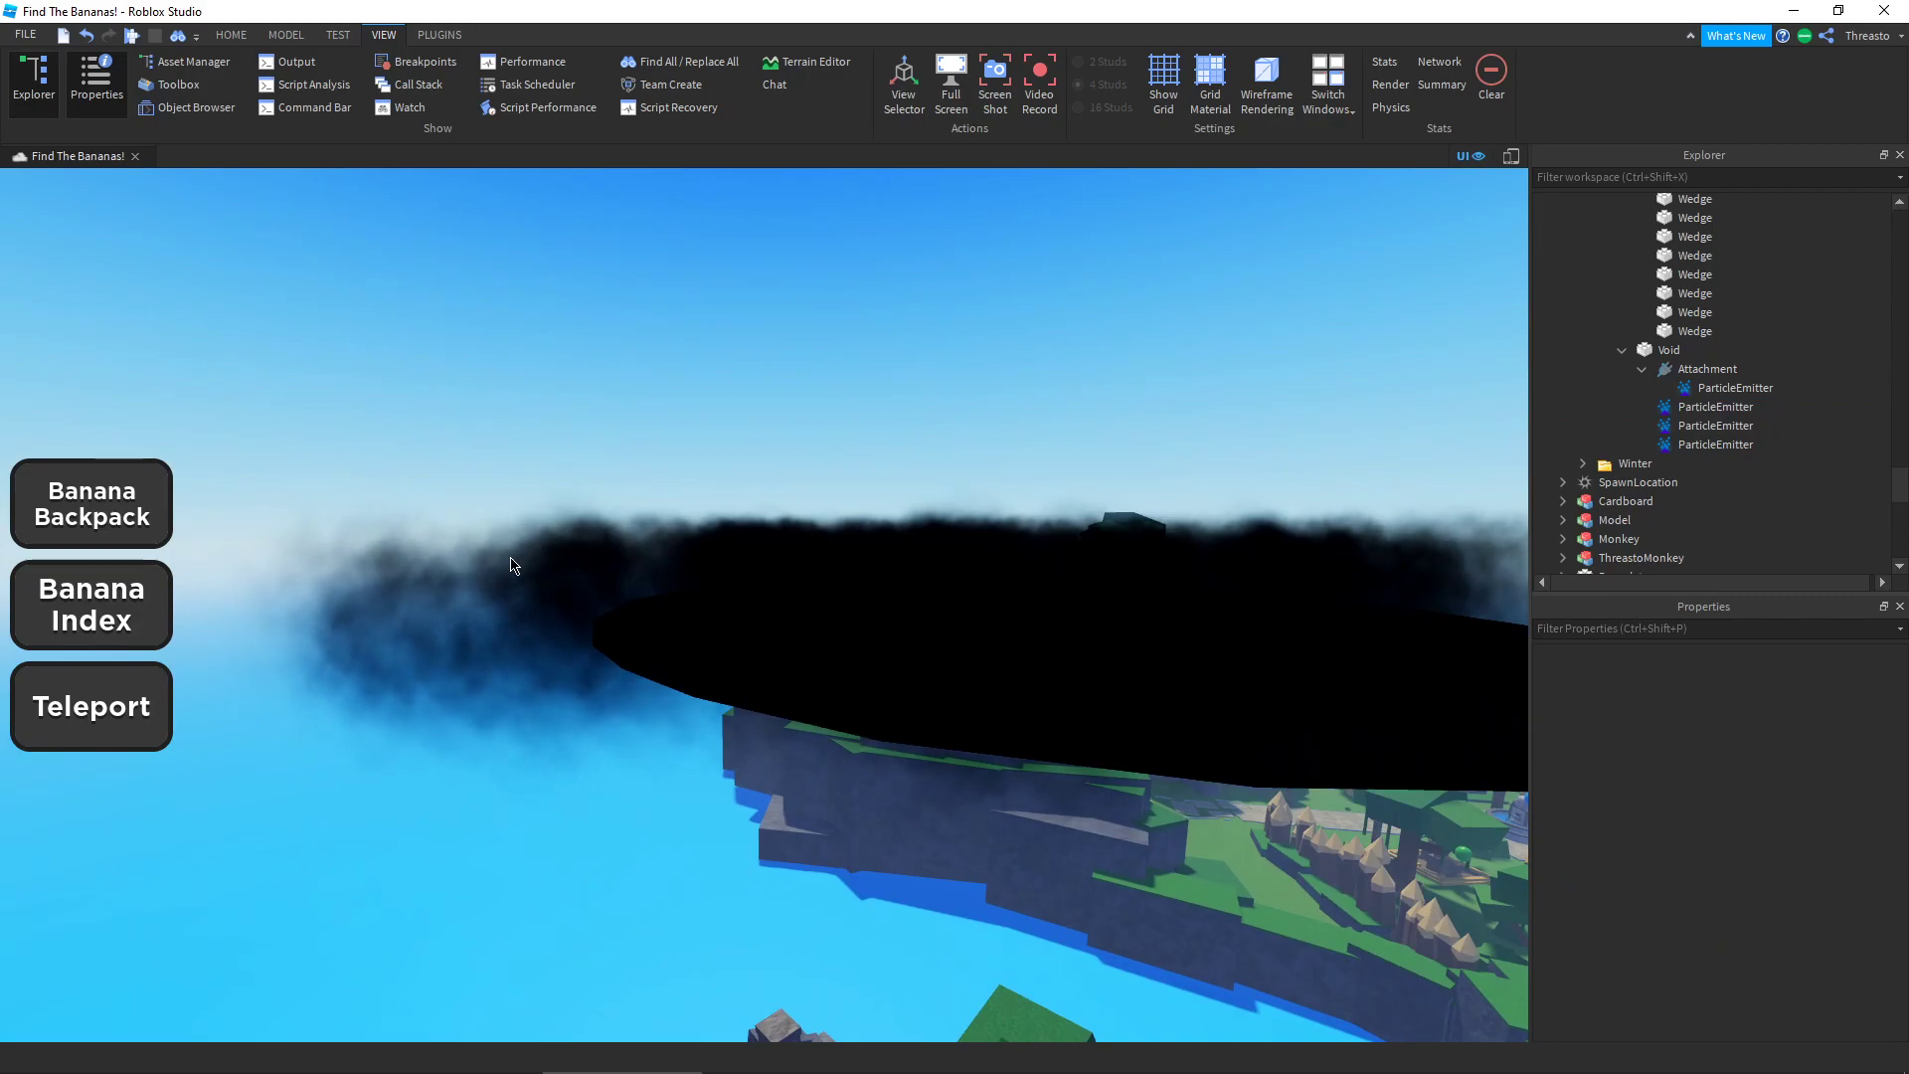
{"action": "key", "text": "s"}
{"action": "key", "text": "e"}
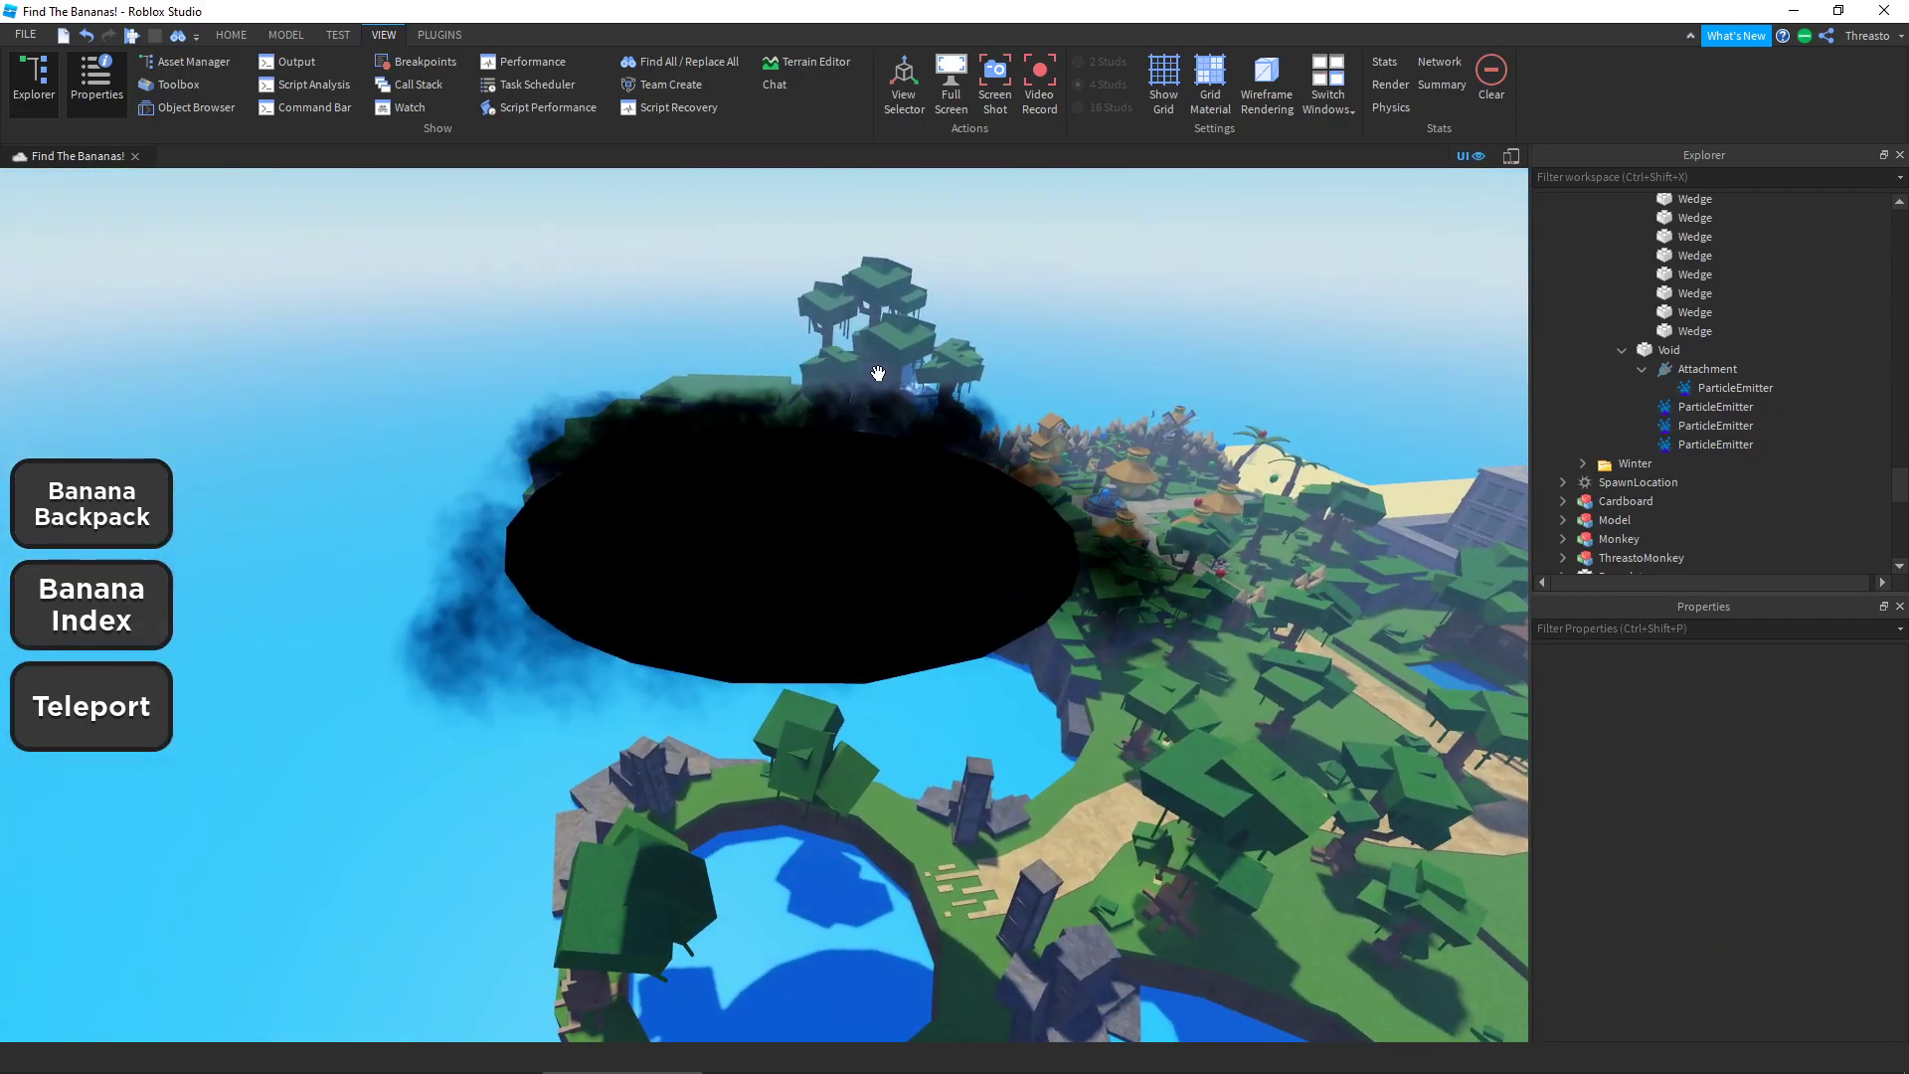
Step: Return the raised Void part to its hole in the island at a Y position of -11.875
{"action": "left_click", "coordinate": [885, 428]}
{"action": "key", "text": "f"}
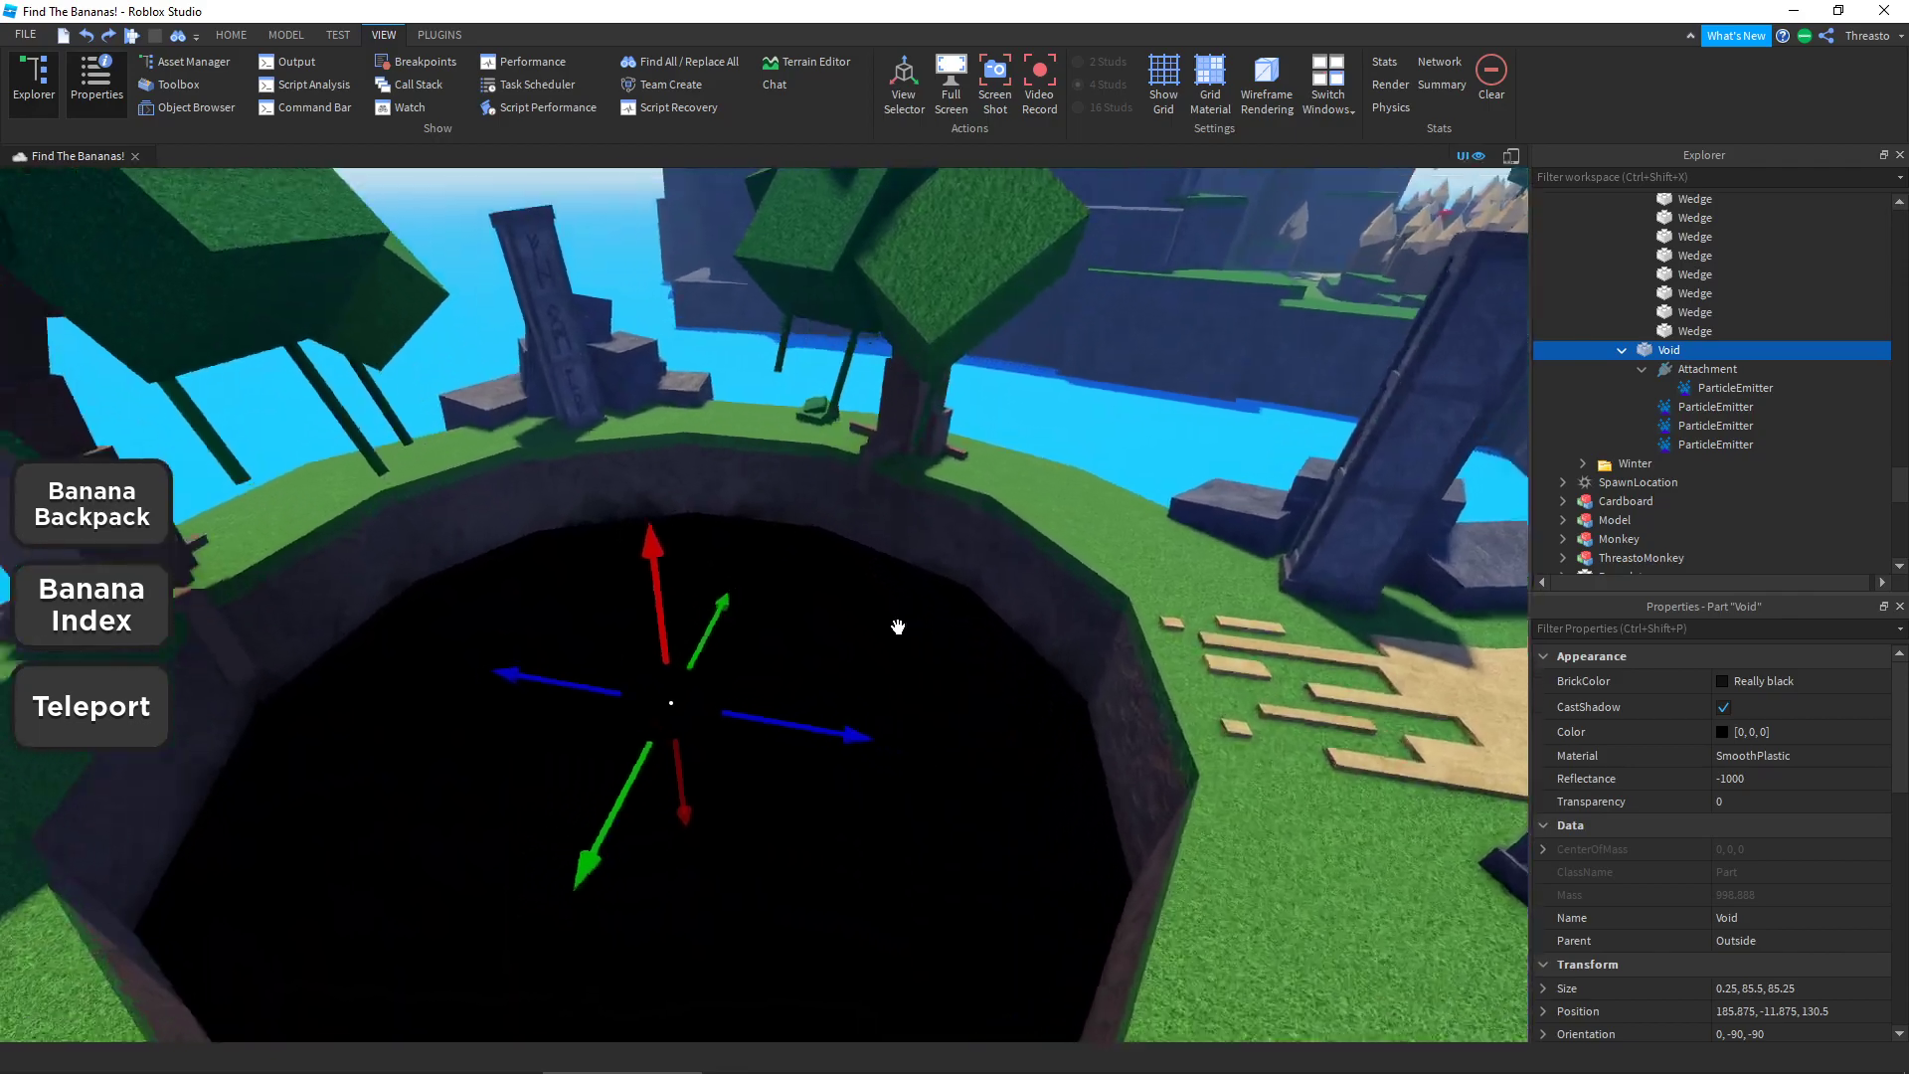
{"action": "mouse_move", "coordinate": [898, 626]}
{"action": "right_mouse_down"}
{"action": "mouse_move", "coordinate": [915, 596]}
{"action": "mouse_move", "coordinate": [964, 610]}
{"action": "mouse_move", "coordinate": [592, 609]}
{"action": "mouse_move", "coordinate": [1018, 676]}
{"action": "mouse_move", "coordinate": [891, 626]}
{"action": "right_mouse_up"}
{"action": "mouse_move", "coordinate": [1002, 668]}
{"action": "right_mouse_down"}
{"action": "mouse_move", "coordinate": [1040, 669]}
{"action": "mouse_move", "coordinate": [984, 643]}
{"action": "right_mouse_up"}
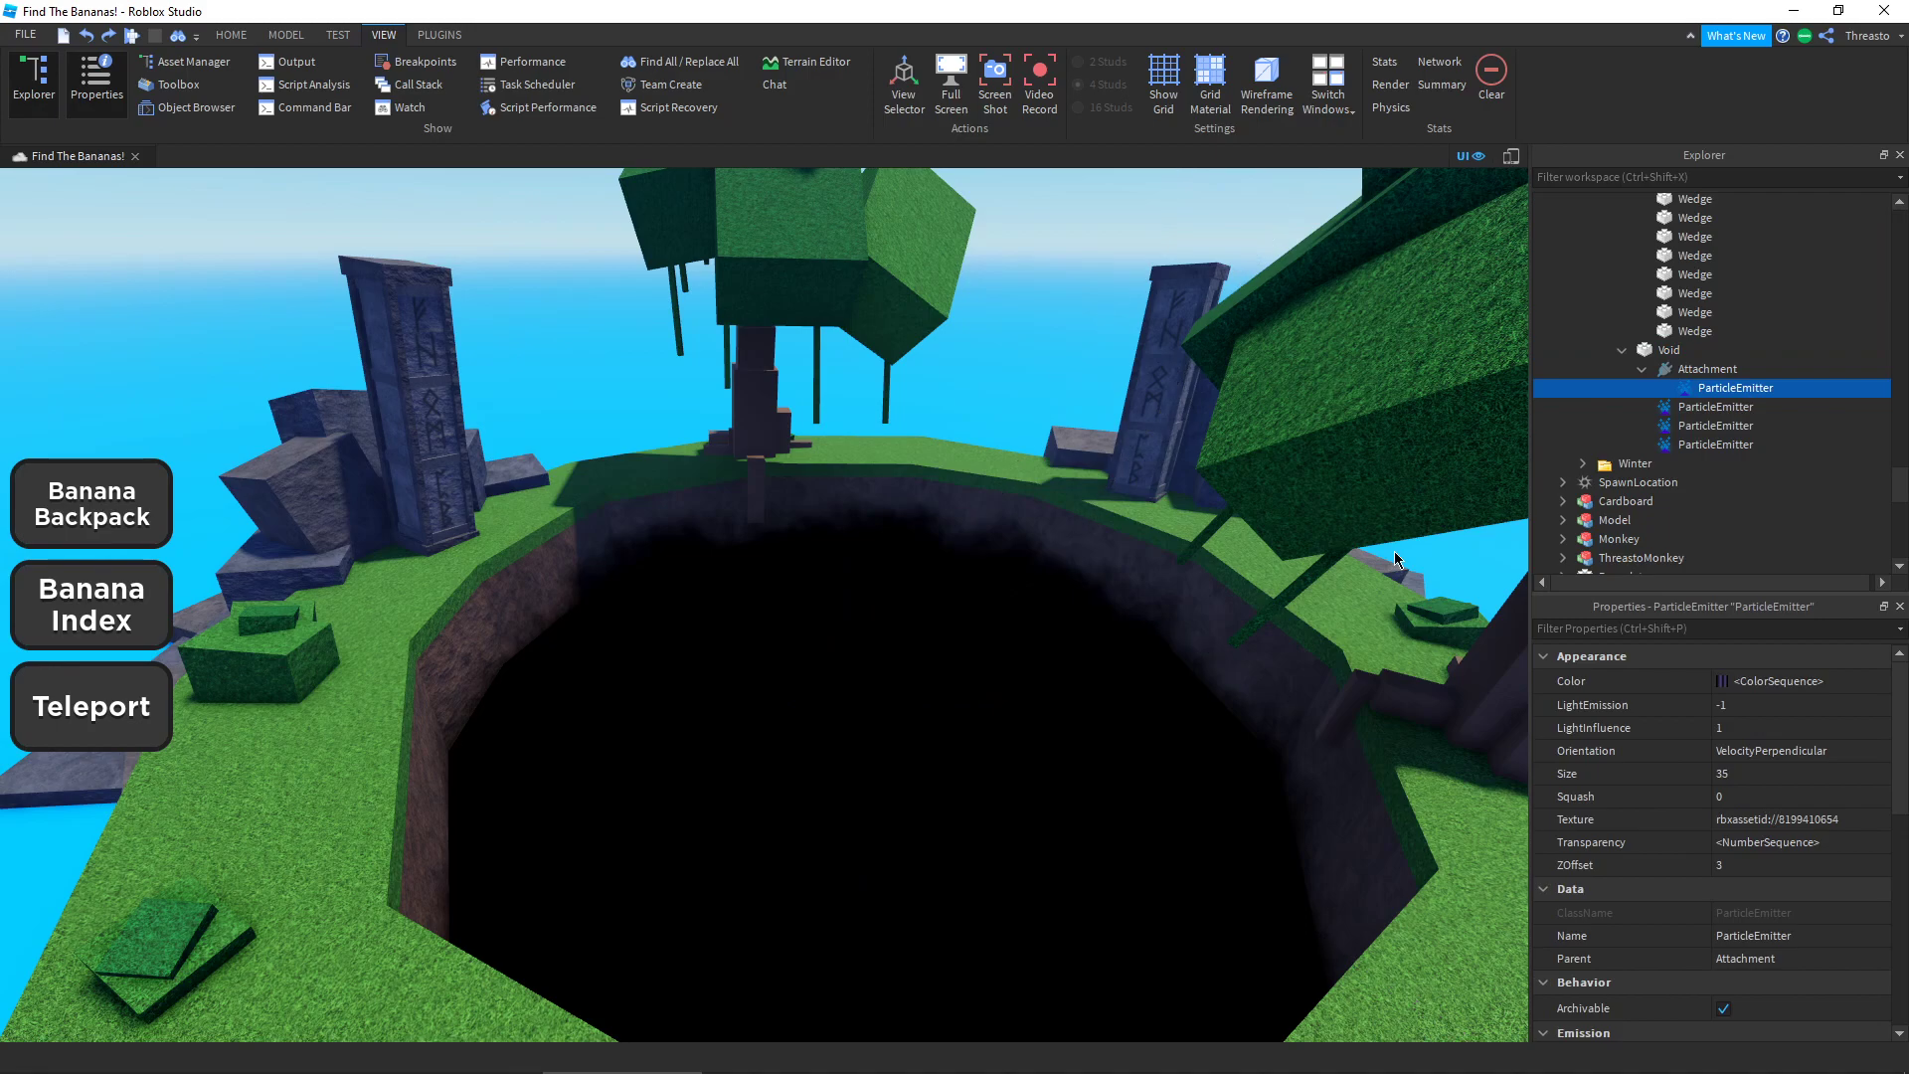
Step: Enable the particle emitter inside the Void part's attachment
{"action": "scroll", "coordinate": [1755, 714], "scroll_direction": "down", "scroll_amount": 3}
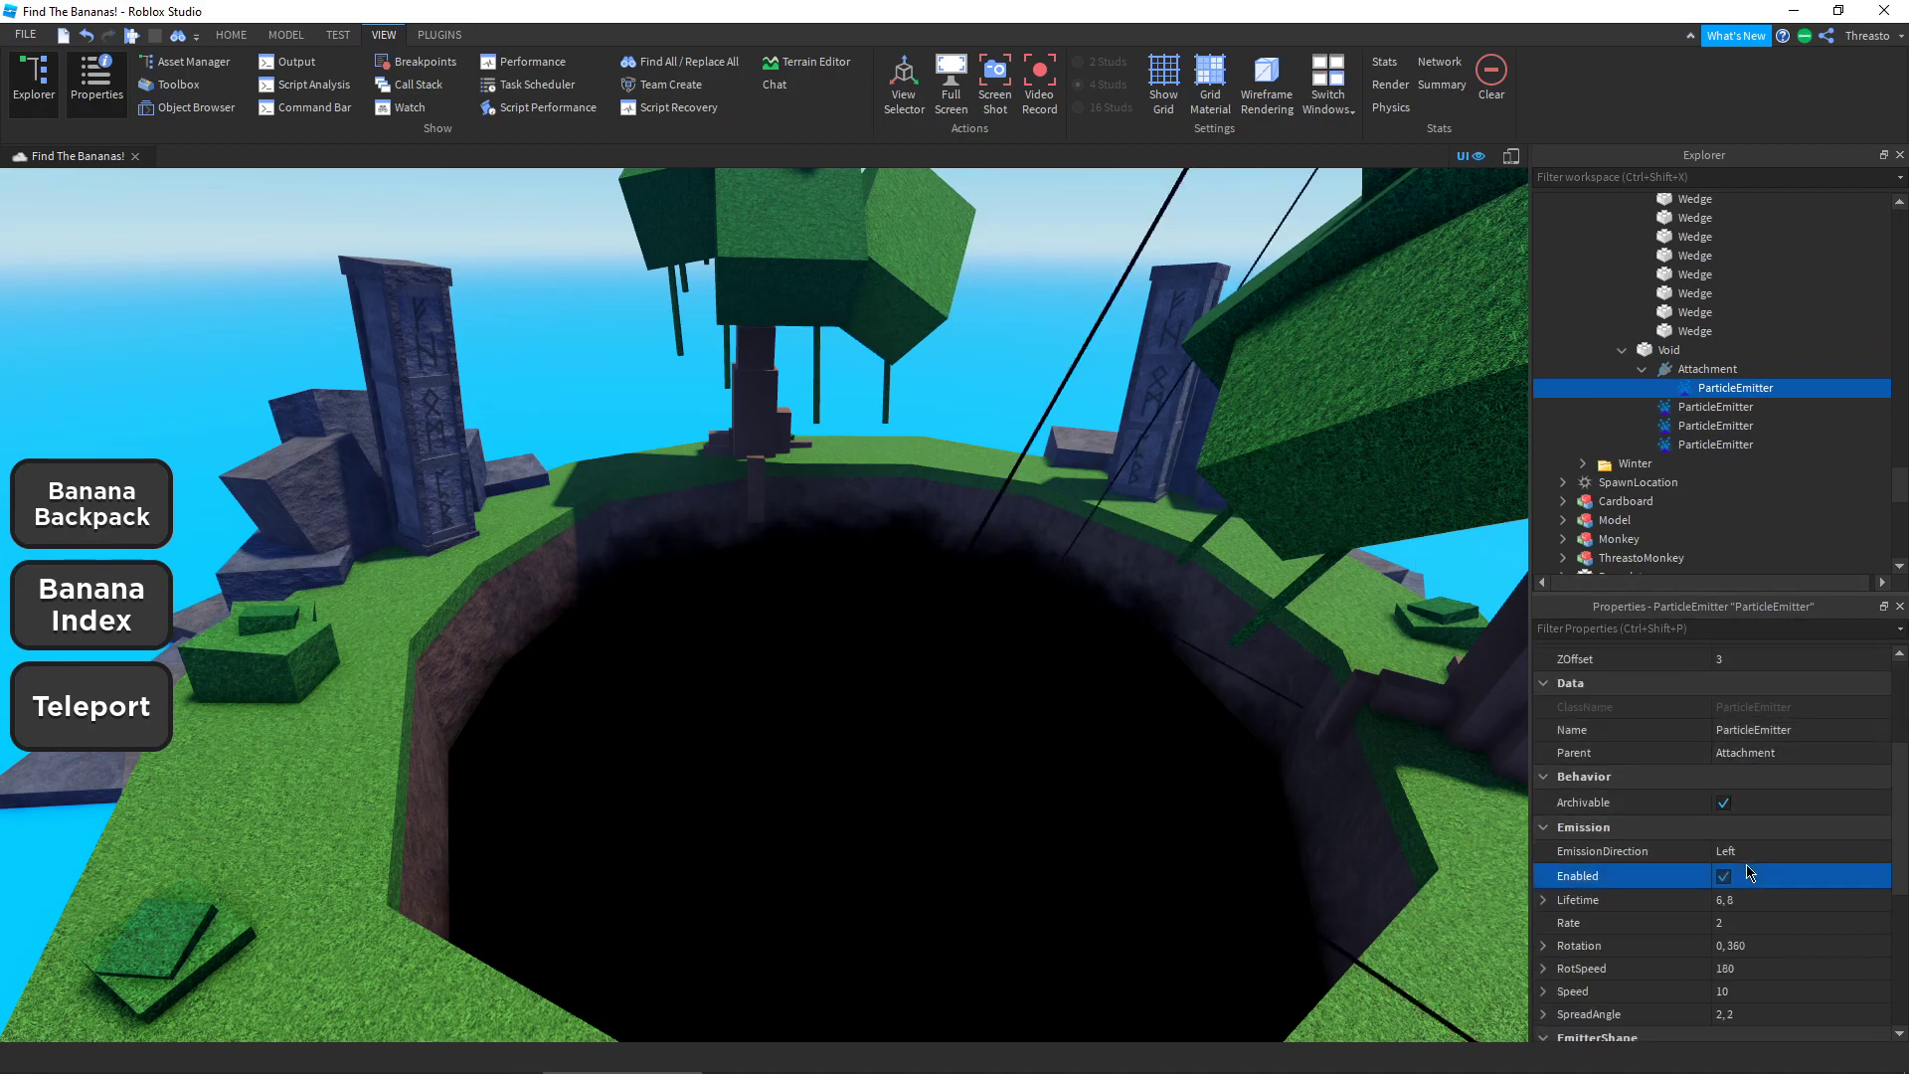
{"action": "scroll", "coordinate": [1168, 622], "scroll_direction": "down", "scroll_amount": 5}
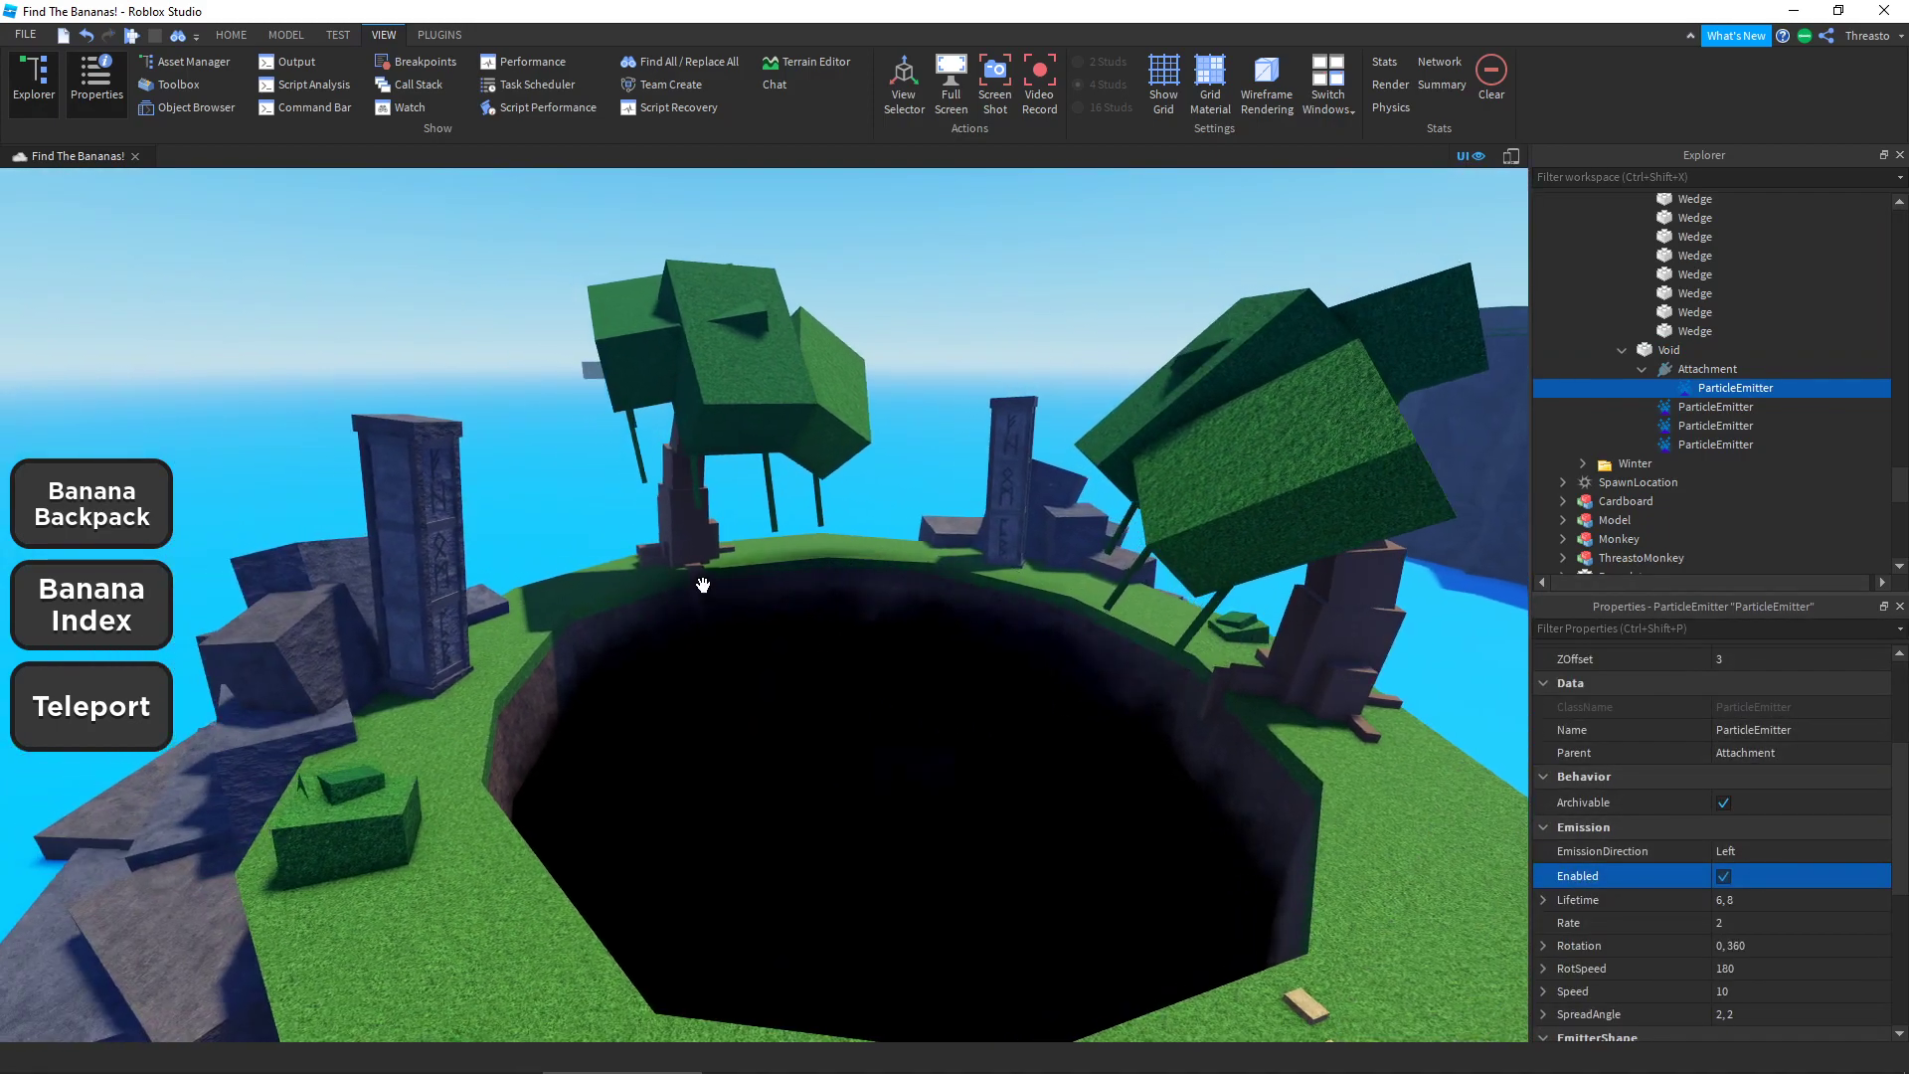
{"action": "scroll", "coordinate": [996, 683], "scroll_direction": "down", "scroll_amount": 8}
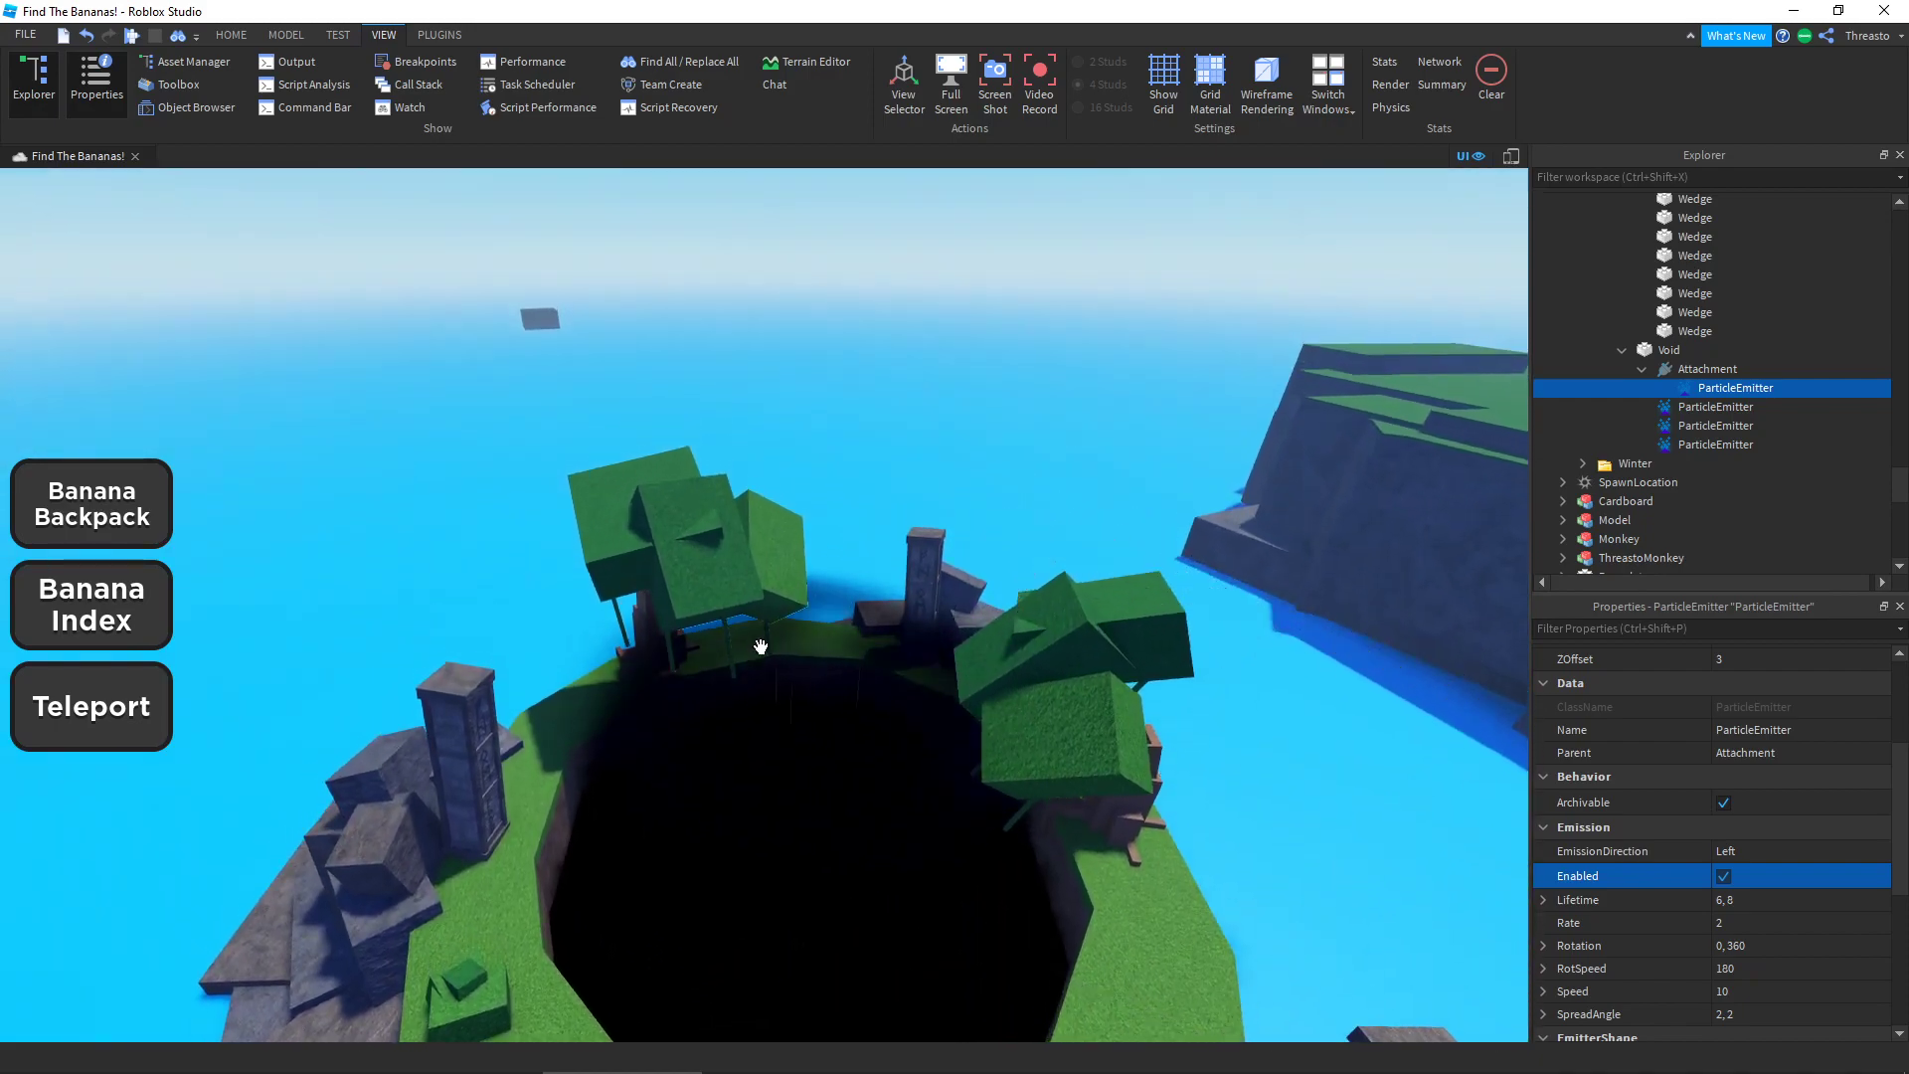
Step: Examine the swirling particles rising out of the hole from above and from ground level
{"action": "scroll", "coordinate": [885, 547], "scroll_direction": "up", "scroll_amount": 2}
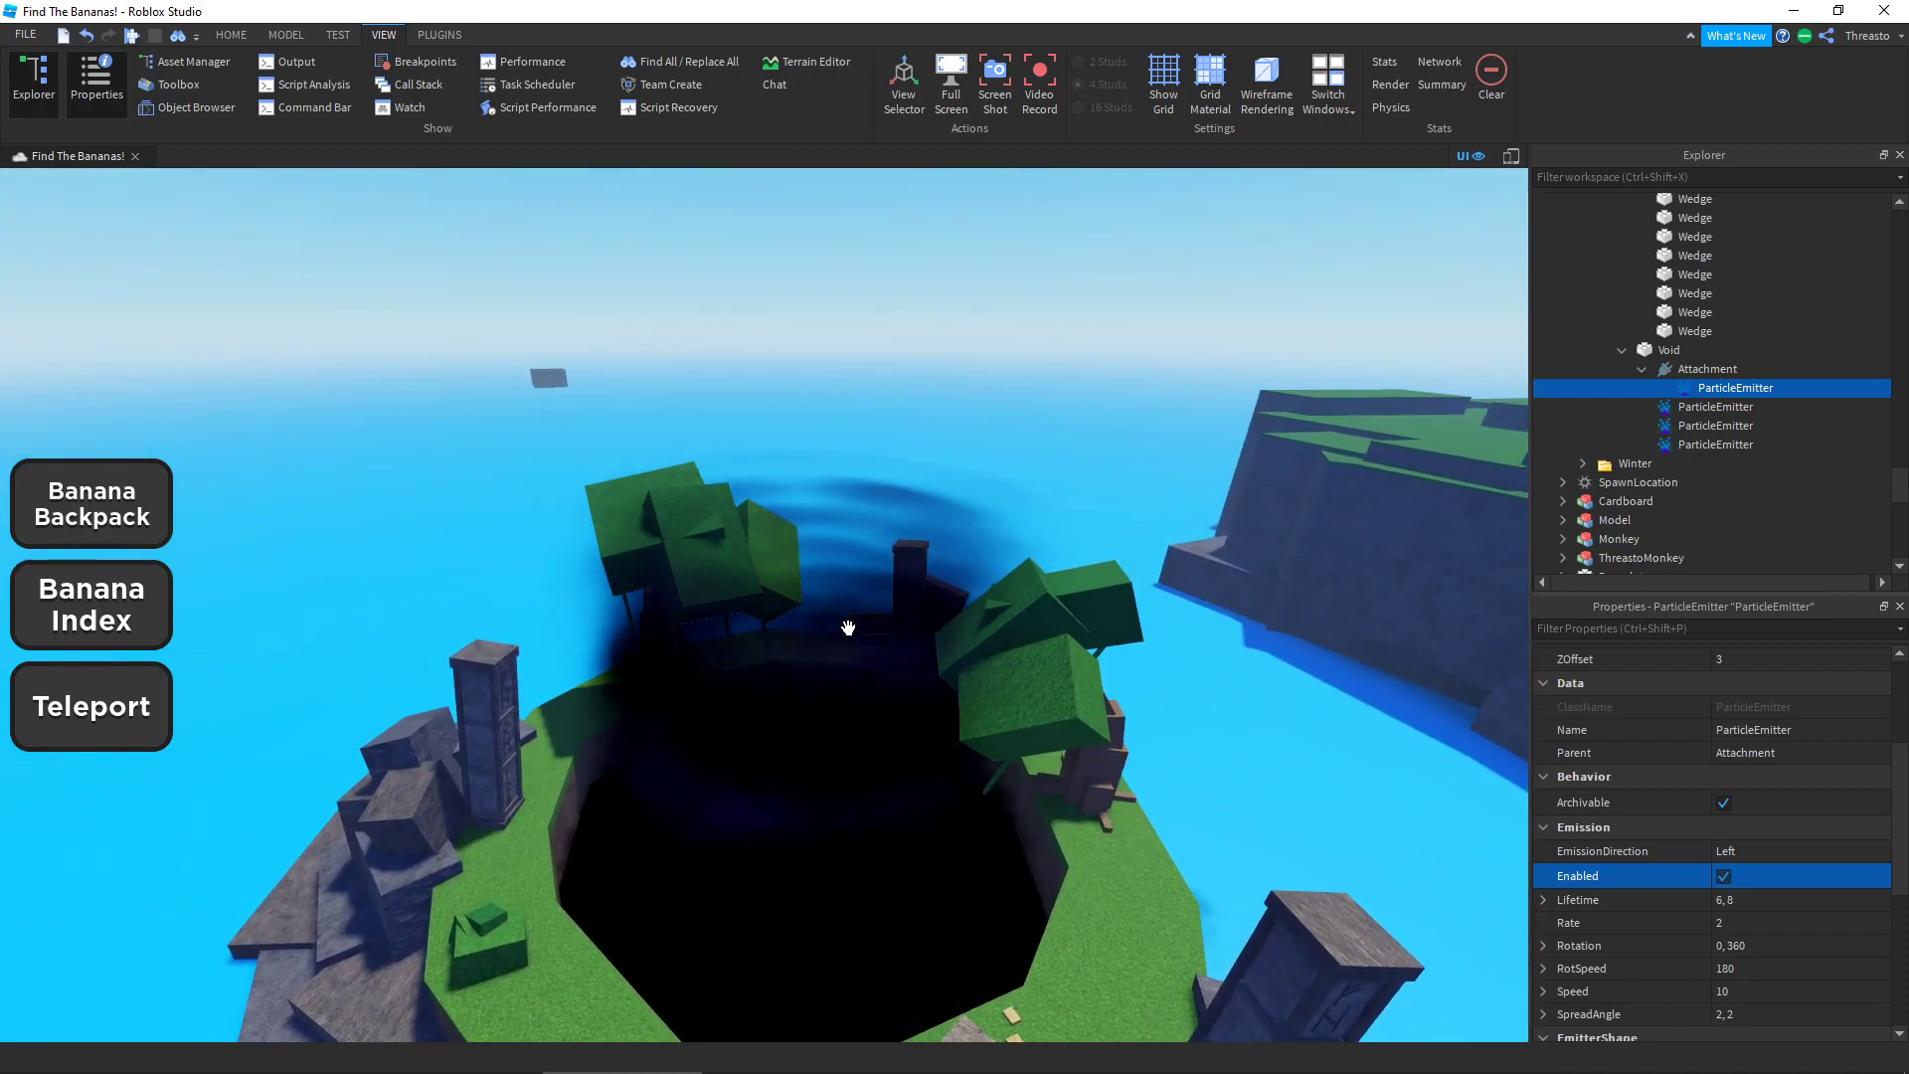
{"action": "middle_click_drag", "start_coordinate": [850, 497], "coordinate": [802, 720]}
{"action": "mouse_move", "coordinate": [802, 720]}
{"action": "right_mouse_down"}
{"action": "mouse_move", "coordinate": [791, 701]}
{"action": "mouse_move", "coordinate": [844, 732]}
{"action": "mouse_move", "coordinate": [835, 714]}
{"action": "right_mouse_up"}
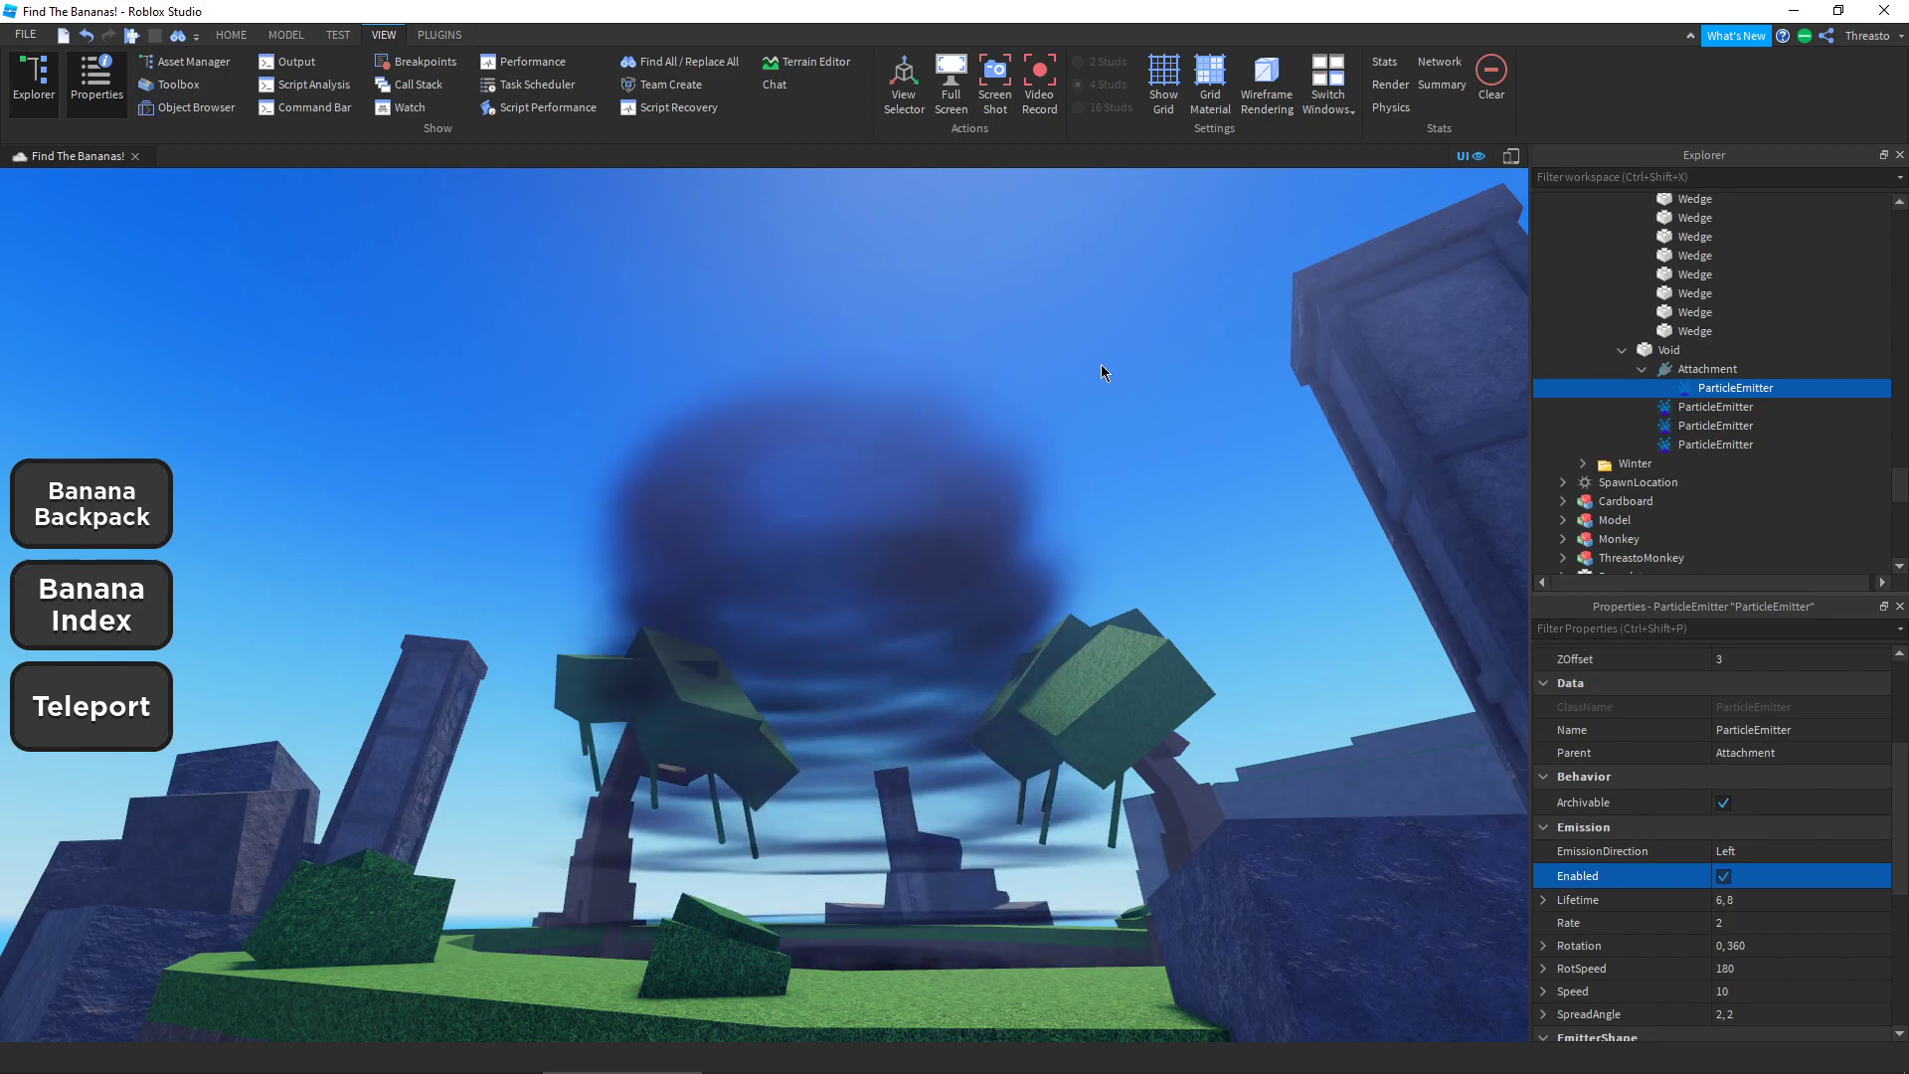
{"action": "scroll", "coordinate": [1101, 362], "scroll_direction": "up", "scroll_amount": 5}
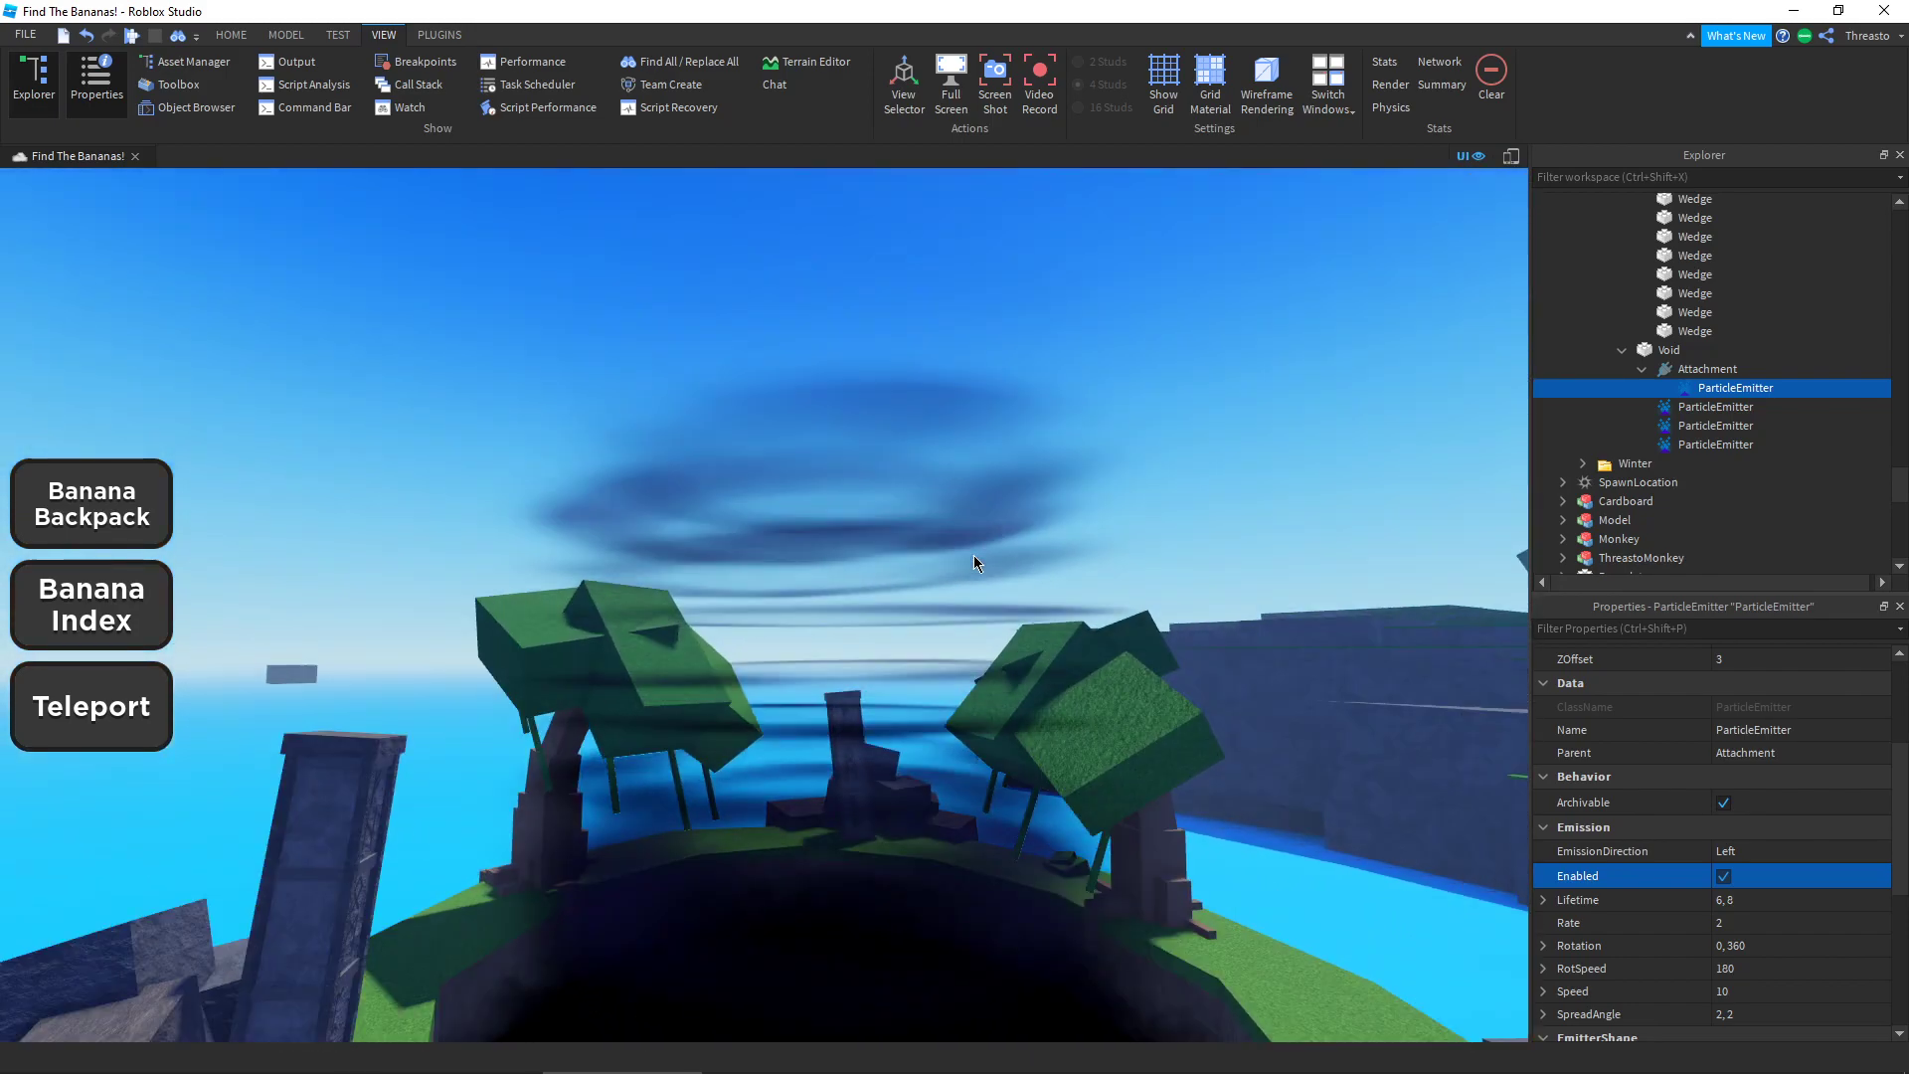
{"action": "right_click_drag", "start_coordinate": [974, 555], "coordinate": [980, 511]}
{"action": "right_click_drag", "start_coordinate": [899, 656], "coordinate": [901, 670]}
Step: Inspect the Orientation property of the attachment's emitter, clear the selection and examine the flat particle rings above the hole
{"action": "scroll", "coordinate": [1723, 833], "scroll_direction": "up", "scroll_amount": 3}
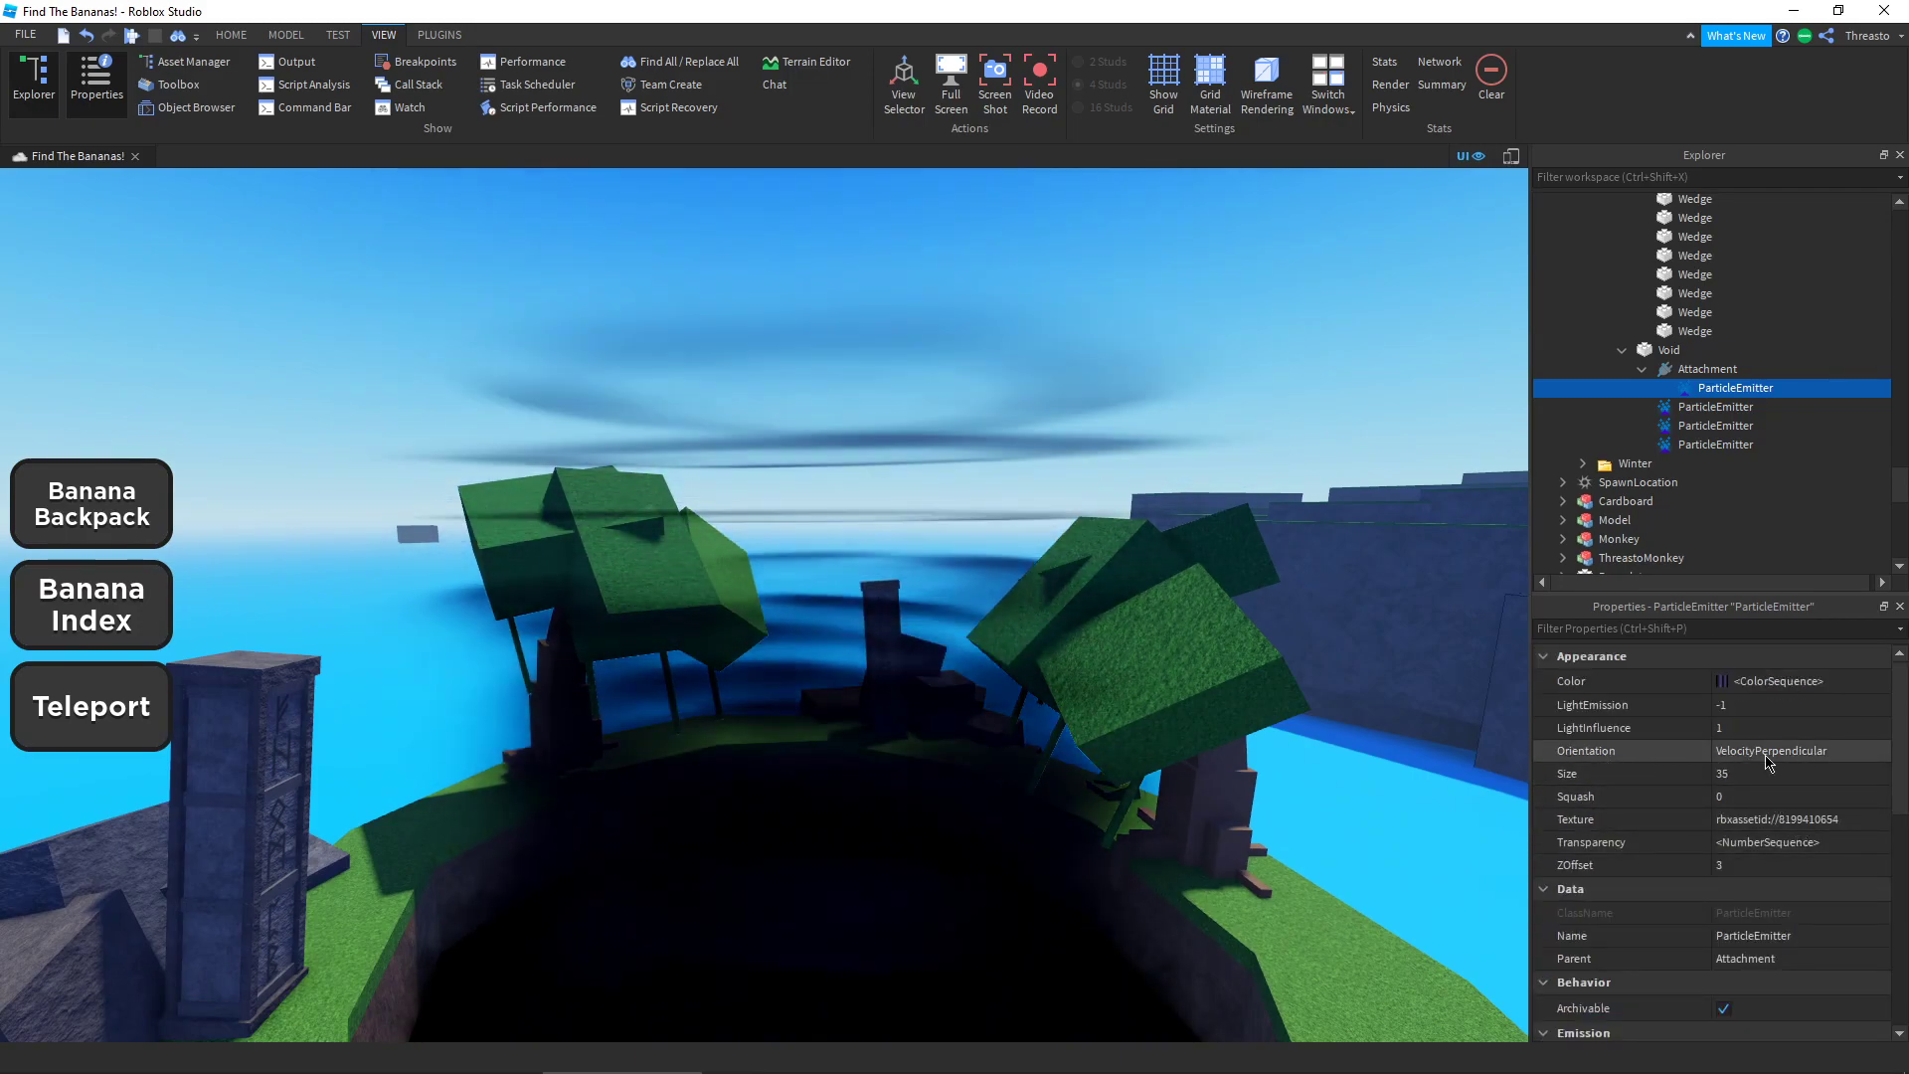
{"action": "left_click", "coordinate": [1766, 753]}
{"action": "left_click", "coordinate": [1766, 752]}
{"action": "scroll", "coordinate": [1117, 588], "scroll_direction": "down", "scroll_amount": 2}
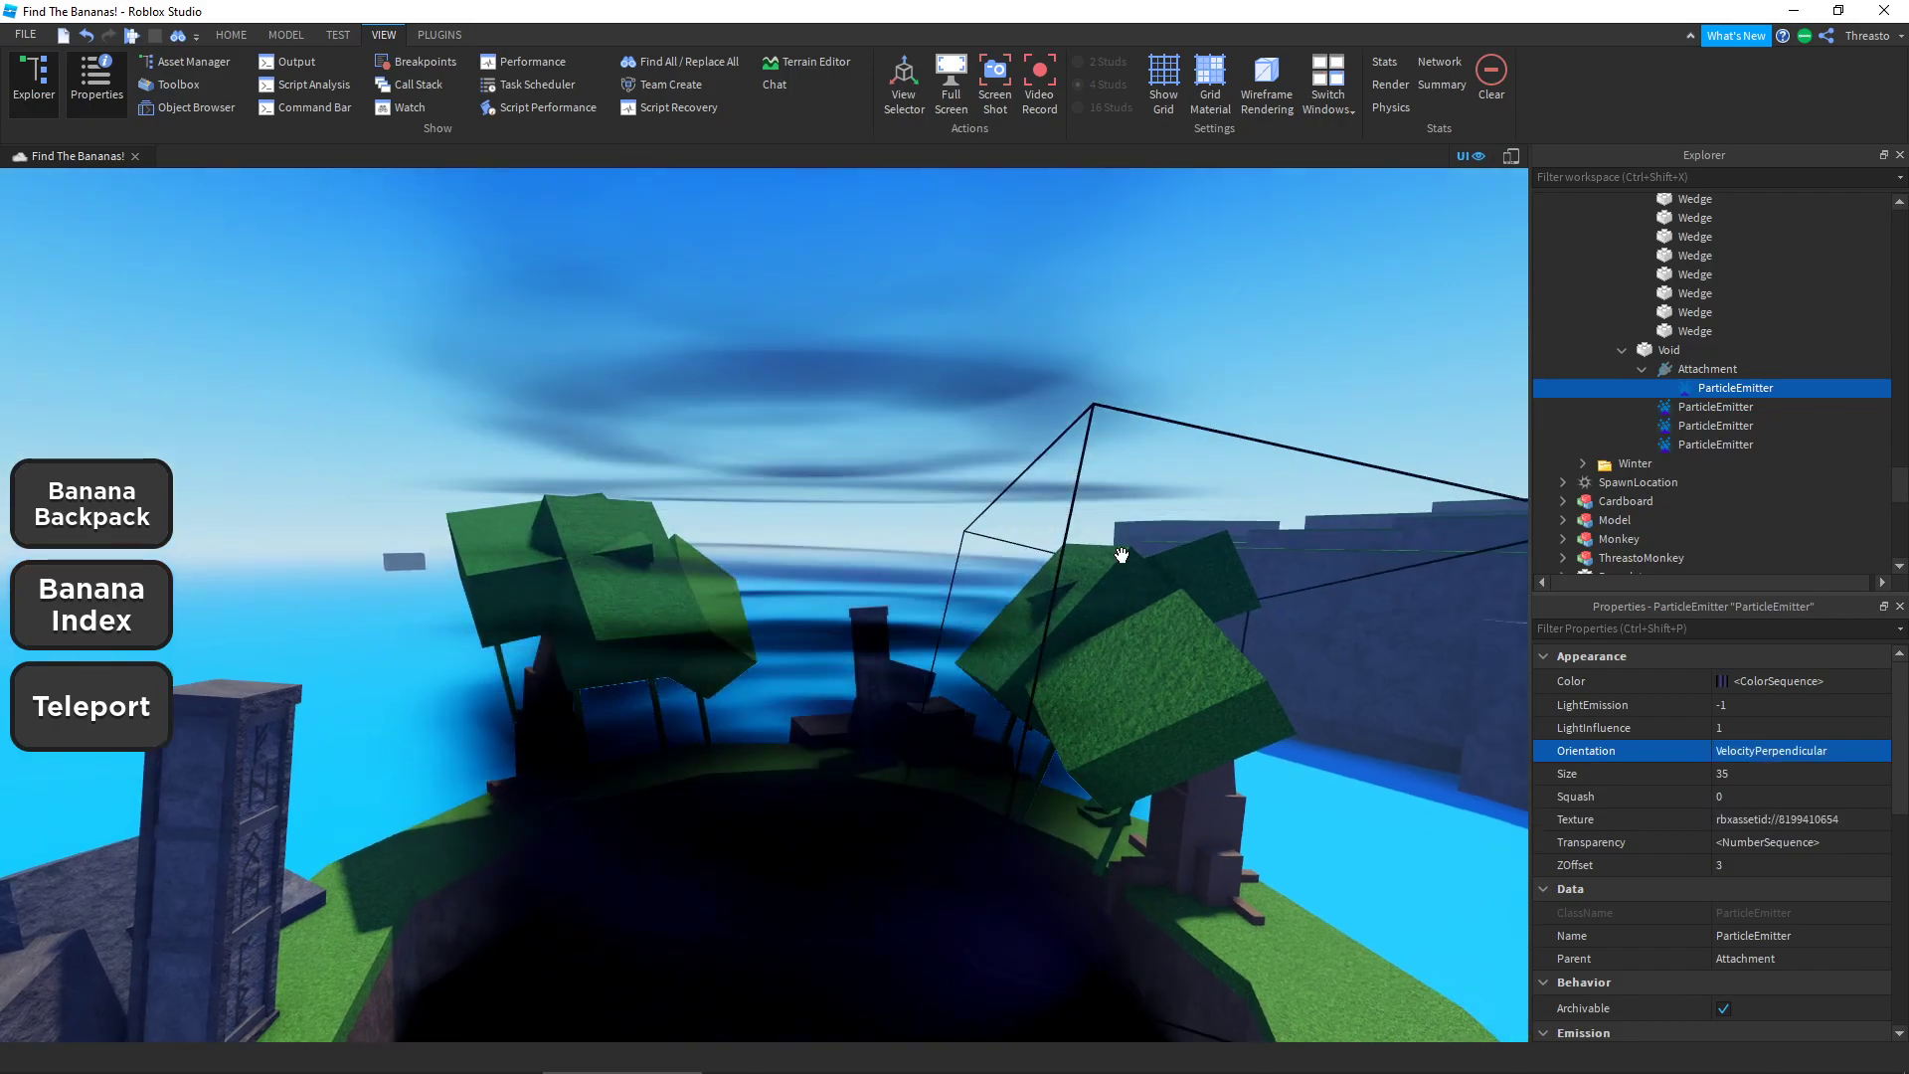
{"action": "left_click", "coordinate": [1135, 467]}
{"action": "right_click_drag", "start_coordinate": [1135, 468], "coordinate": [1135, 467]}
{"action": "scroll", "coordinate": [1100, 638], "scroll_direction": "down", "scroll_amount": 1}
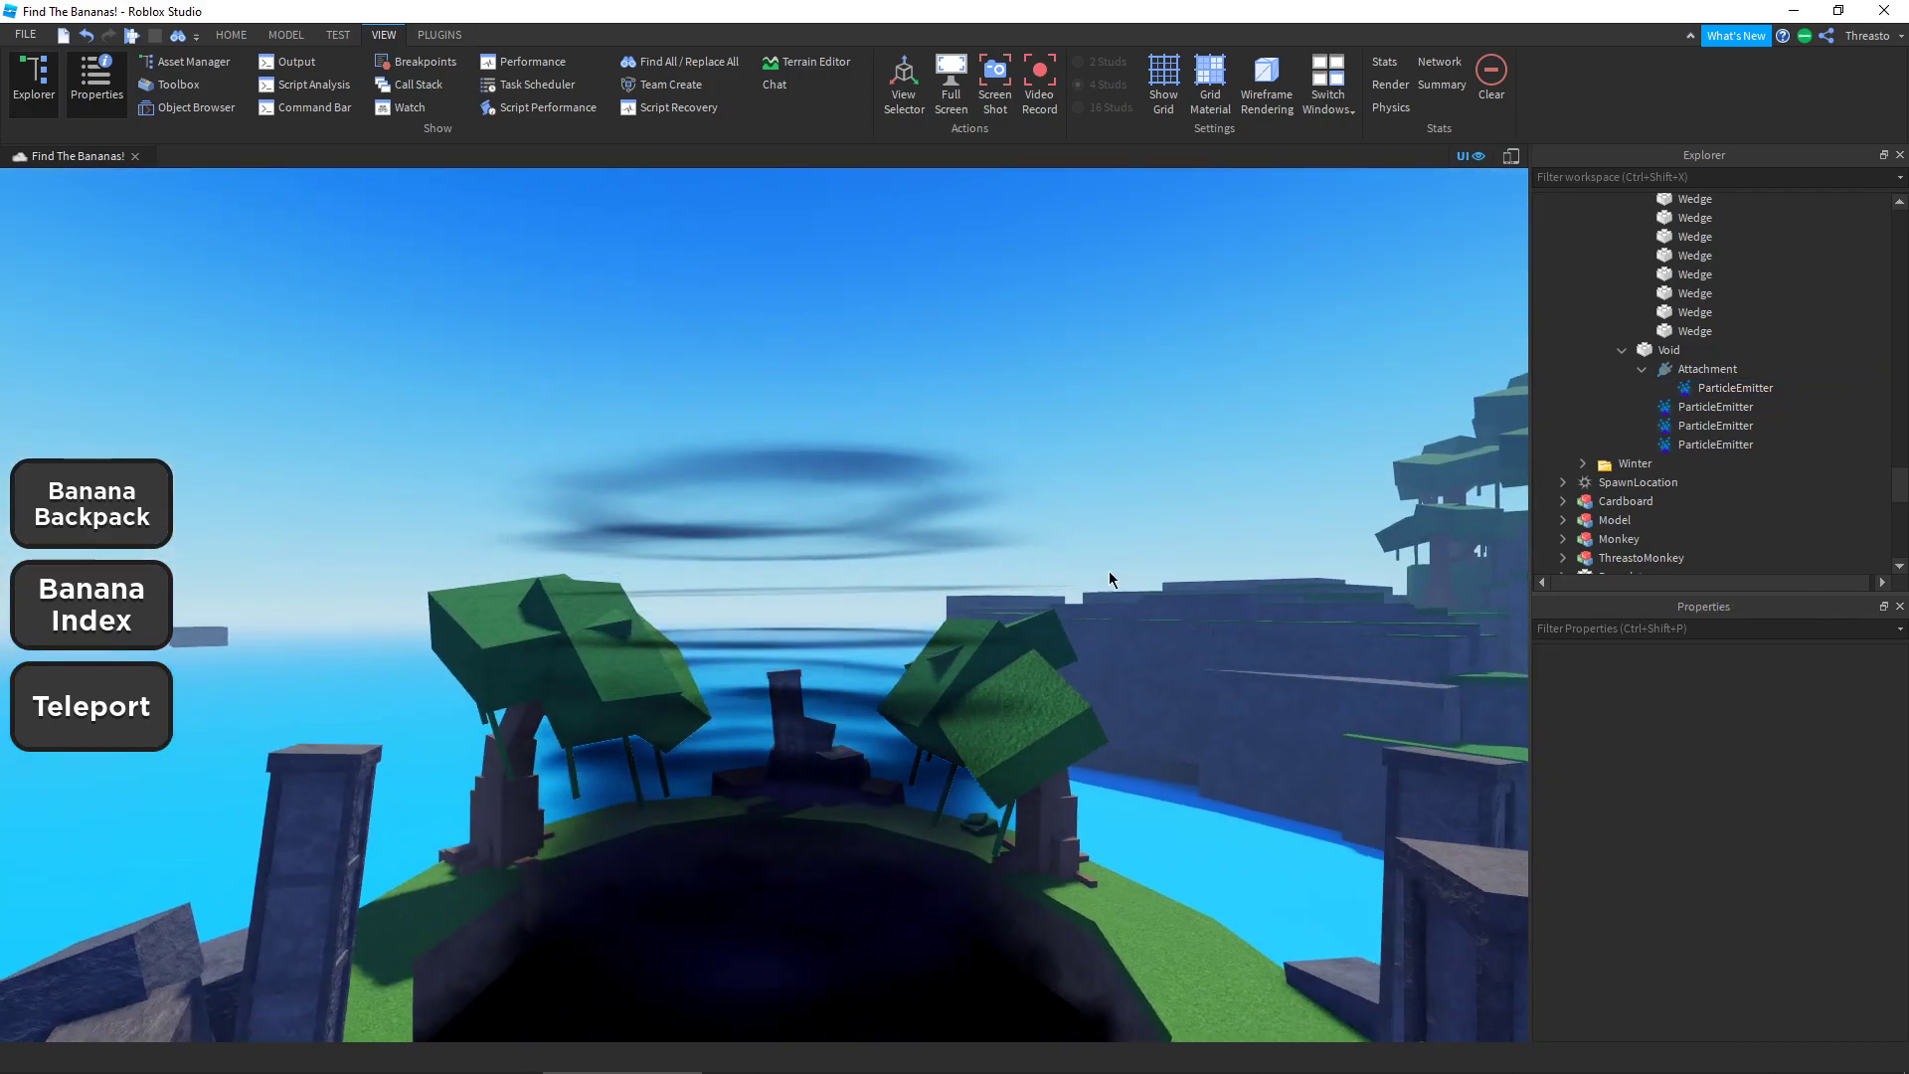
{"action": "key", "text": "a"}
{"action": "key", "text": "s"}
{"action": "key", "text": "w"}
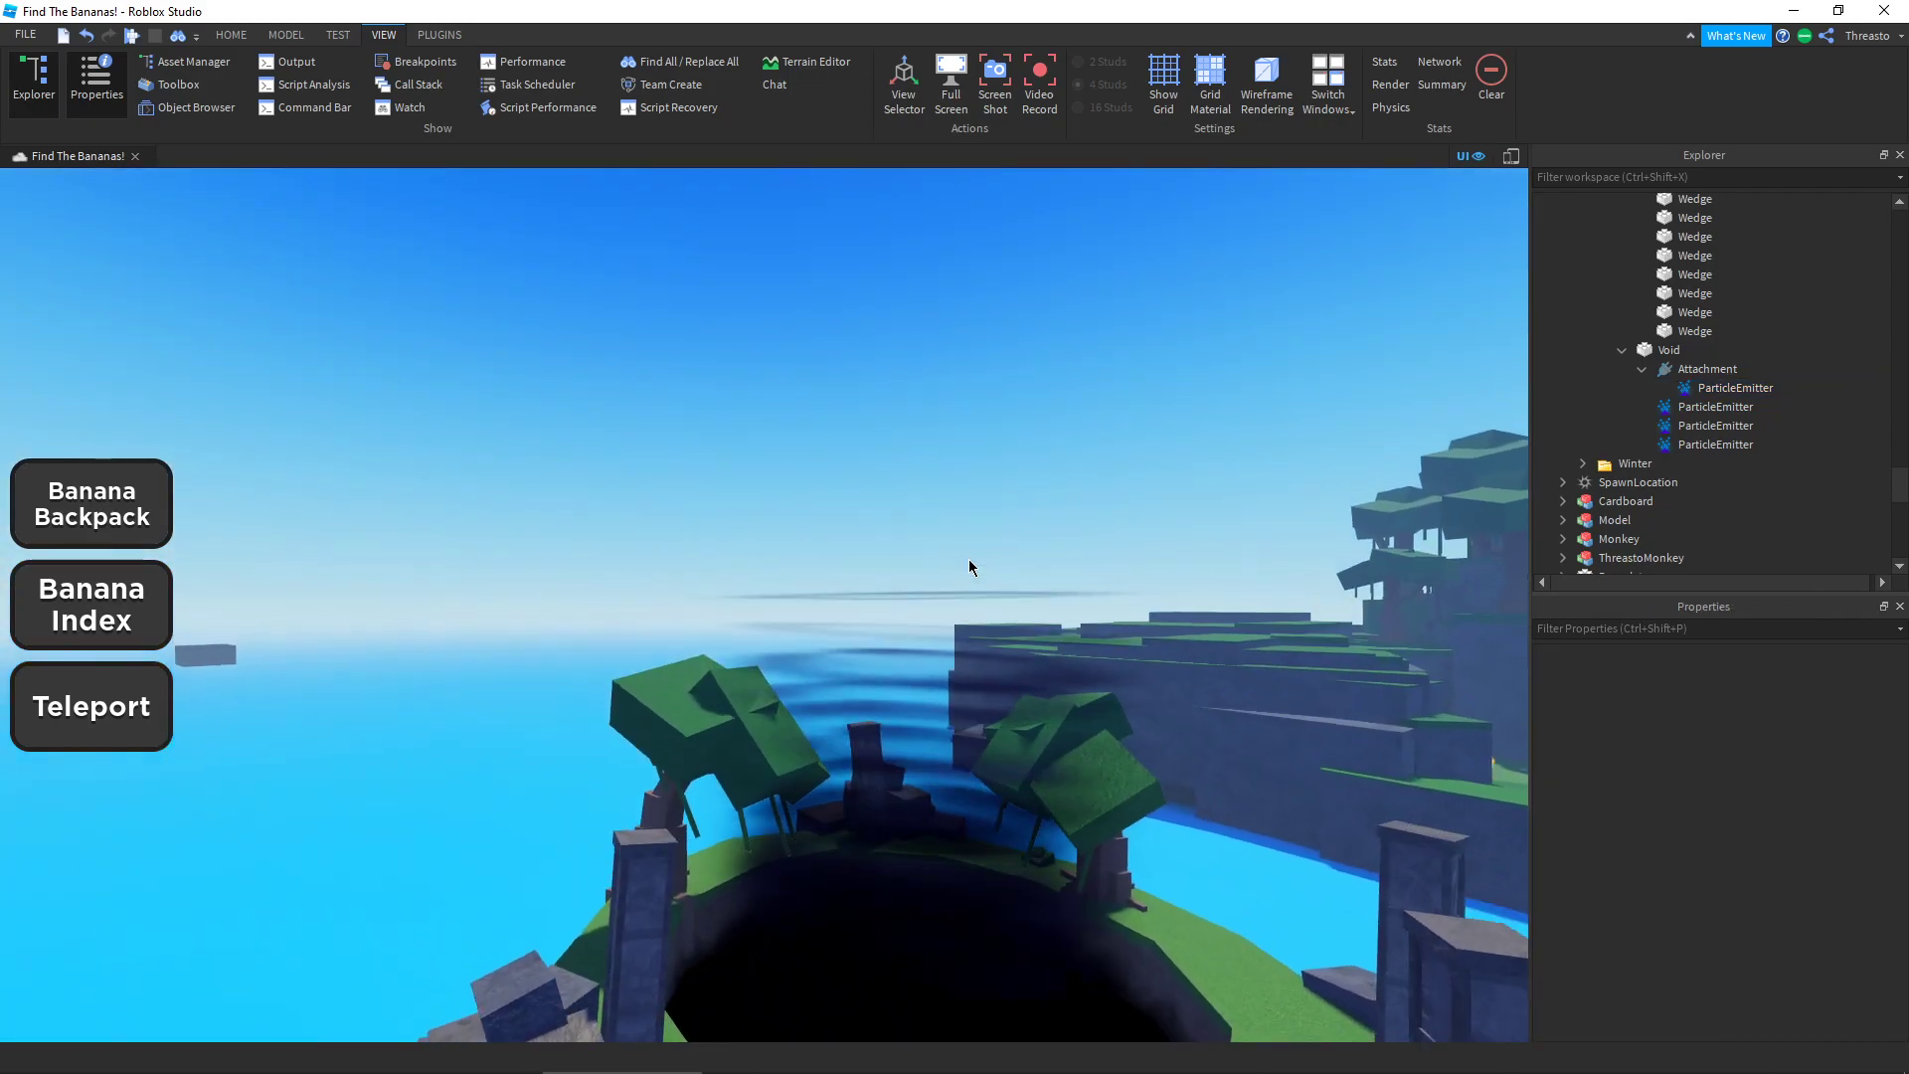
Step: Try the FacingCameraWorldUp orientation on the attachment's emitter, view it from several sides and return it to VelocityPerpendicular
{"action": "left_click", "coordinate": [1775, 388]}
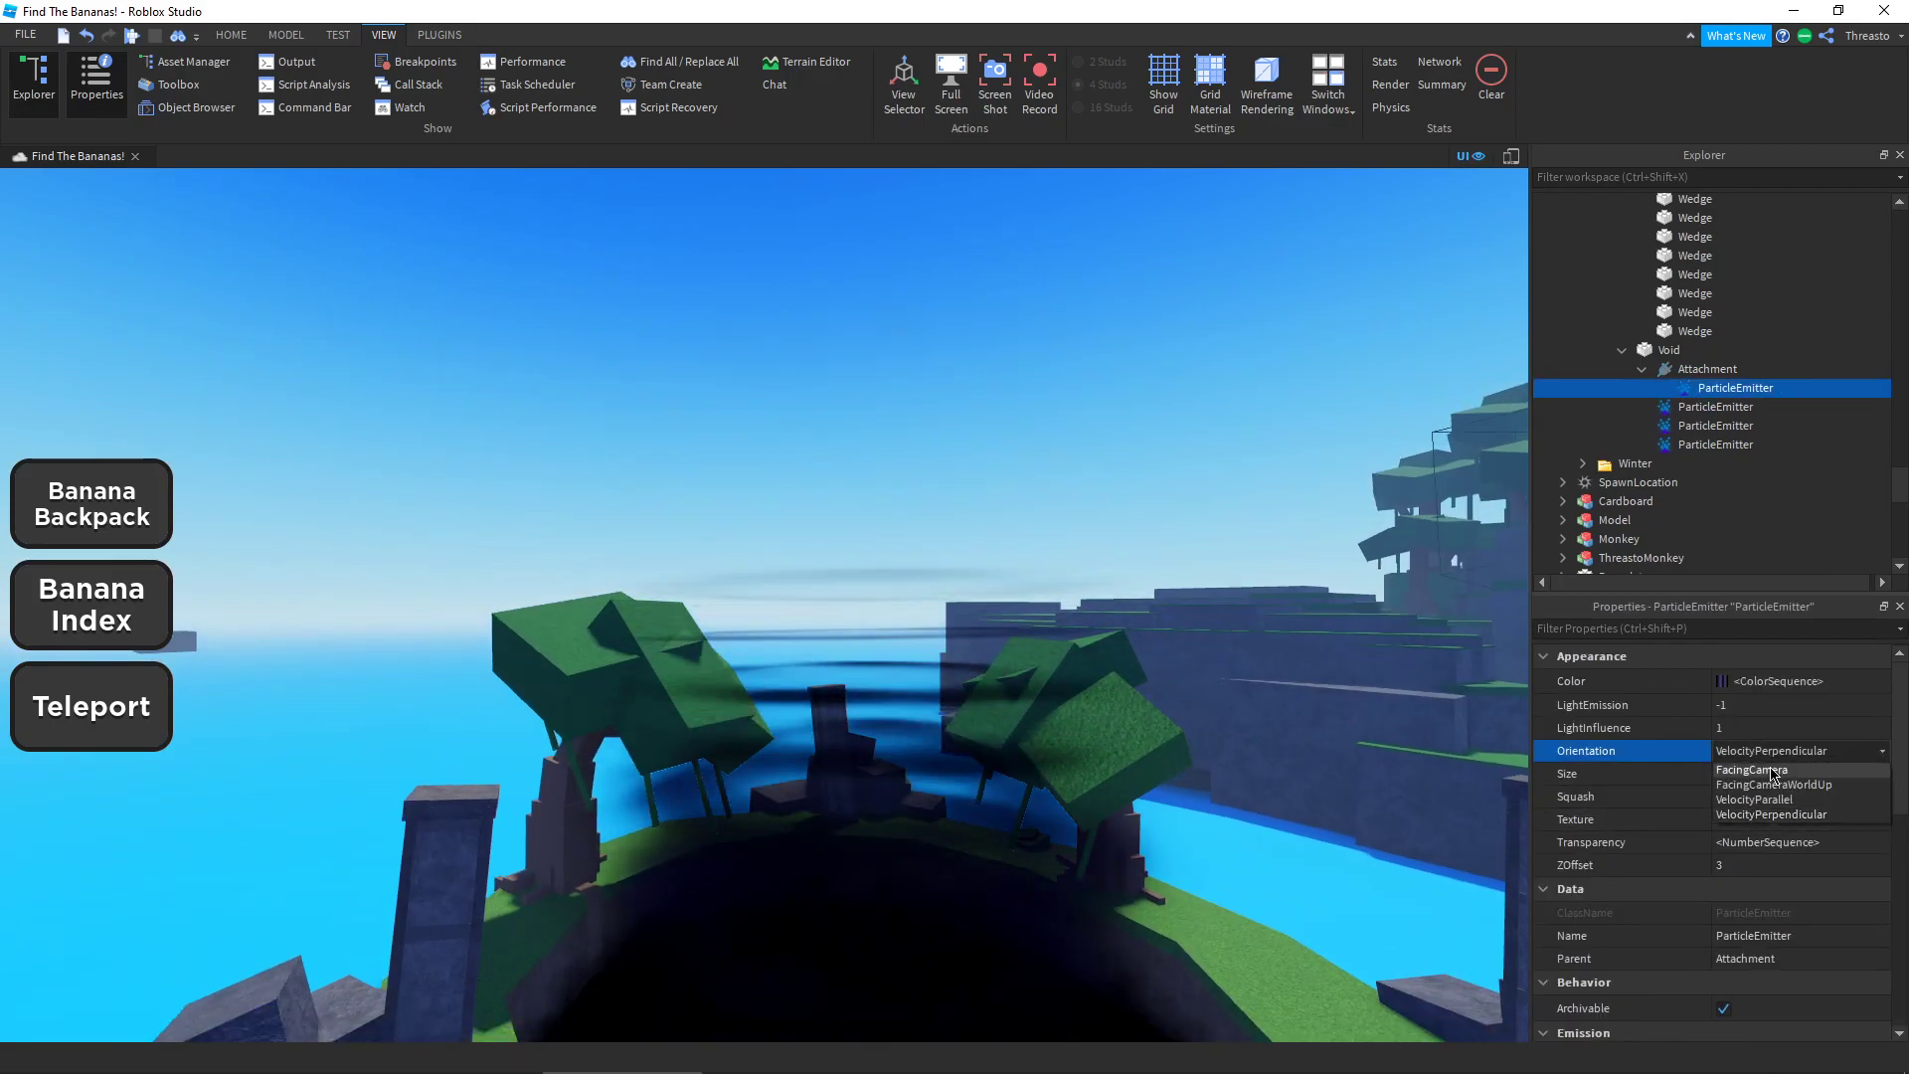
{"action": "left_click", "coordinate": [1768, 784]}
{"action": "key", "text": "s"}
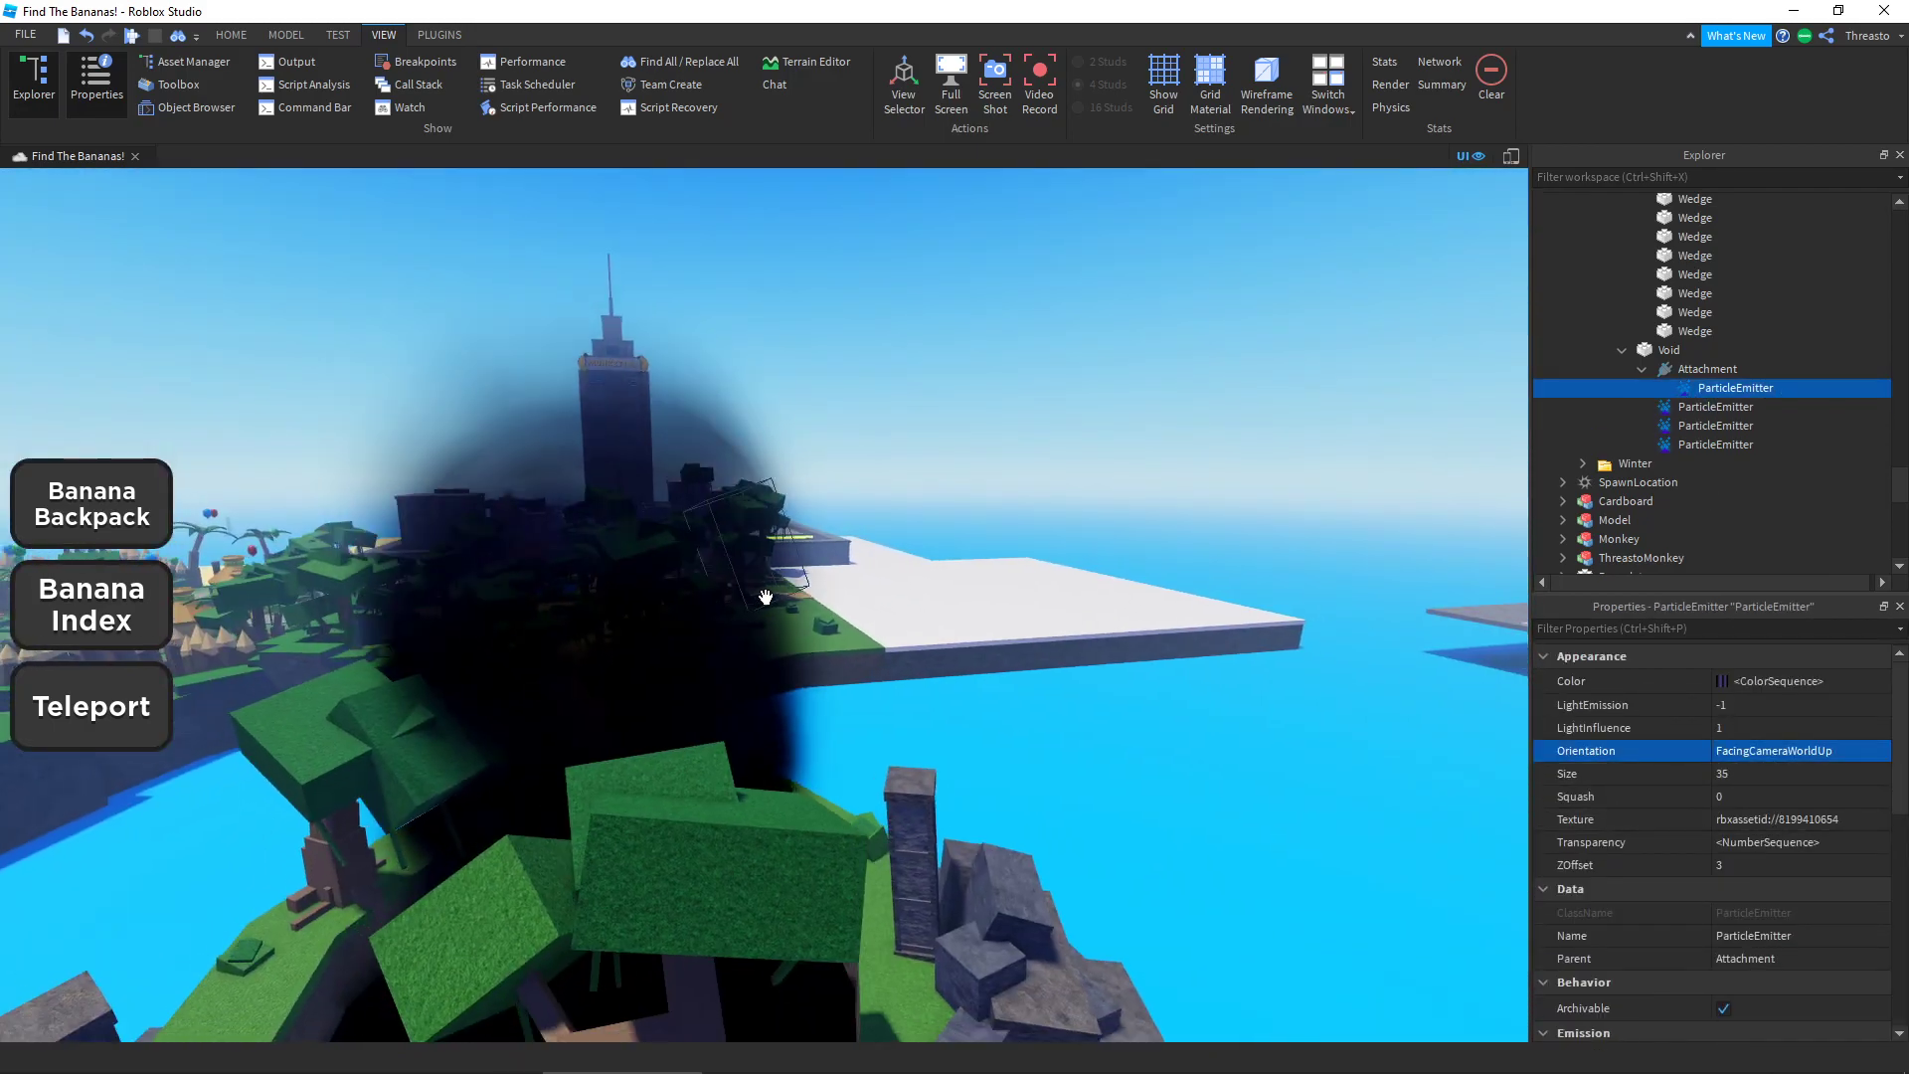
{"action": "key", "text": "a"}
{"action": "right_click_drag", "start_coordinate": [690, 576], "coordinate": [703, 570]}
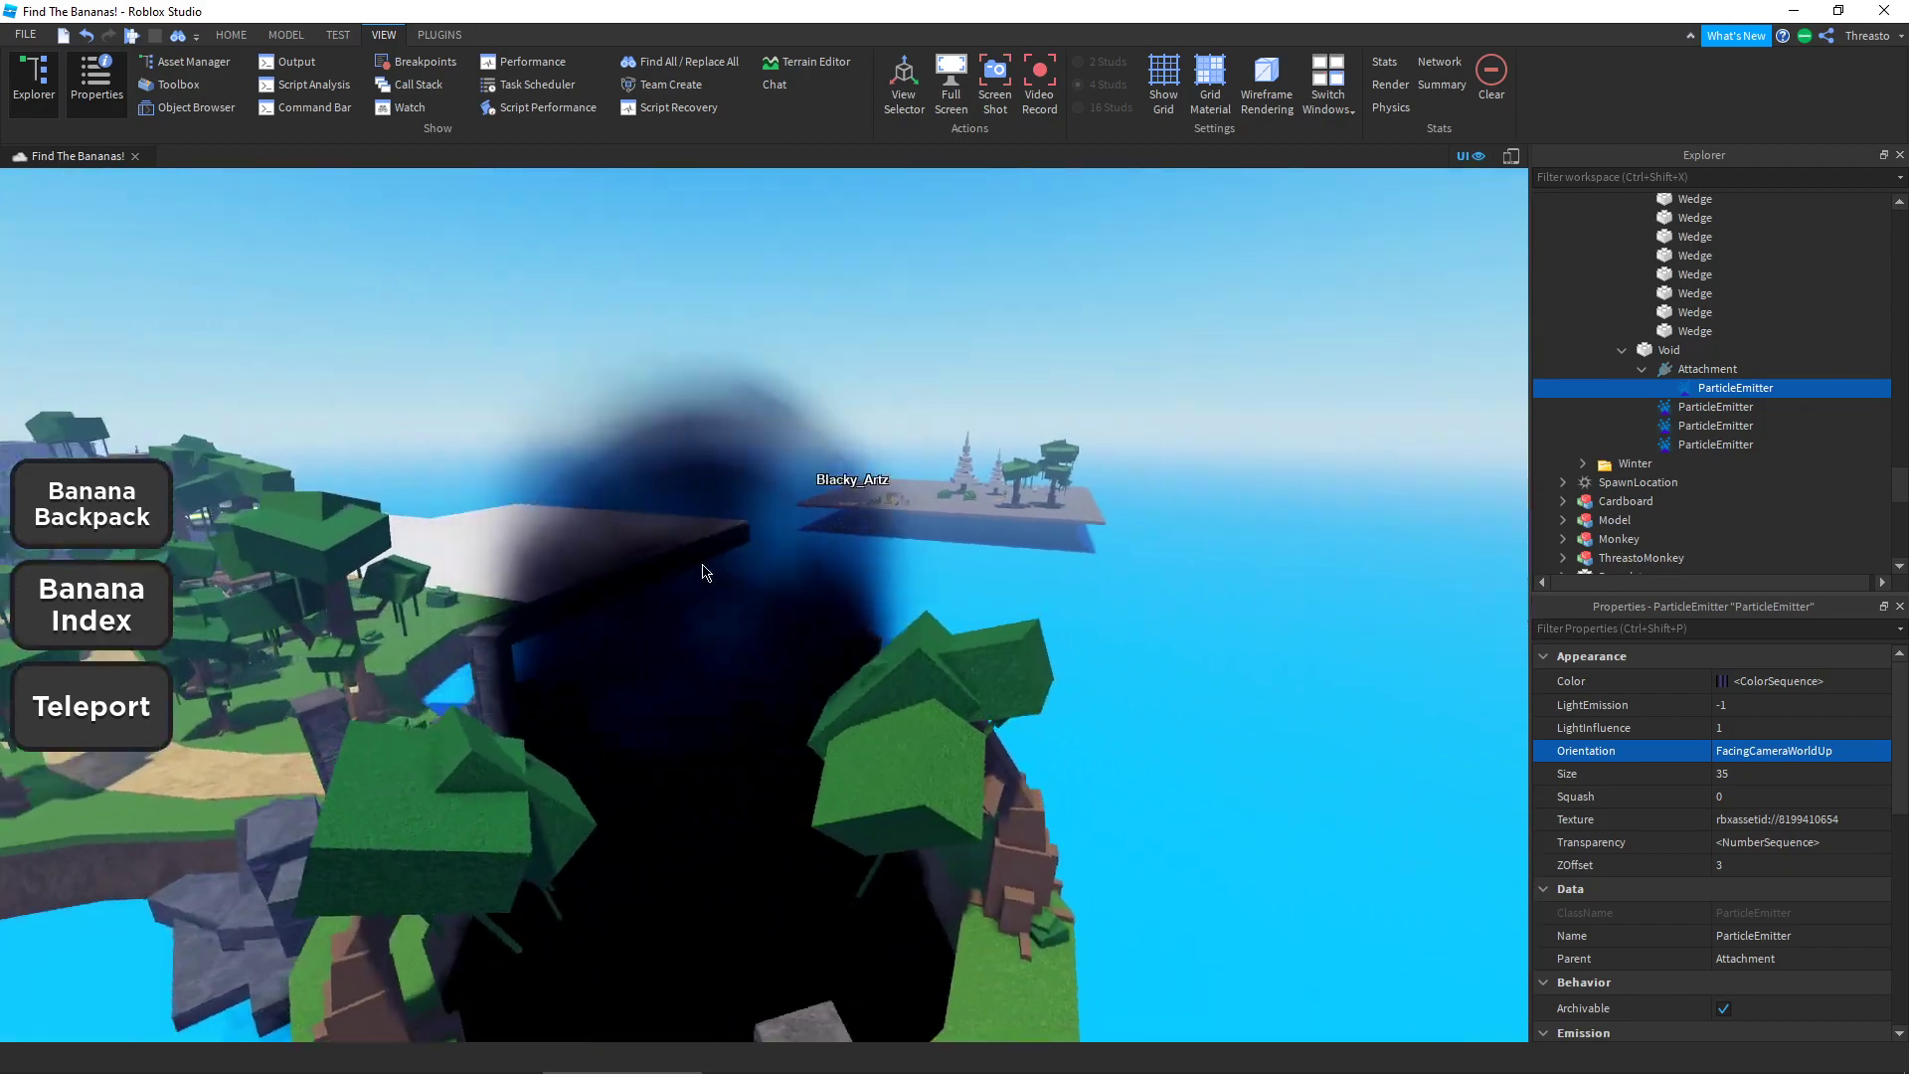
{"action": "left_click", "coordinate": [1846, 774]}
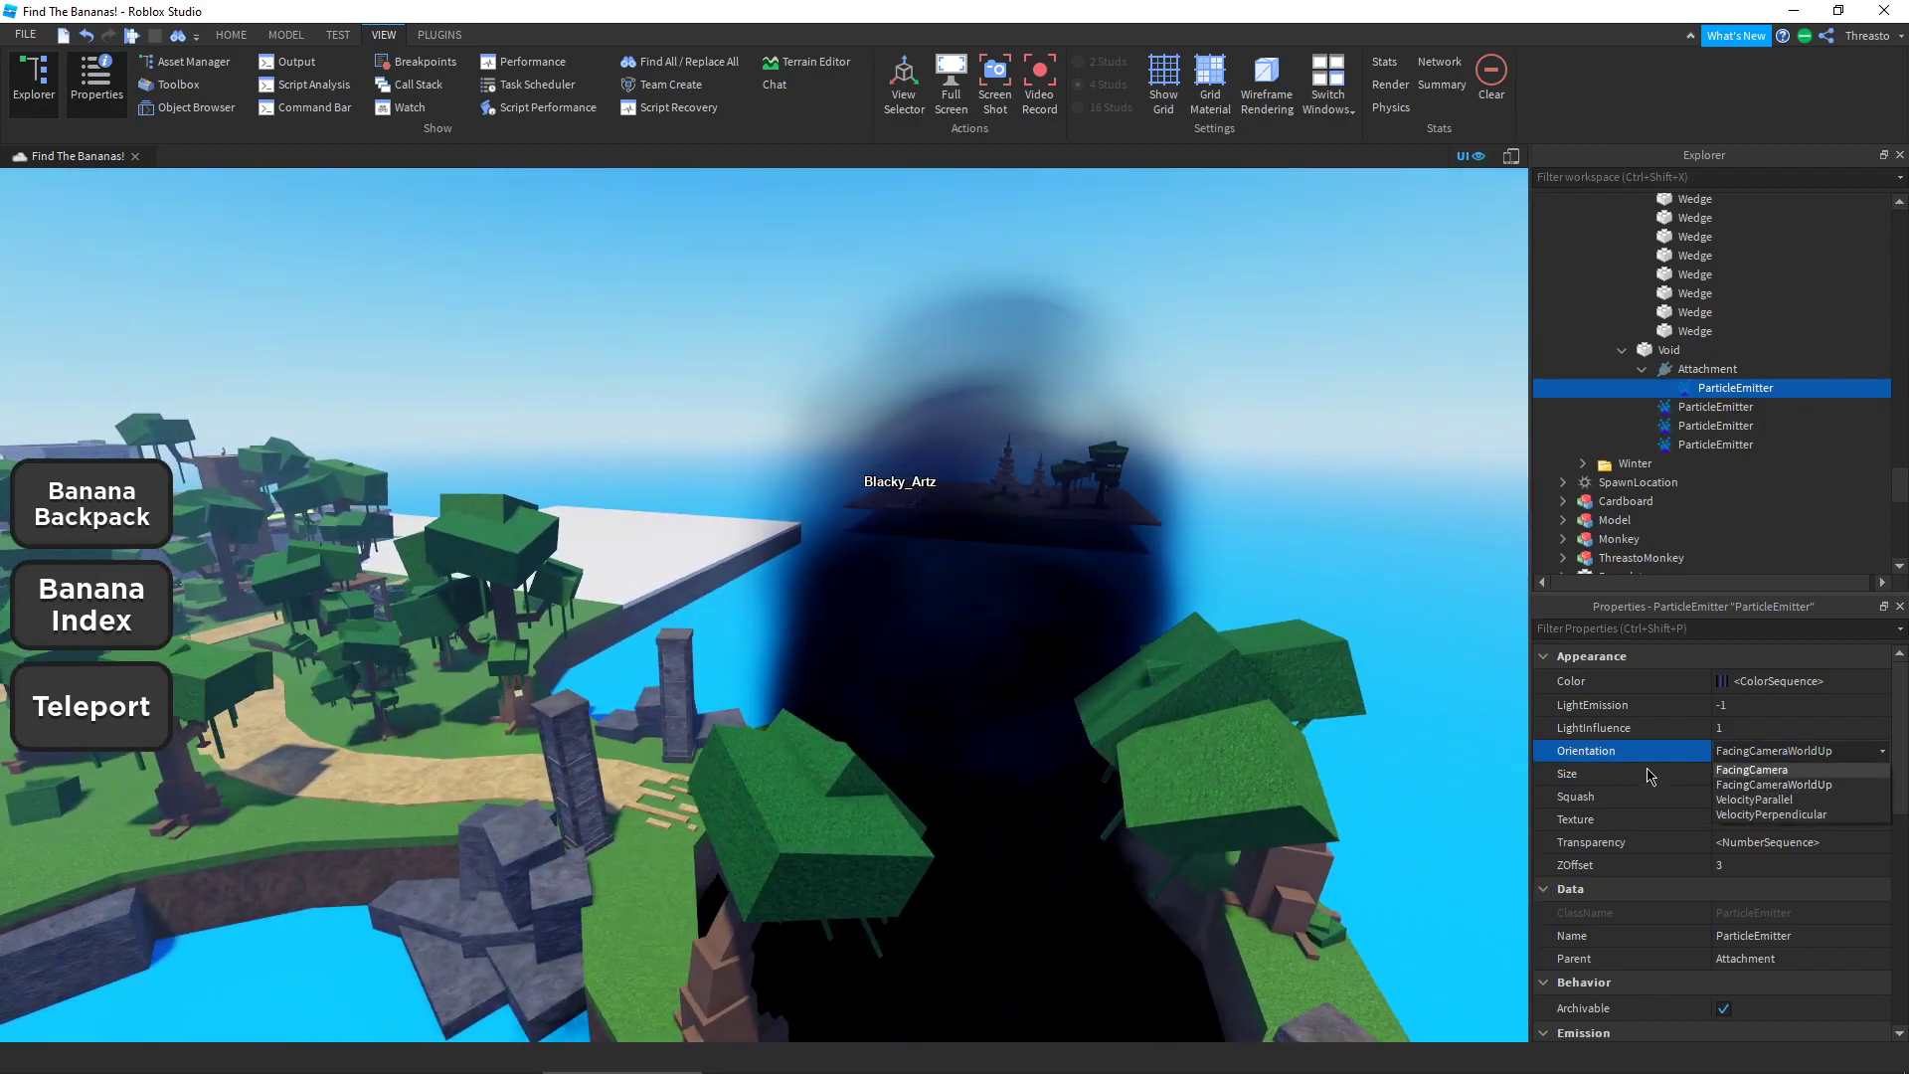
{"action": "left_click", "coordinate": [1770, 815]}
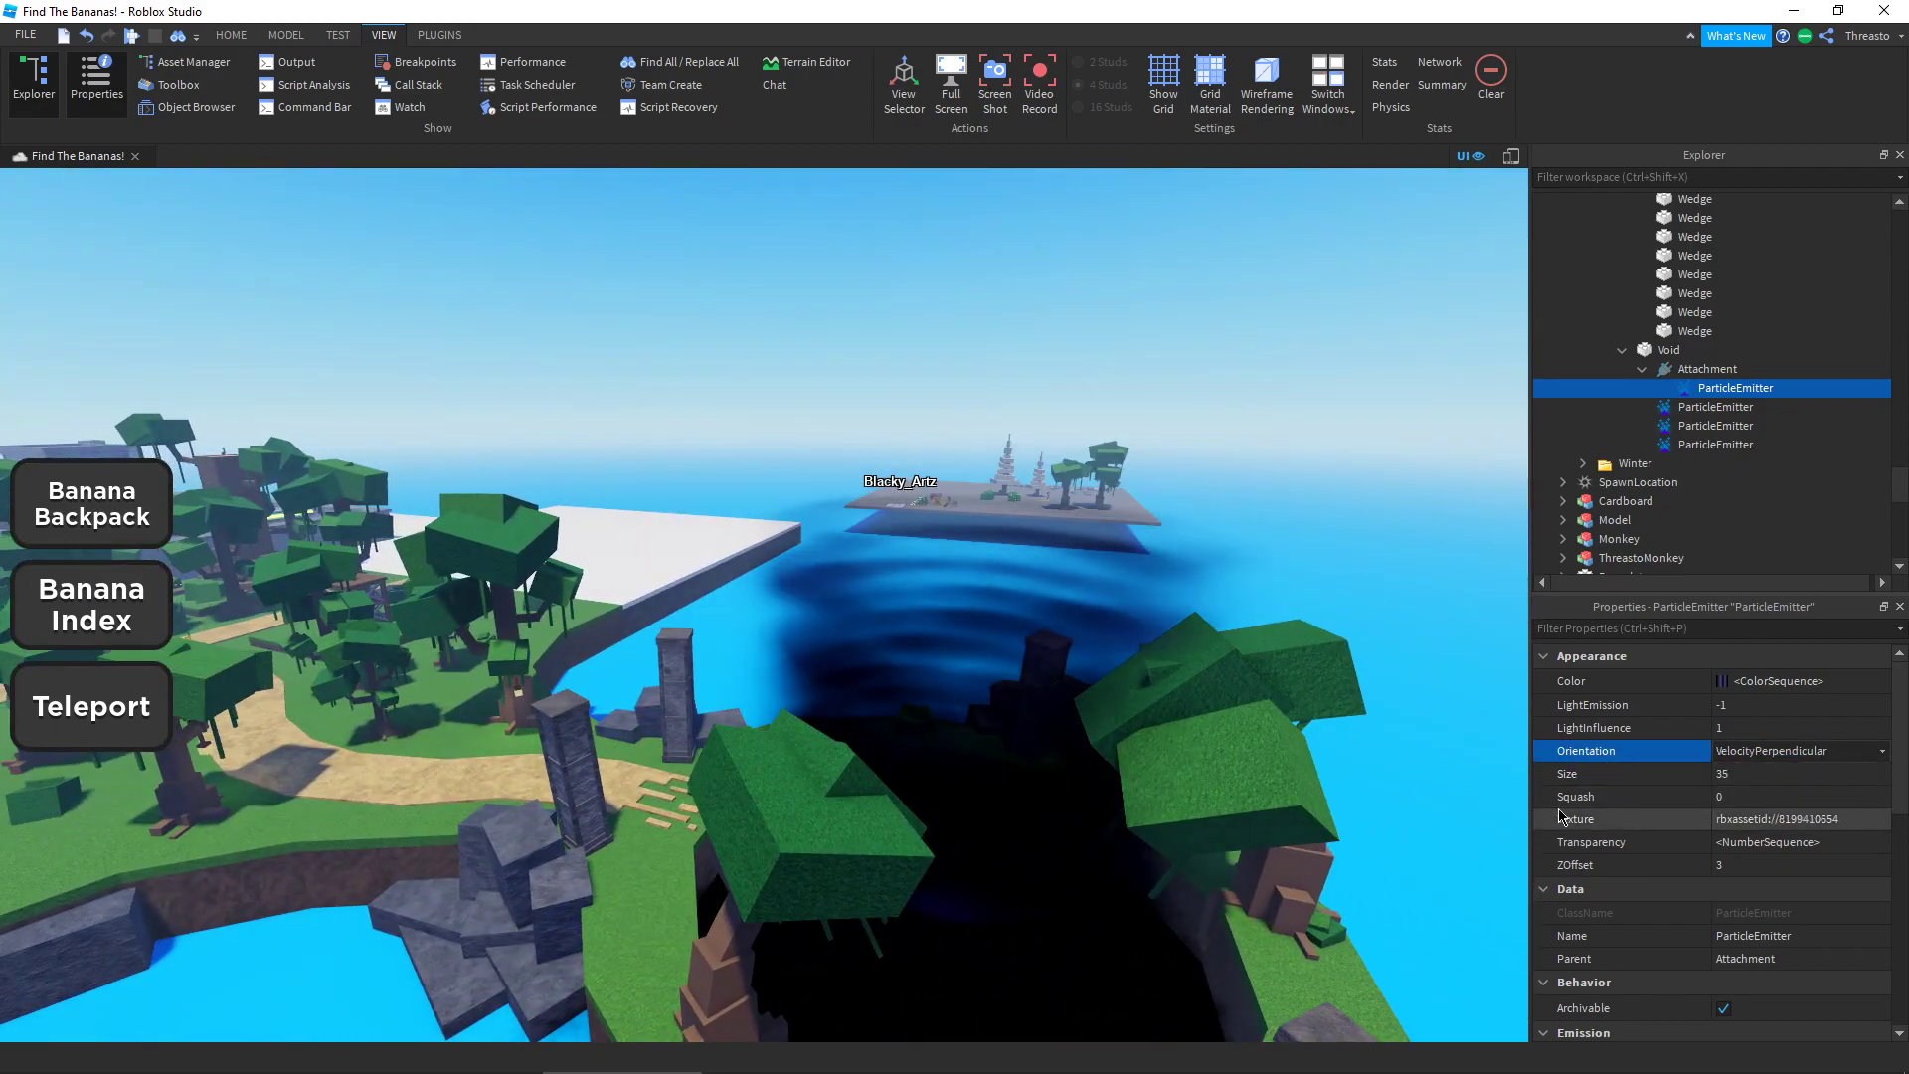
Step: Try the VelocityParallel orientation on the attachment's emitter, set it back to VelocityPerpendicular and clear the selection
{"action": "key", "text": "w"}
{"action": "key", "text": "f"}
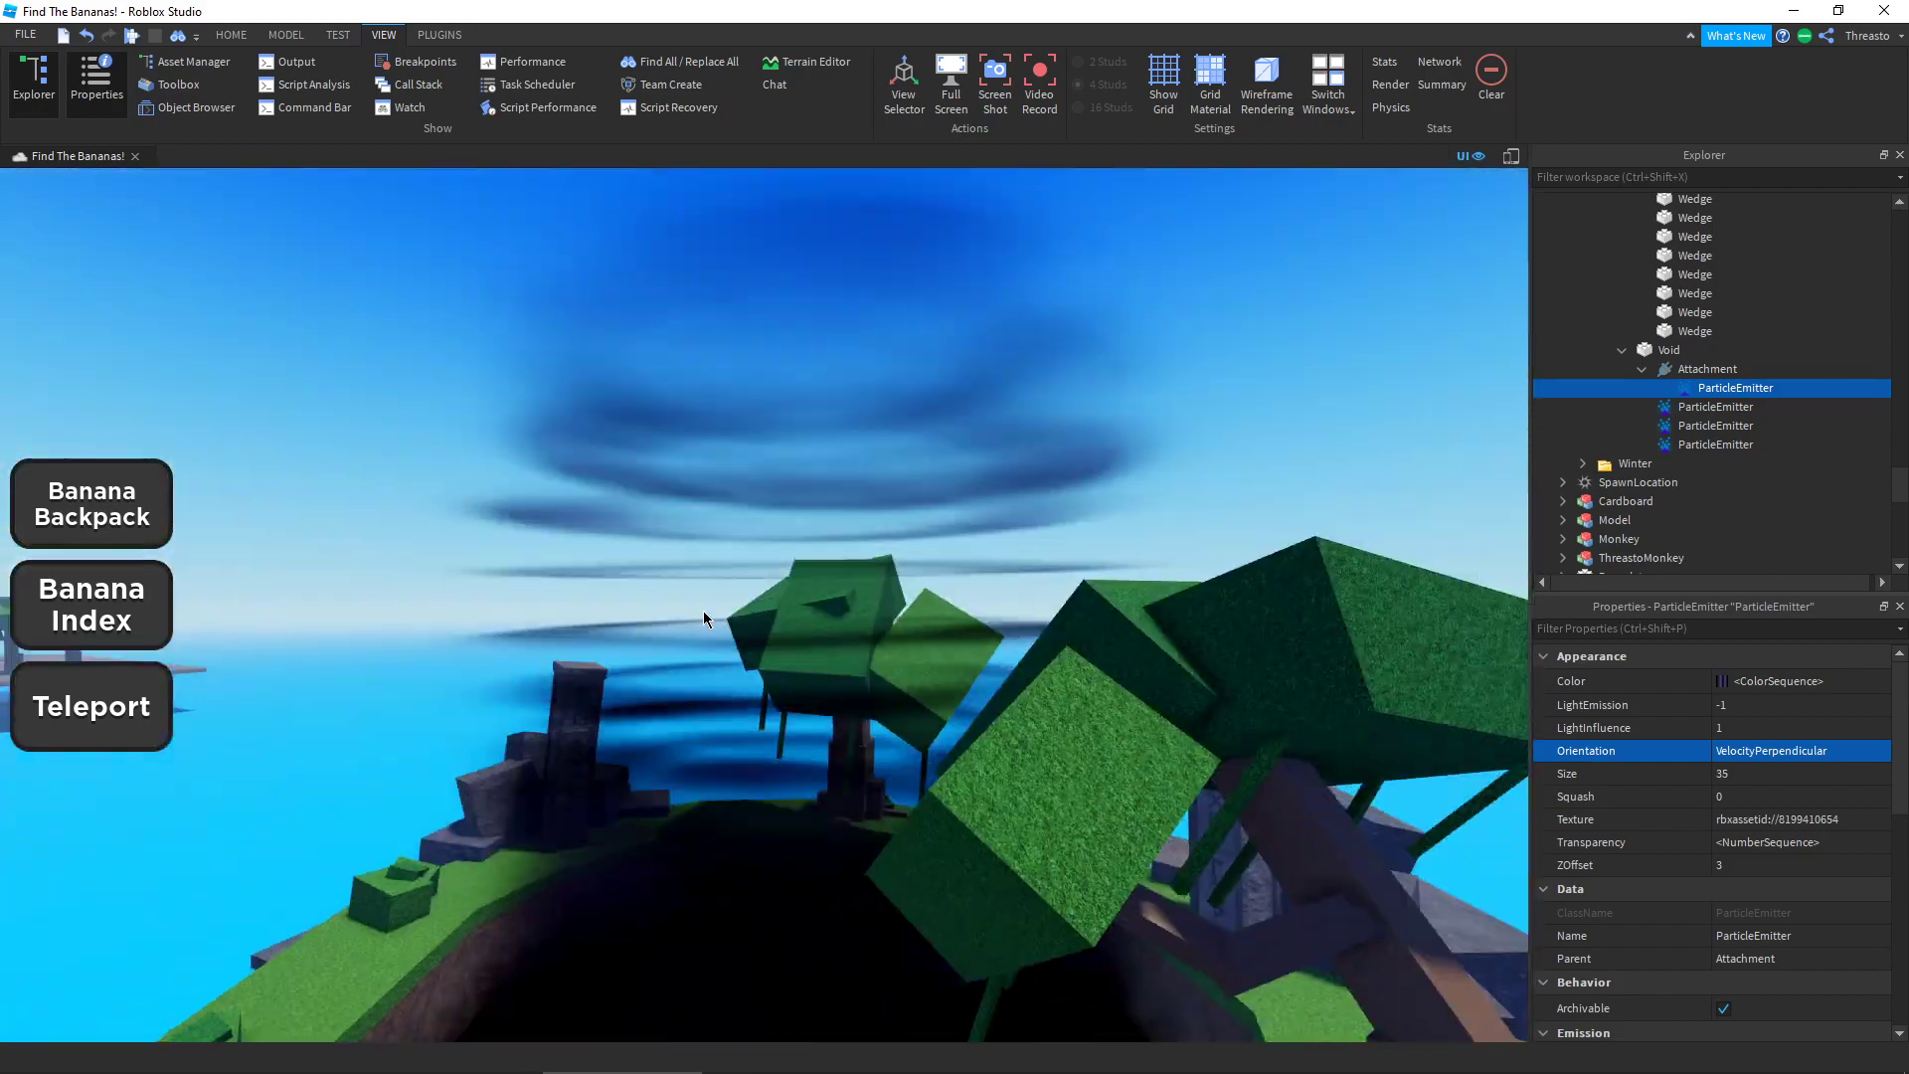
{"action": "left_click", "coordinate": [1770, 753]}
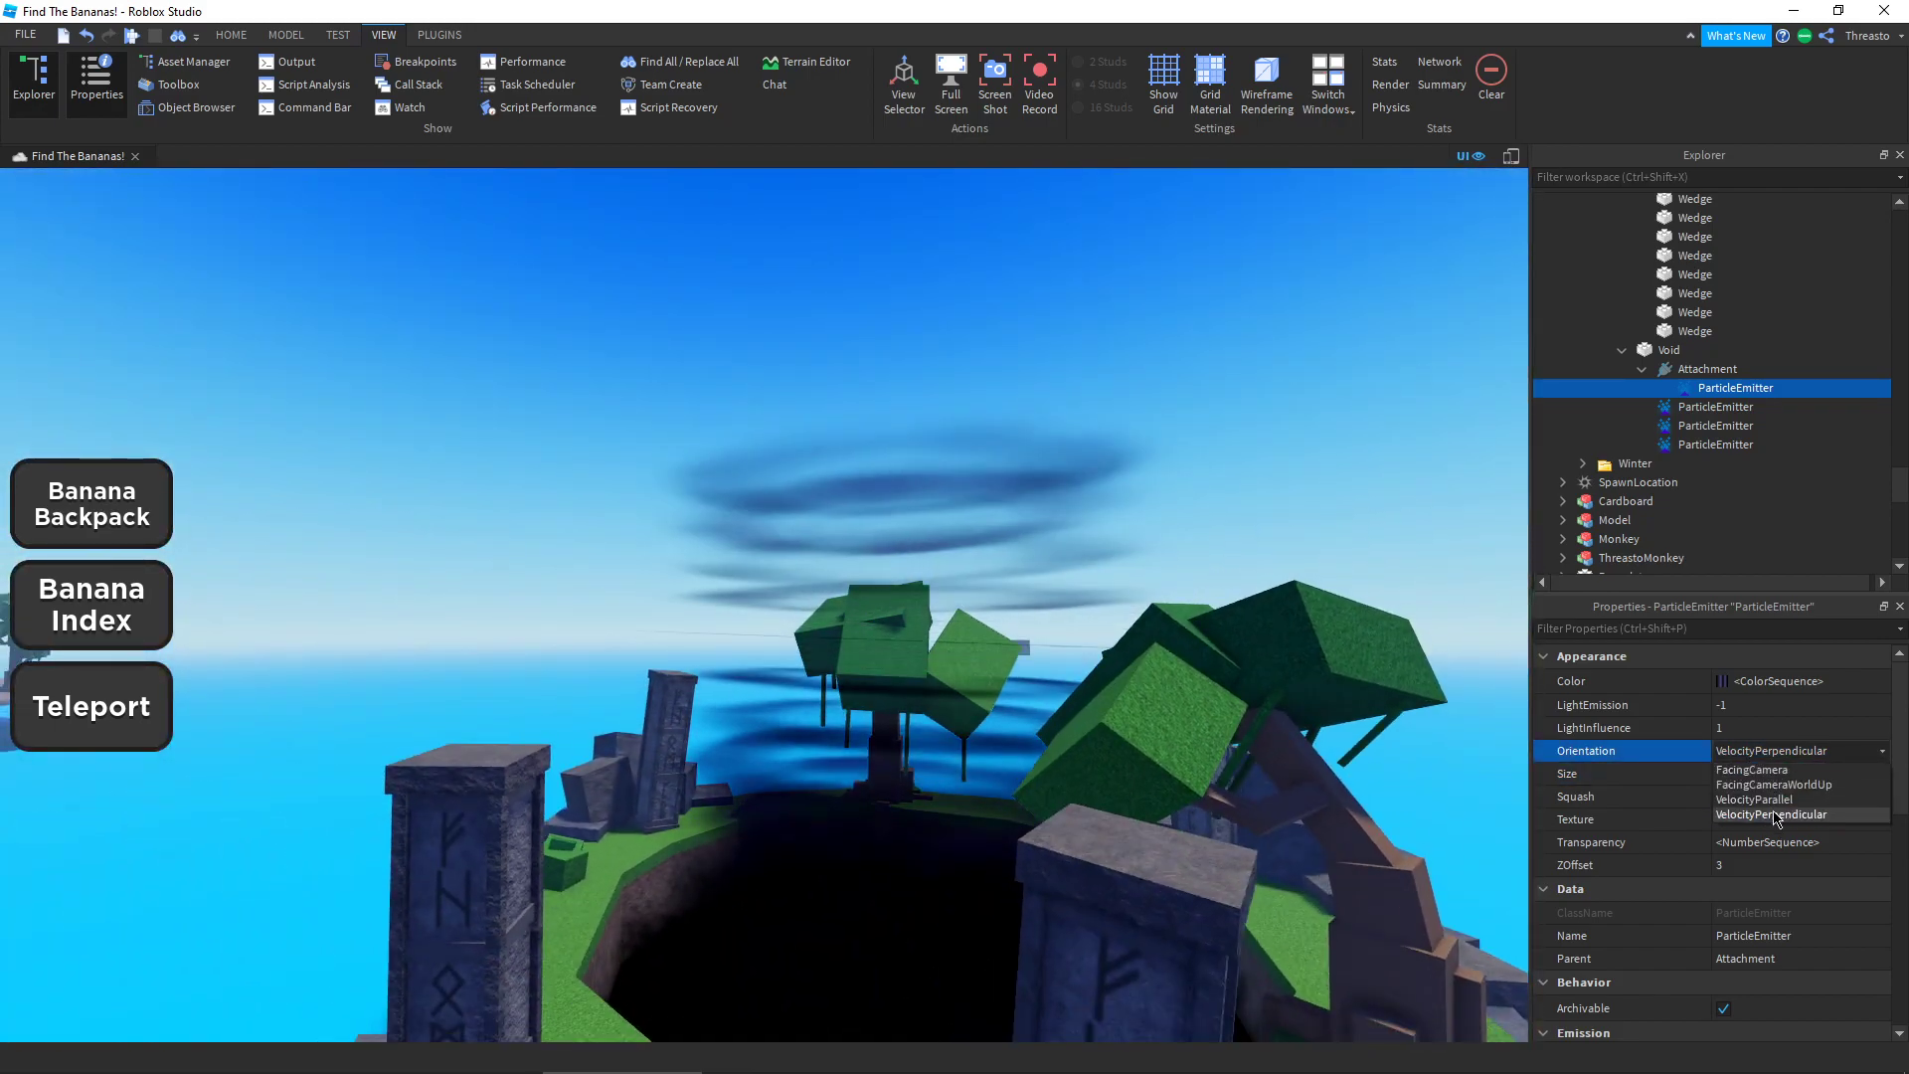
{"action": "left_click", "coordinate": [1765, 793]}
{"action": "right_click_drag", "start_coordinate": [1347, 600], "coordinate": [1491, 599]}
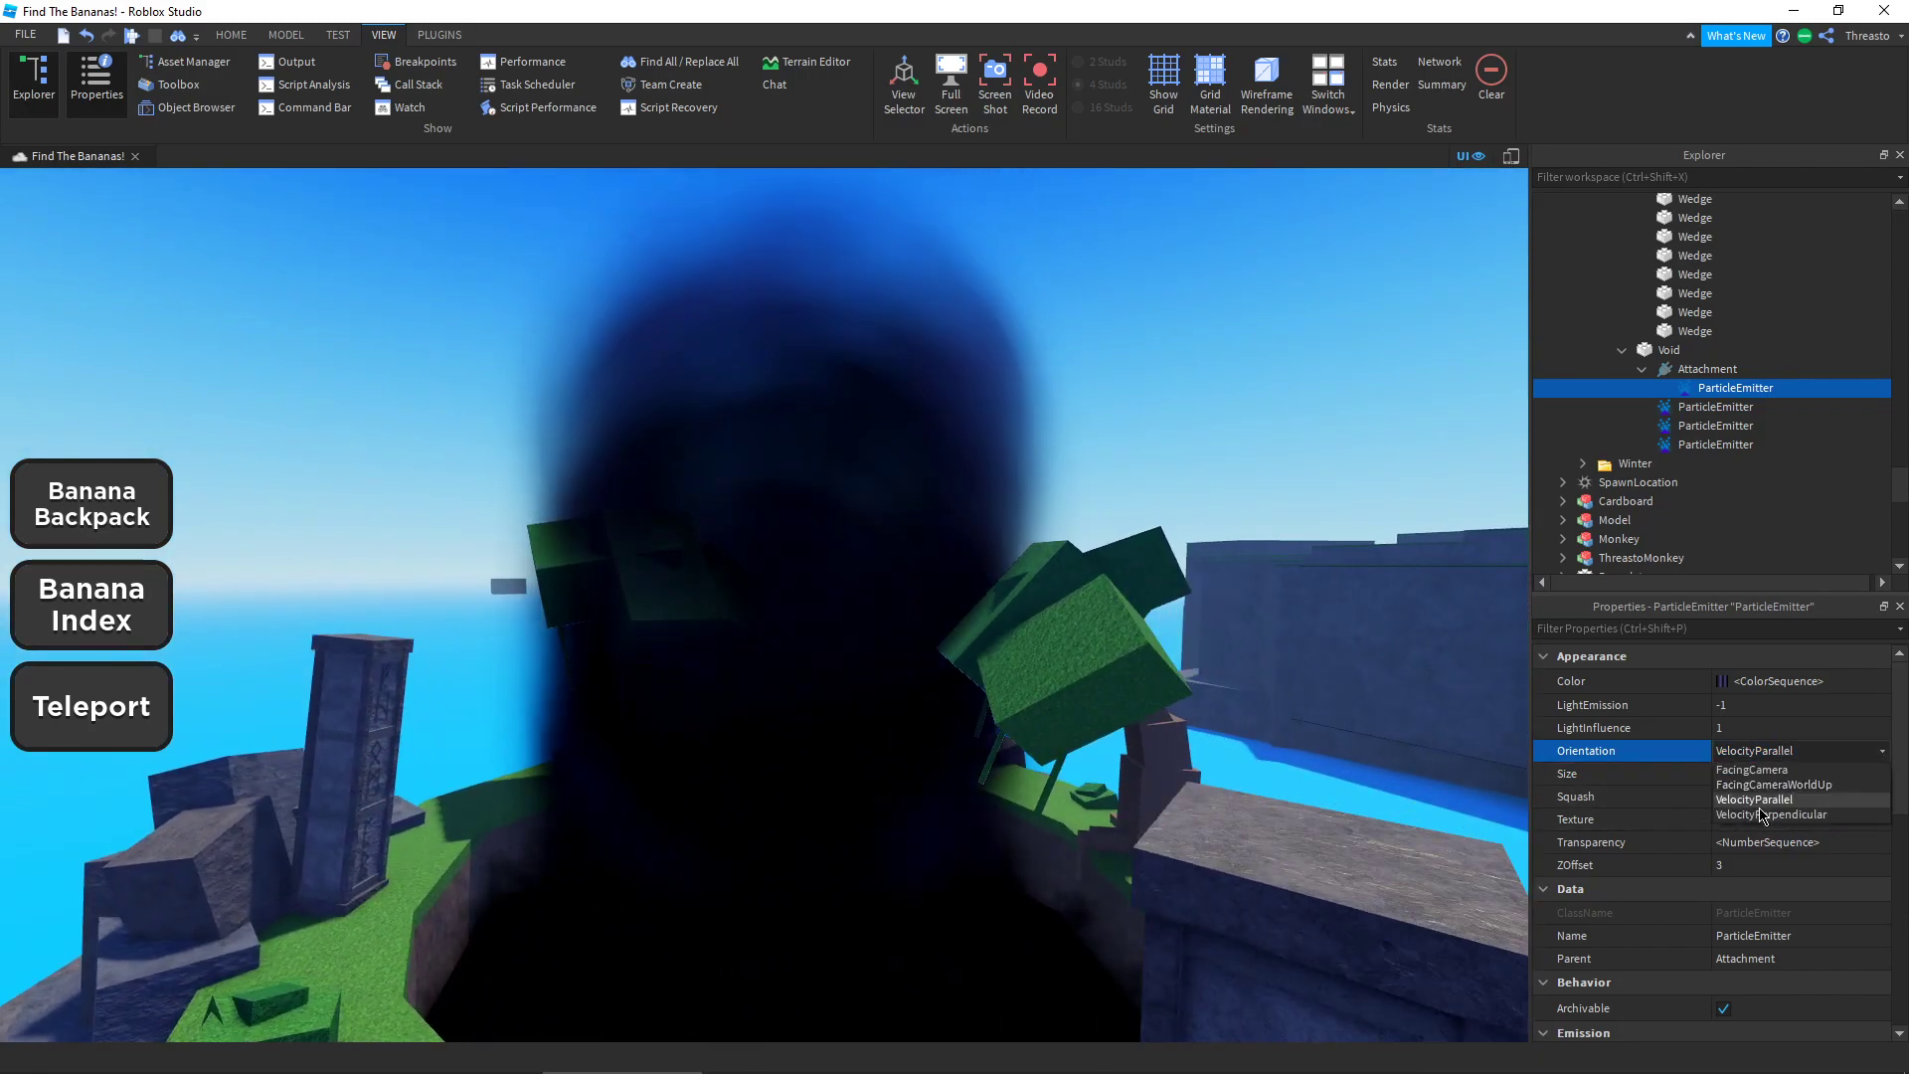
{"action": "left_click", "coordinate": [1763, 815]}
{"action": "left_click", "coordinate": [1144, 407]}
Step: Examine the VelocityPerpendicular rings above the hole from several angles around the island
{"action": "right_click_drag", "start_coordinate": [1144, 408], "coordinate": [769, 721]}
{"action": "scroll", "coordinate": [769, 721], "scroll_direction": "down", "scroll_amount": 4}
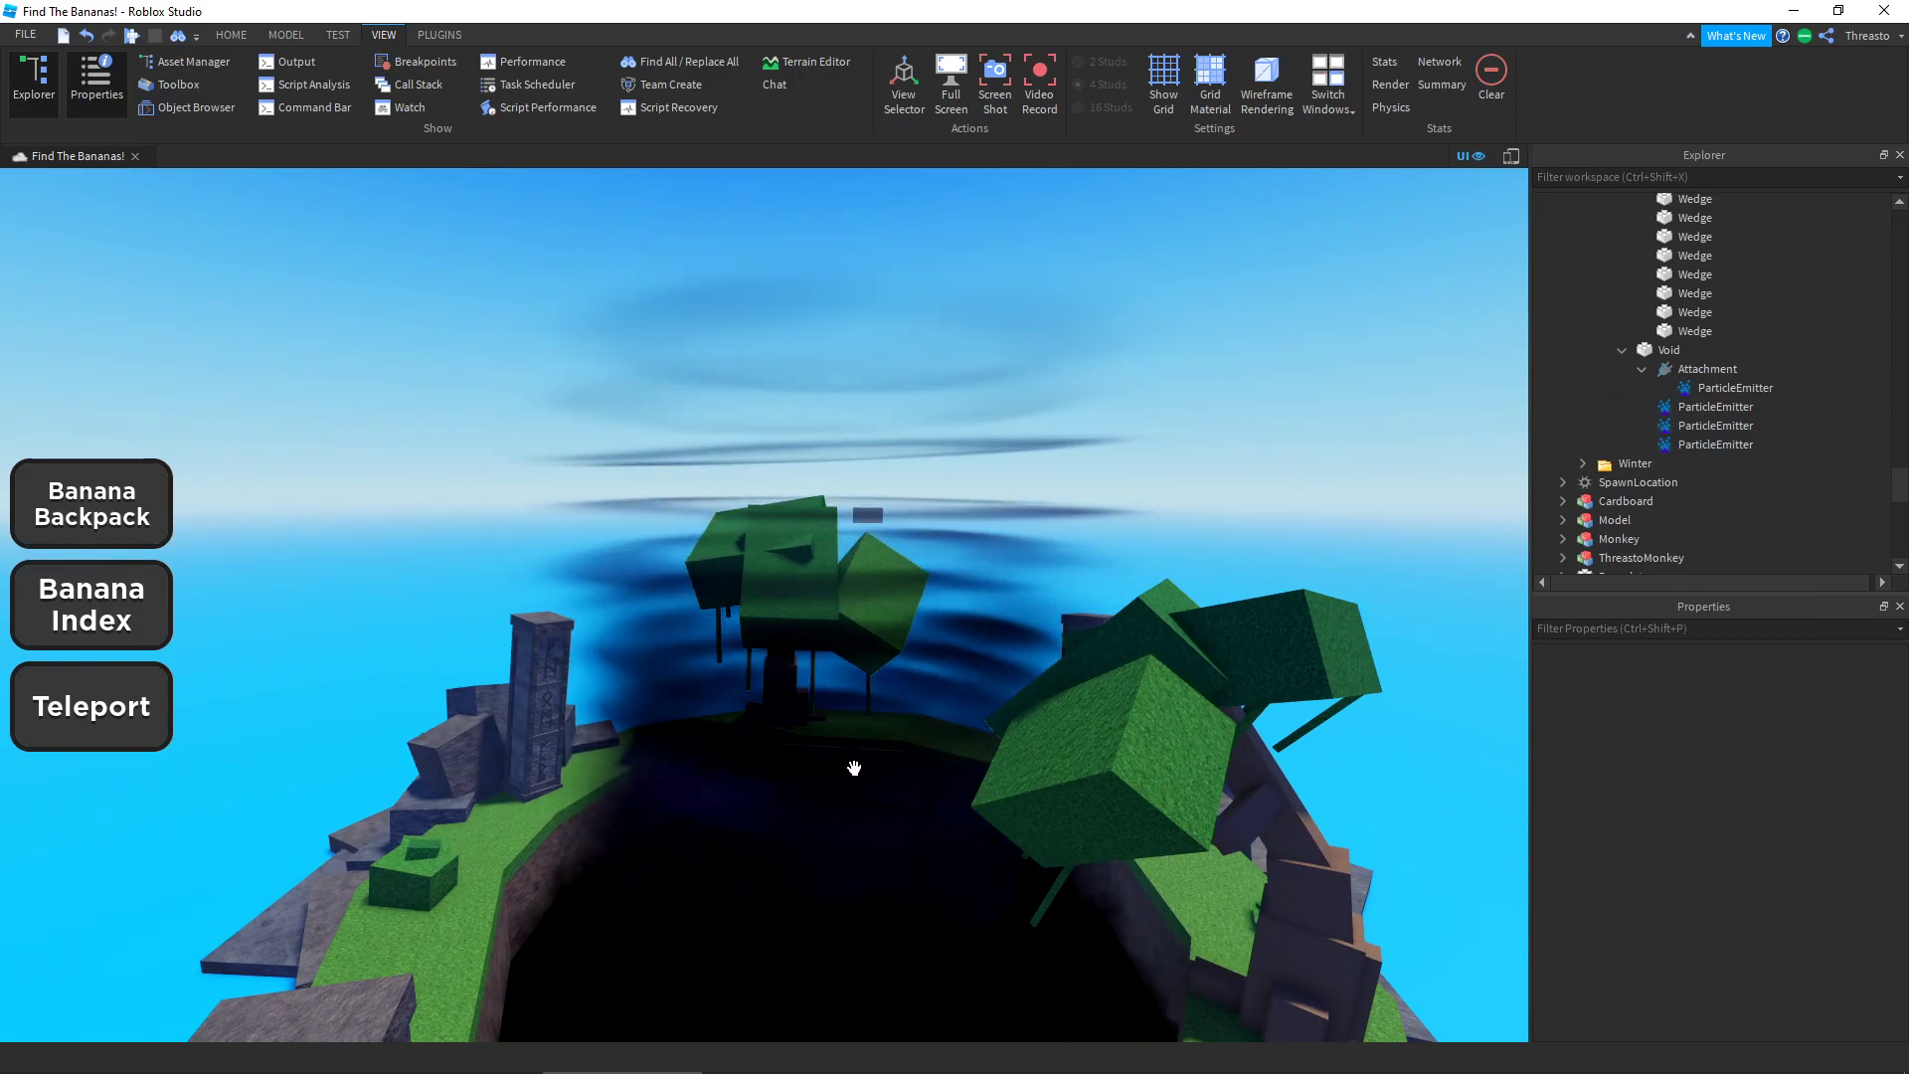
{"action": "right_click_drag", "start_coordinate": [822, 895], "coordinate": [850, 950]}
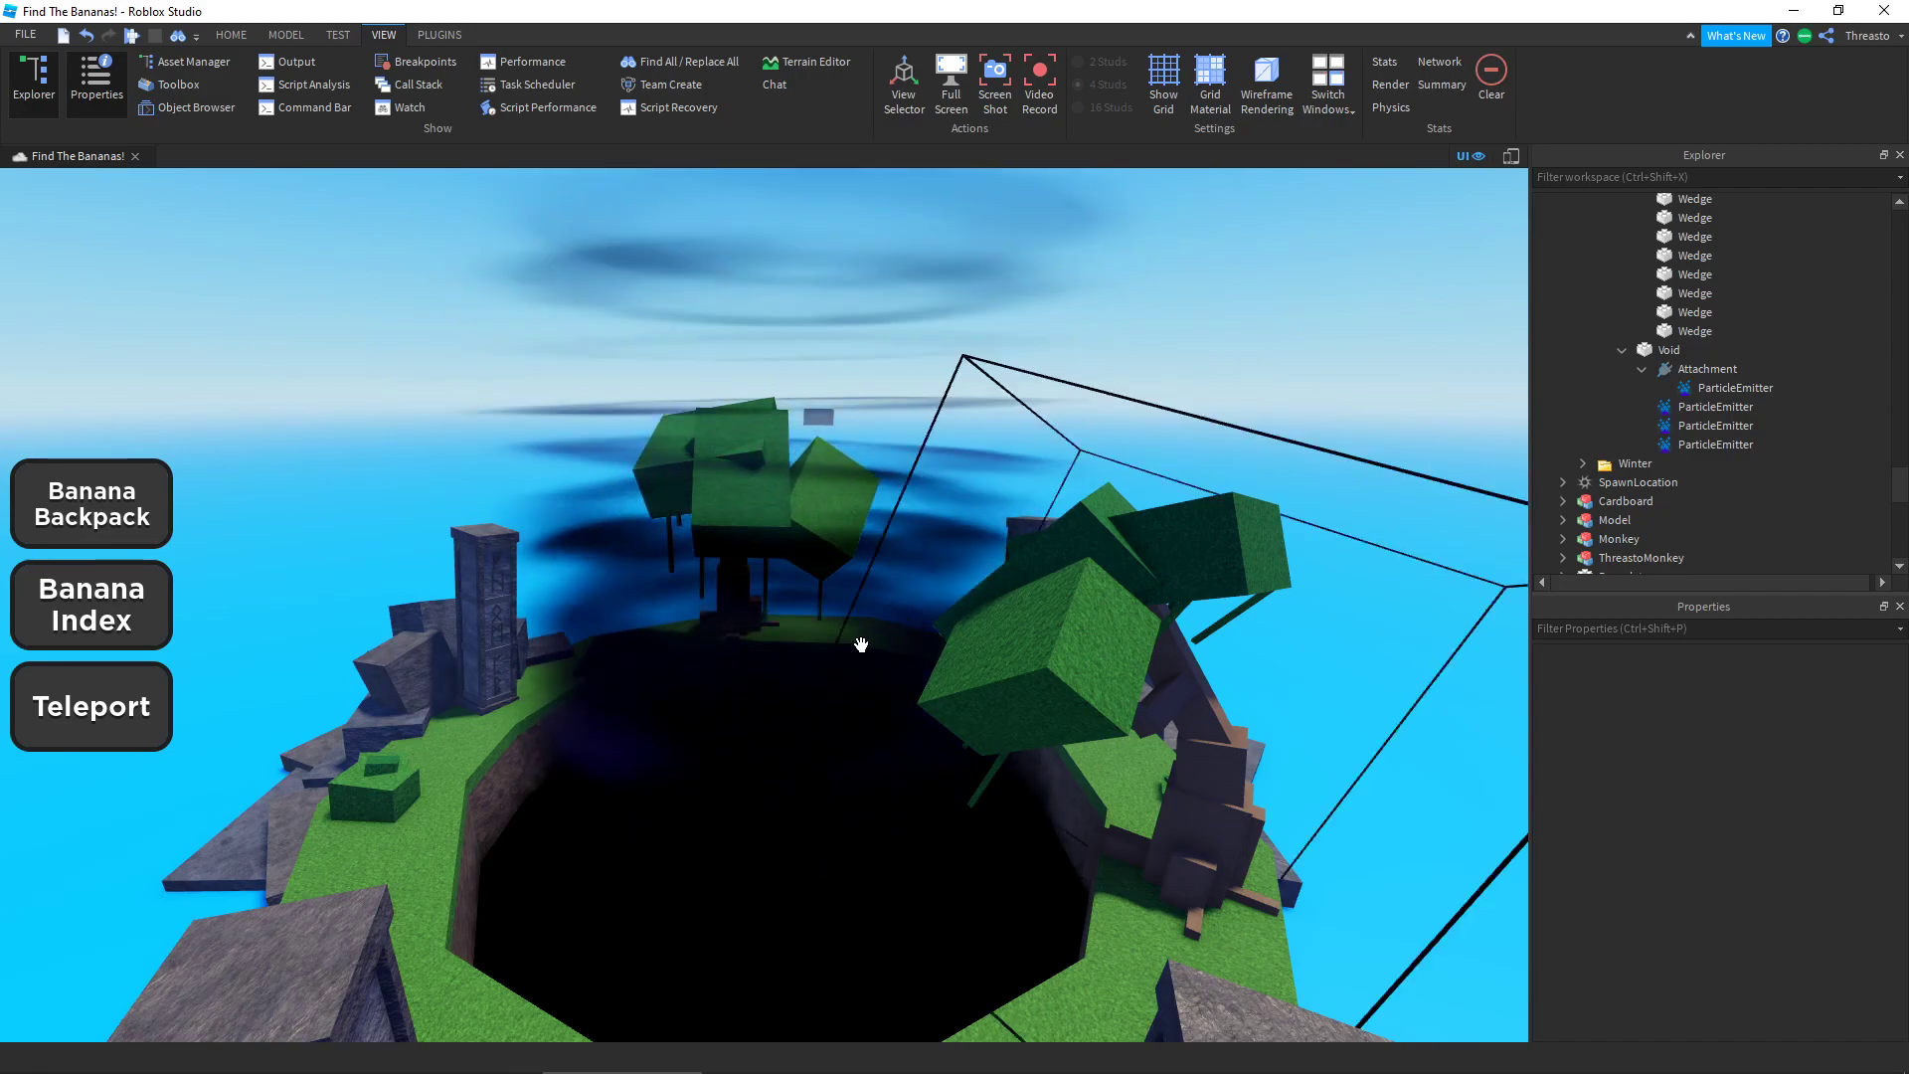
{"action": "right_click_drag", "start_coordinate": [740, 638], "coordinate": [696, 622]}
{"action": "key", "text": "q"}
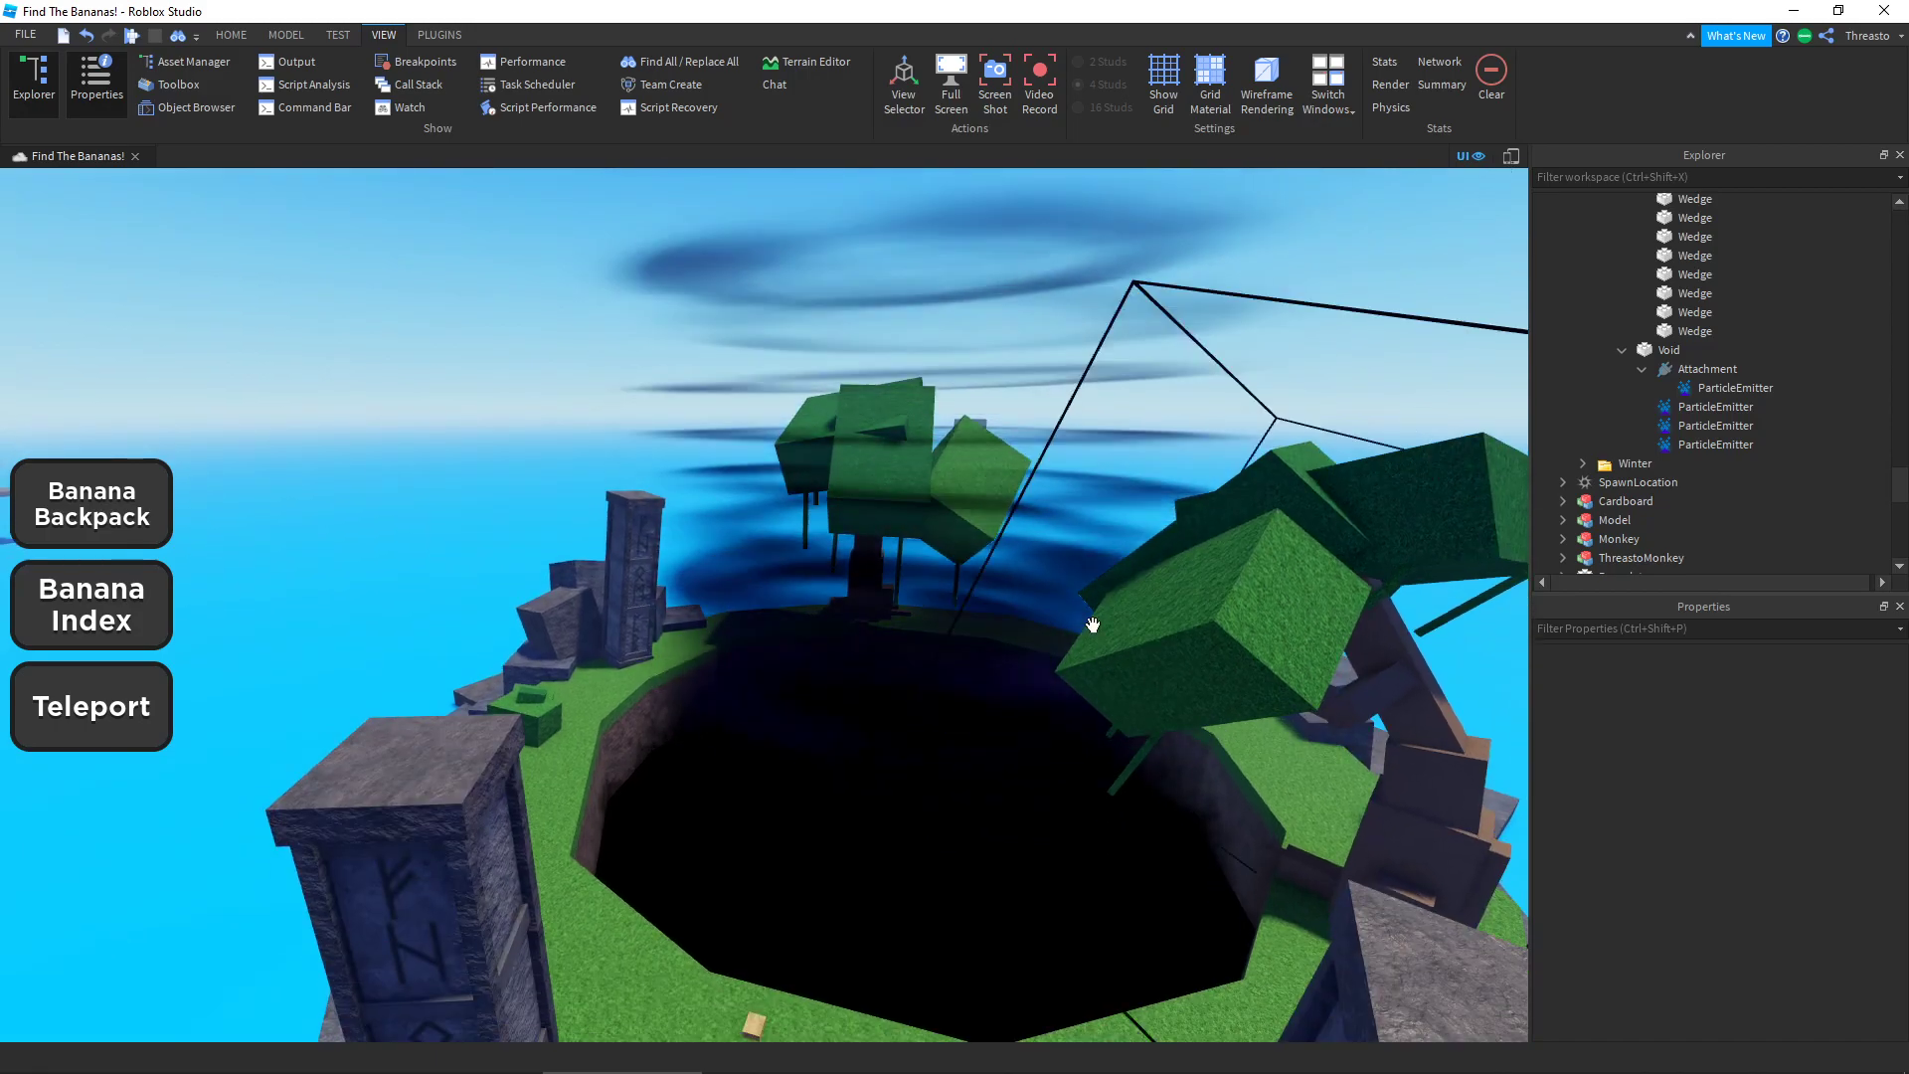
{"action": "key", "text": "a"}
{"action": "right_click_drag", "start_coordinate": [891, 605], "coordinate": [904, 610]}
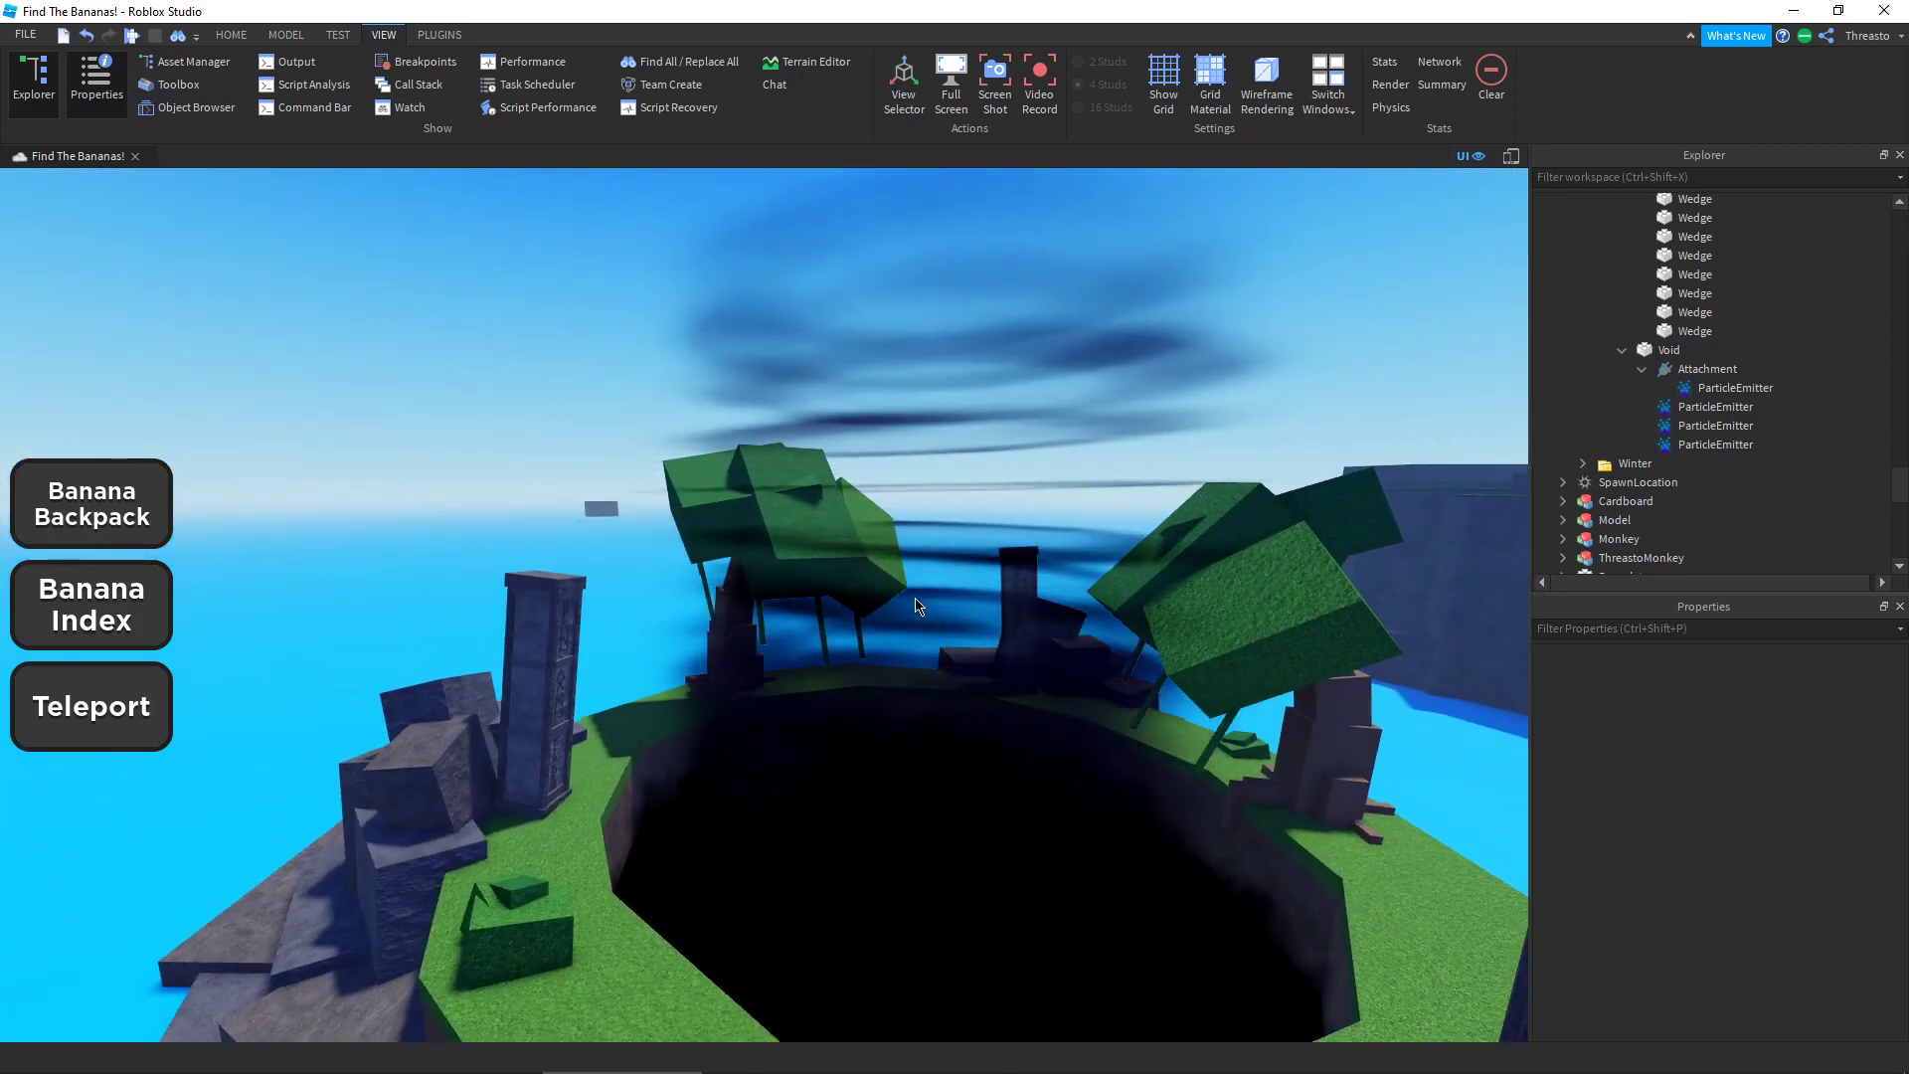
Step: Disable the particle emitter inside the Void part's attachment
{"action": "left_click", "coordinate": [1735, 388]}
{"action": "left_click", "coordinate": [1723, 945]}
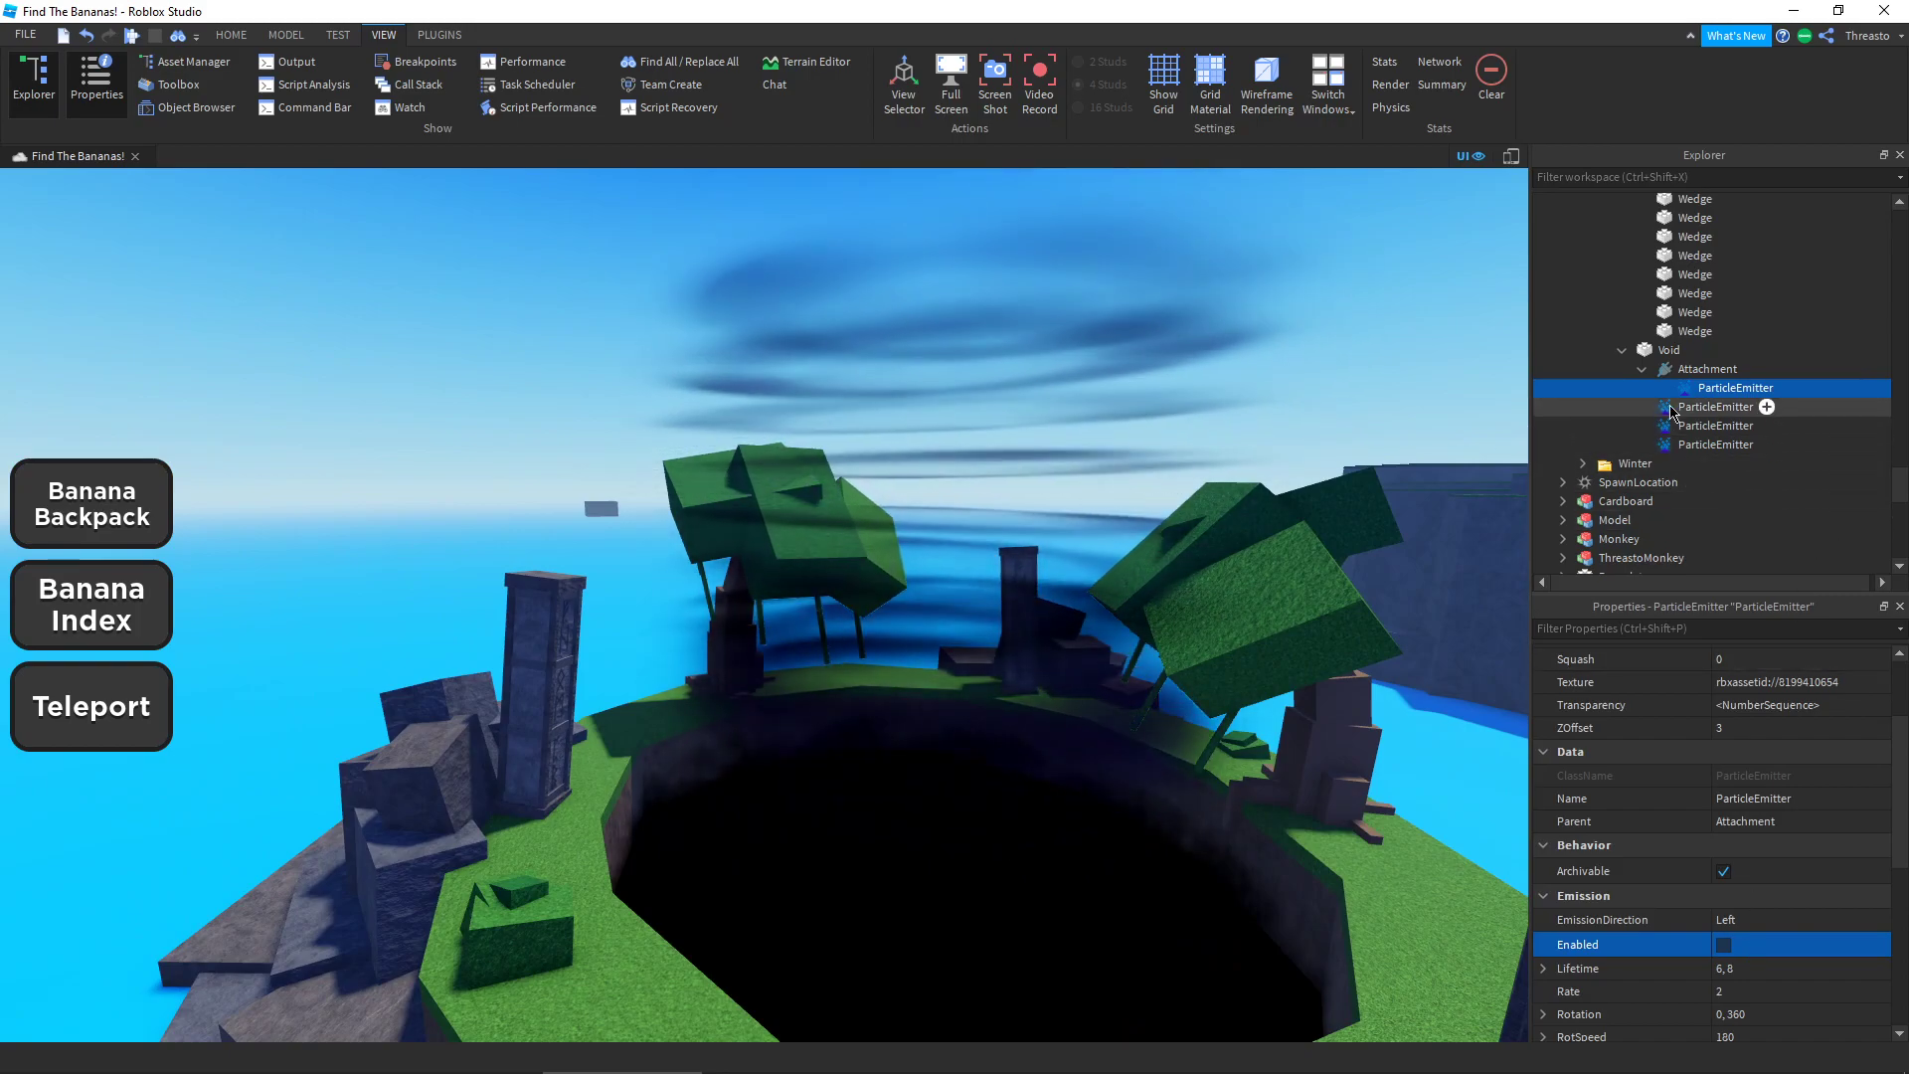
Step: Enable the last particle emitter directly under the Void part and clear the selection
{"action": "left_click", "coordinate": [1715, 407]}
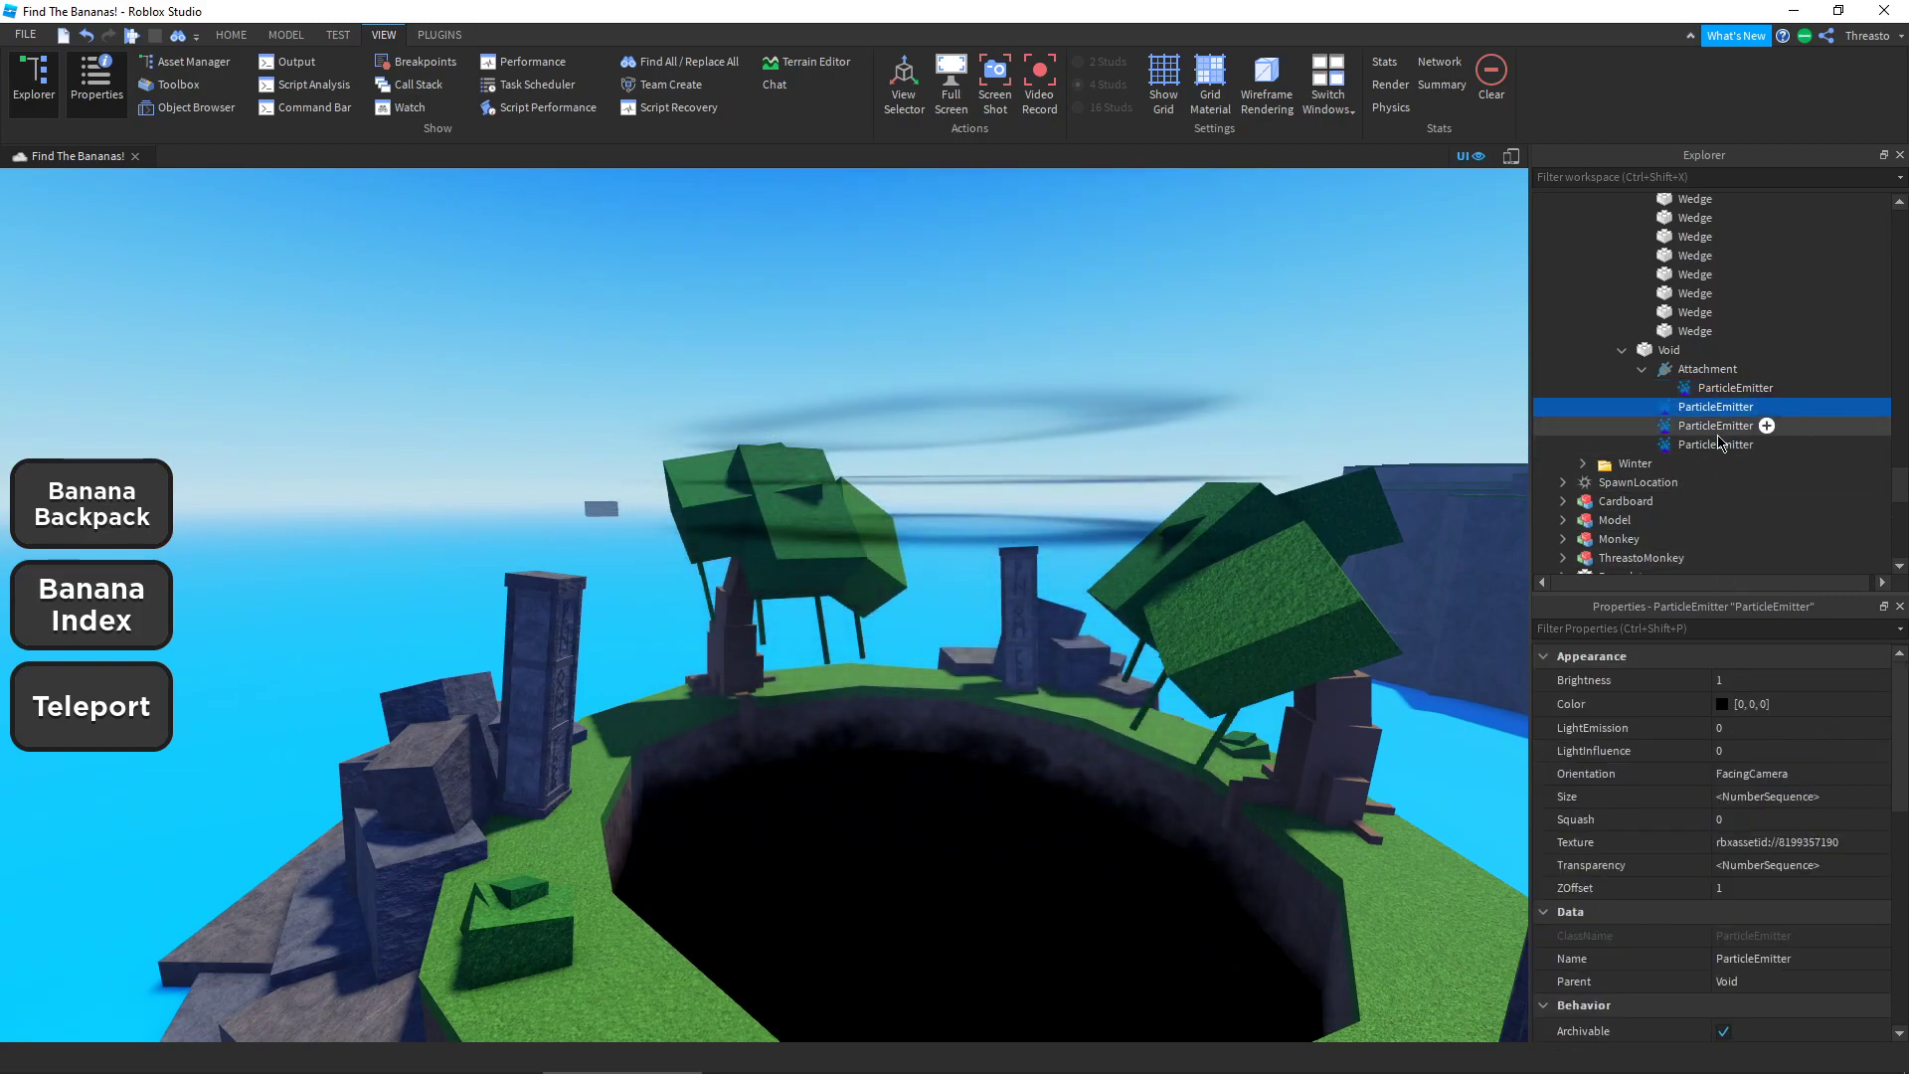
{"action": "scroll", "coordinate": [1731, 735], "scroll_direction": "down", "scroll_amount": 4}
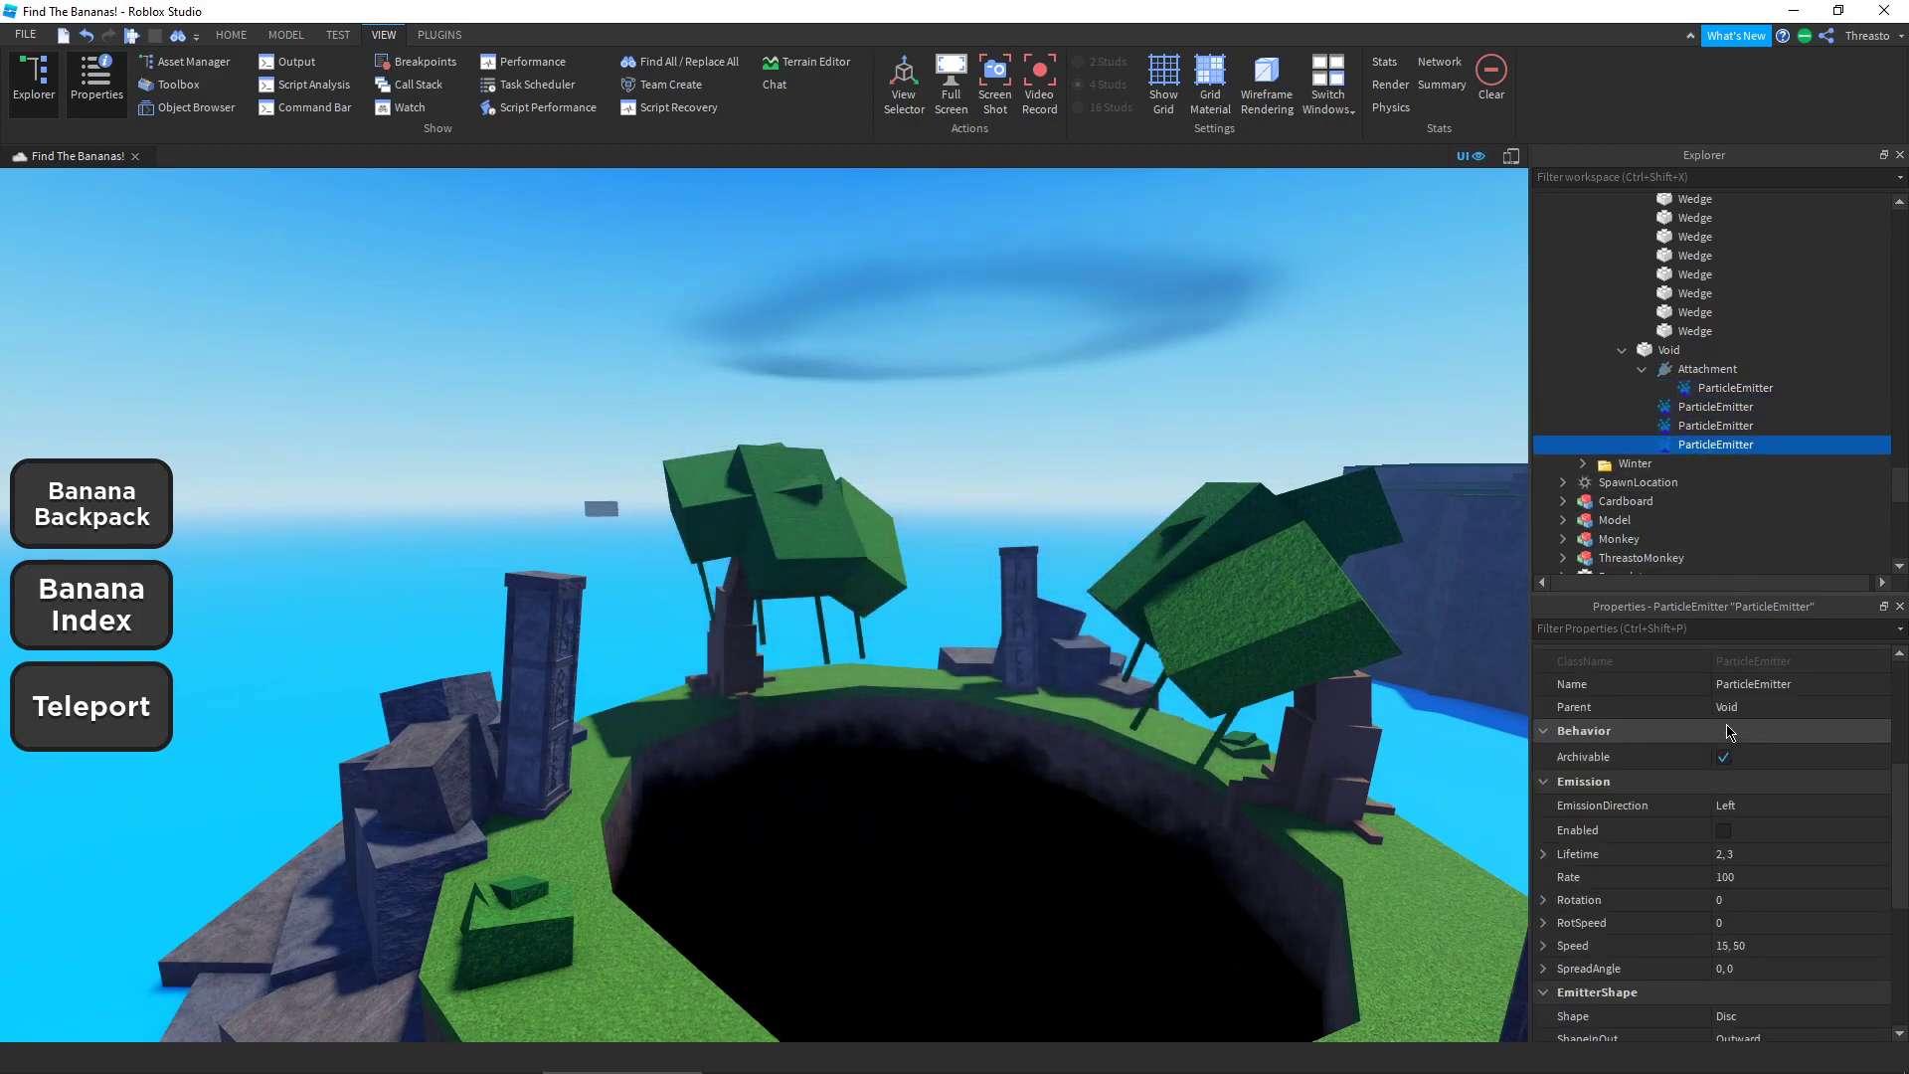
{"action": "right_click_drag", "start_coordinate": [1131, 643], "coordinate": [1134, 646]}
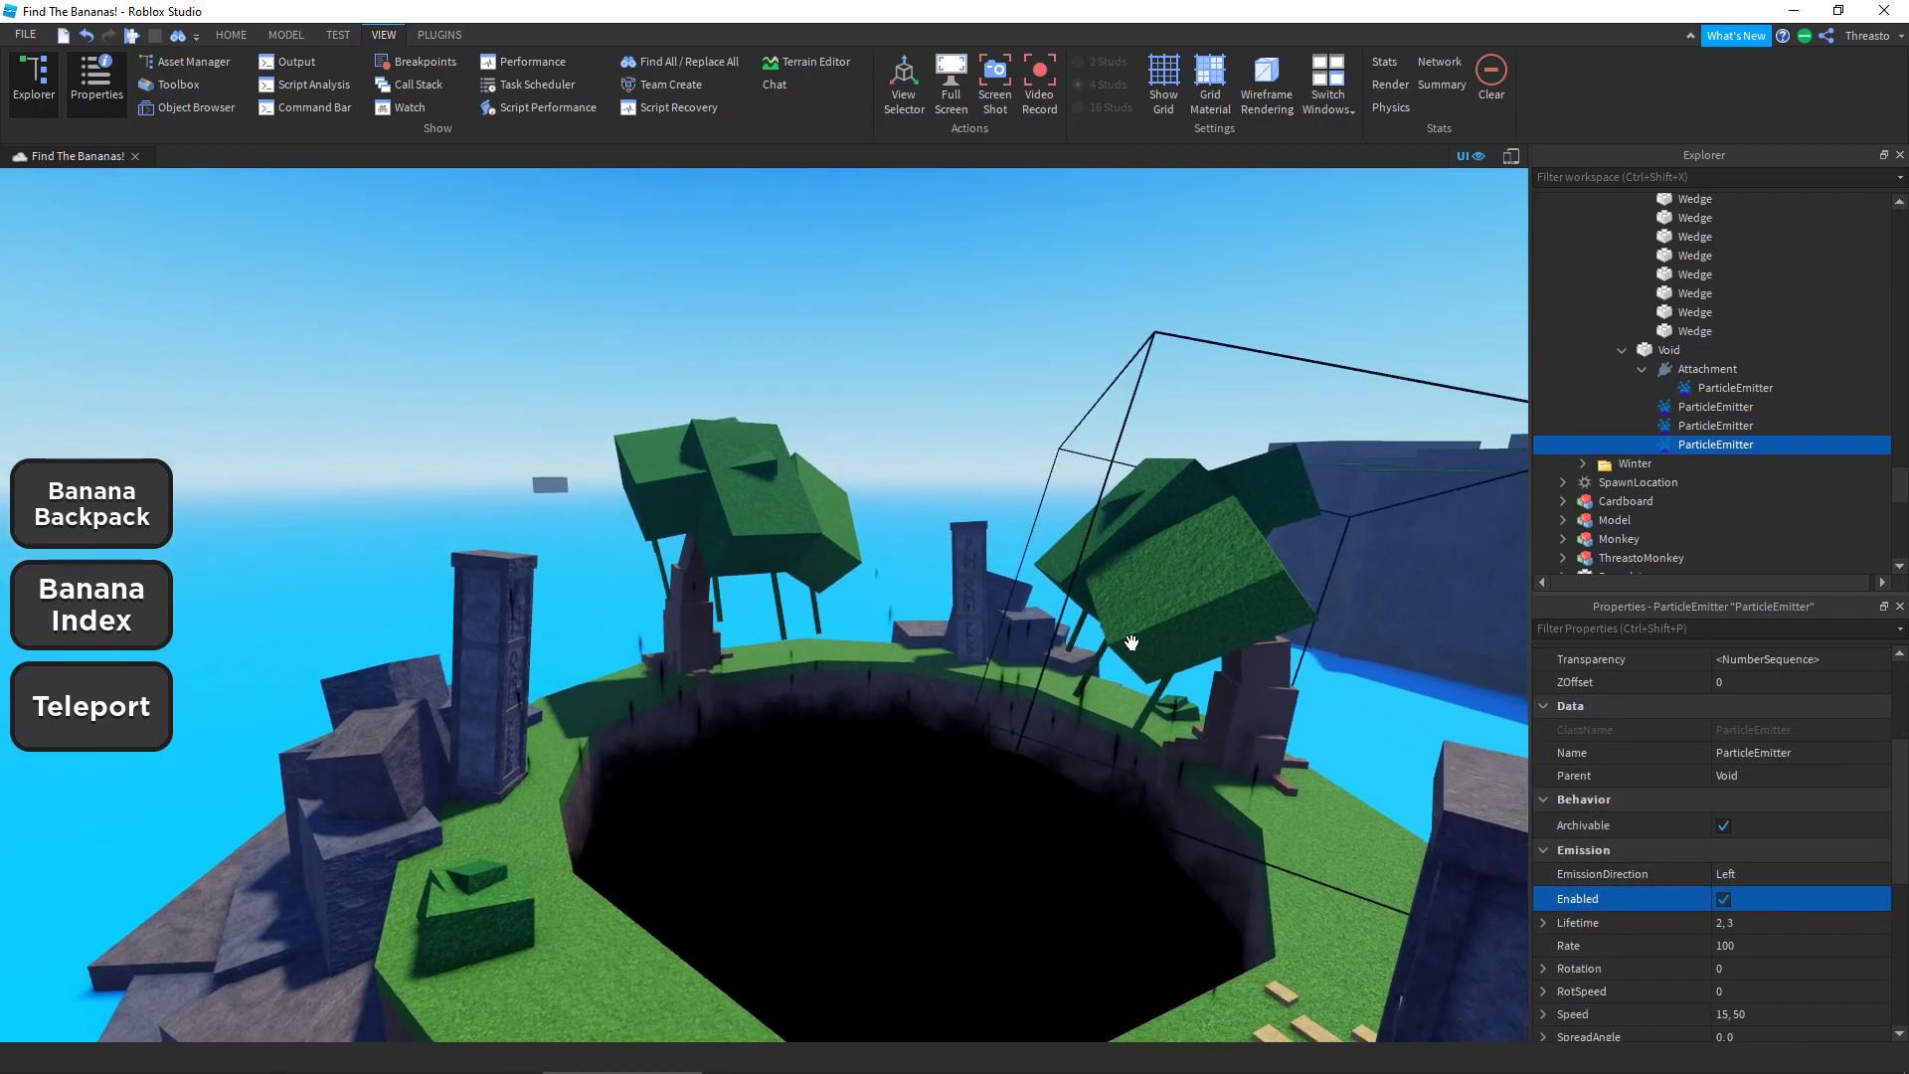
{"action": "left_click", "coordinate": [1029, 414]}
Step: Examine the black streaks rising from the hole from close up and farther back
{"action": "right_click_drag", "start_coordinate": [1029, 414], "coordinate": [987, 409]}
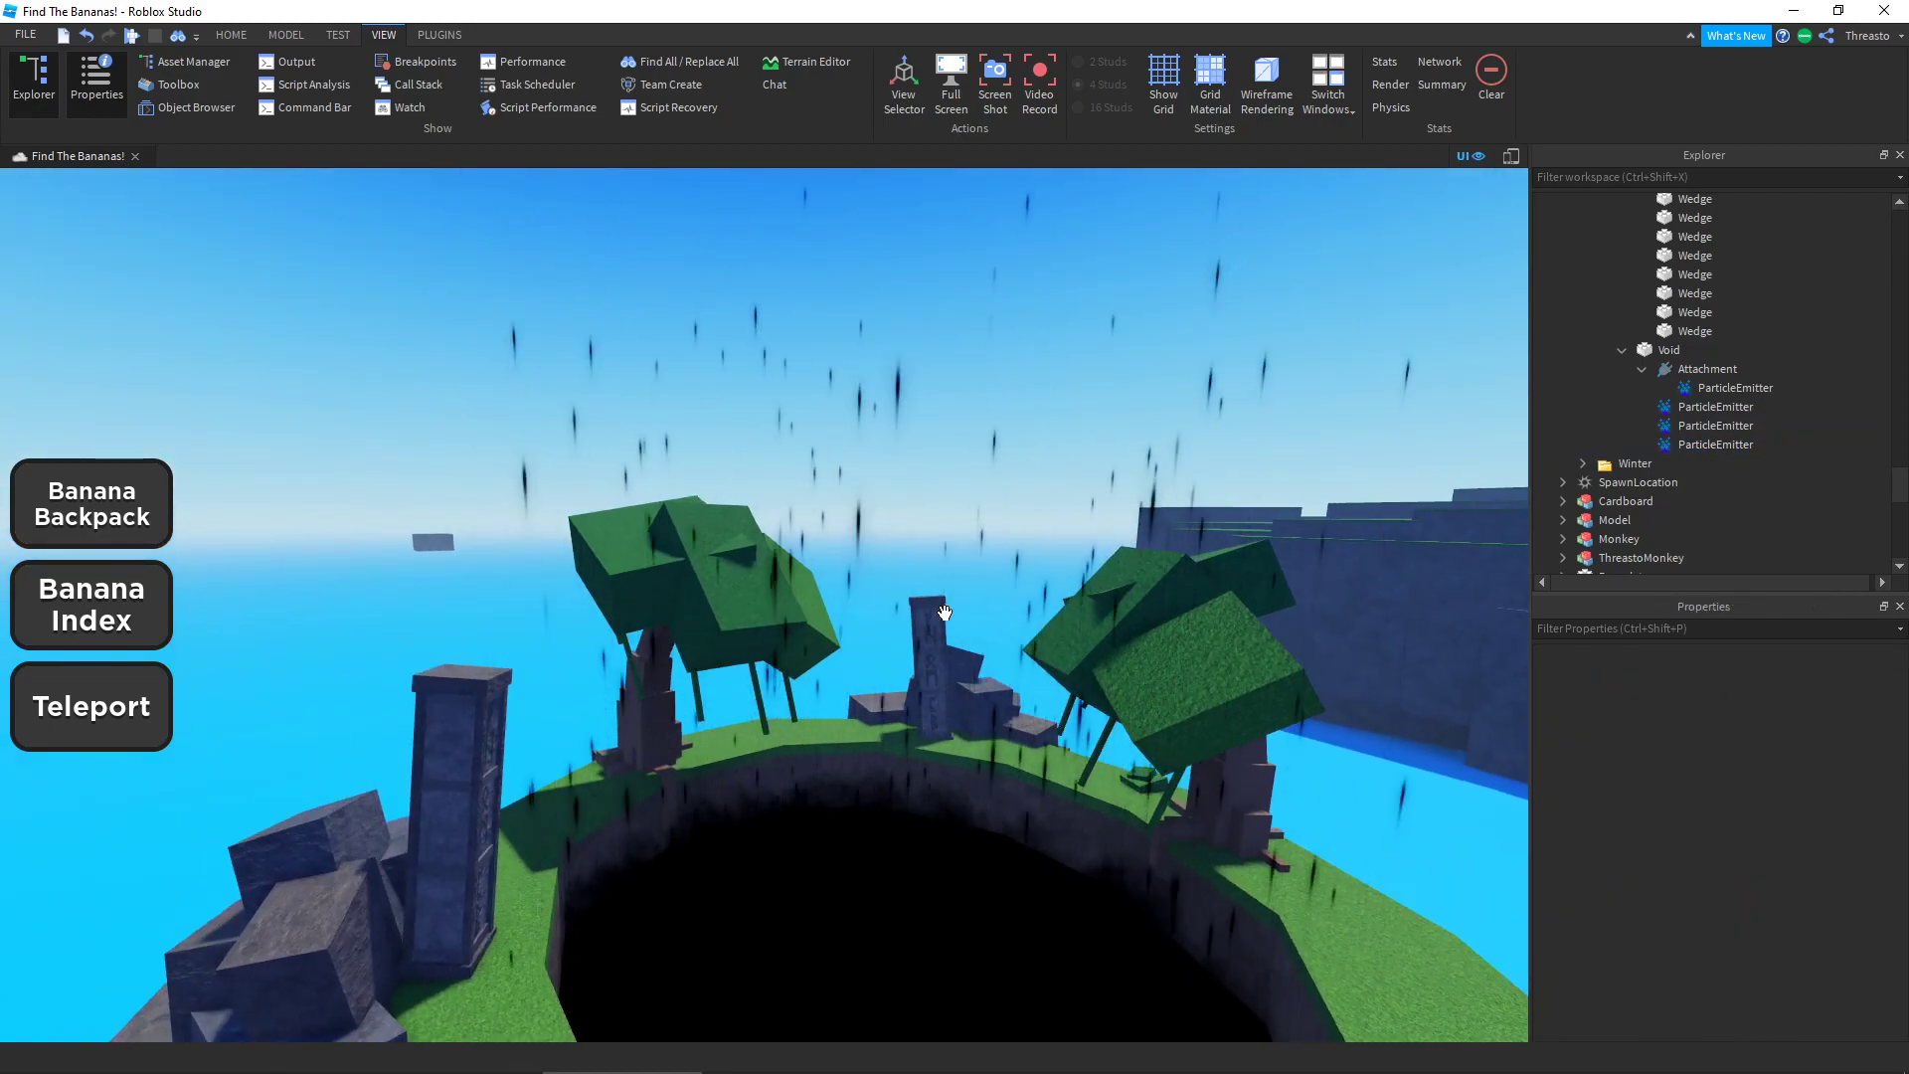
{"action": "right_click_drag", "start_coordinate": [946, 611], "coordinate": [951, 607]}
{"action": "key", "text": "w"}
{"action": "key", "text": "d"}
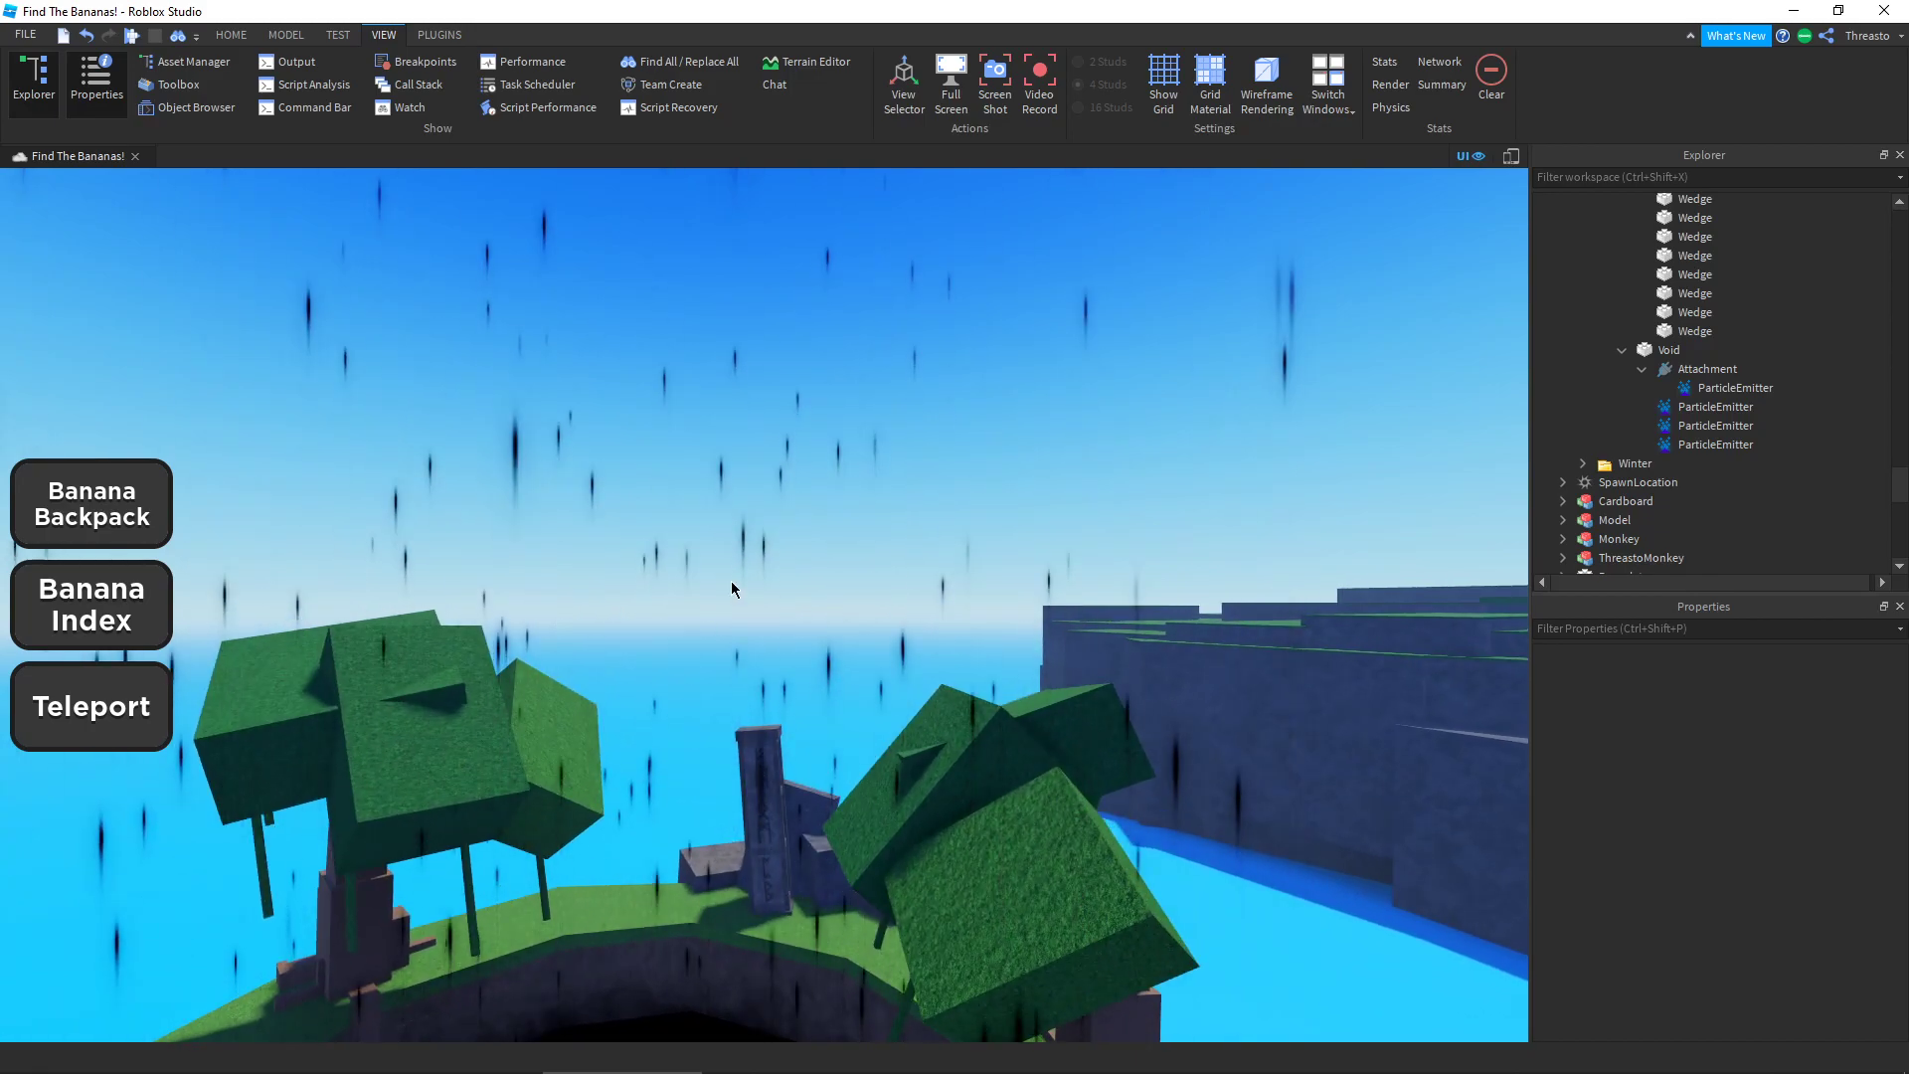
{"action": "key", "text": "s"}
{"action": "key", "text": "a"}
{"action": "key", "text": "s"}
{"action": "key", "text": "a"}
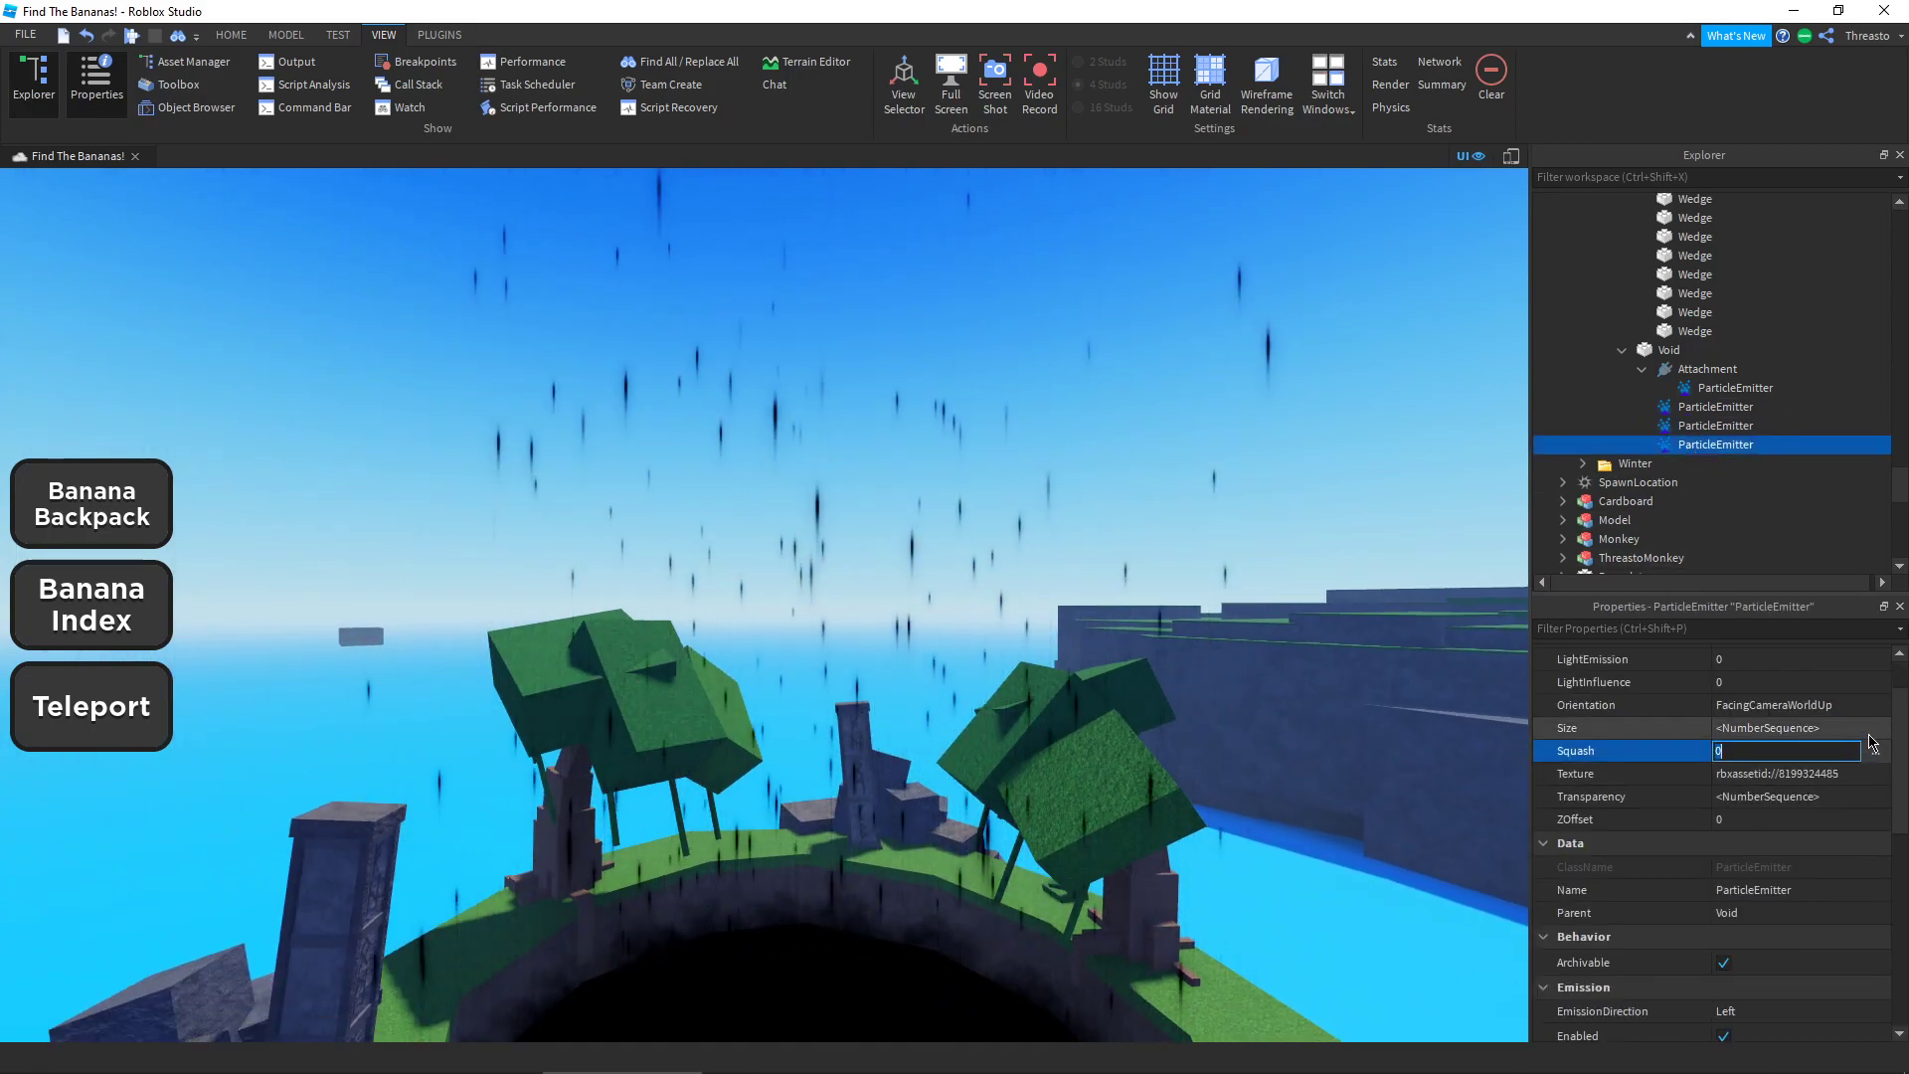
Step: Inspect the streak emitter's Size curve and emission settings, comparing them with the particles from near and far
{"action": "left_click", "coordinate": [1874, 734]}
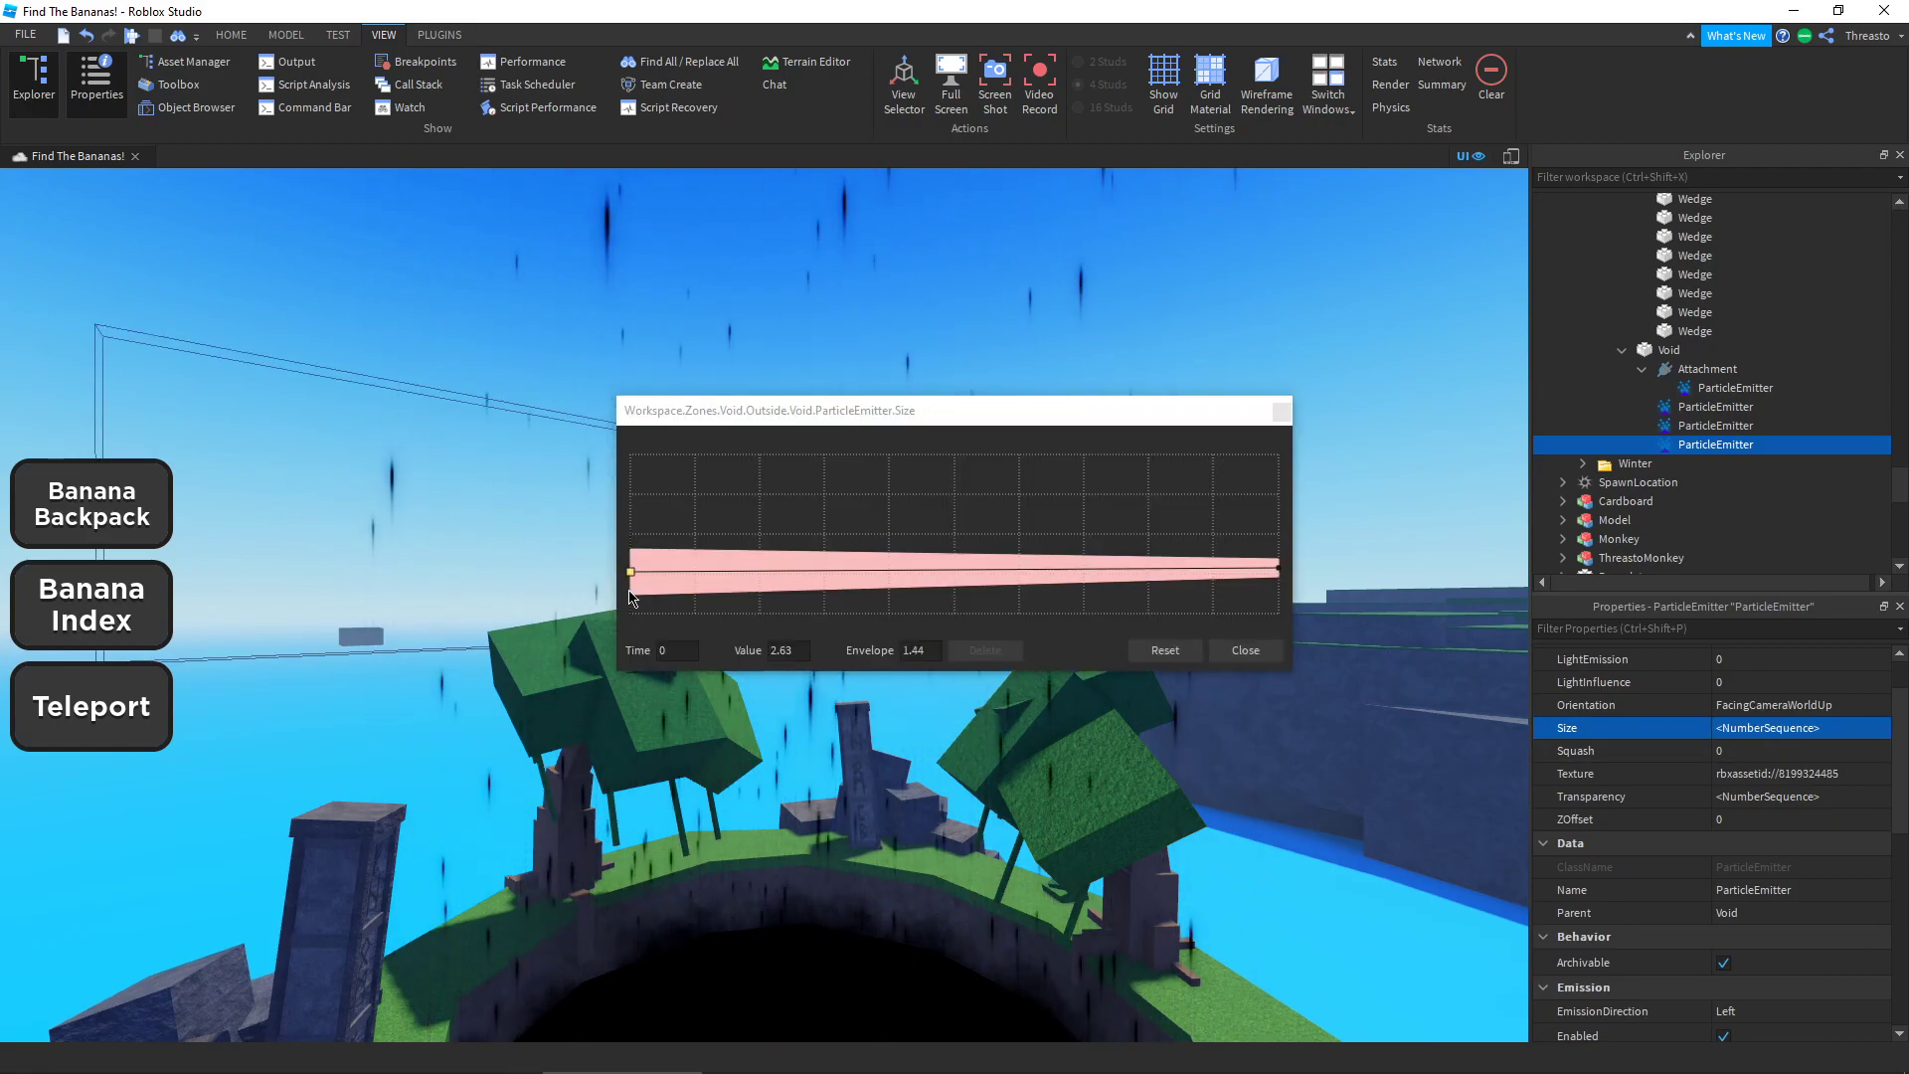
{"action": "left_click", "coordinate": [1277, 653]}
{"action": "key", "text": "w"}
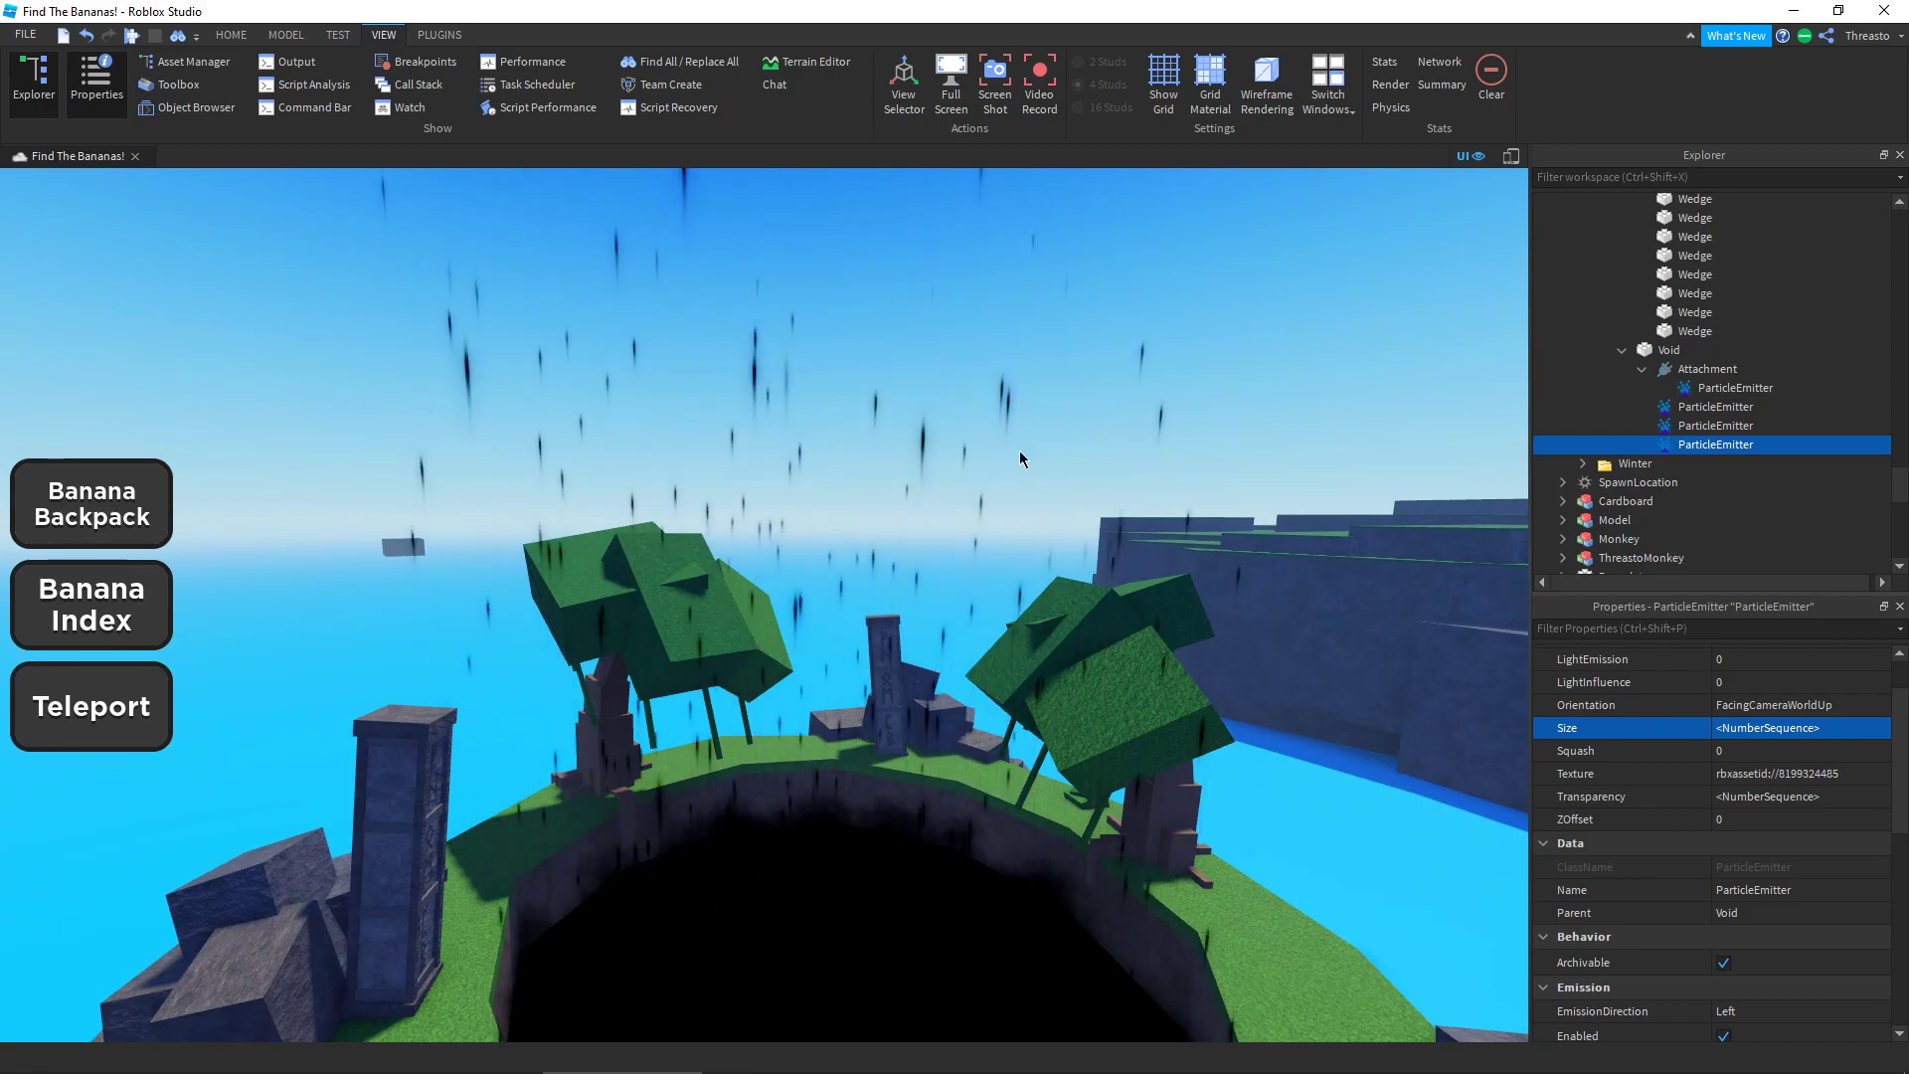
{"action": "scroll", "coordinate": [1743, 696], "scroll_direction": "down", "scroll_amount": 3}
{"action": "key", "text": "s"}
{"action": "right_click_drag", "start_coordinate": [1150, 577], "coordinate": [1150, 576]}
{"action": "key", "text": "s"}
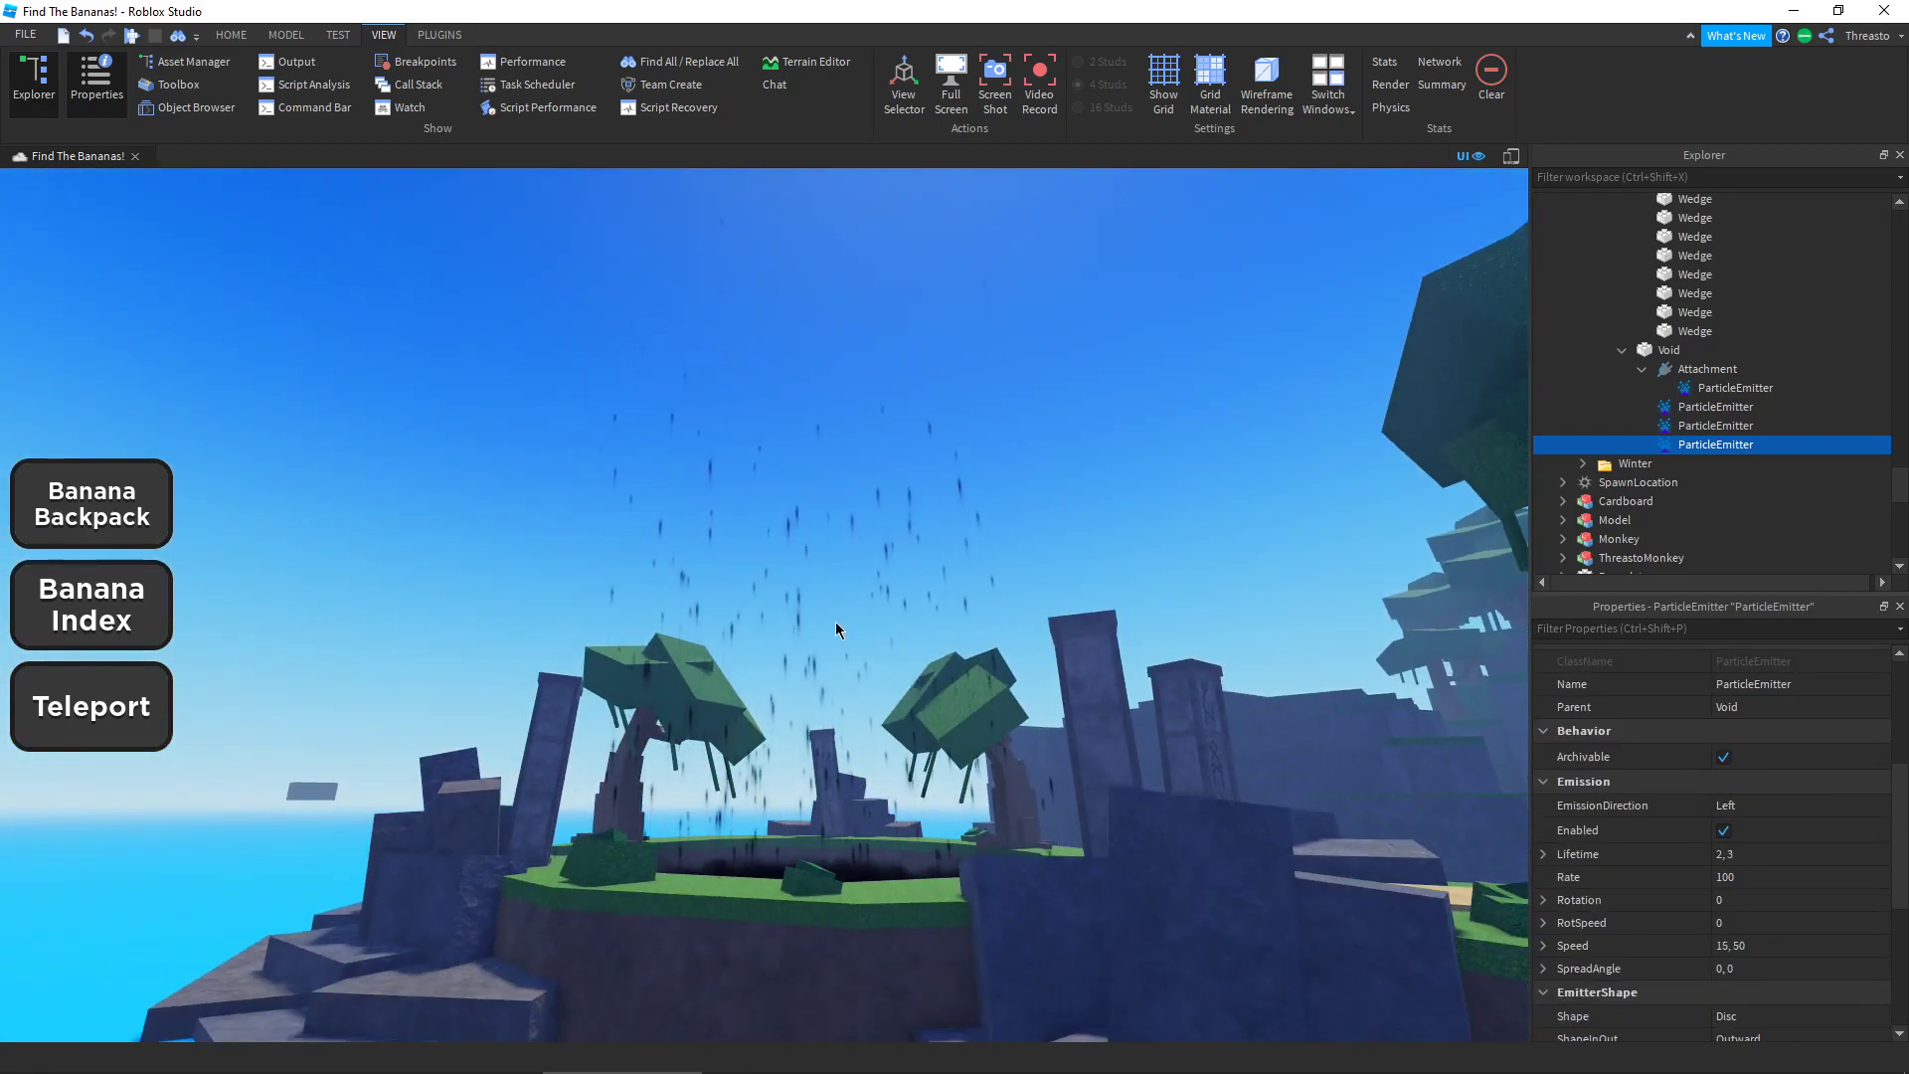
Step: Expand the streak emitter's Speed and Acceleration values and compare them with how the streaks rise above the hole
{"action": "right_click_drag", "start_coordinate": [845, 557], "coordinate": [844, 557]}
{"action": "key", "text": "w"}
{"action": "key", "text": "w"}
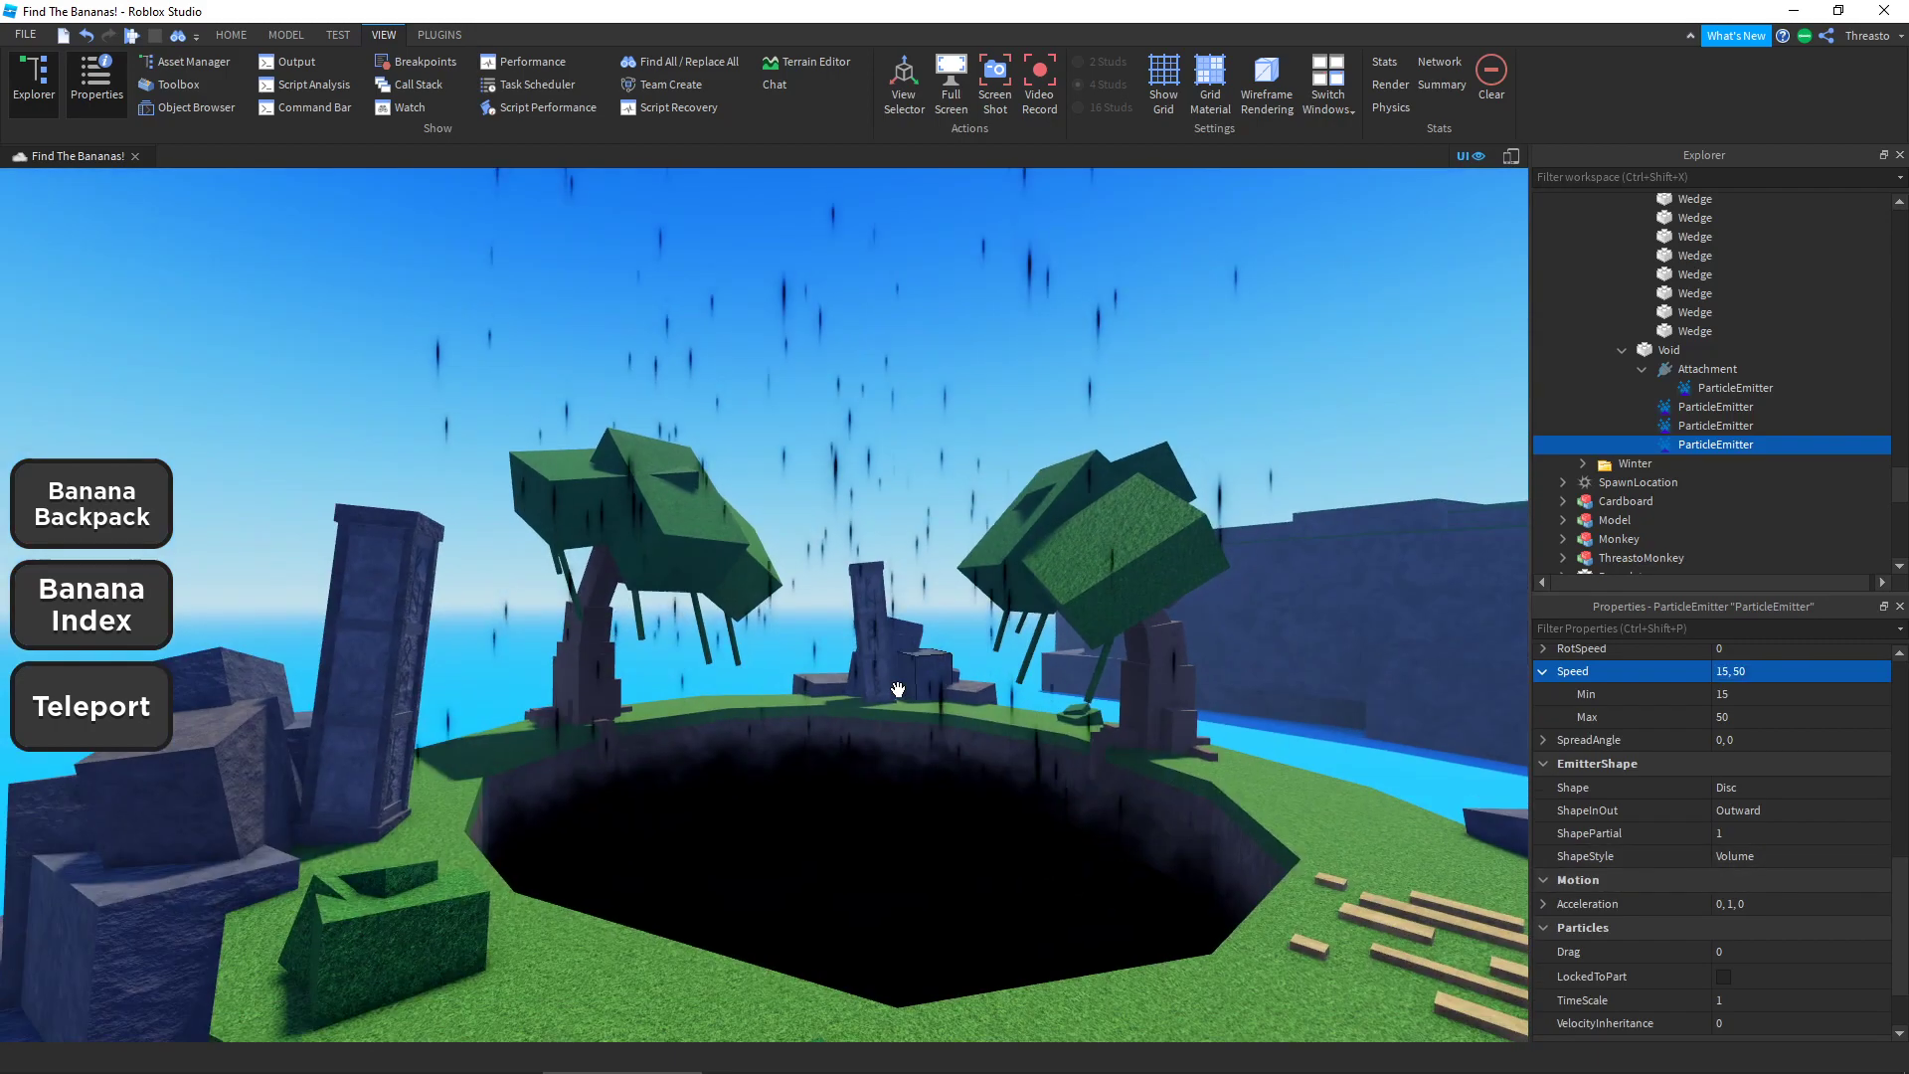
{"action": "right_click_drag", "start_coordinate": [713, 485], "coordinate": [713, 486]}
{"action": "key", "text": "w"}
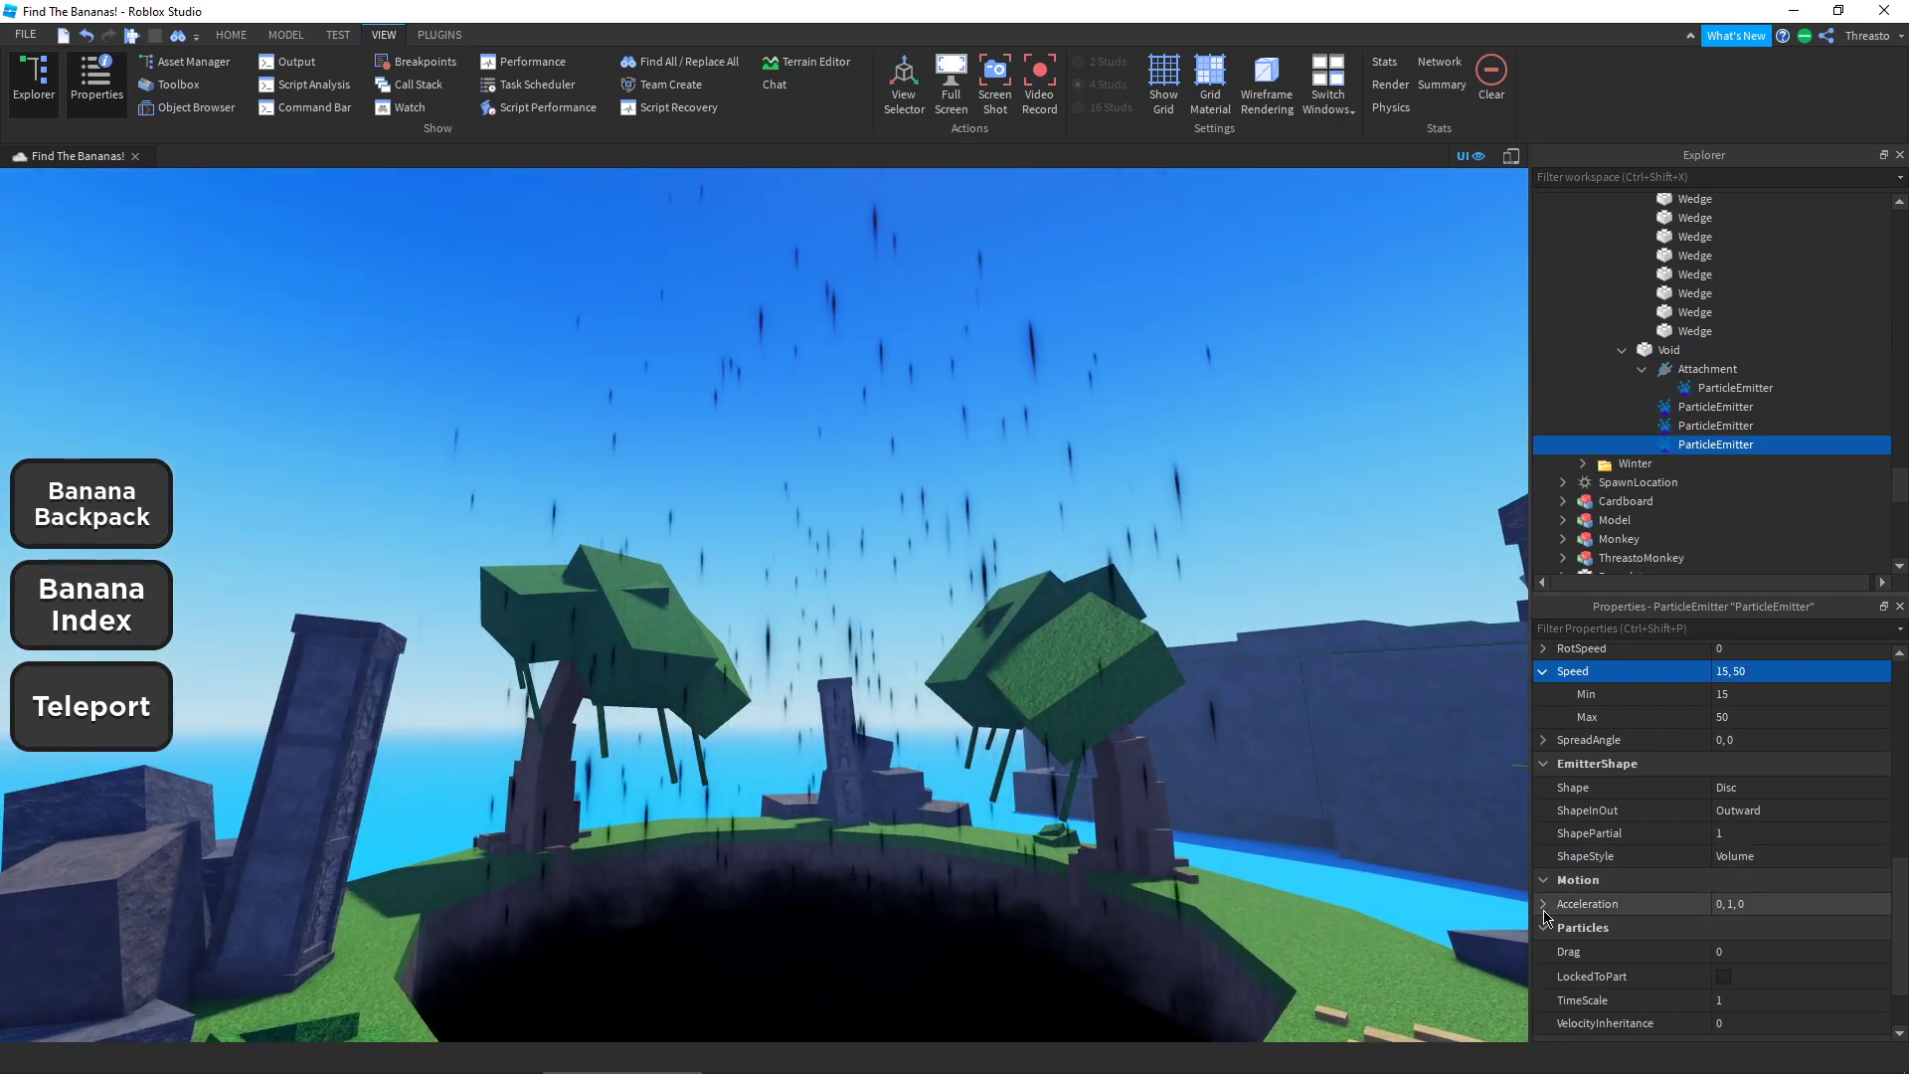
{"action": "right_click_drag", "start_coordinate": [1347, 813], "coordinate": [1347, 813]}
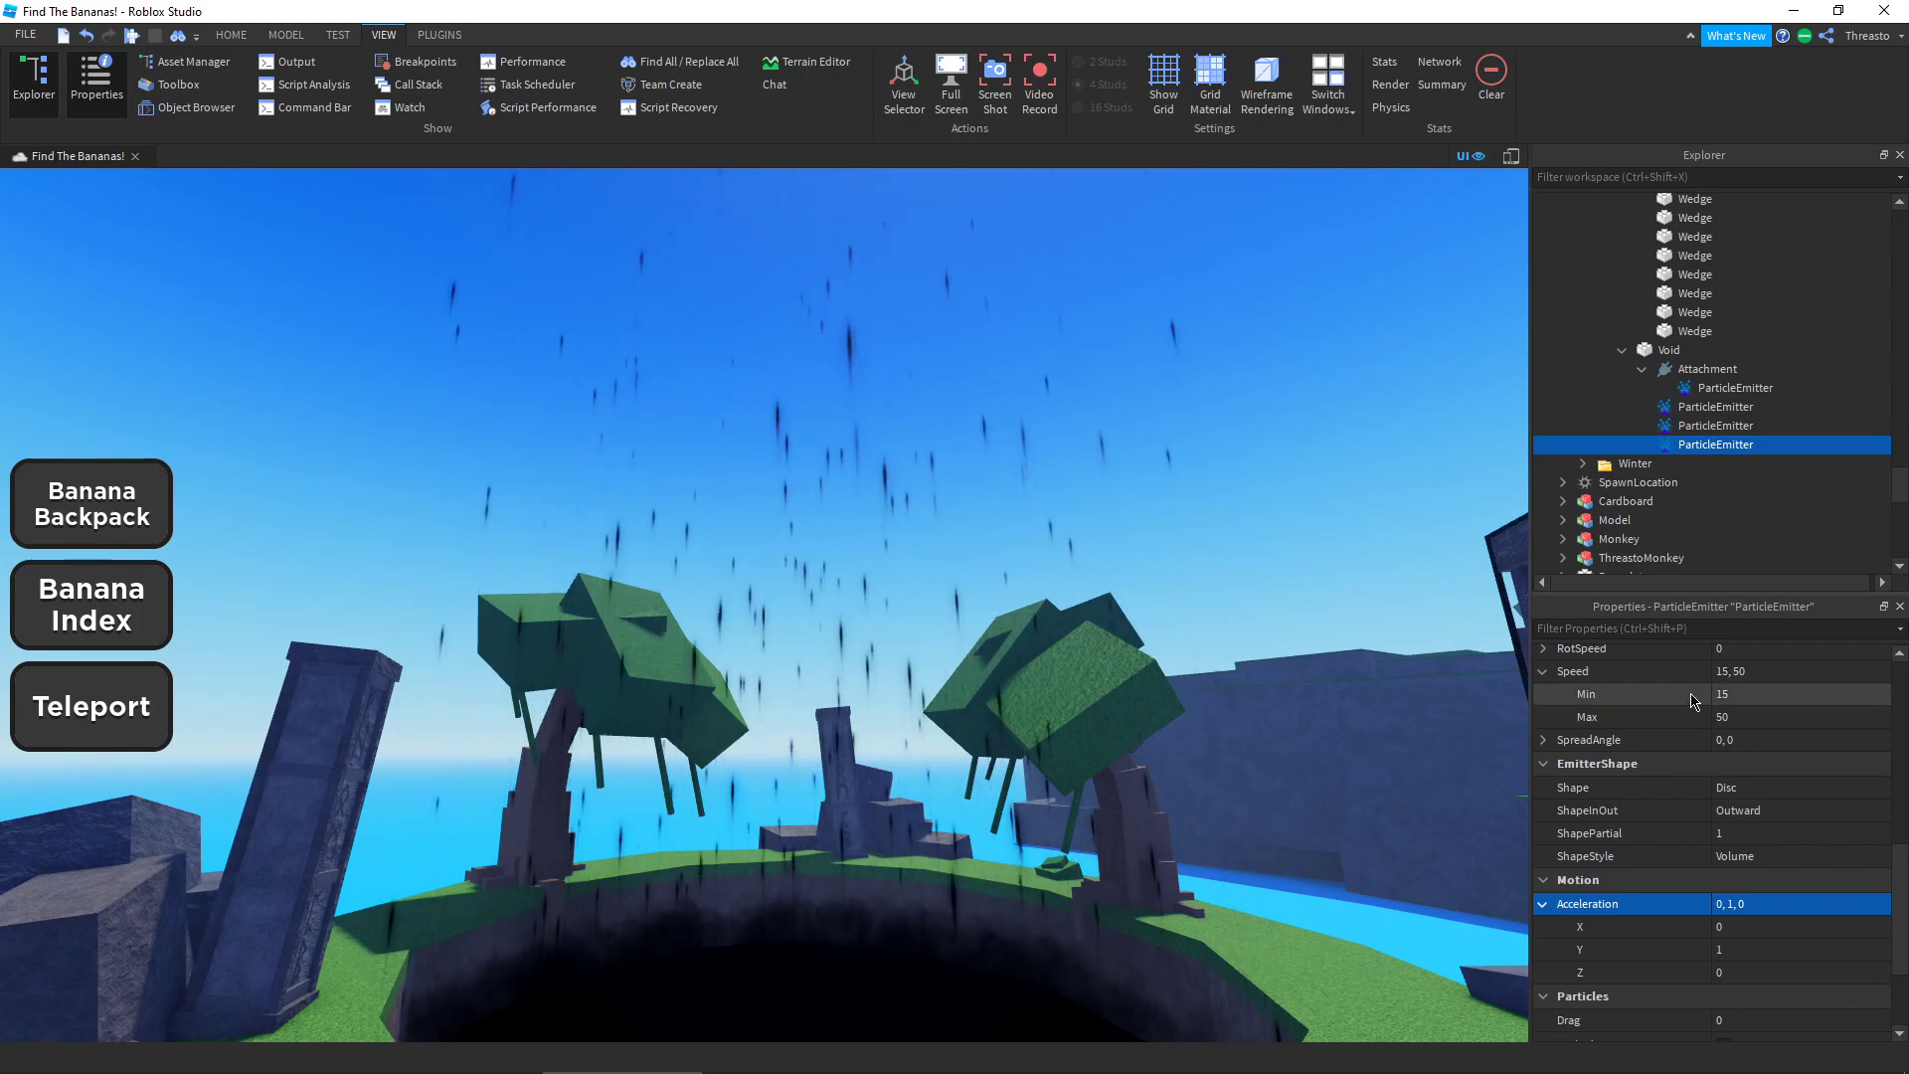
{"action": "right_click_drag", "start_coordinate": [1124, 652], "coordinate": [1123, 652]}
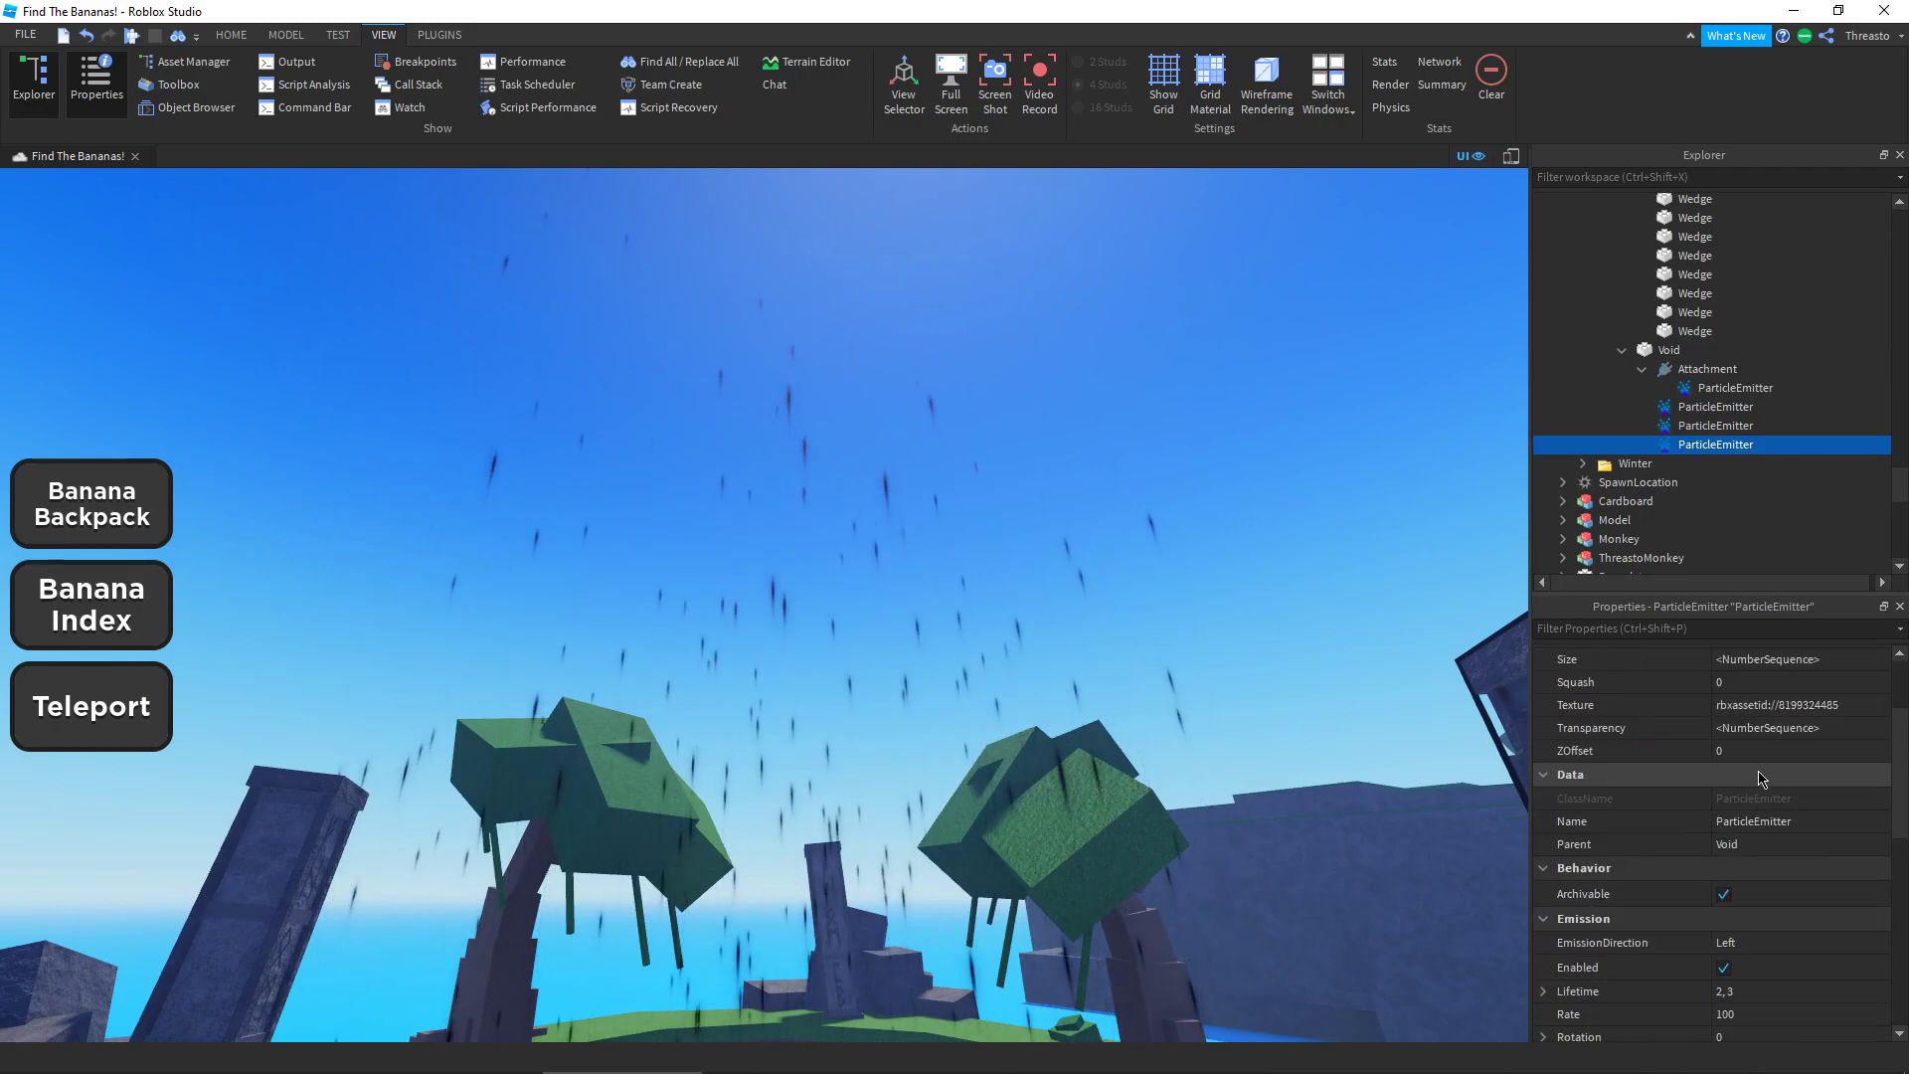
Step: Inspect the streak emitter's Transparency curve and close the graph
{"action": "left_click", "coordinate": [1874, 868]}
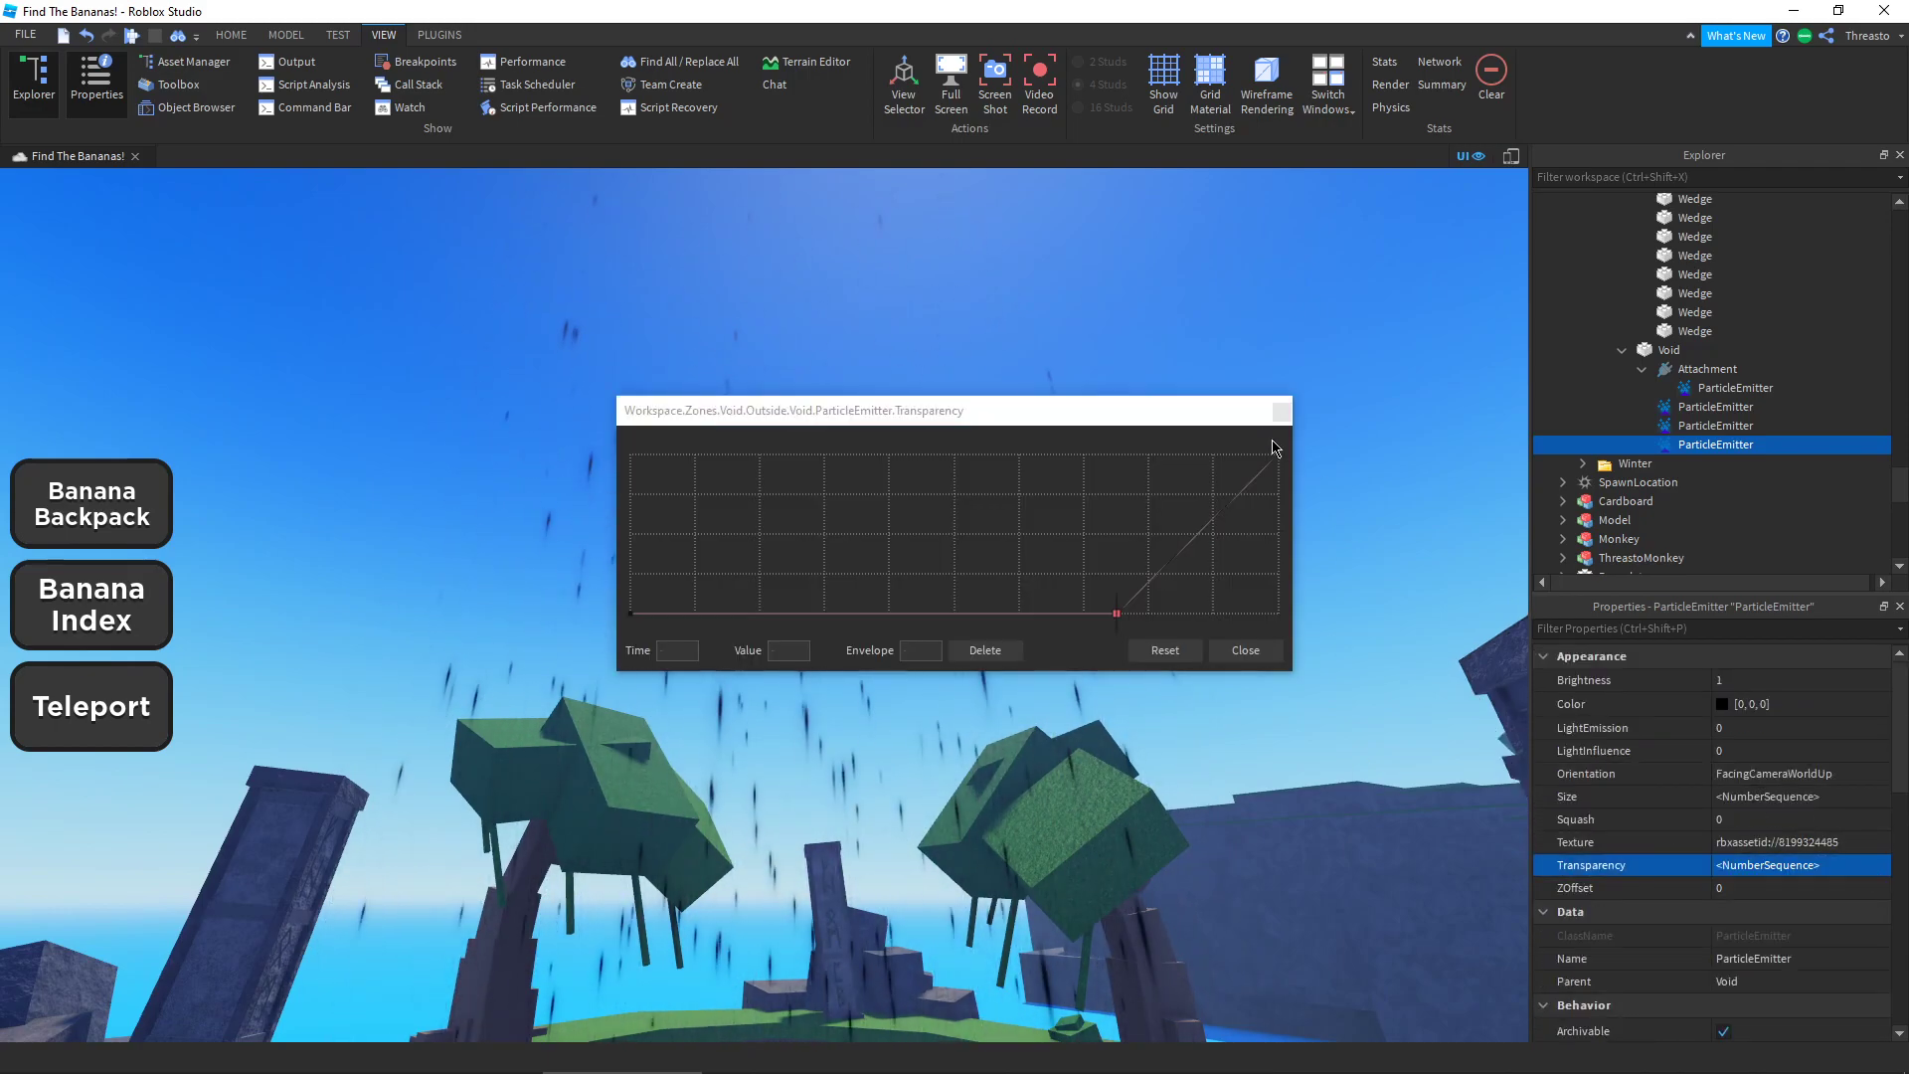
{"action": "left_click", "coordinate": [1284, 414]}
{"action": "right_click_drag", "start_coordinate": [1283, 422], "coordinate": [1245, 460]}
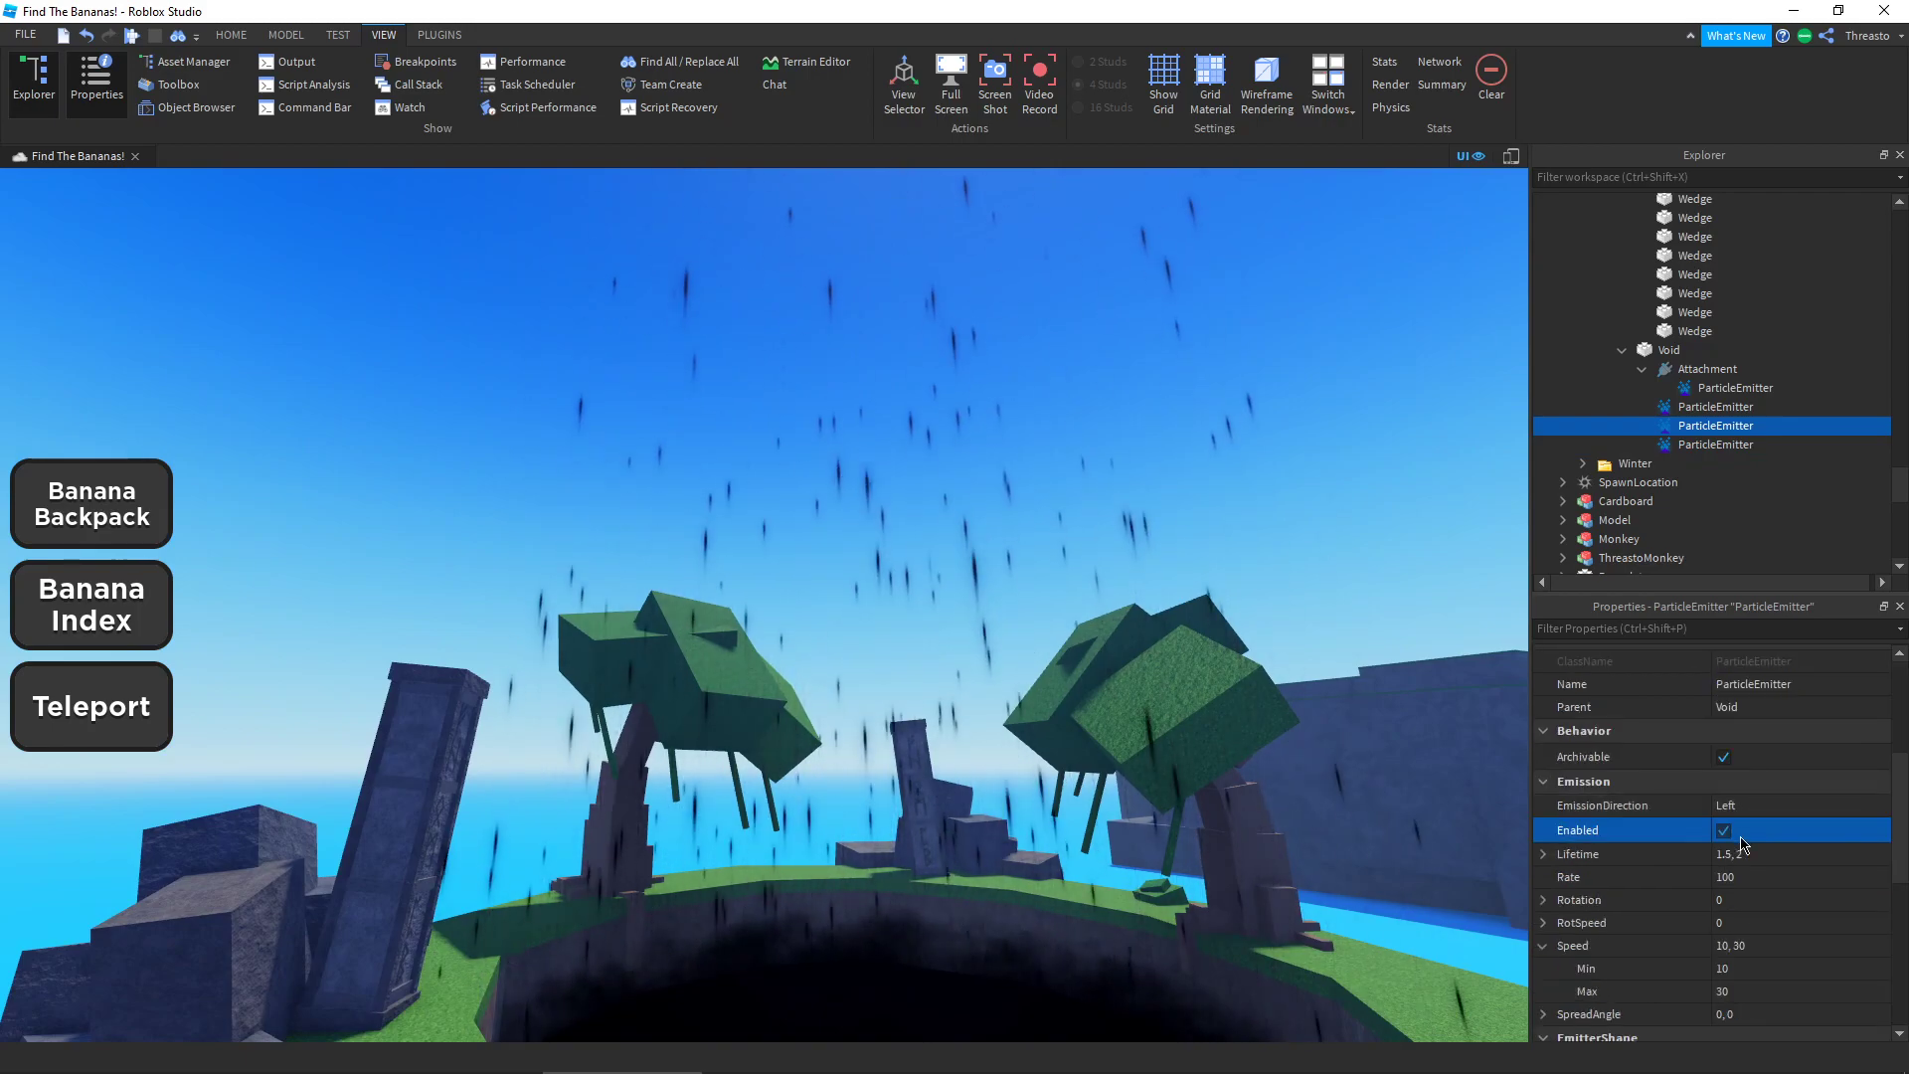
Step: Enable the middle particle emitter directly under the Void part and view its purple sparkles around the hole
{"action": "right_click_drag", "start_coordinate": [1304, 672], "coordinate": [1311, 712]}
{"action": "middle_click_drag", "start_coordinate": [1296, 712], "coordinate": [1223, 611]}
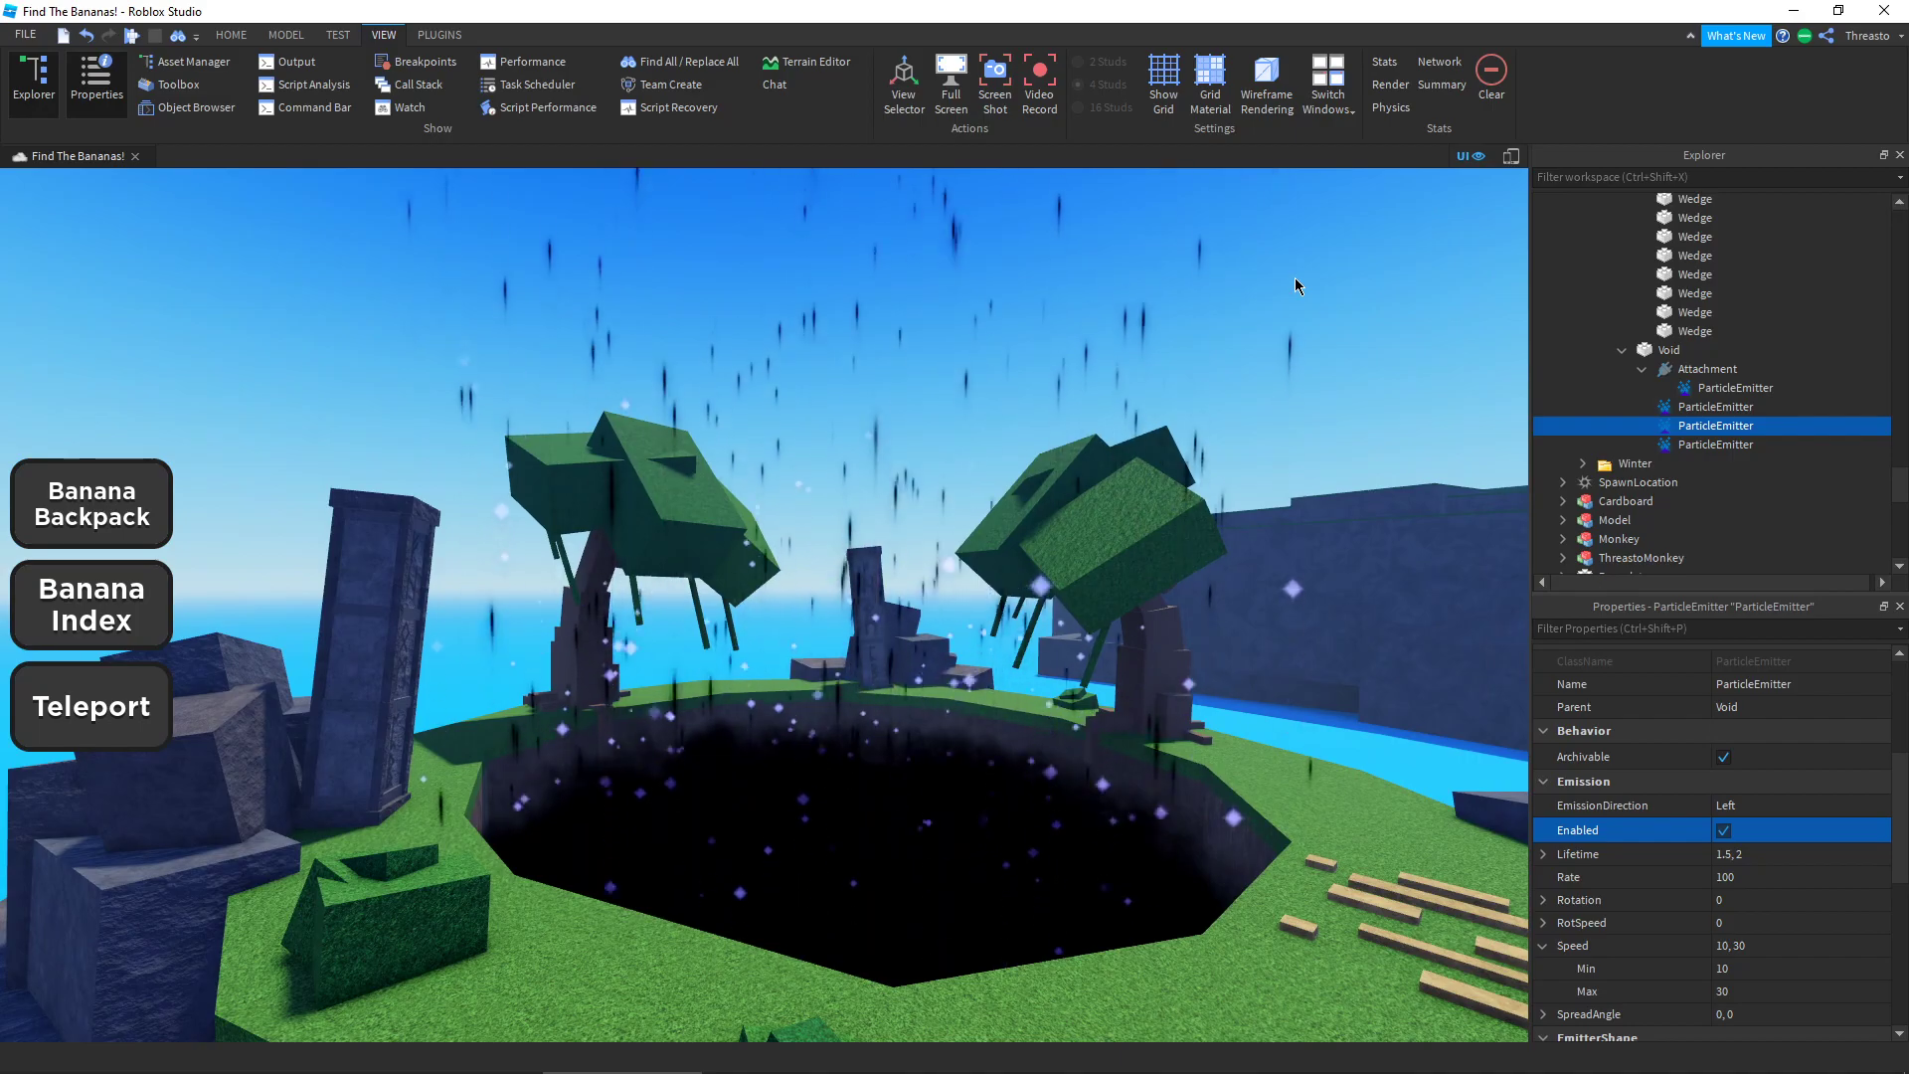
{"action": "key", "text": "w"}
{"action": "right_click_drag", "start_coordinate": [1287, 289], "coordinate": [1095, 500]}
{"action": "key", "text": "w"}
{"action": "key", "text": "s"}
{"action": "key", "text": "w"}
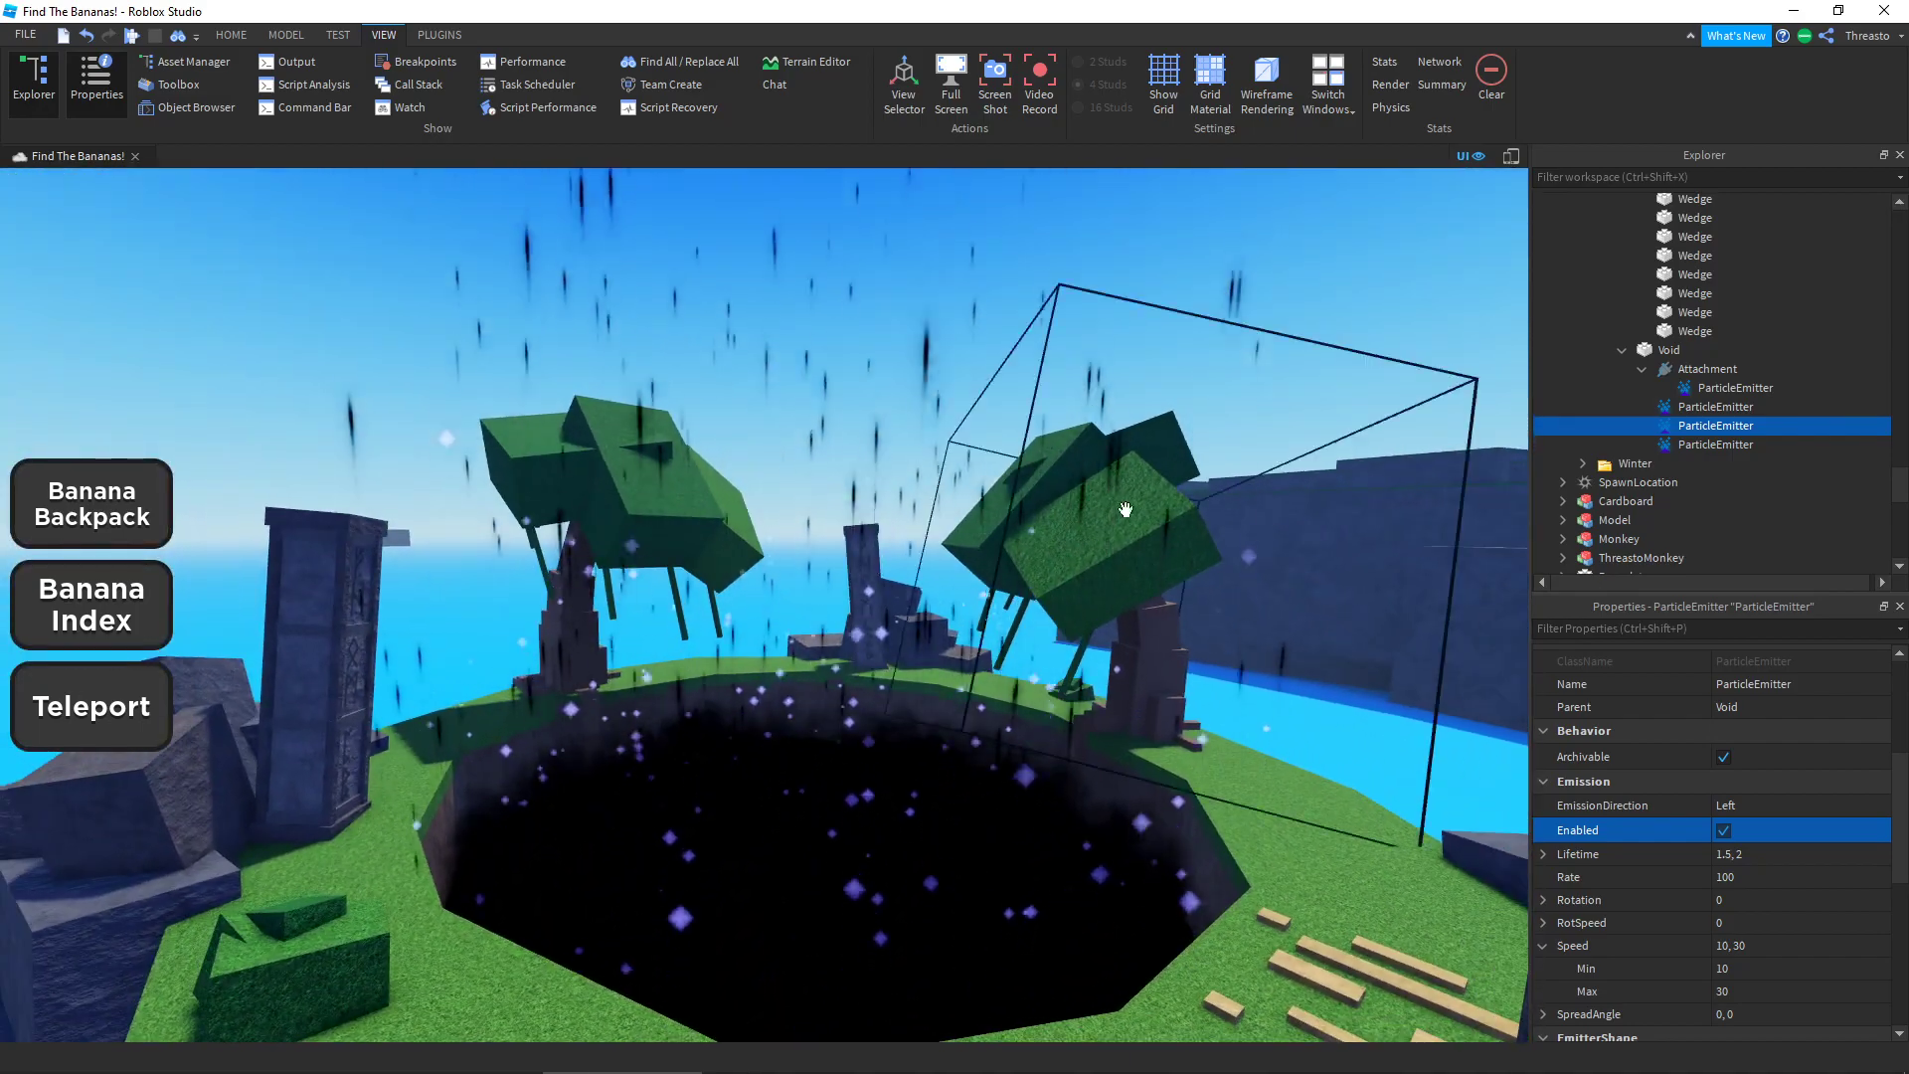
Step: Set the ZOffset of the black FacingCamera emitter directly under the Void part to 0 and check the hole
{"action": "scroll", "coordinate": [1601, 731], "scroll_direction": "up", "scroll_amount": 5}
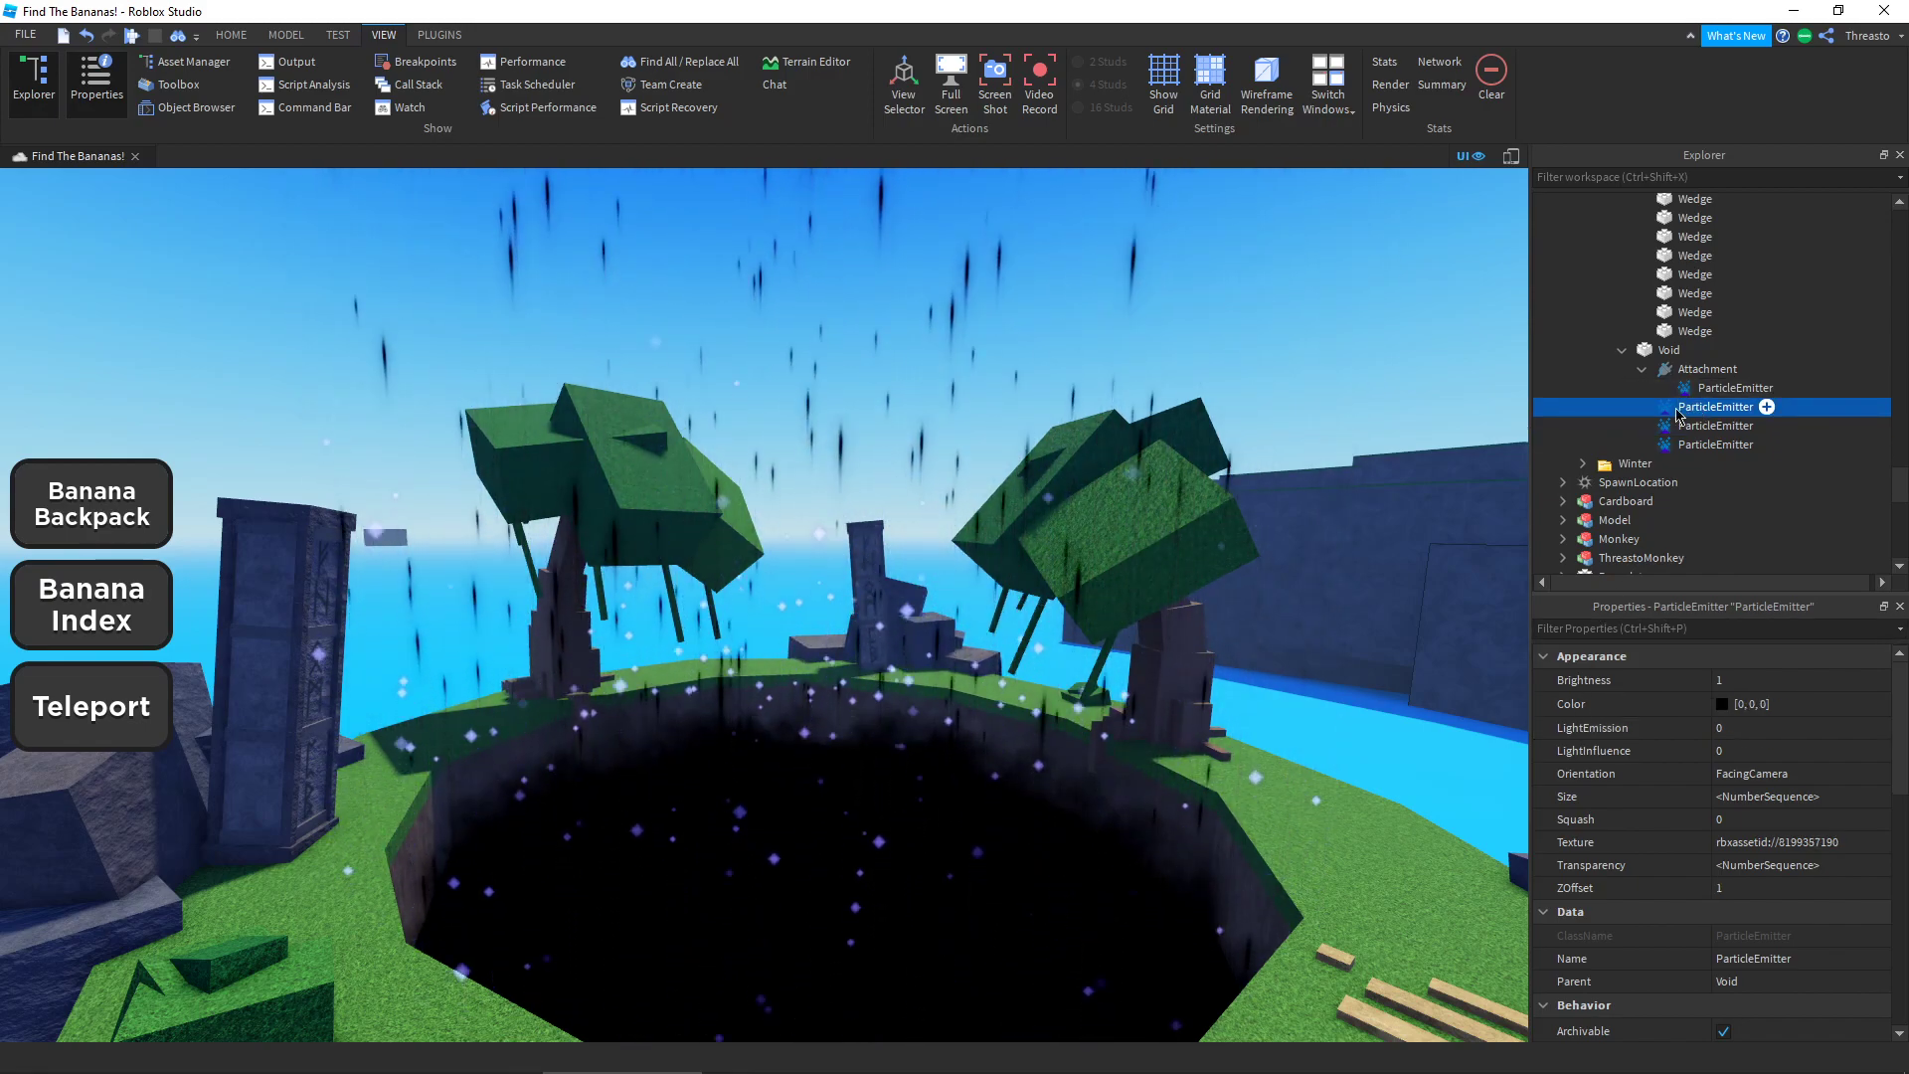
{"action": "right_click_drag", "start_coordinate": [1337, 481], "coordinate": [1335, 511]}
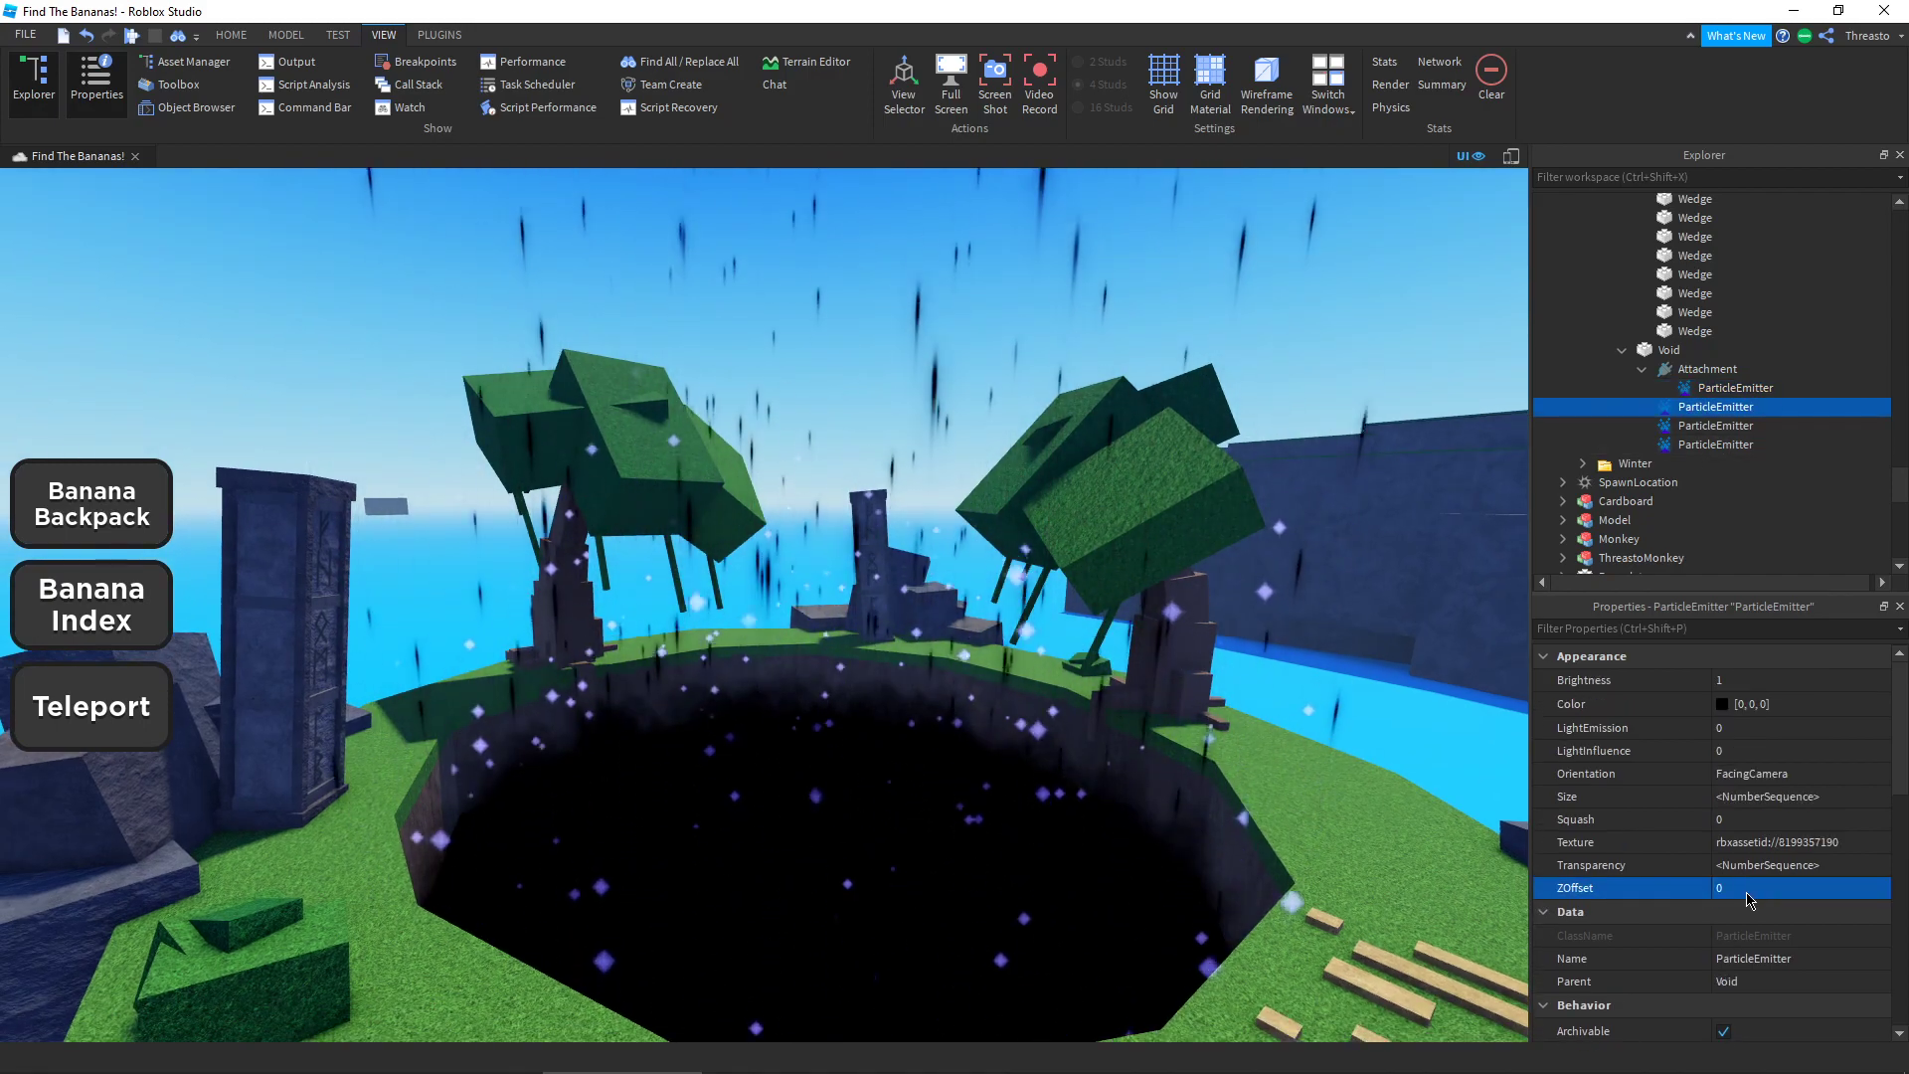
{"action": "right_click_drag", "start_coordinate": [1310, 773], "coordinate": [1308, 775]}
{"action": "right_click", "coordinate": [1308, 776]}
{"action": "right_click_drag", "start_coordinate": [1194, 728], "coordinate": [1193, 738]}
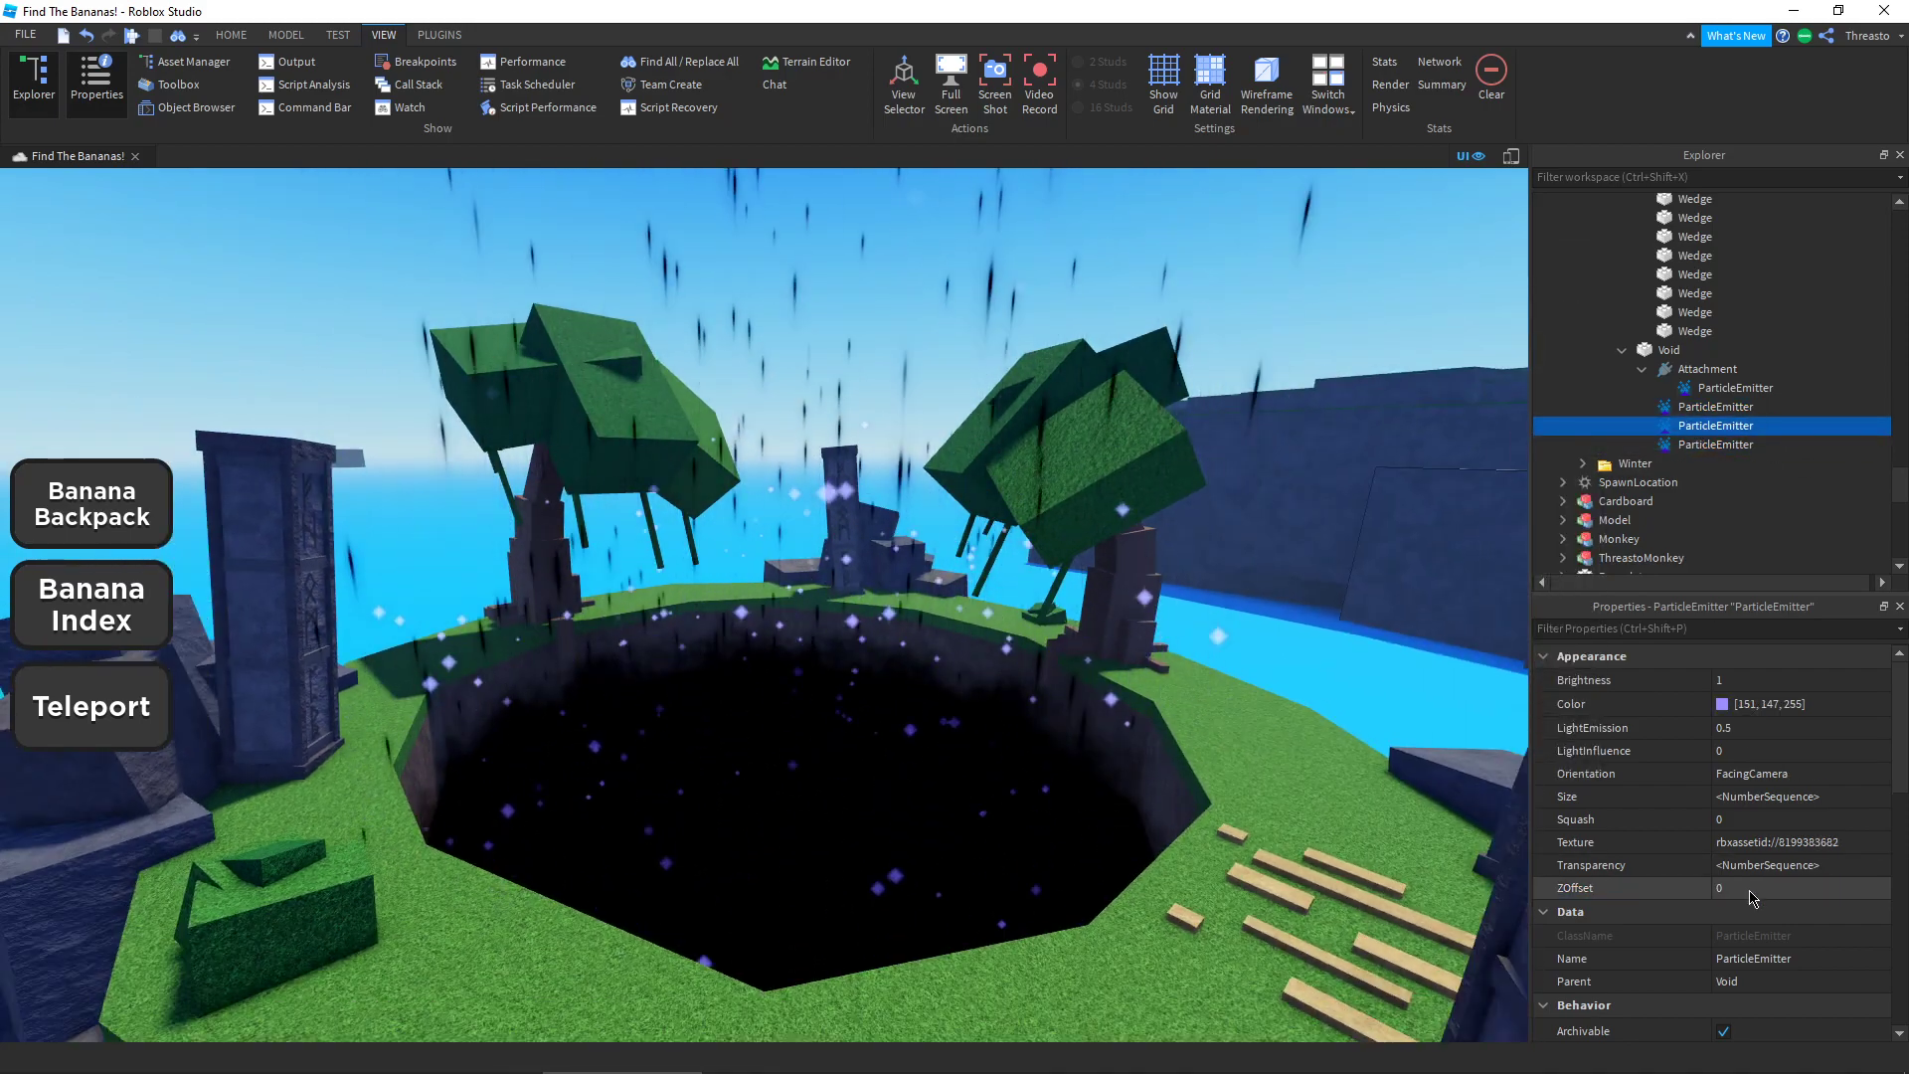
Step: Try a ZOffset of 1 on the purple sparkle emitter, view the hole up close and return it to 0
{"action": "scroll", "coordinate": [853, 810], "scroll_direction": "up", "scroll_amount": 4}
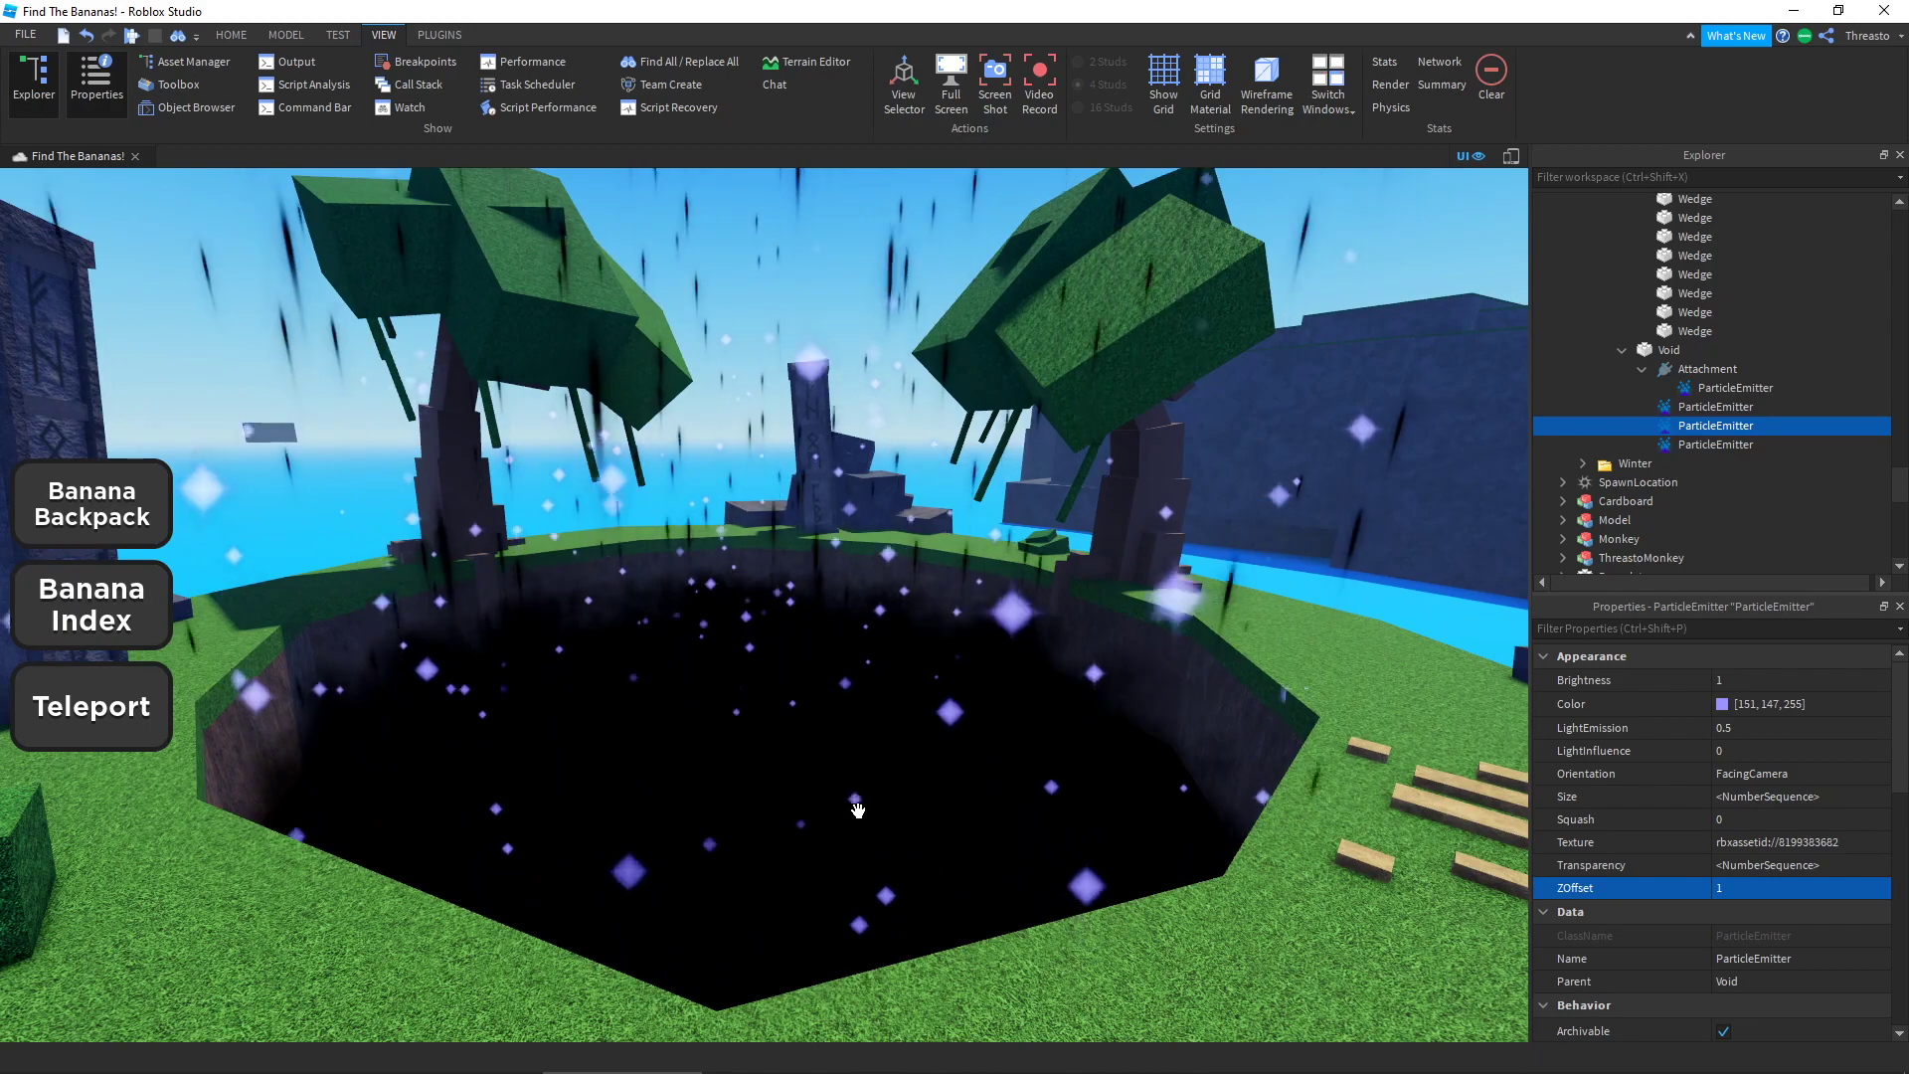
{"action": "scroll", "coordinate": [810, 810], "scroll_direction": "down", "scroll_amount": 2}
{"action": "scroll", "coordinate": [768, 811], "scroll_direction": "up", "scroll_amount": 2}
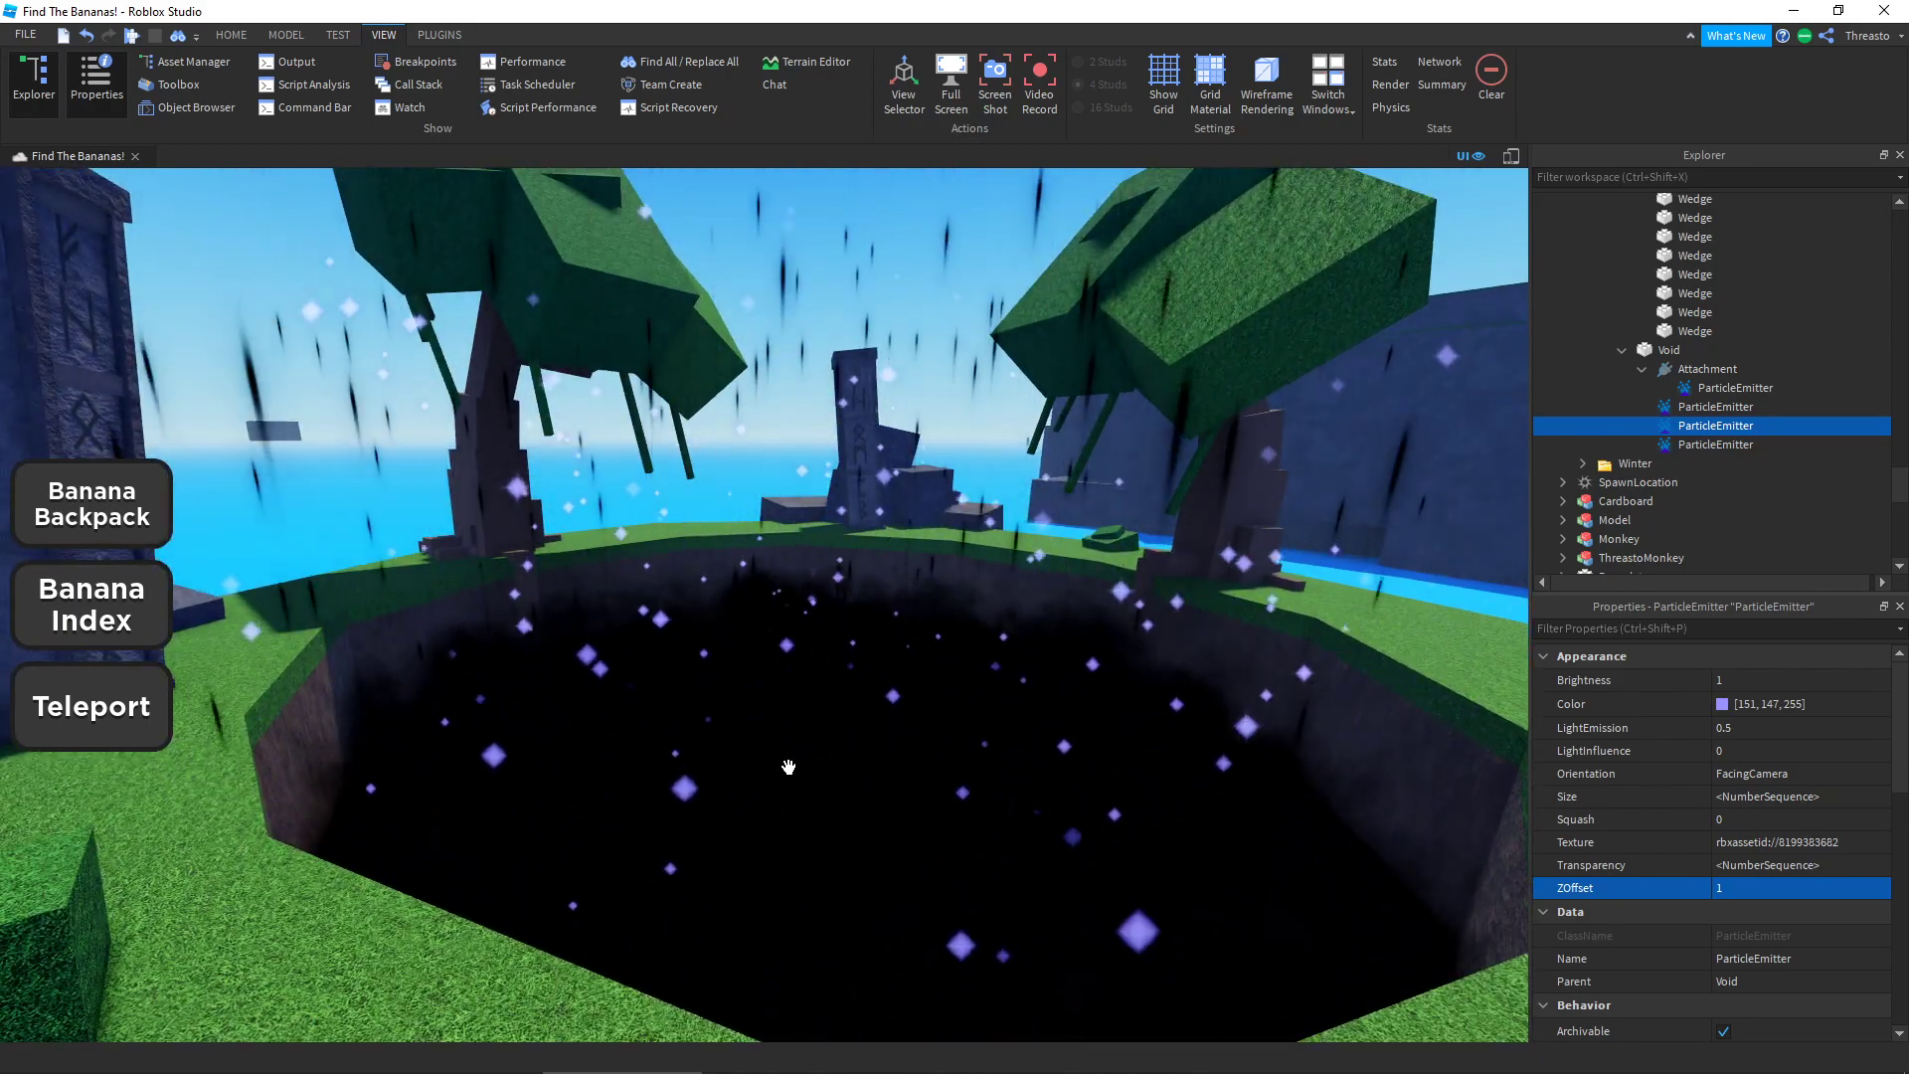
{"action": "key", "text": "s"}
{"action": "key", "text": "w"}
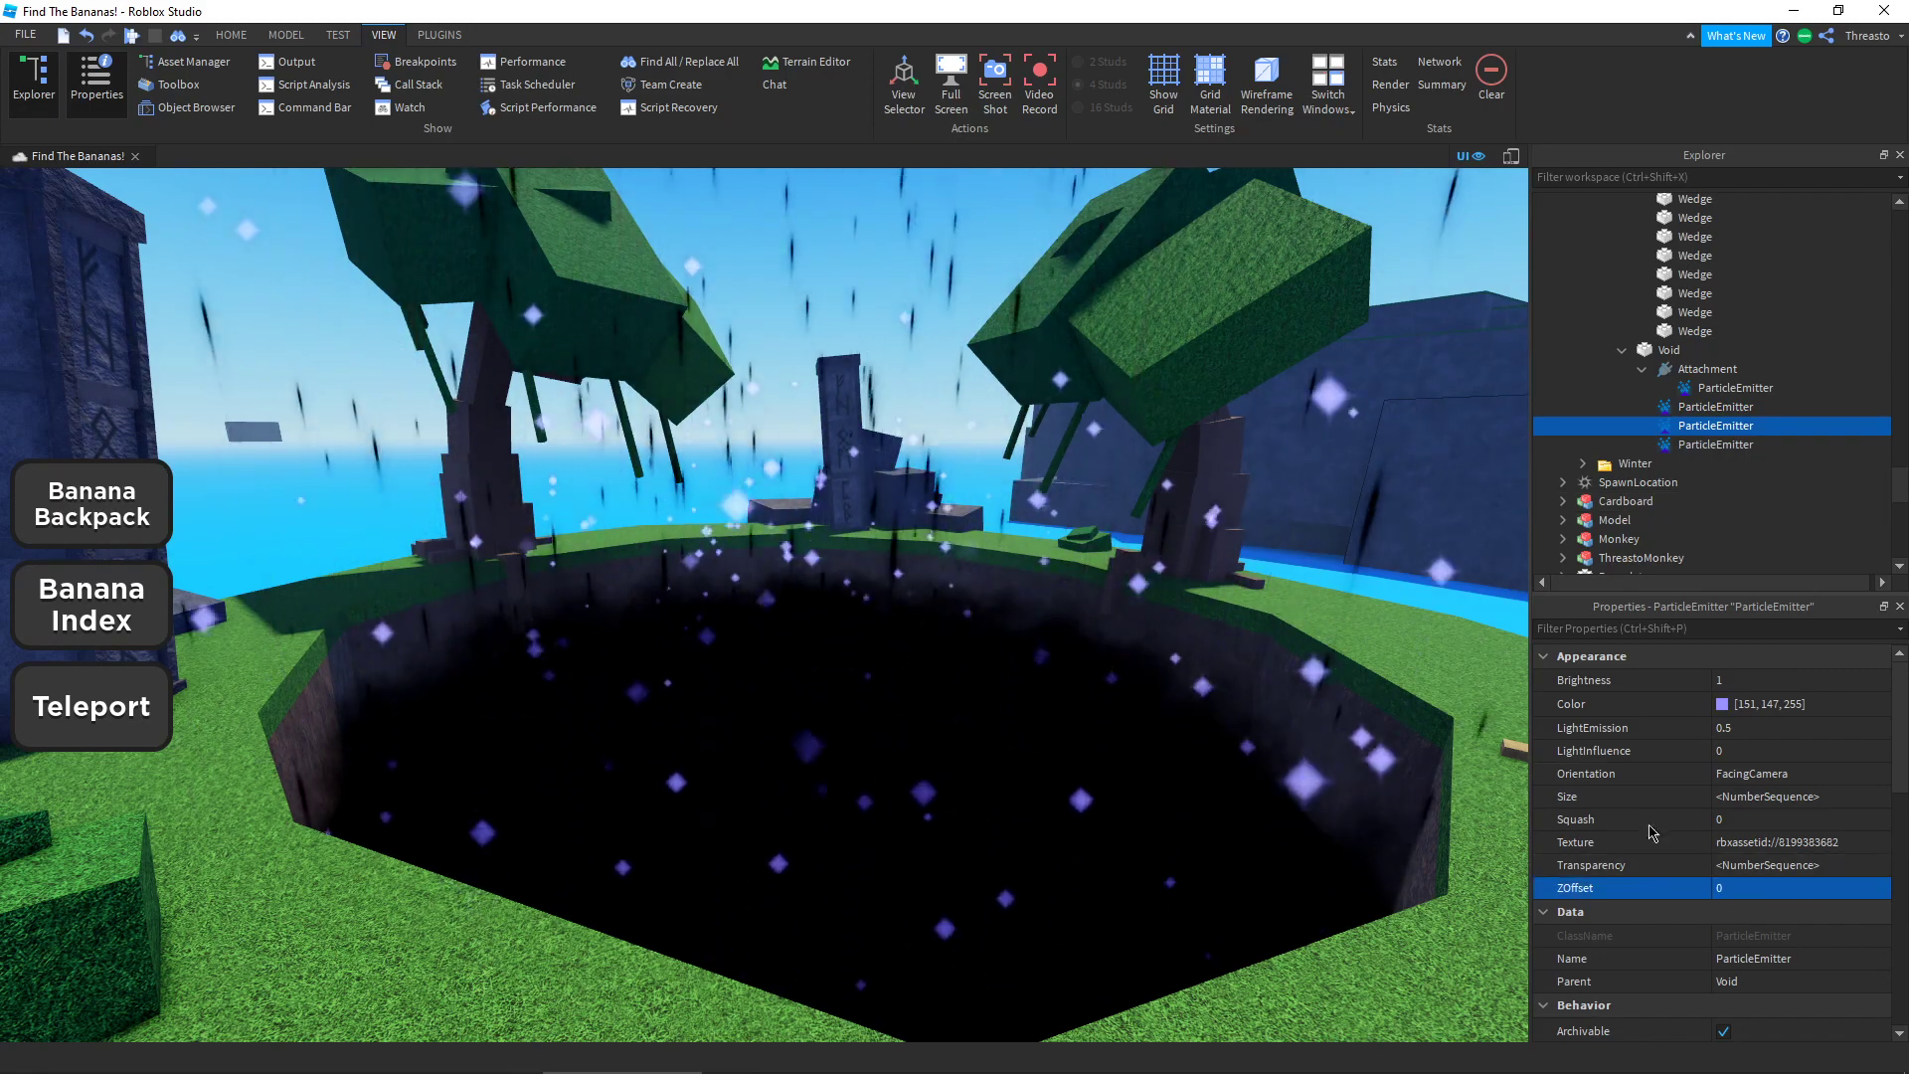
Step: Clear the selection and examine how the purple sparkles fade into the black hole from far and near
{"action": "scroll", "coordinate": [998, 324], "scroll_direction": "down", "scroll_amount": 3}
{"action": "left_click", "coordinate": [998, 324]}
{"action": "scroll", "coordinate": [935, 830], "scroll_direction": "up", "scroll_amount": 3}
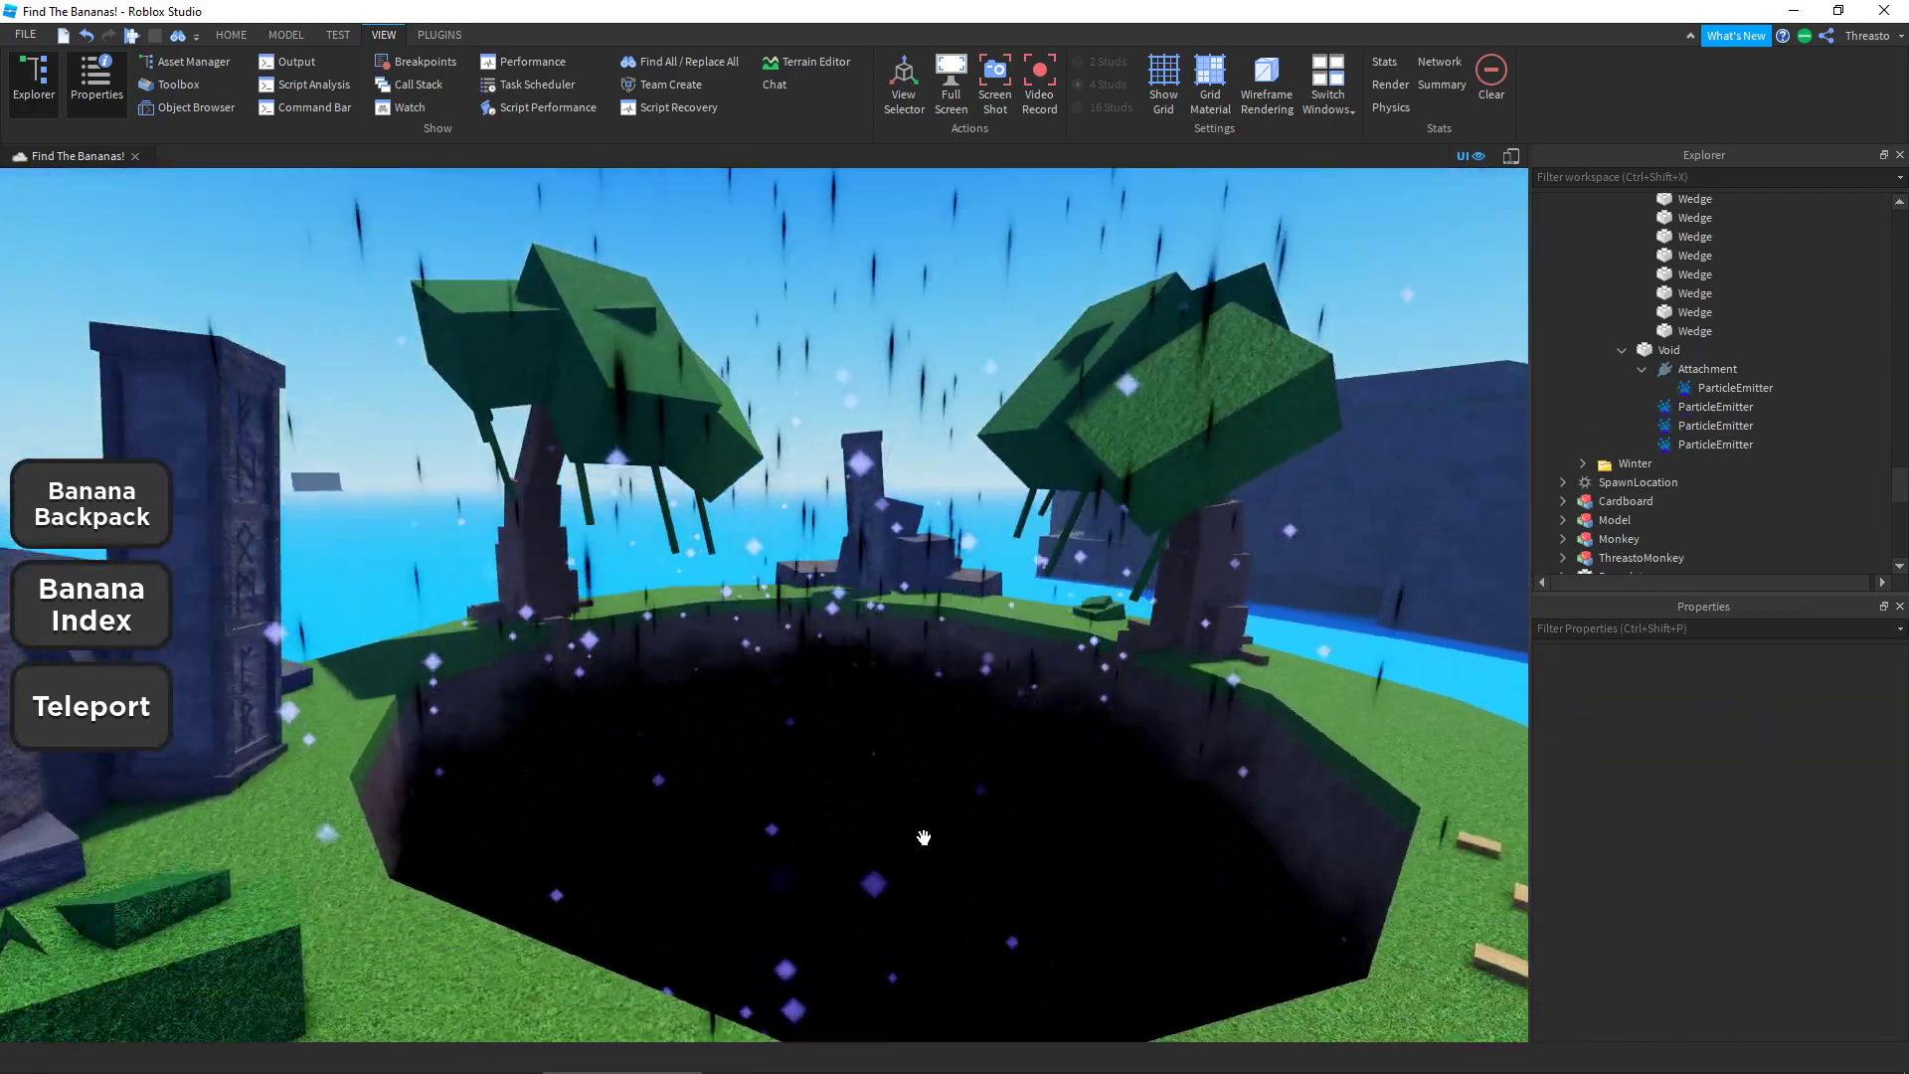
{"action": "scroll", "coordinate": [936, 831], "scroll_direction": "up", "scroll_amount": 5}
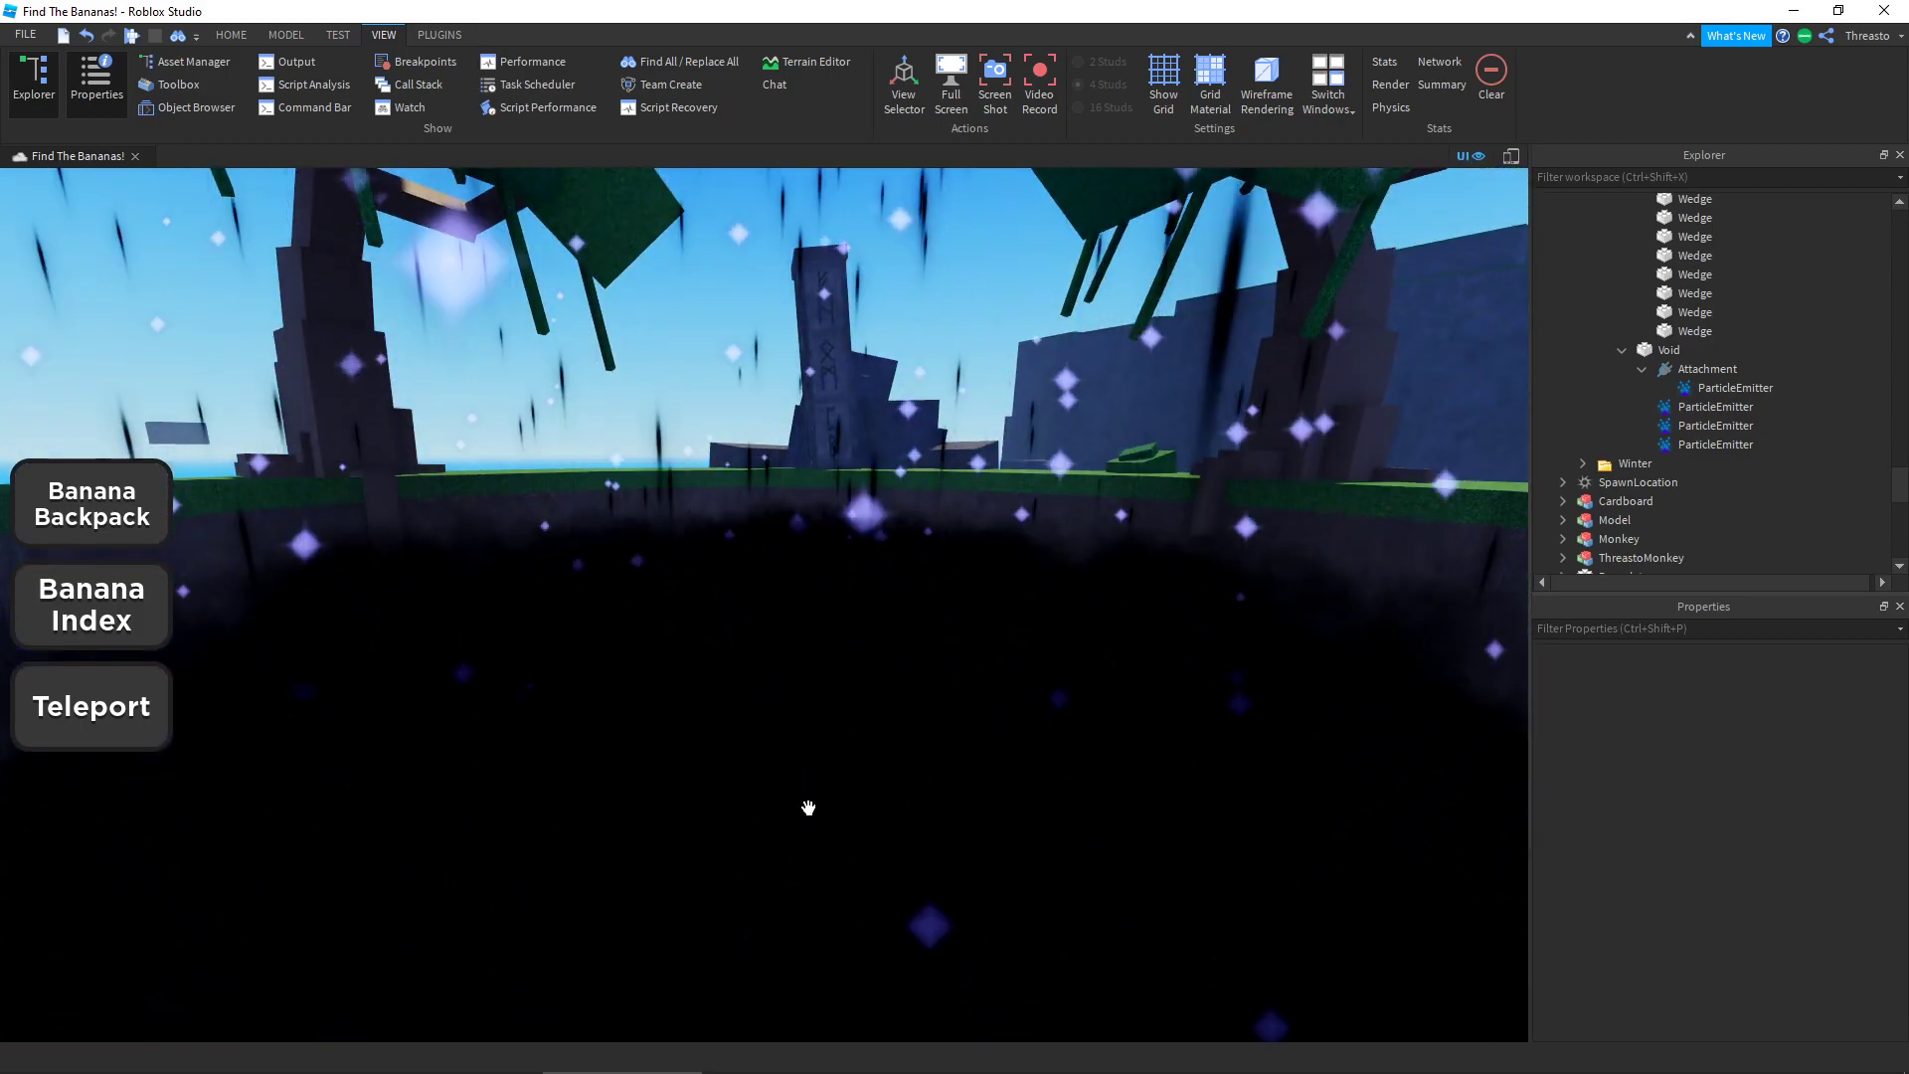
{"action": "scroll", "coordinate": [848, 766], "scroll_direction": "down", "scroll_amount": 5}
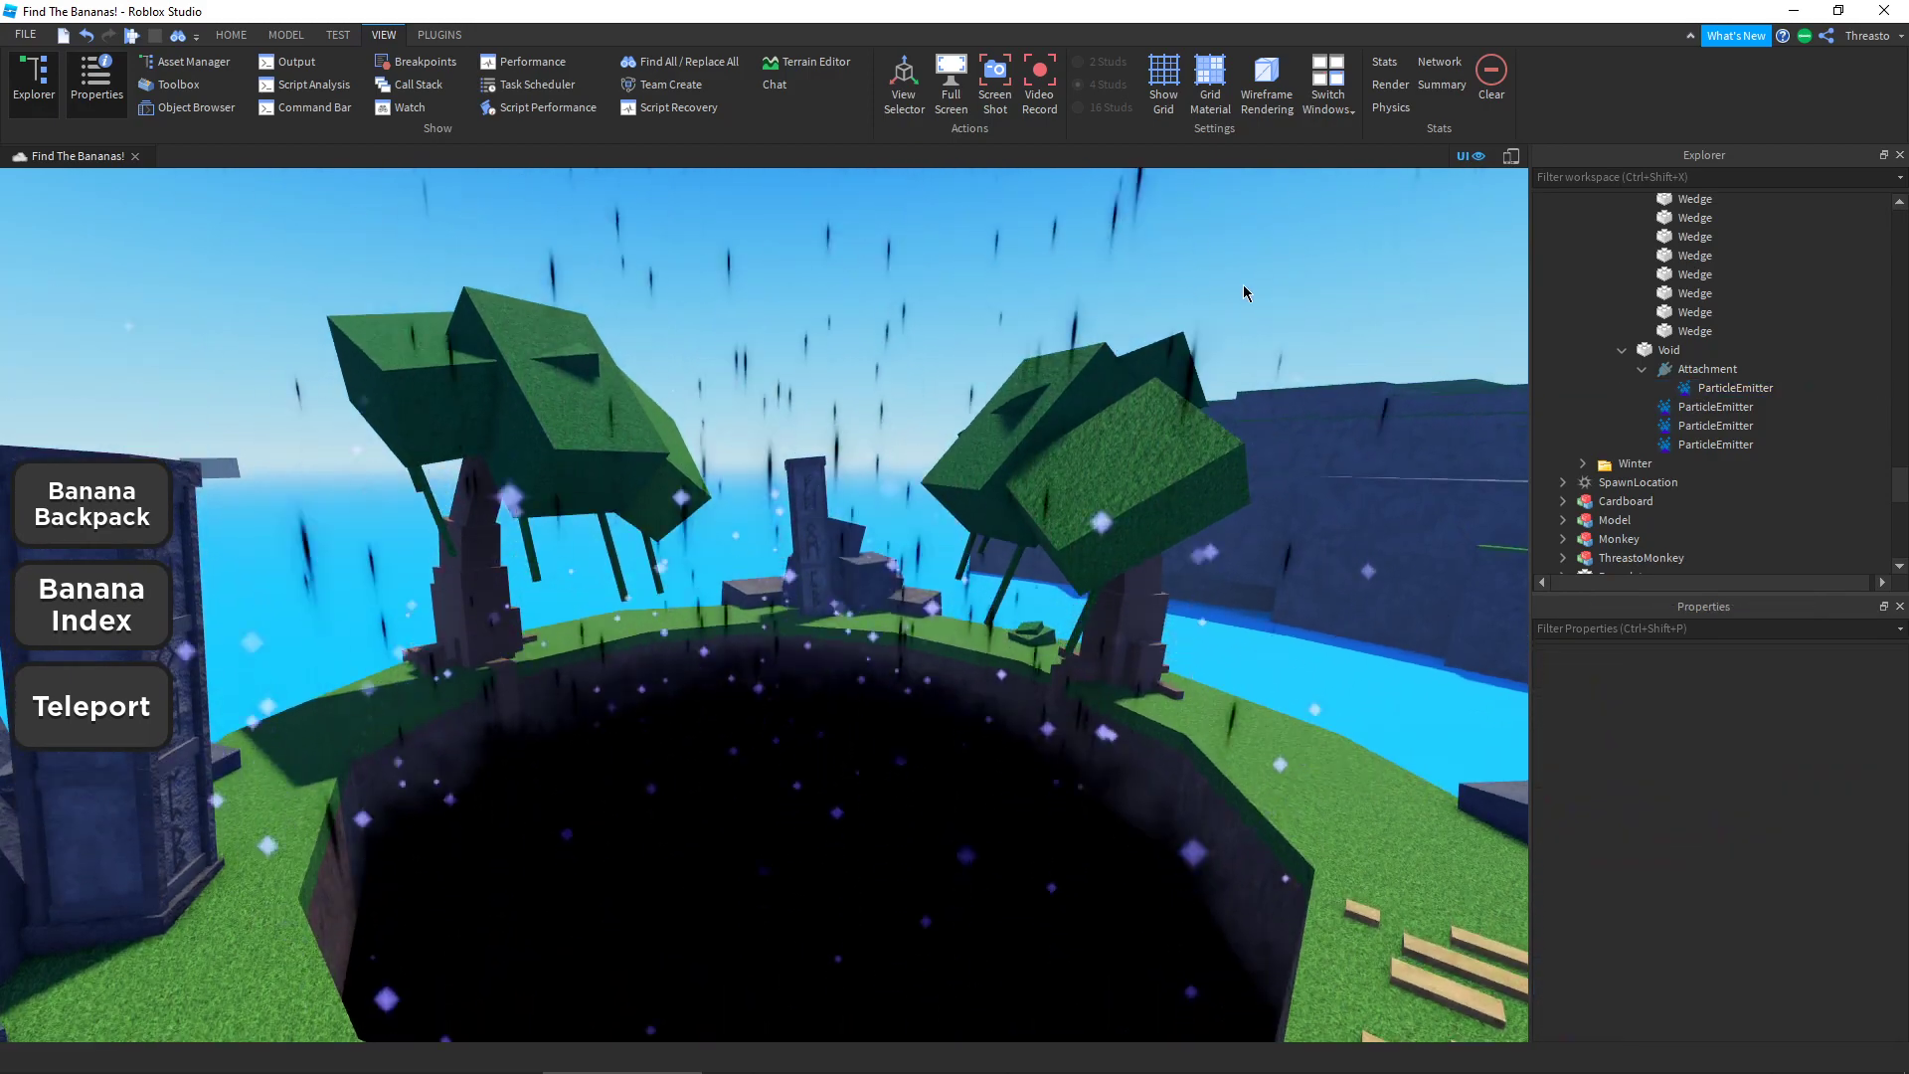
Step: Enable the particle emitter inside the Void part's attachment again and view all the emitters together
{"action": "right_click_drag", "start_coordinate": [1243, 284], "coordinate": [1049, 579]}
{"action": "scroll", "coordinate": [1079, 474], "scroll_direction": "up", "scroll_amount": 3}
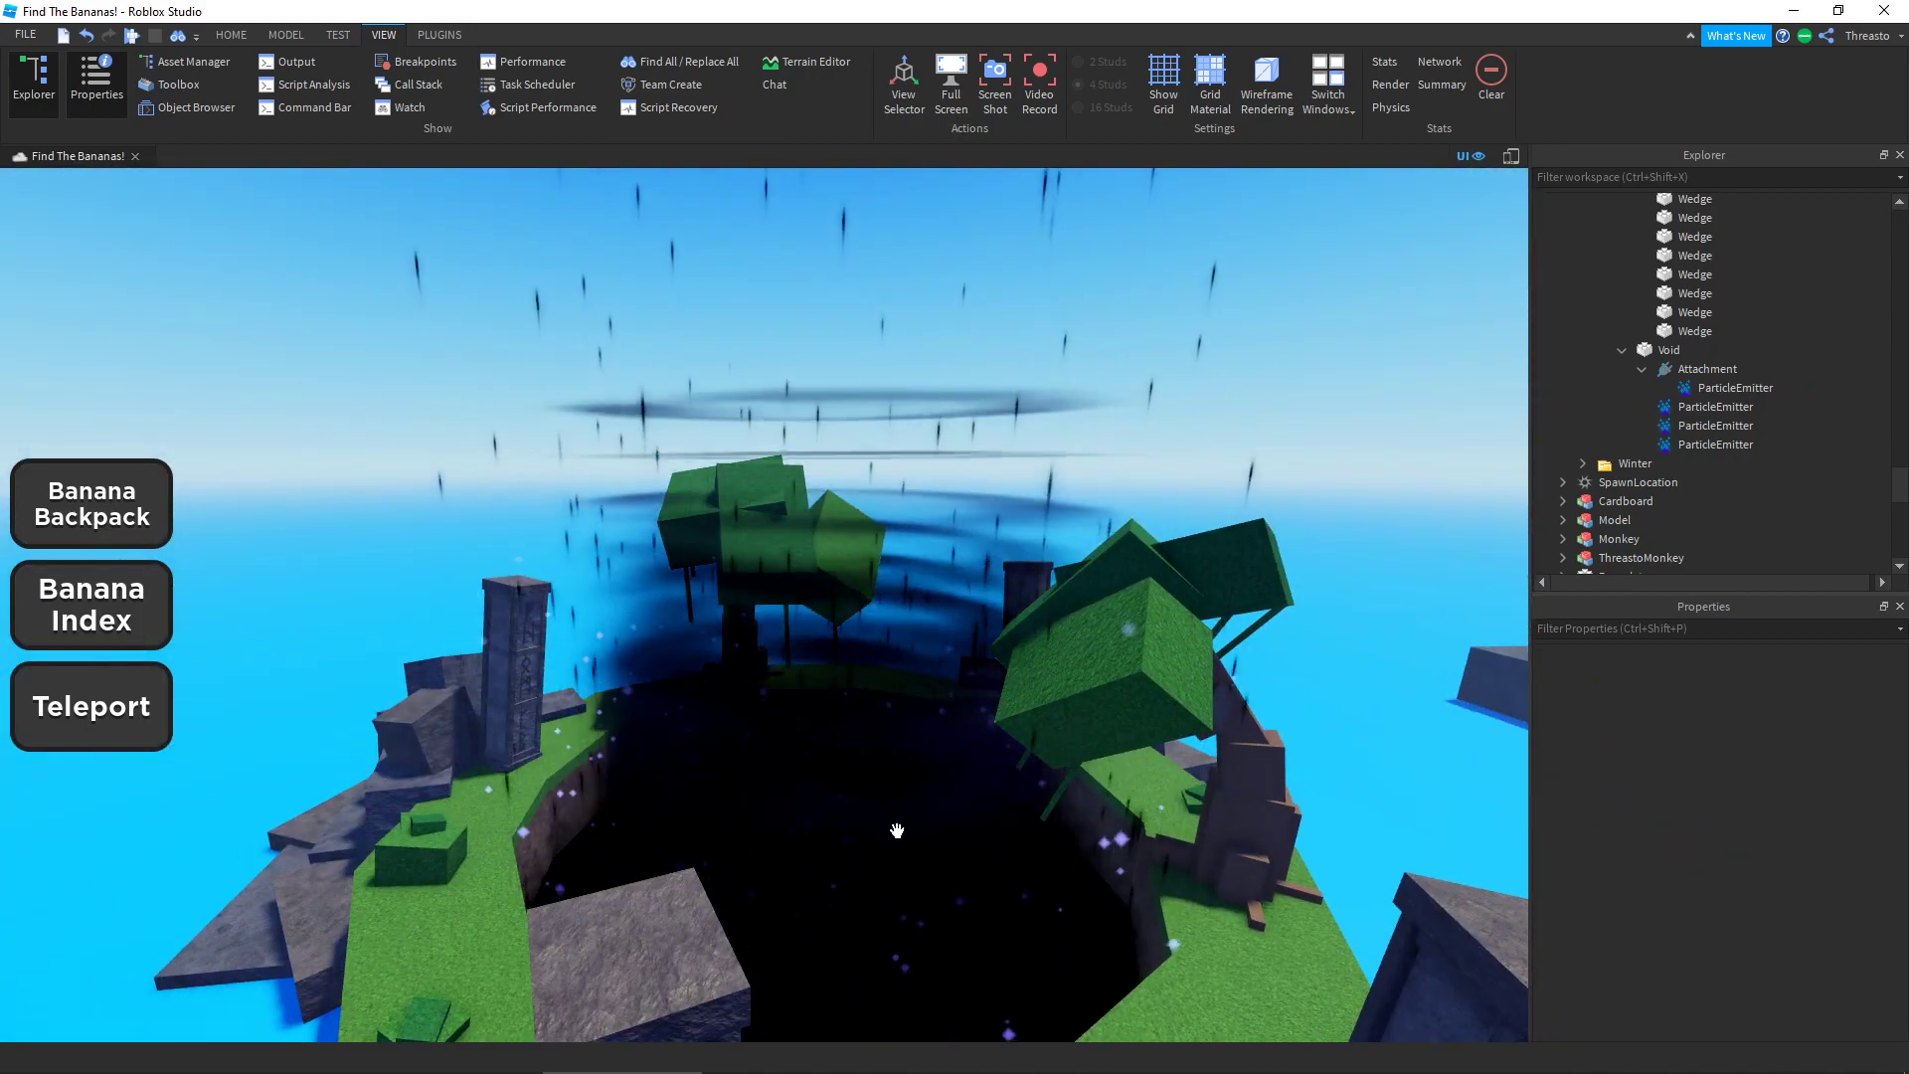
{"action": "scroll", "coordinate": [935, 673], "scroll_direction": "up", "scroll_amount": 3}
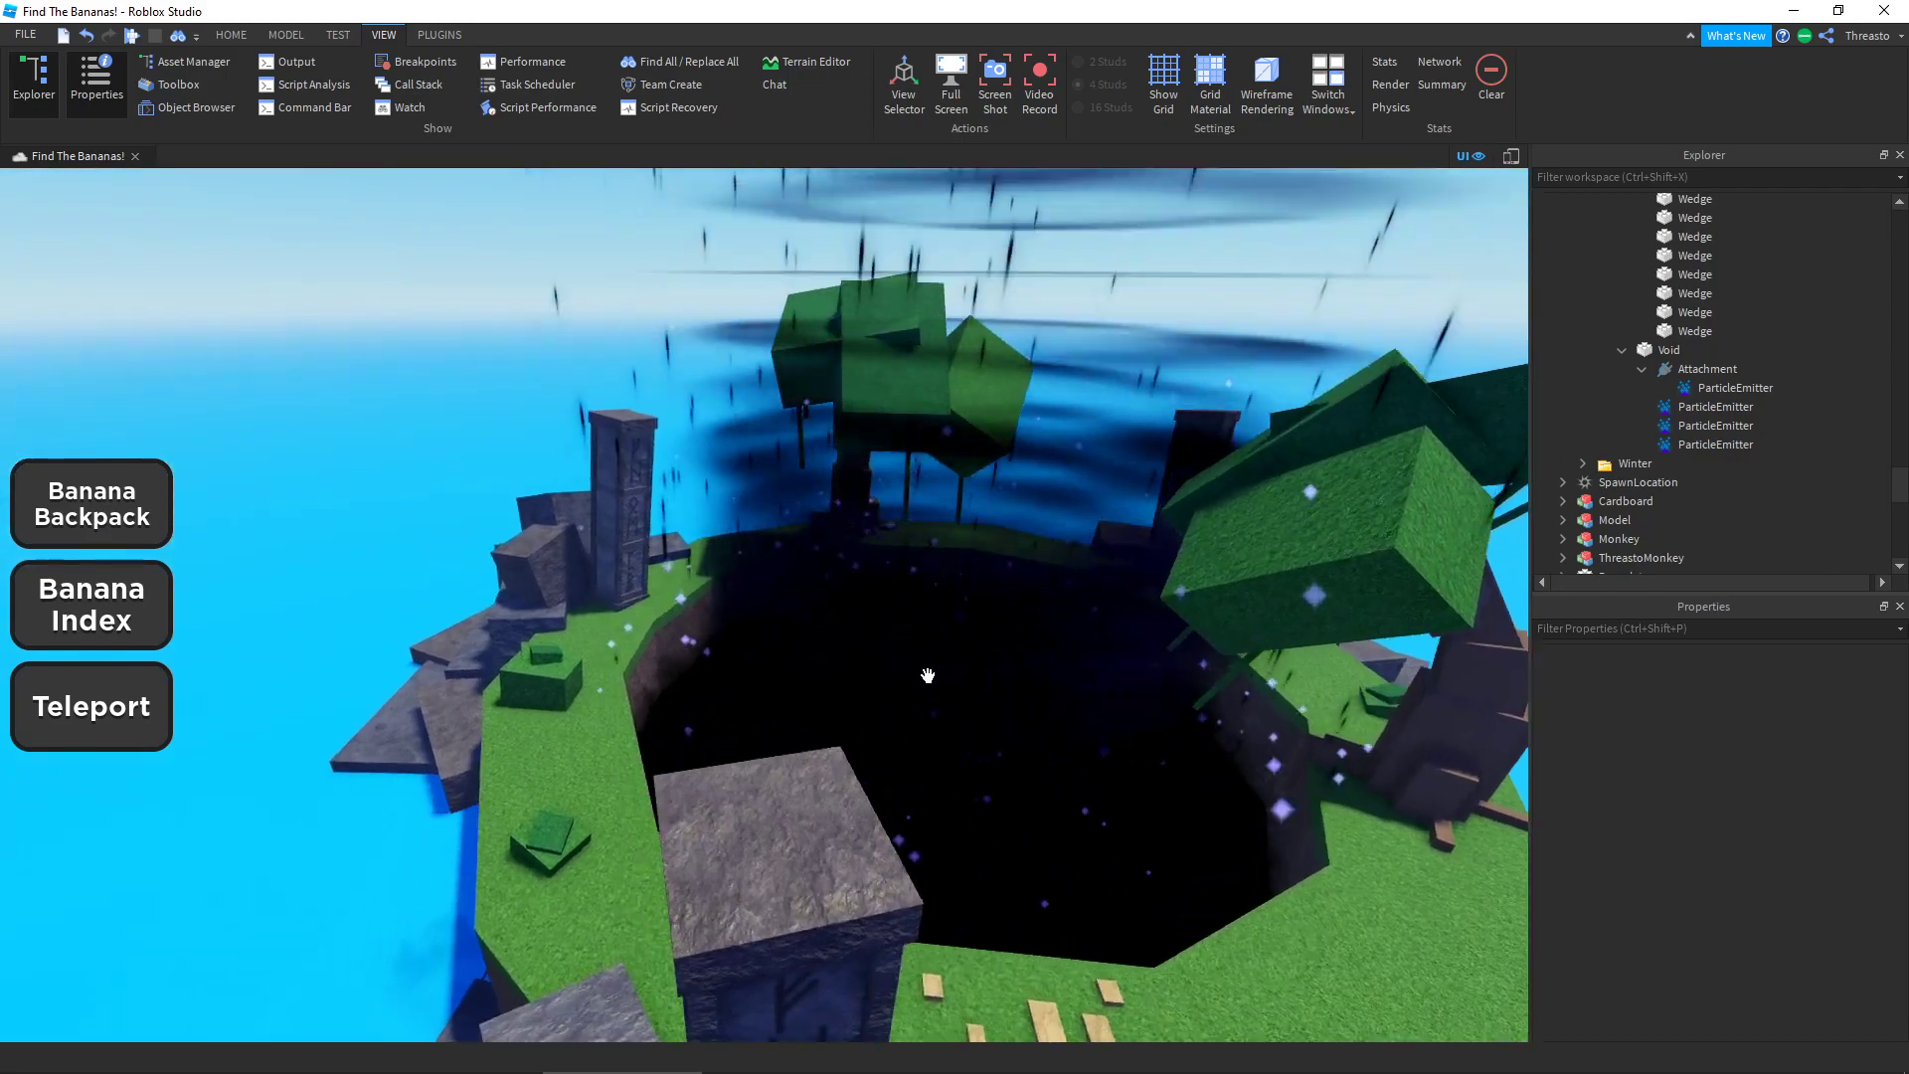
{"action": "scroll", "coordinate": [928, 676], "scroll_direction": "up", "scroll_amount": 2}
{"action": "right_click_drag", "start_coordinate": [928, 676], "coordinate": [820, 510]}
{"action": "scroll", "coordinate": [805, 756], "scroll_direction": "up", "scroll_amount": 2}
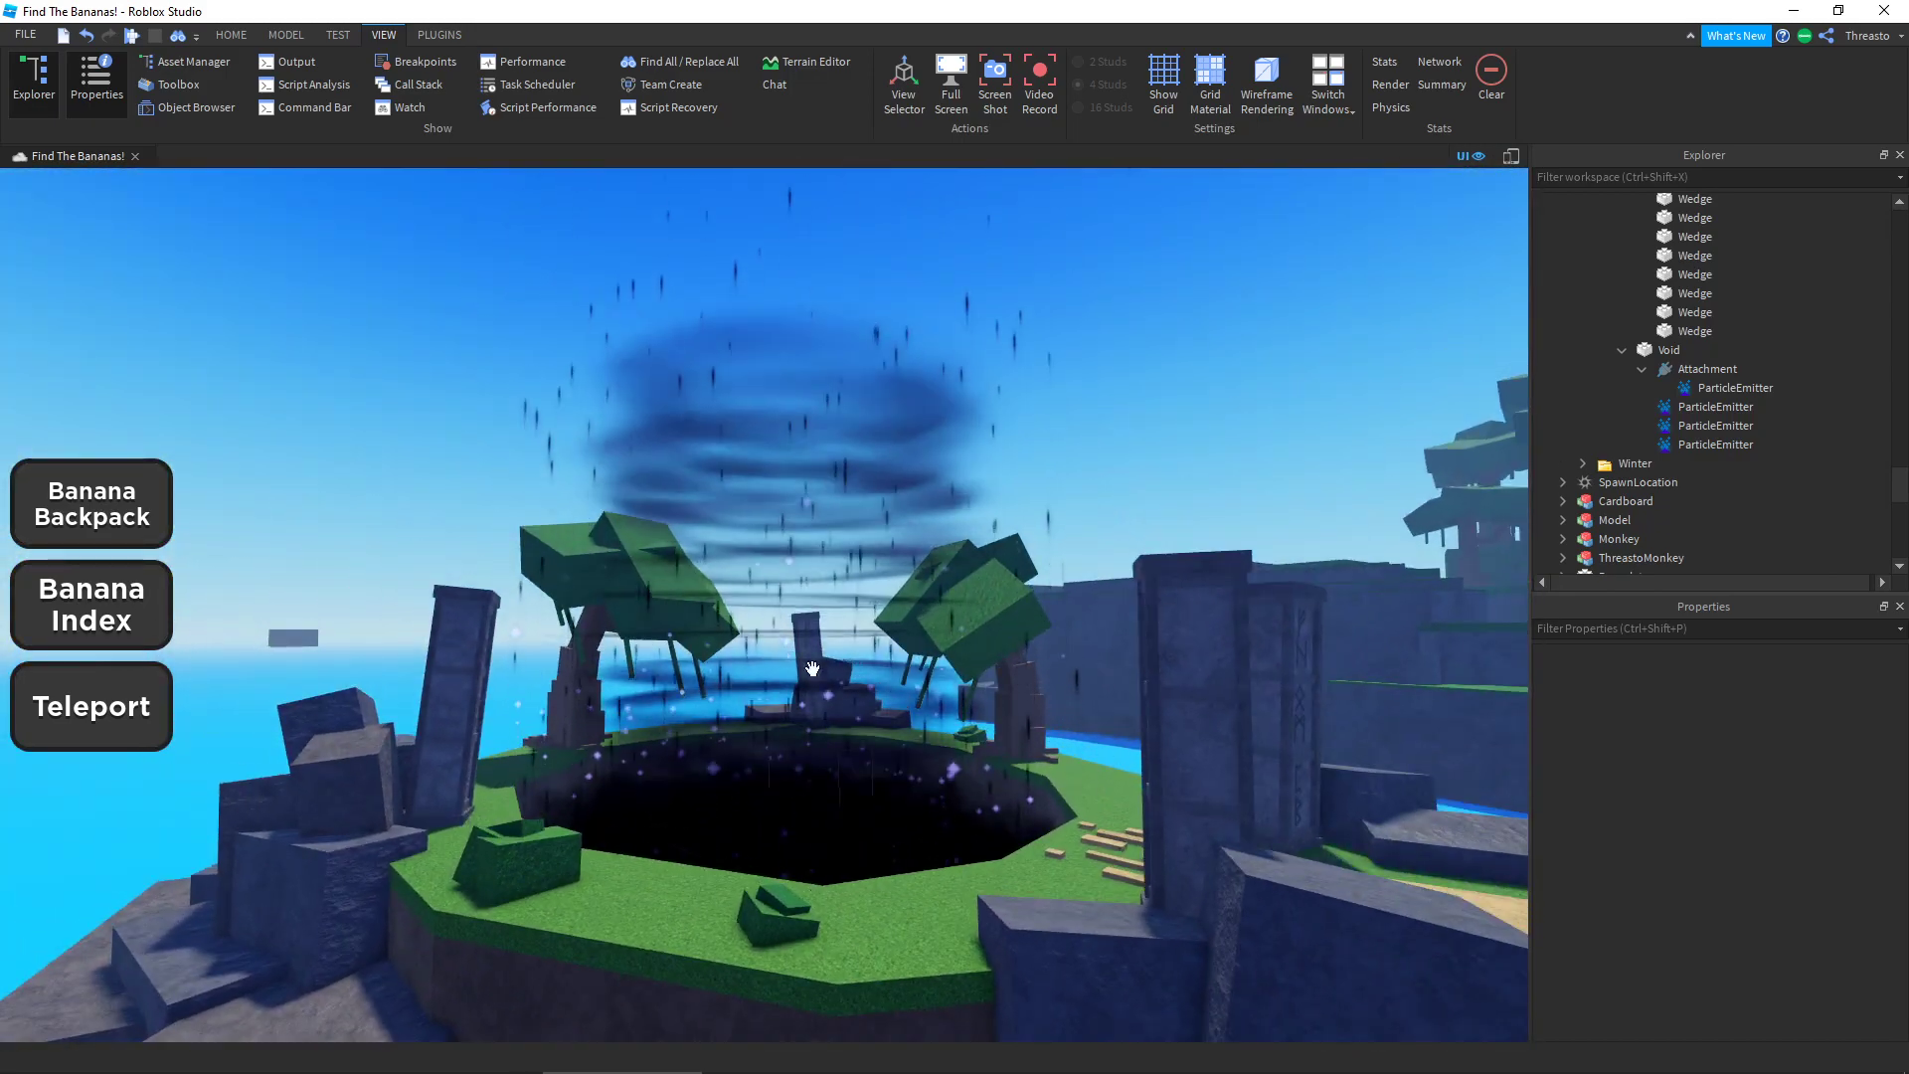
Step: Examine the combined rings, streaks and sparkles up close and from between the rune pillars
{"action": "scroll", "coordinate": [805, 756], "scroll_direction": "up", "scroll_amount": 2}
{"action": "scroll", "coordinate": [874, 724], "scroll_direction": "up", "scroll_amount": 4}
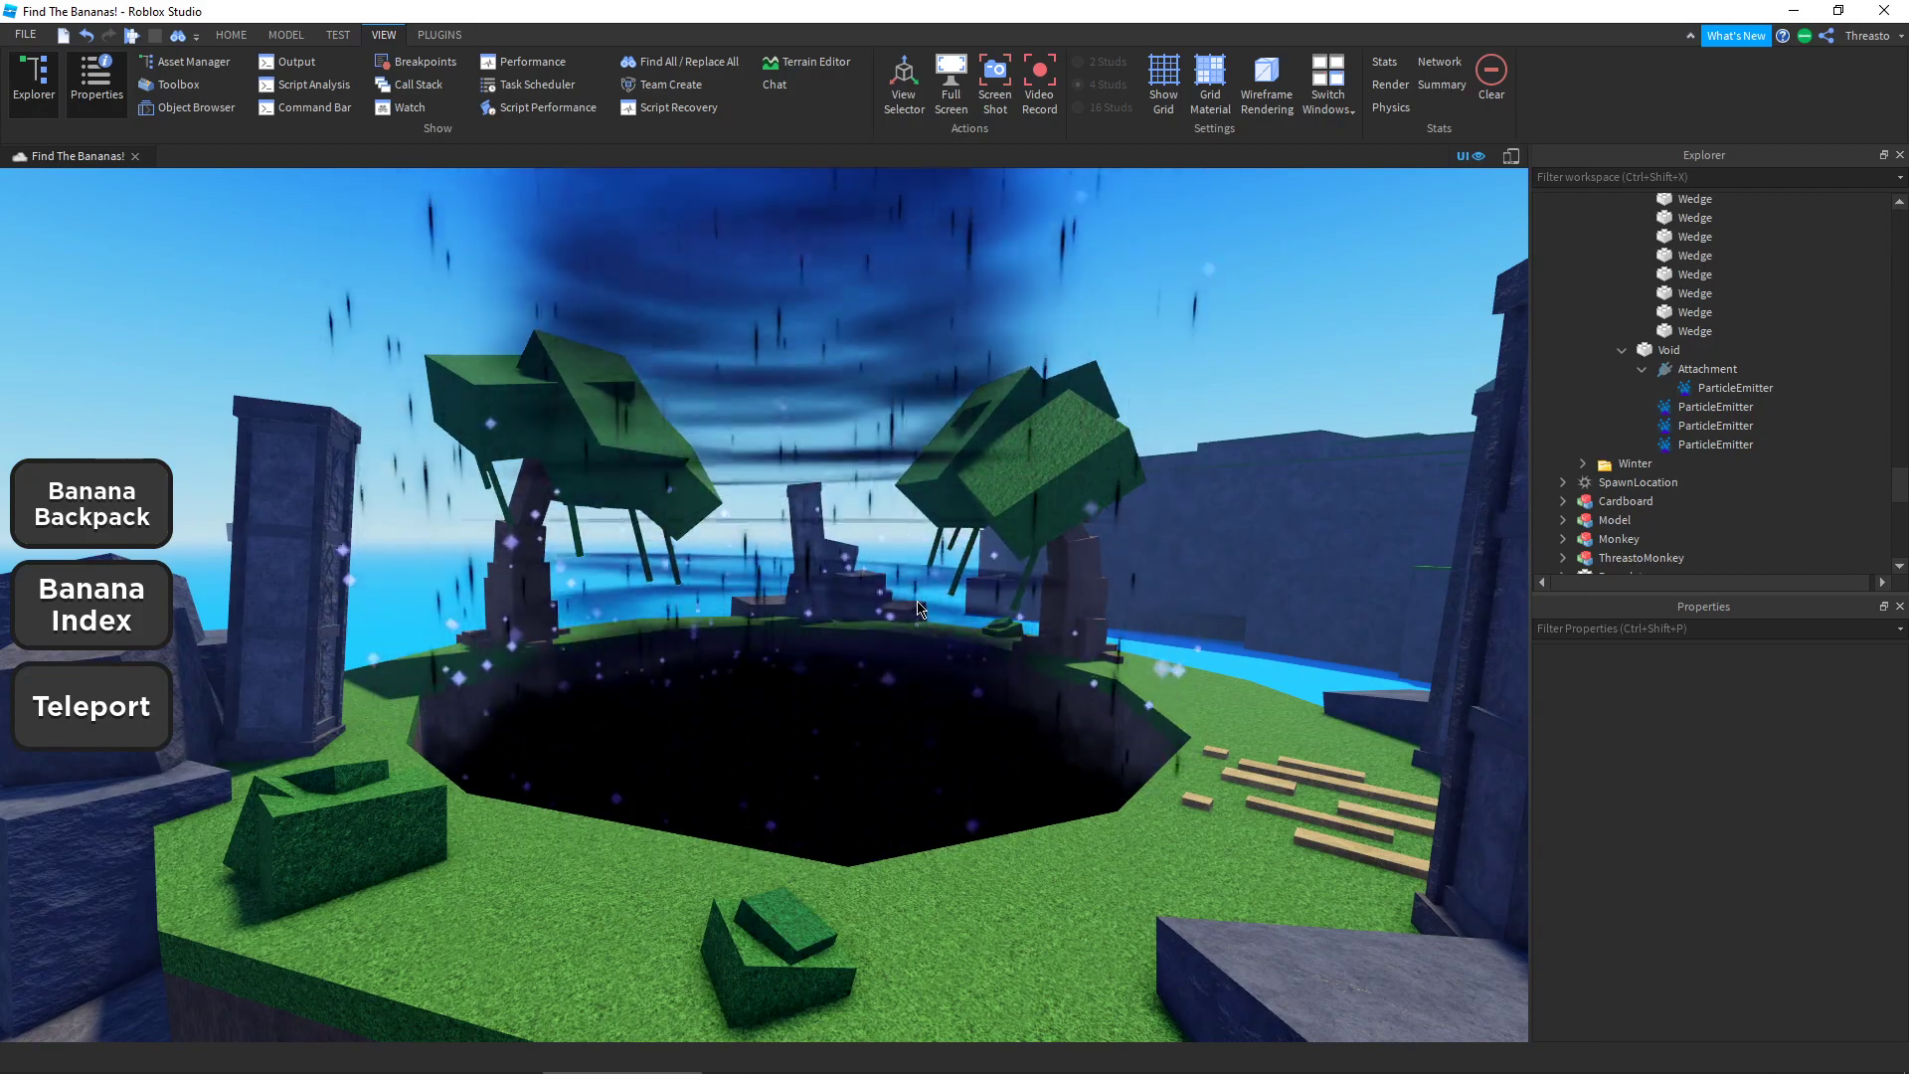
{"action": "right_click_drag", "start_coordinate": [912, 637], "coordinate": [739, 763]}
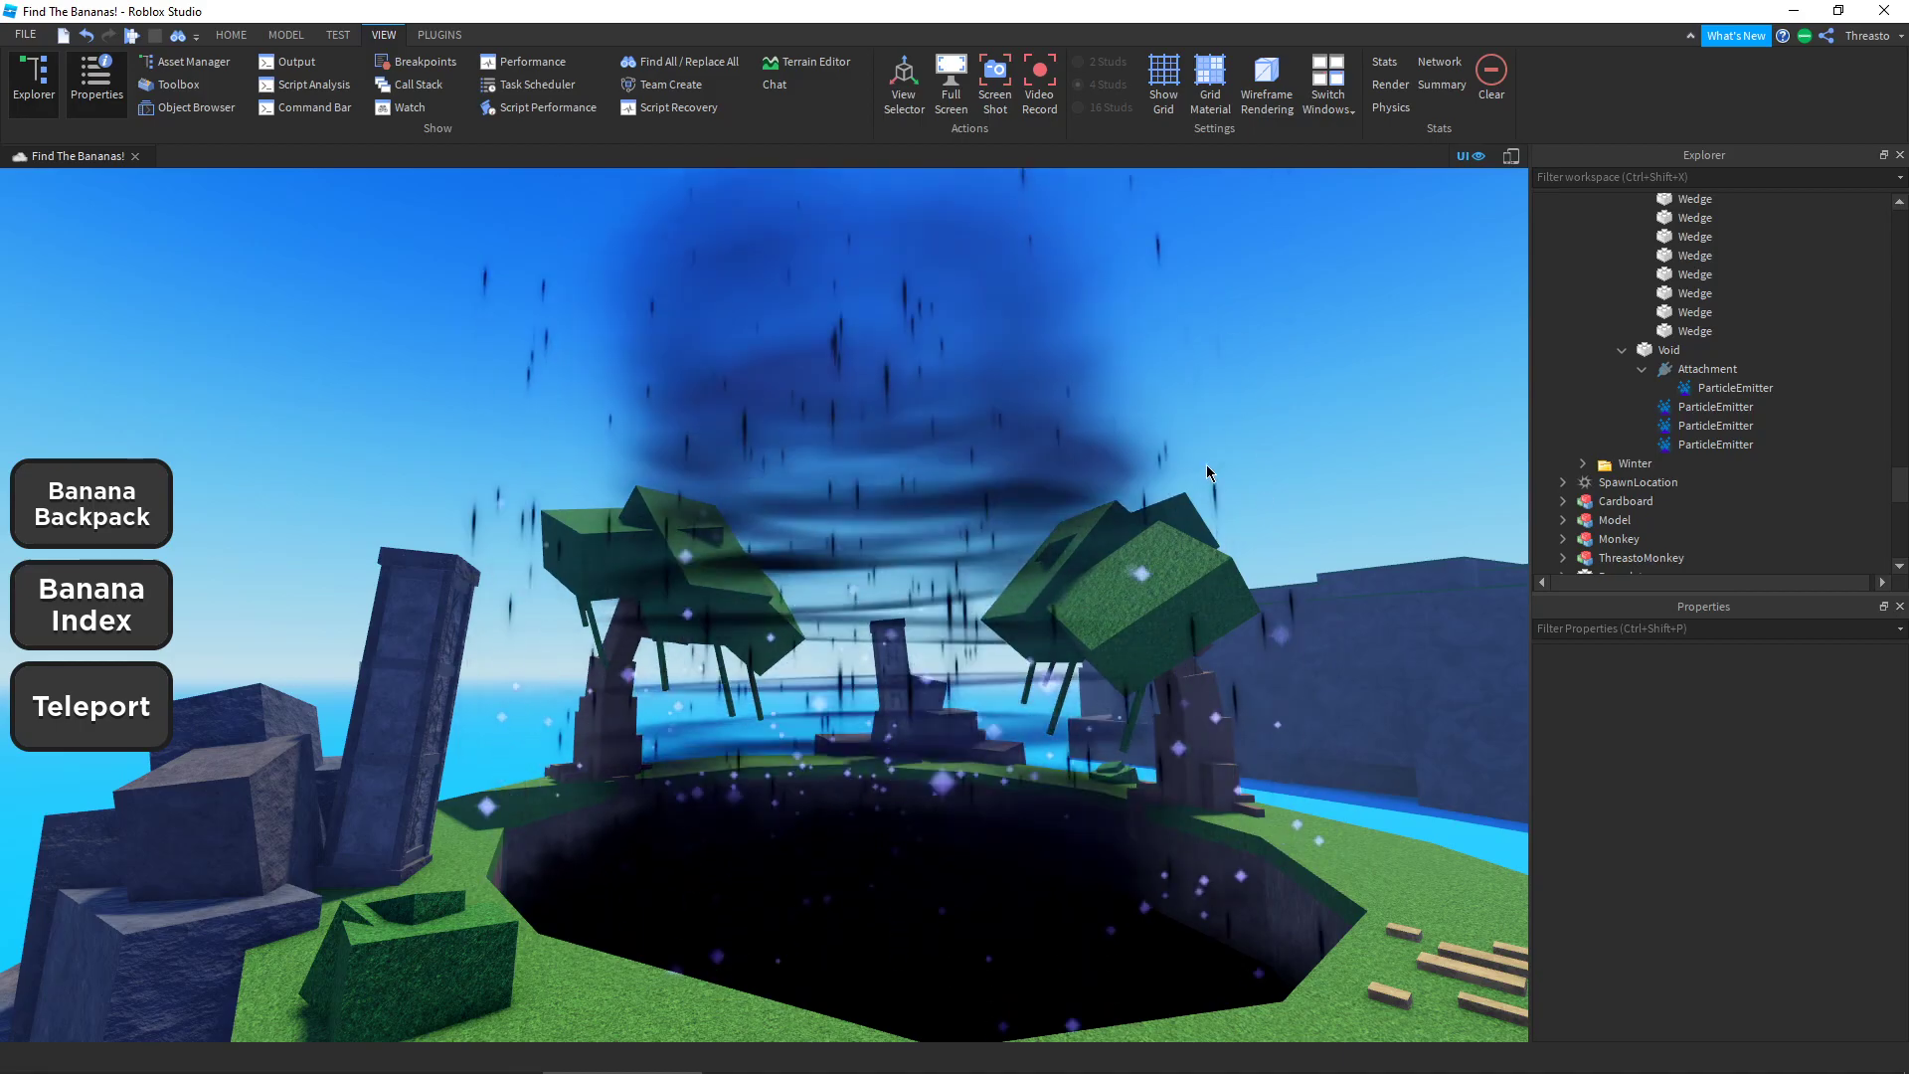
{"action": "scroll", "coordinate": [1011, 751], "scroll_direction": "up", "scroll_amount": 5}
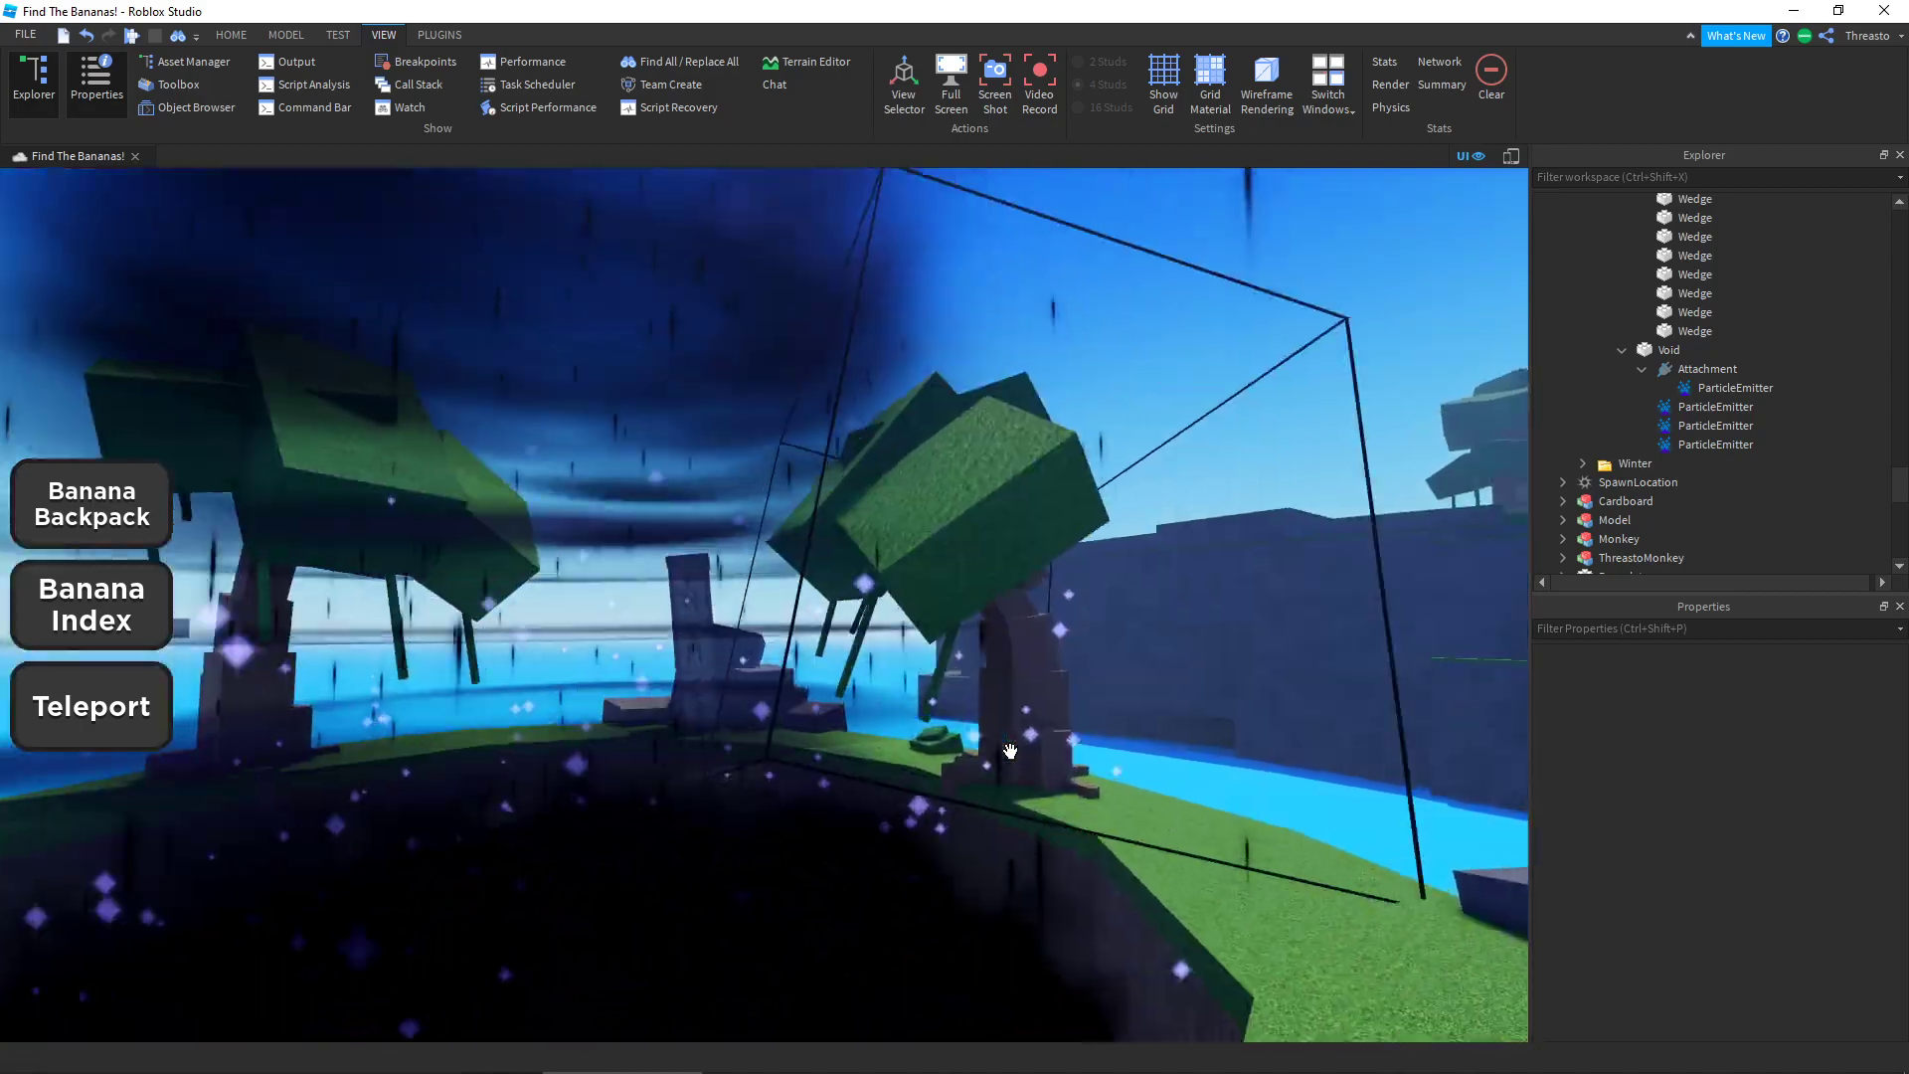
{"action": "scroll", "coordinate": [1011, 751], "scroll_direction": "down", "scroll_amount": 5}
{"action": "scroll", "coordinate": [924, 682], "scroll_direction": "up", "scroll_amount": 2}
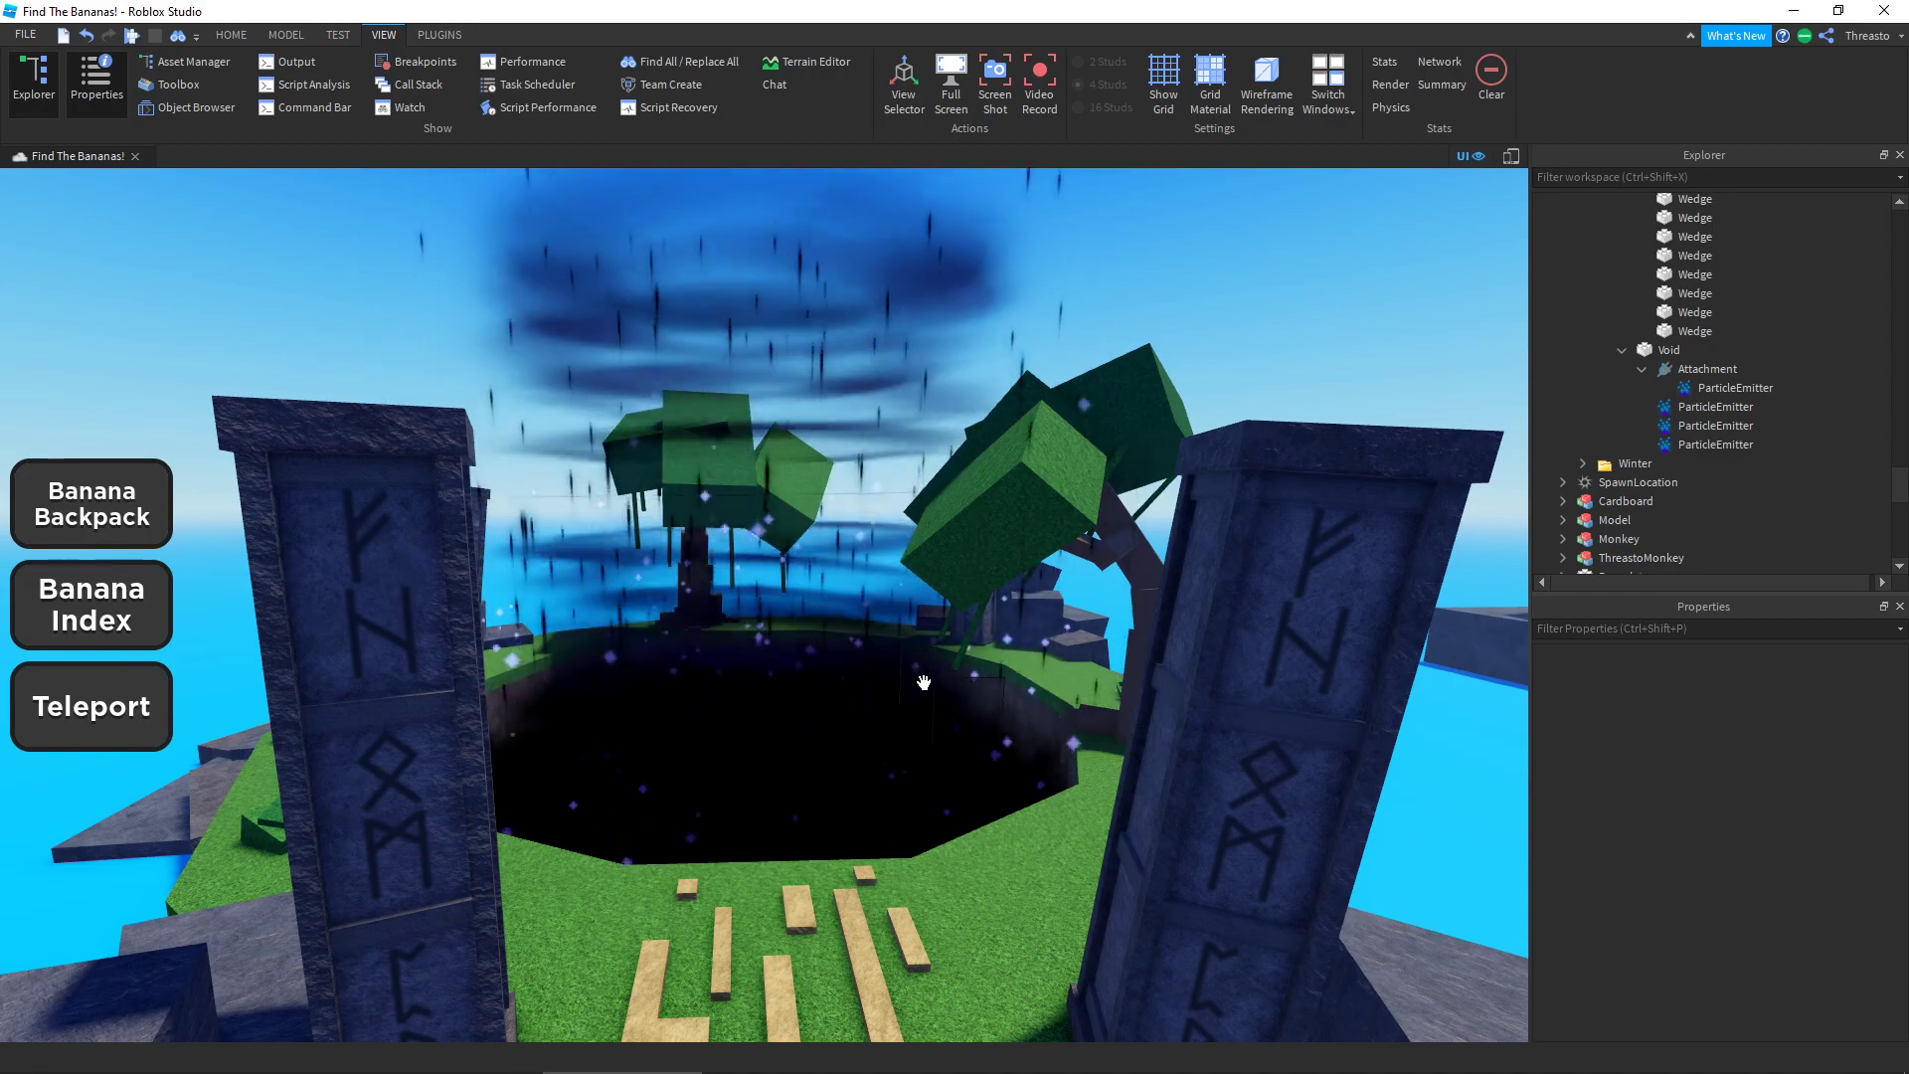
Step: View the complete void effect from a distance along the sand path and from the side of the island
{"action": "right_click_drag", "start_coordinate": [923, 682], "coordinate": [1066, 354]}
{"action": "middle_click_drag", "start_coordinate": [1066, 354], "coordinate": [777, 811]}
{"action": "right_click_drag", "start_coordinate": [1183, 382], "coordinate": [1183, 382]}
{"action": "key", "text": "d"}
{"action": "key", "text": "s"}
{"action": "key", "text": "a"}
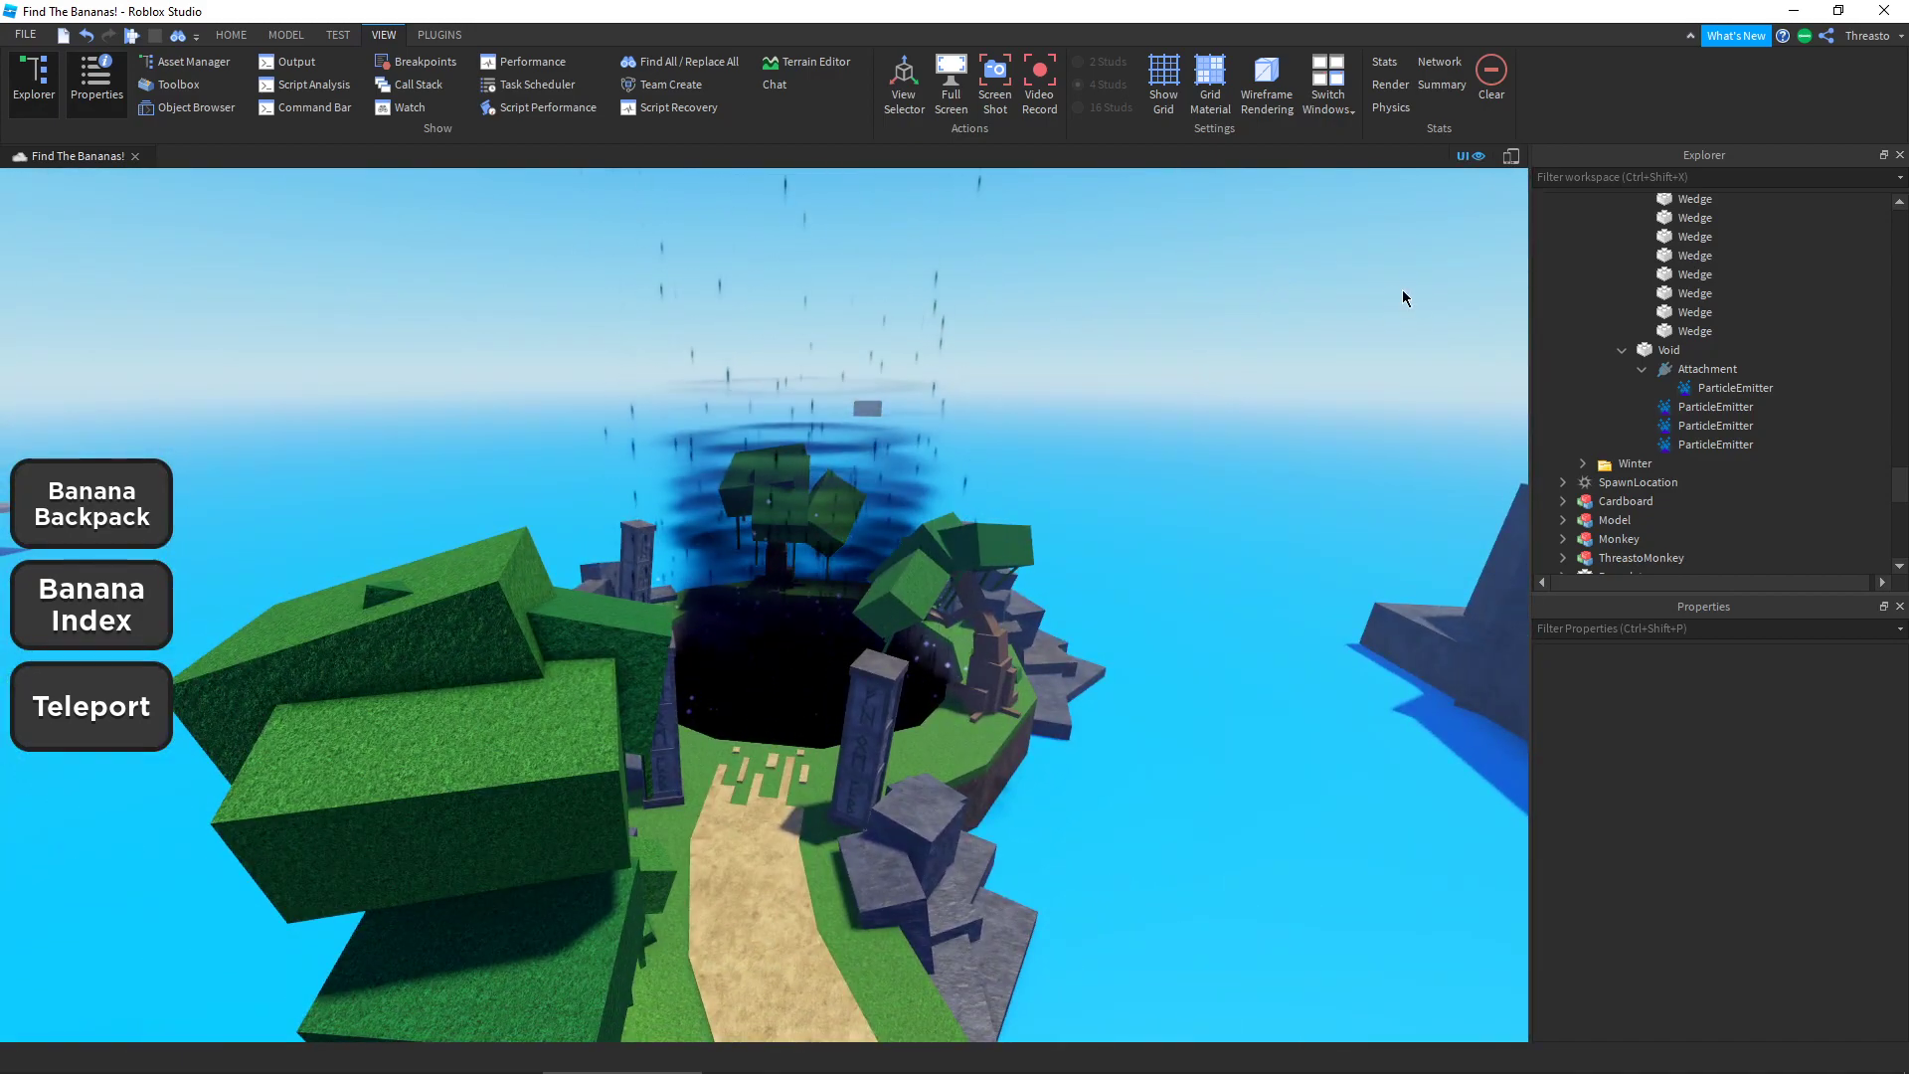
{"action": "key", "text": "w"}
{"action": "mouse_move", "coordinate": [882, 545]}
{"action": "right_mouse_down"}
{"action": "mouse_move", "coordinate": [891, 508]}
{"action": "mouse_move", "coordinate": [784, 526]}
{"action": "mouse_move", "coordinate": [853, 552]}
{"action": "right_mouse_up"}
{"action": "key", "text": "s"}
{"action": "key", "text": "w"}
{"action": "right_click_drag", "start_coordinate": [925, 686], "coordinate": [727, 635]}
{"action": "key", "text": "d"}
{"action": "key", "text": "a"}
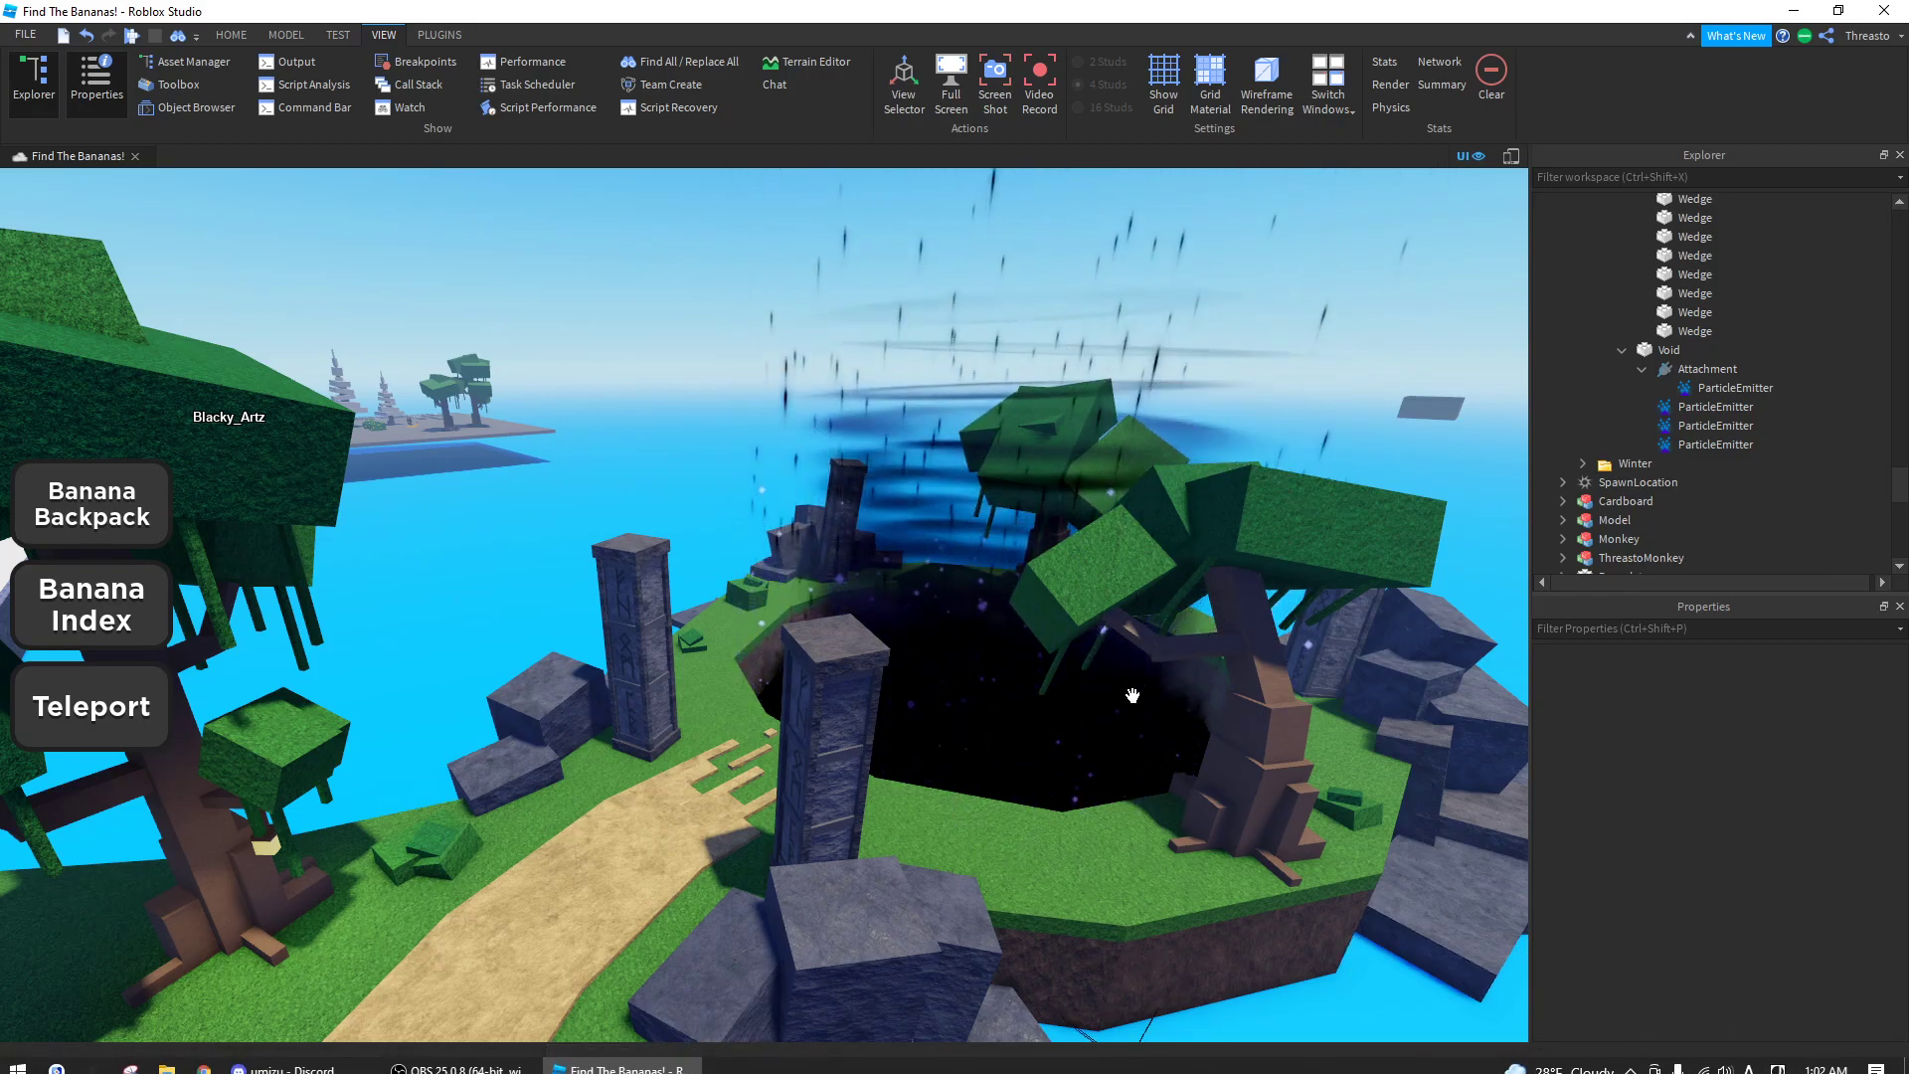
Step: Survey the void island from above and look over the surrounding map with its forest, islands and city
{"action": "scroll", "coordinate": [756, 374], "scroll_direction": "up", "scroll_amount": 3}
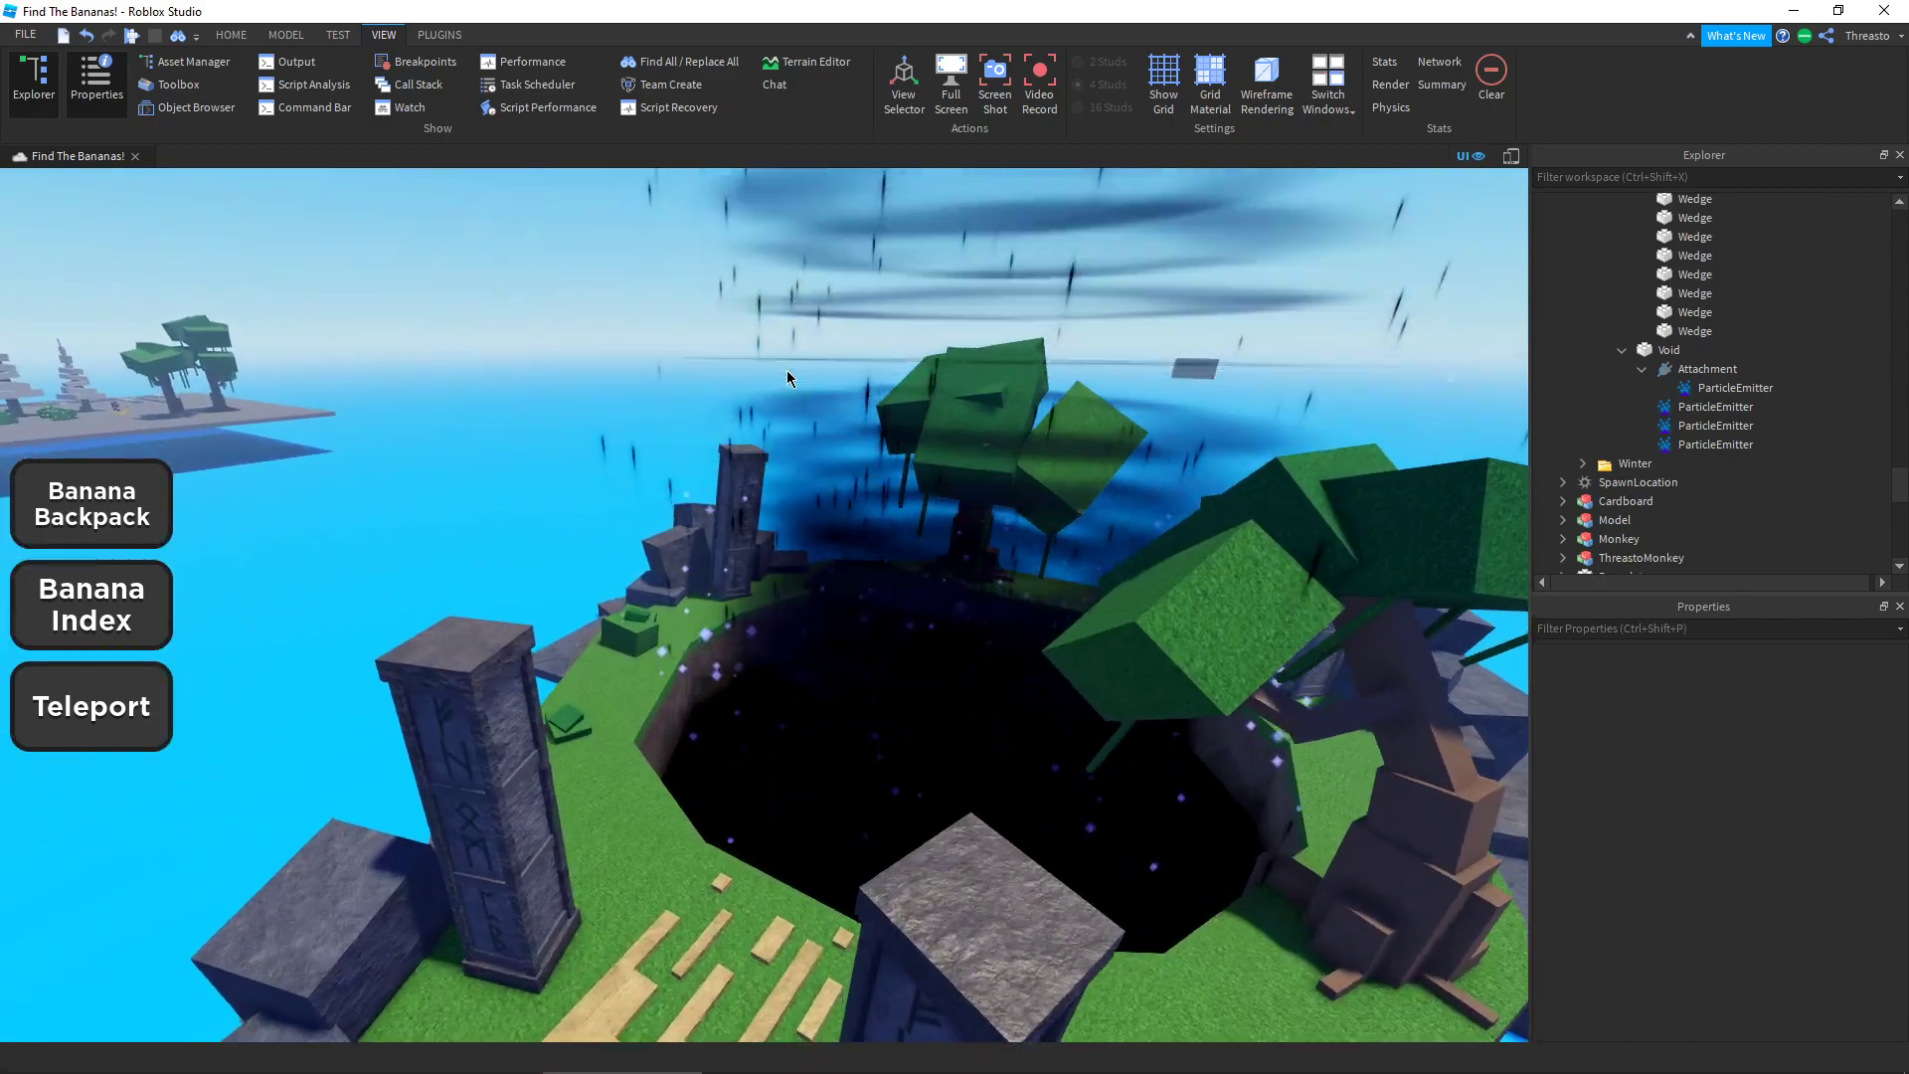
{"action": "right_click_drag", "start_coordinate": [786, 369], "coordinate": [788, 371]}
{"action": "right_click_drag", "start_coordinate": [917, 419], "coordinate": [1015, 265]}
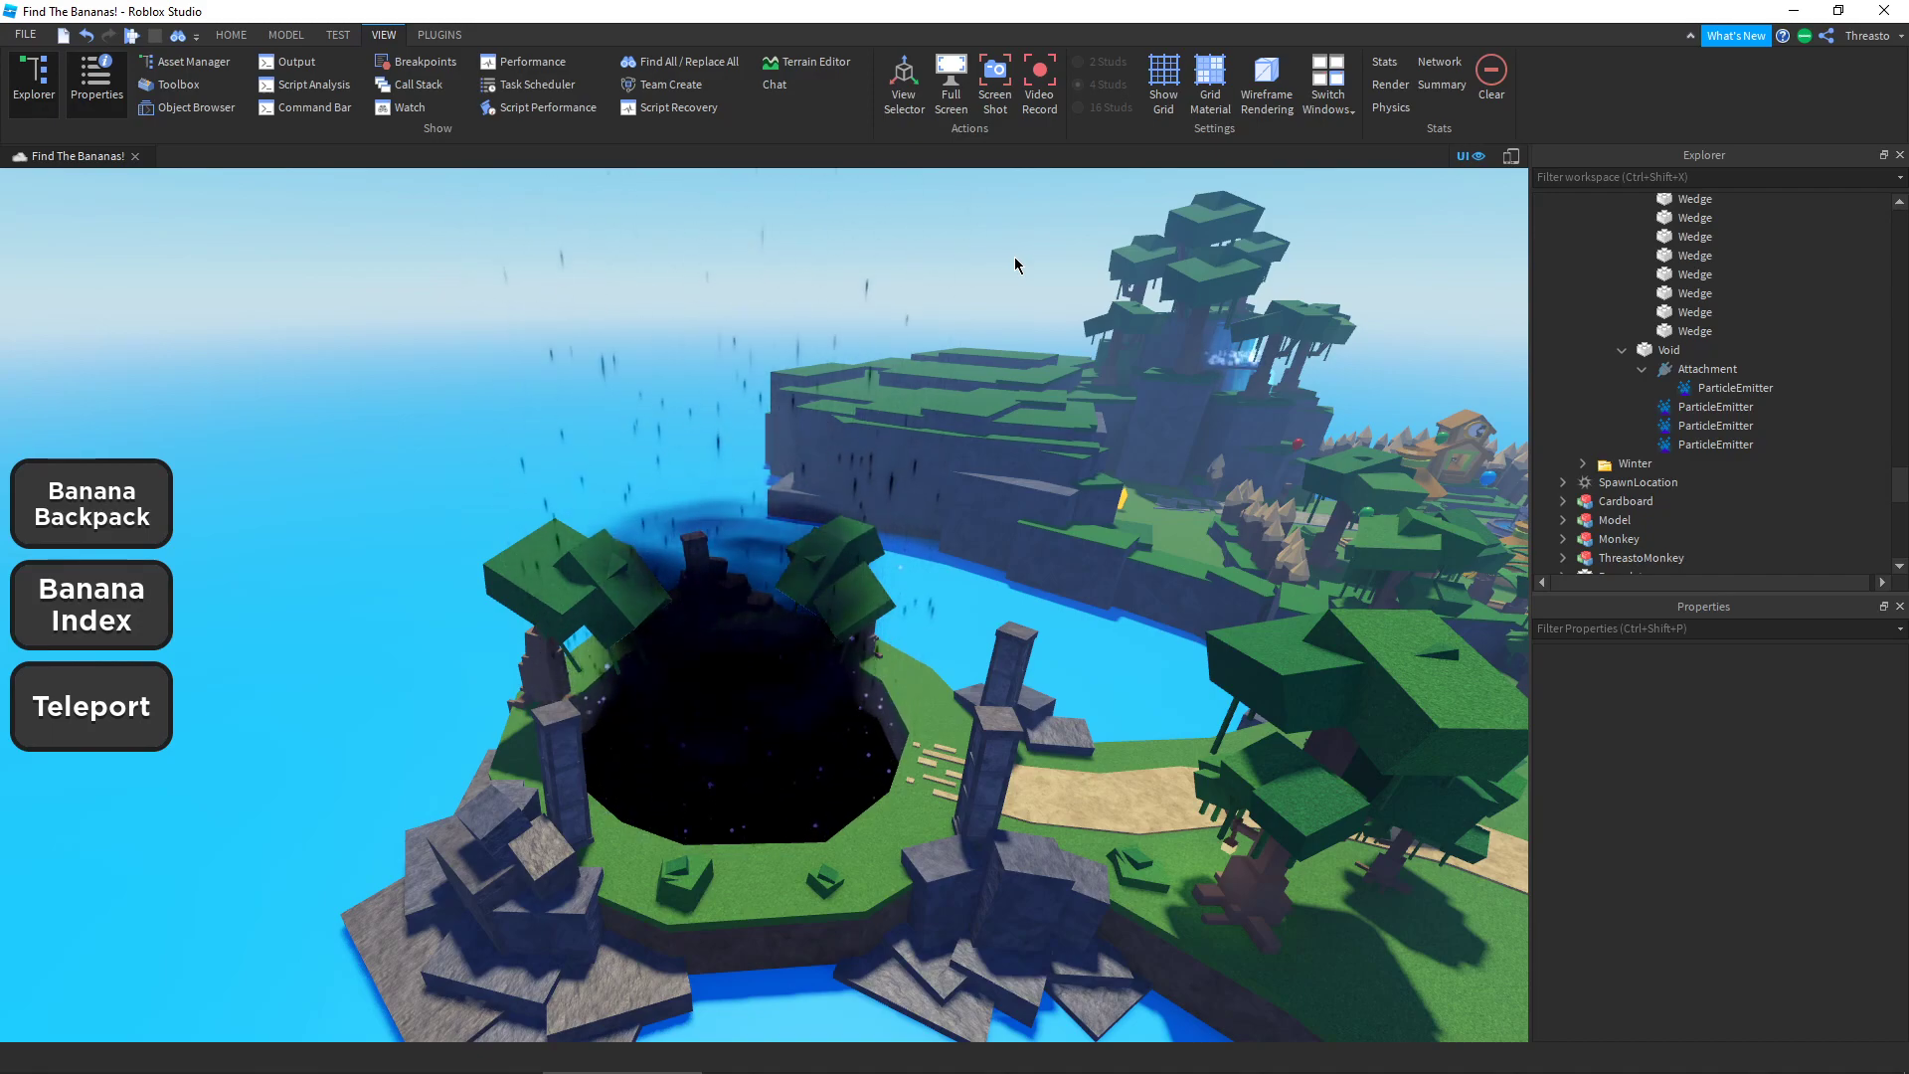
{"action": "right_click_drag", "start_coordinate": [1016, 264], "coordinate": [654, 505]}
{"action": "key", "text": "w"}
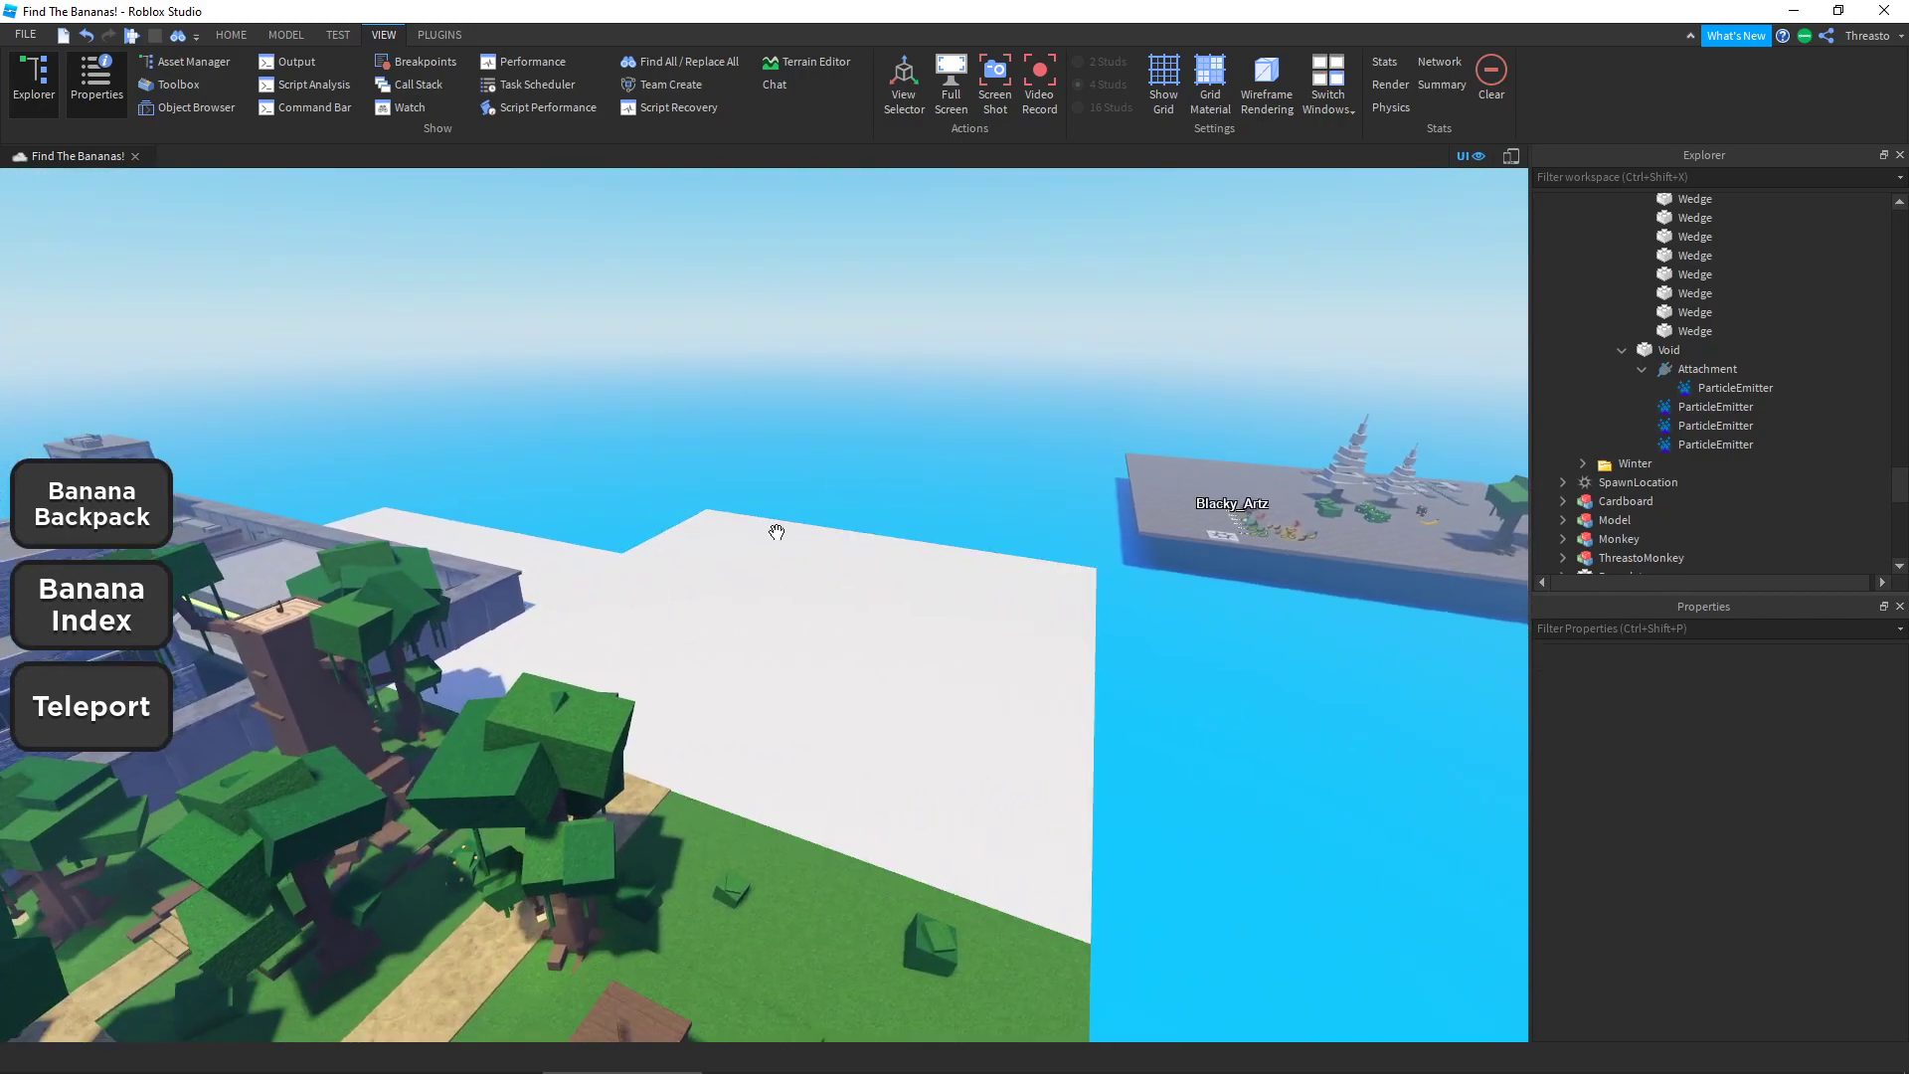
{"action": "right_click_drag", "start_coordinate": [560, 636], "coordinate": [846, 447]}
{"action": "key", "text": "s"}
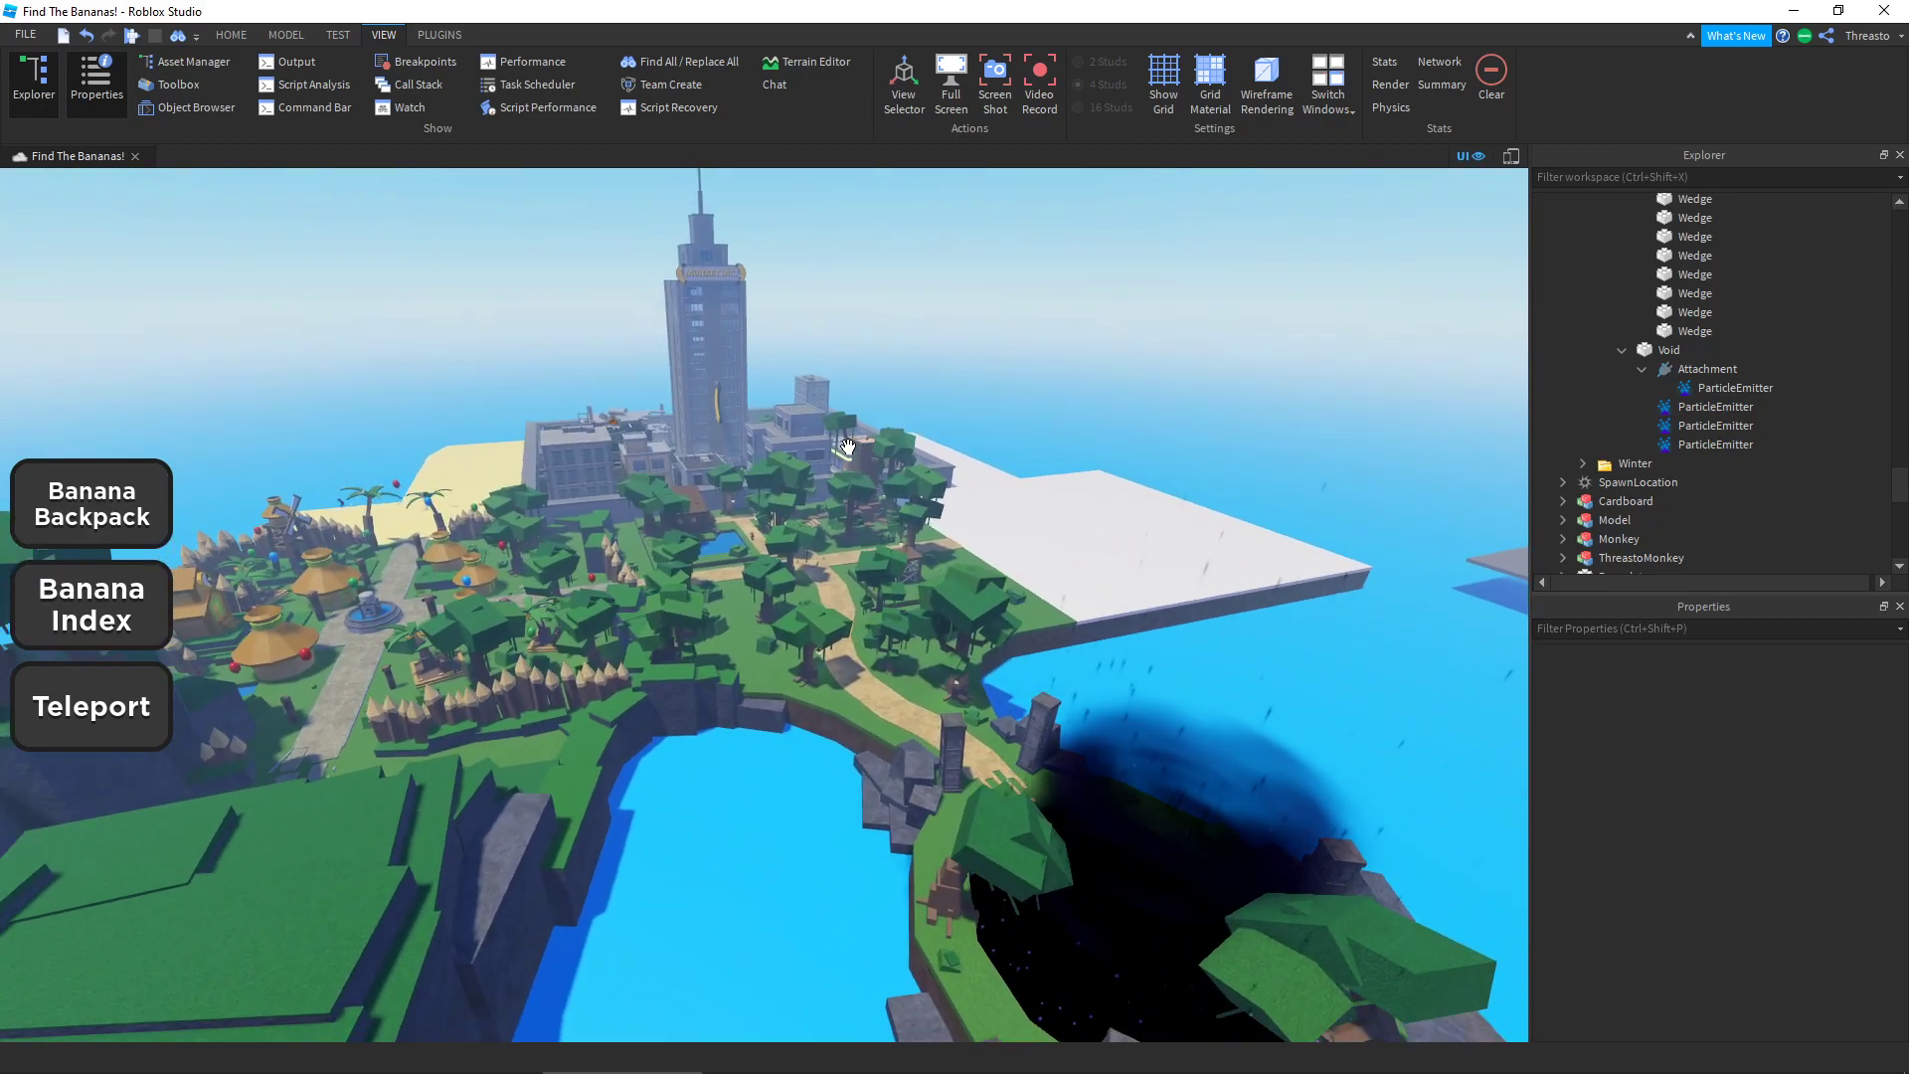